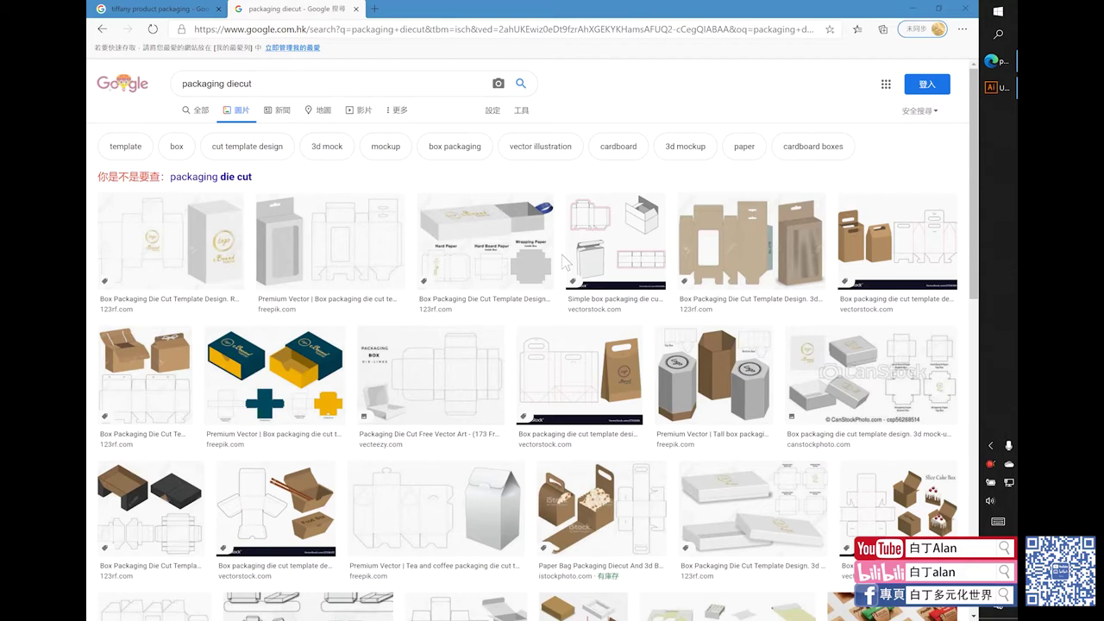
# - Scroll through the packaging diecut image results for reference
pyautogui.scroll(-2, 438, 195)
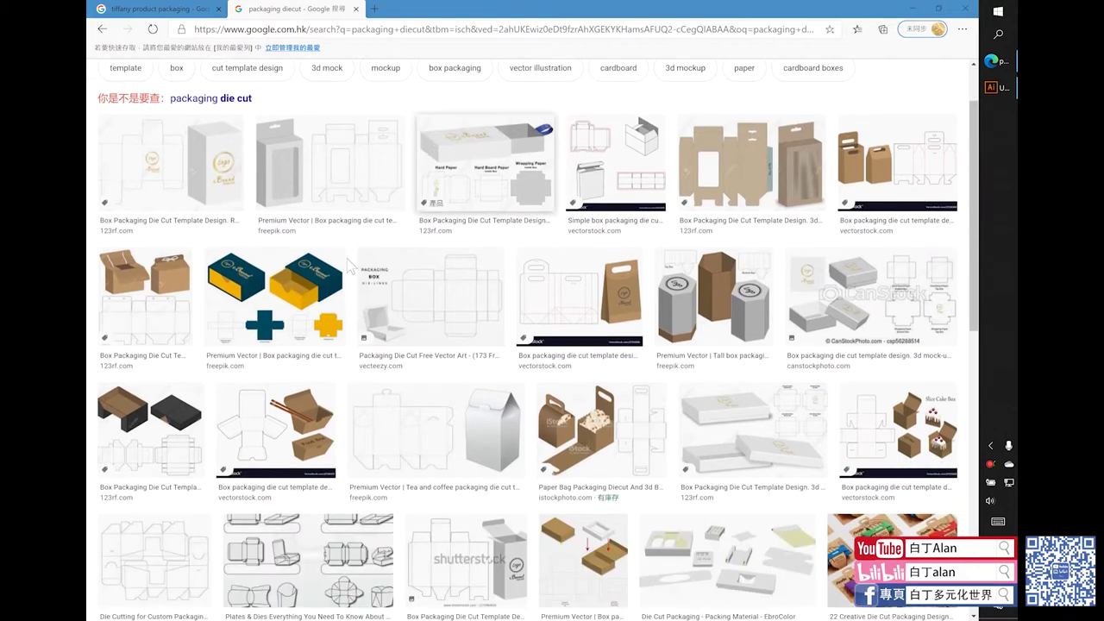
pyautogui.scroll(2, 406, 259)
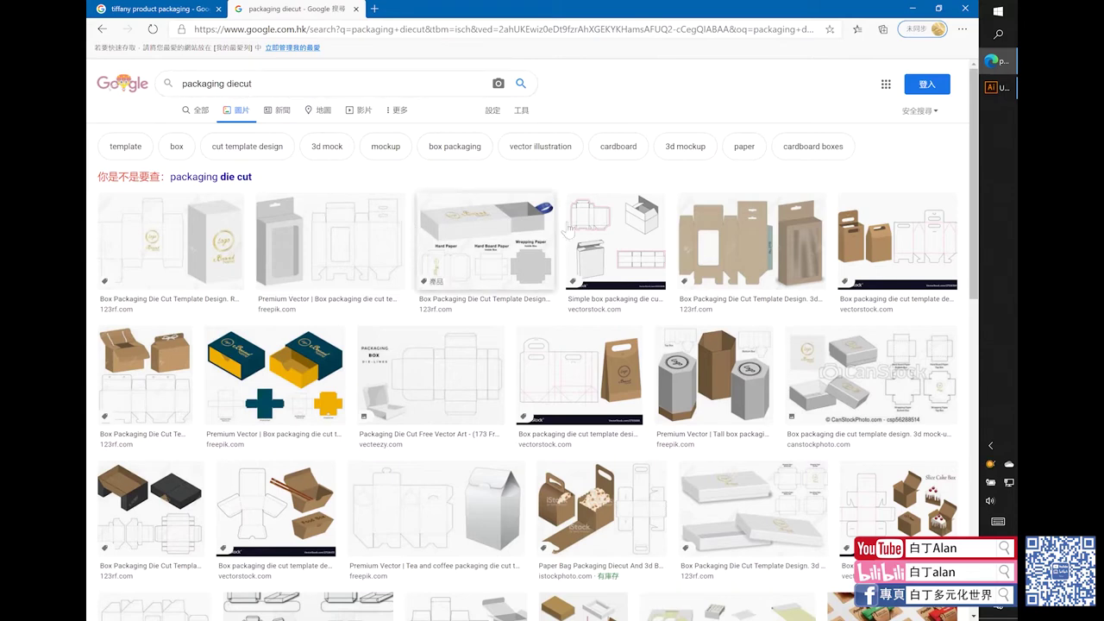
# - Add a trial '刀版' text label on the Illustrator artboard
pyautogui.click(998, 87)
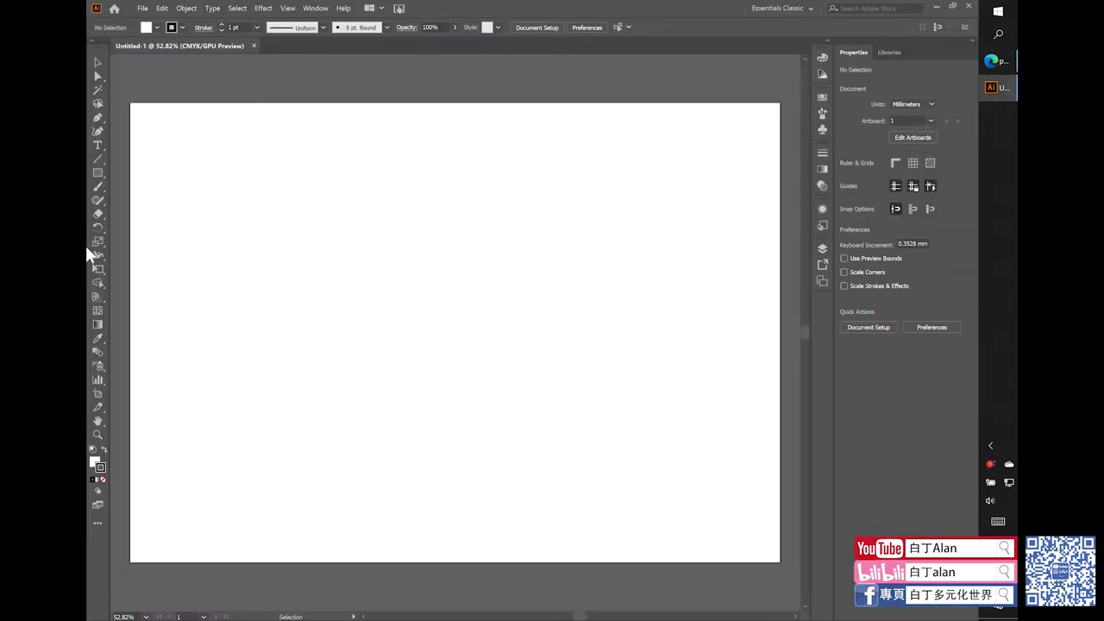
pyautogui.press('t')
pyautogui.click(443, 263)
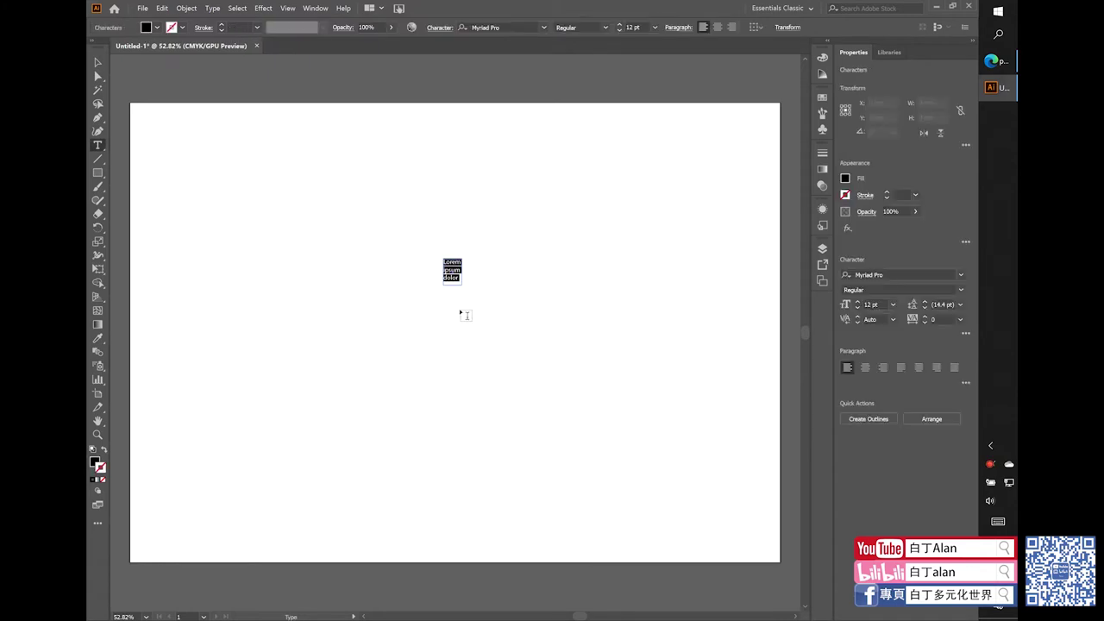
pyautogui.write('sh')
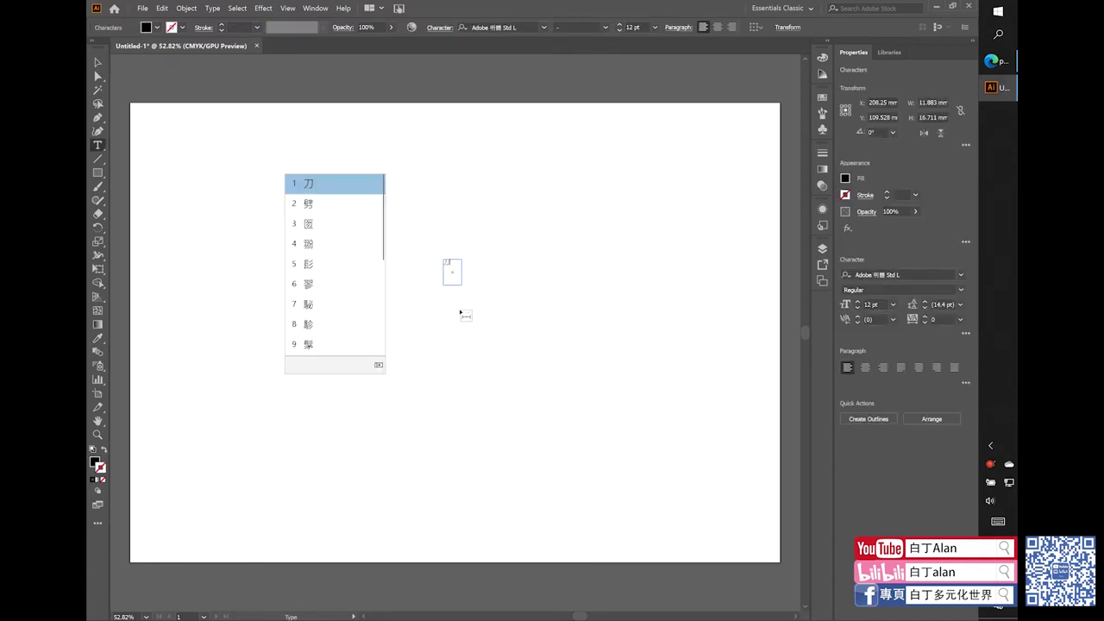
pyautogui.write('le')
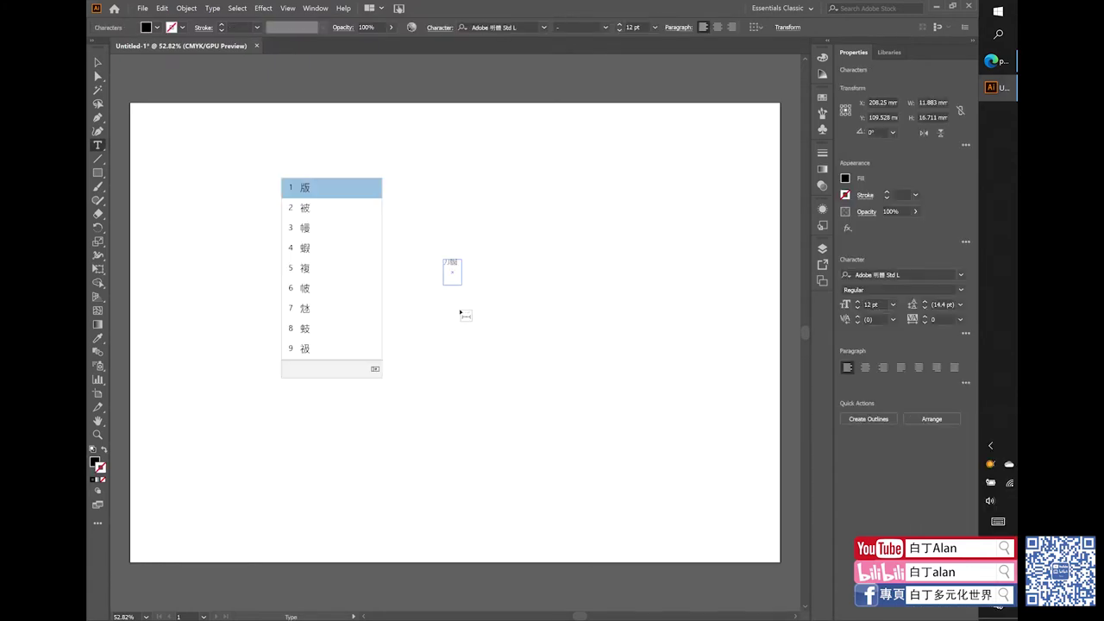
pyautogui.press('space')
pyautogui.click(97, 62)
# - Delete the '刀版' text label and return to the diecut image results
pyautogui.scroll(5, 401, 242)
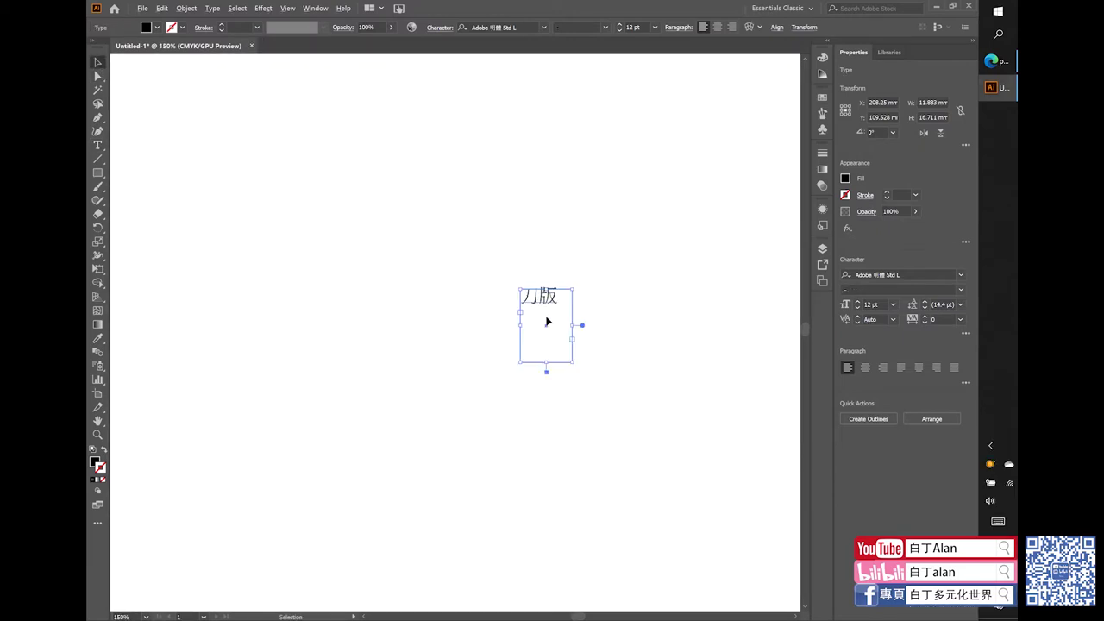
pyautogui.scroll(1, 546, 321)
pyautogui.click(646, 302)
pyautogui.moveTo(621, 333); pyautogui.dragTo(469, 272)
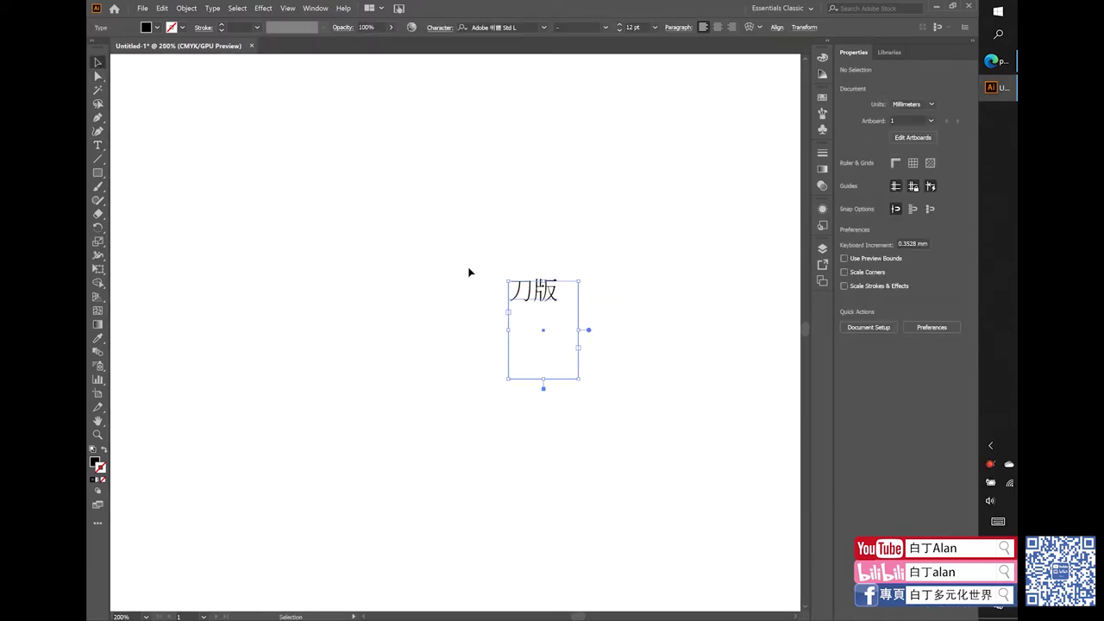
pyautogui.press('Delete')
pyautogui.click(992, 60)
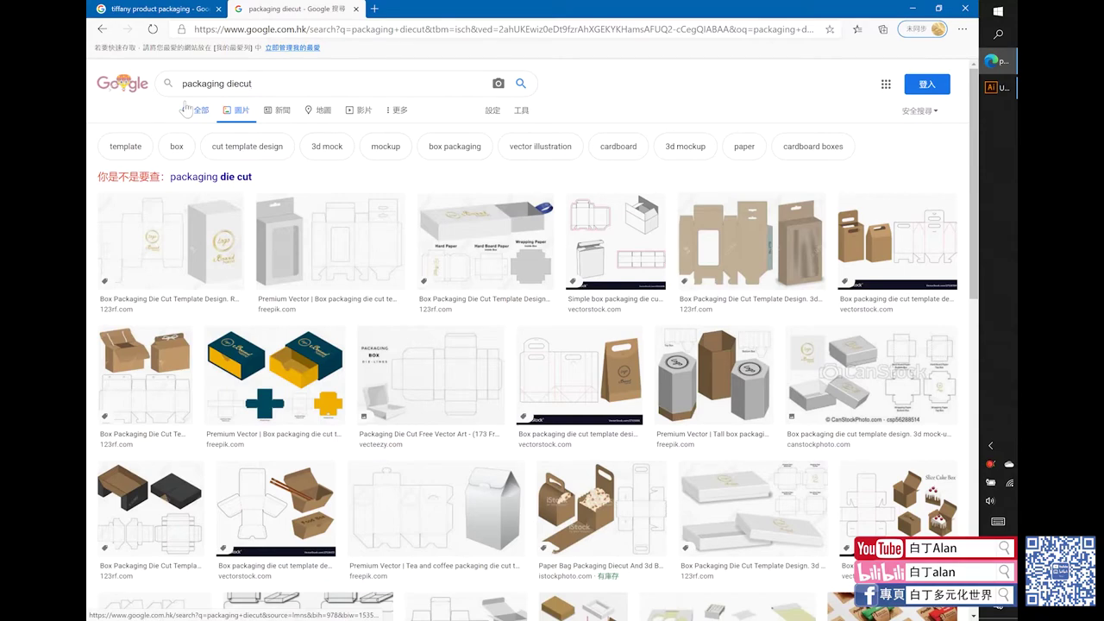
# - Browse the tiffany product packaging results and preview the stacked Tiffany boxes image
pyautogui.hotkey('ctrl', 'Tab')
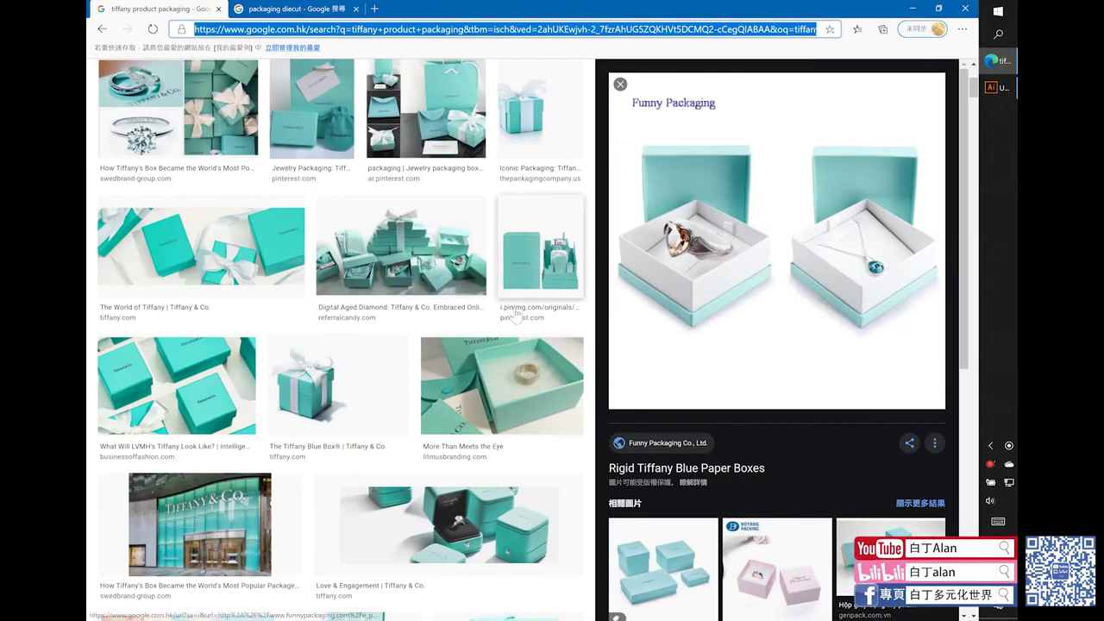
pyautogui.scroll(3, 515, 316)
pyautogui.scroll(-1, 306, 388)
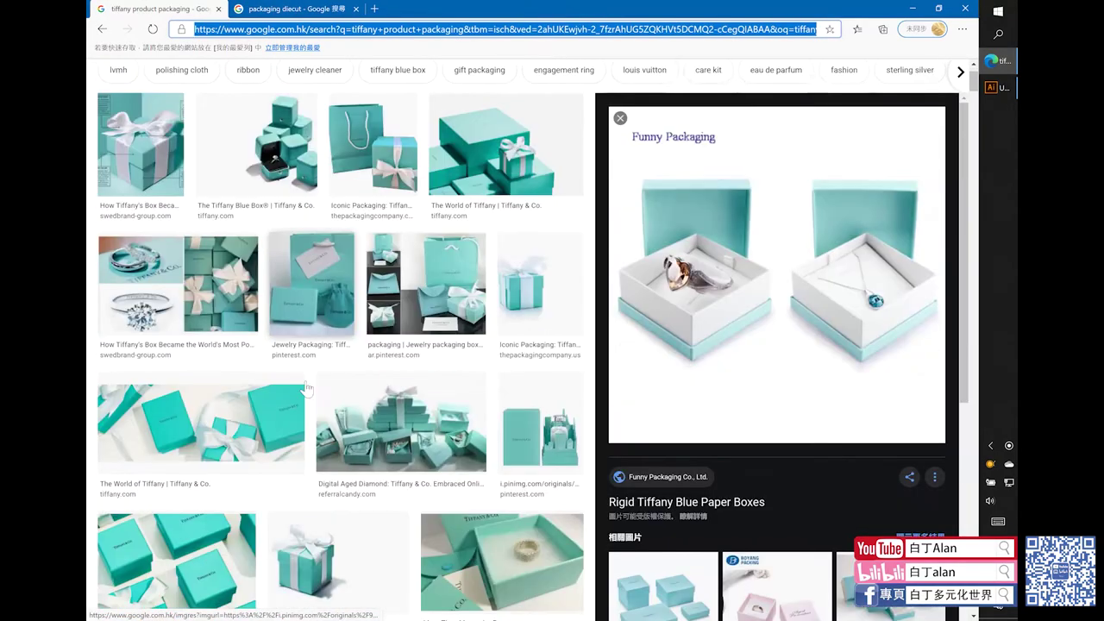
pyautogui.scroll(-1, 307, 388)
pyautogui.scroll(-1, 287, 330)
pyautogui.scroll(-3, 281, 341)
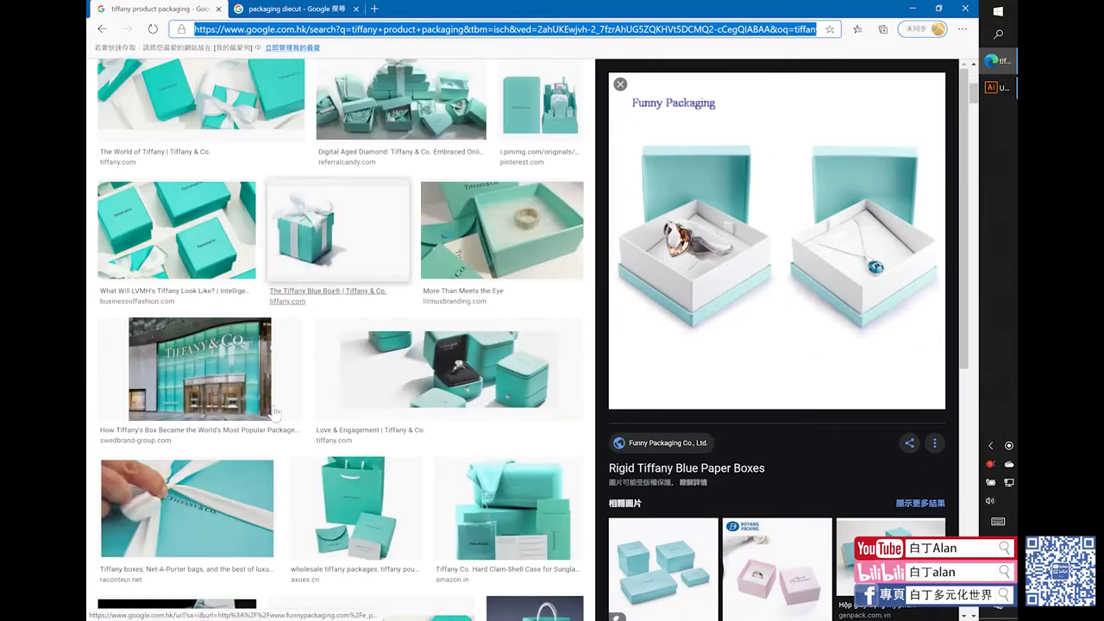
pyautogui.scroll(1, 272, 353)
pyautogui.scroll(1, 268, 364)
pyautogui.scroll(1, 268, 364)
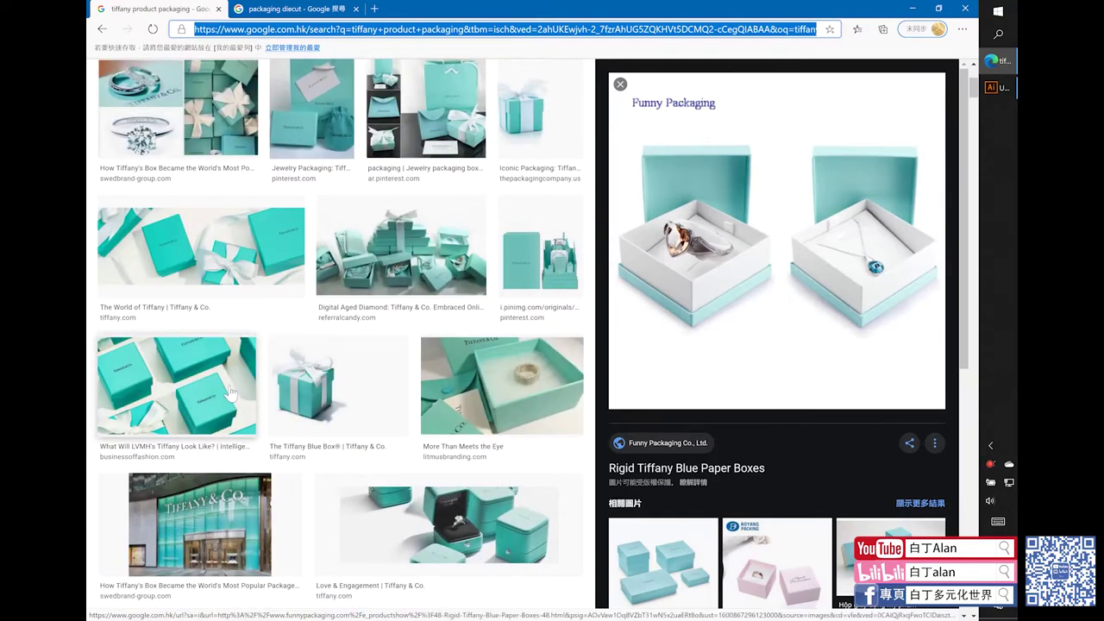
pyautogui.click(242, 379)
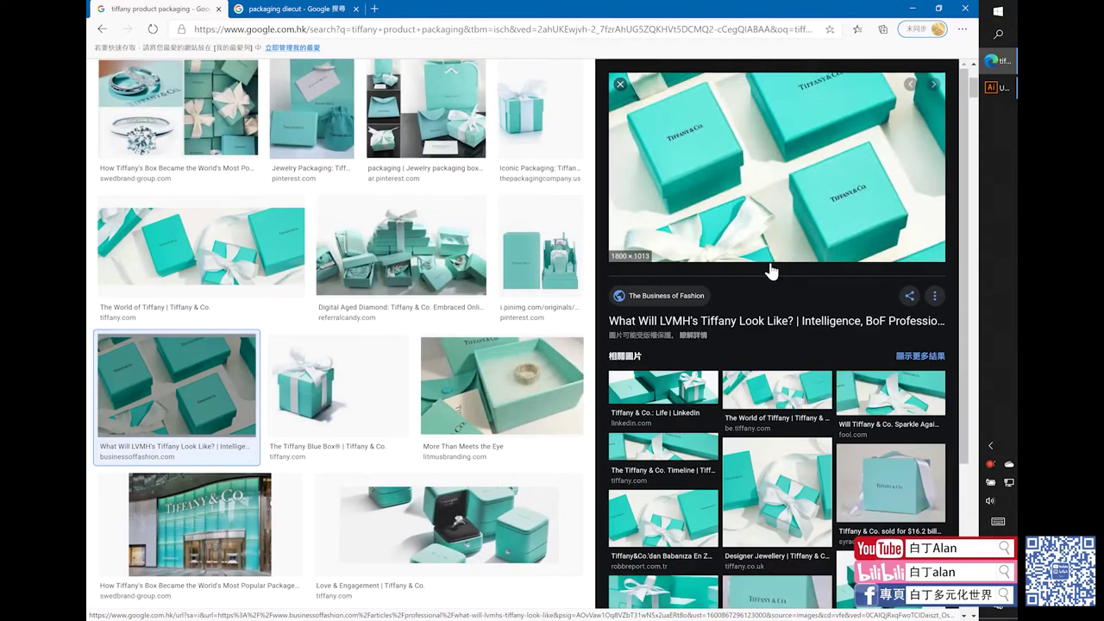
# - Preview the CanStock die-cut box template image in the packaging diecut results
pyautogui.click(294, 9)
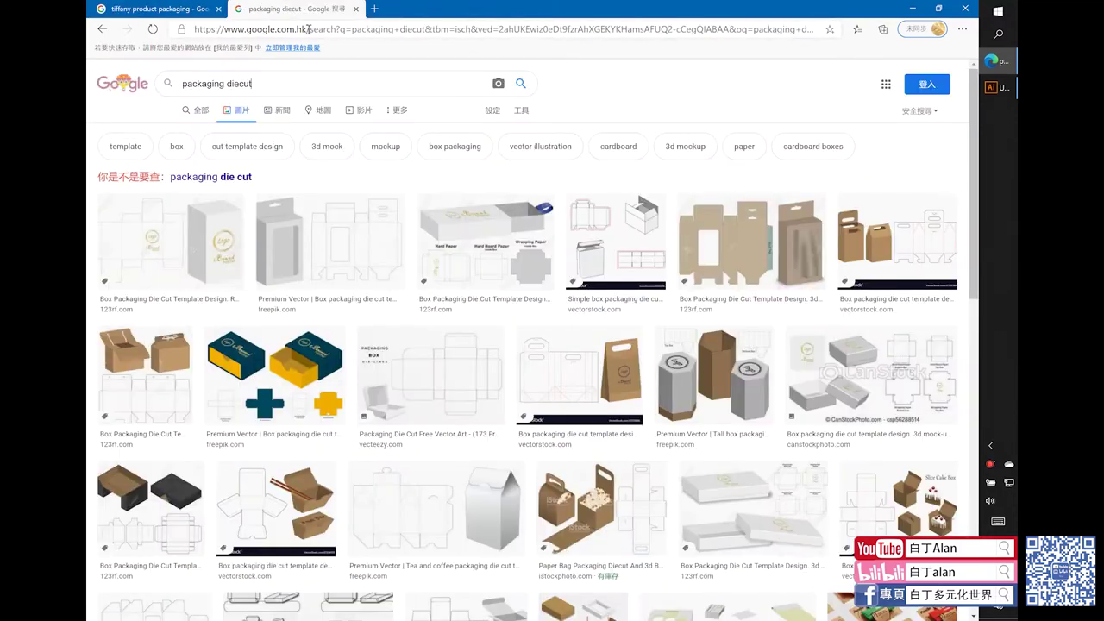
pyautogui.click(875, 397)
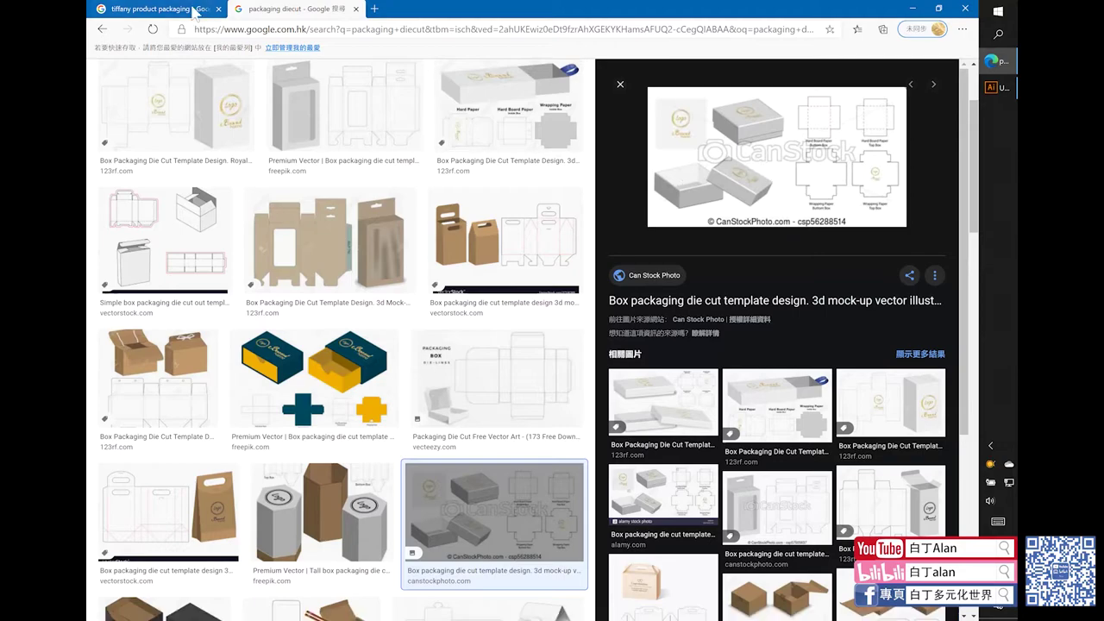
pyautogui.hotkey('ctrl', 'Tab')
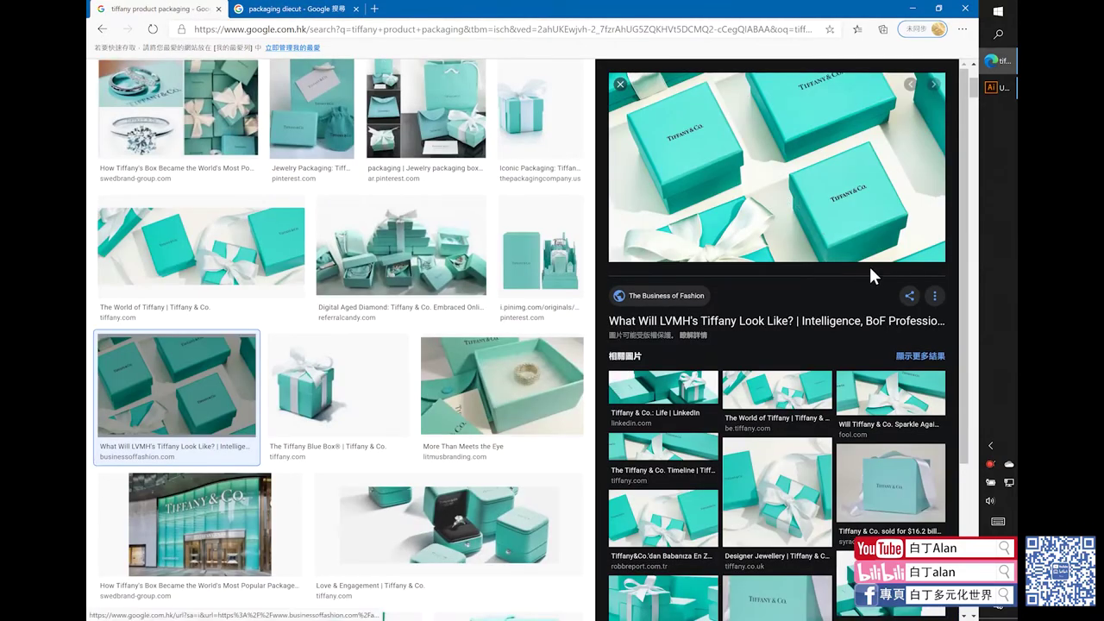
pyautogui.click(293, 9)
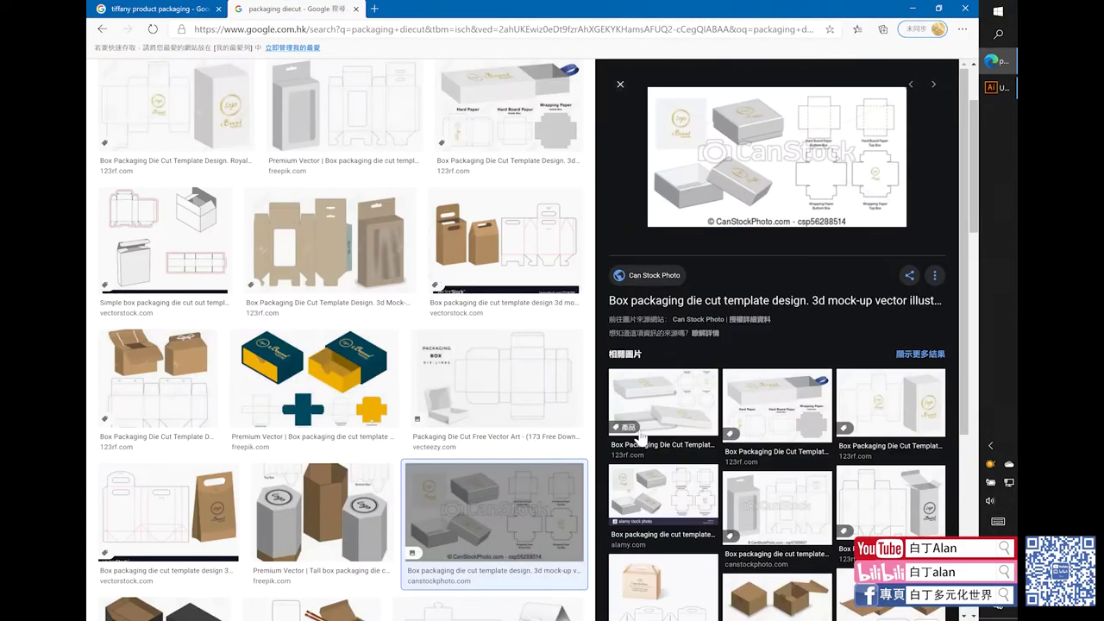
# - Scroll further through the diecut results, then return to the Tiffany packaging results
pyautogui.scroll(-2, 416, 420)
pyautogui.scroll(-3, 448, 414)
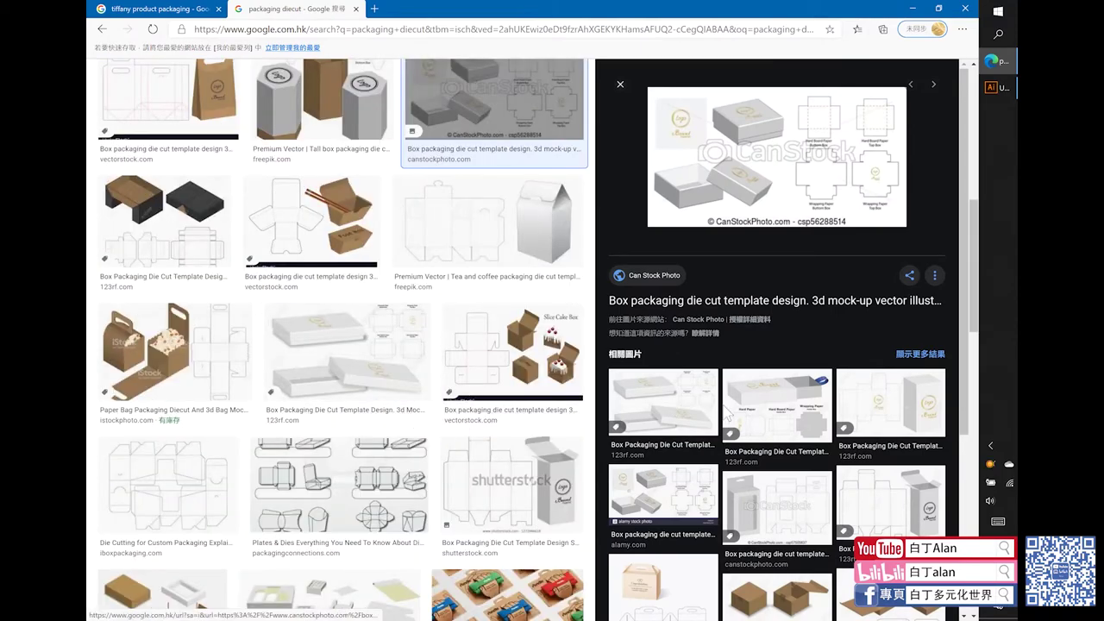
pyautogui.scroll(-3, 776, 345)
pyautogui.scroll(-3, 144, 377)
pyautogui.scroll(-3, 259, 363)
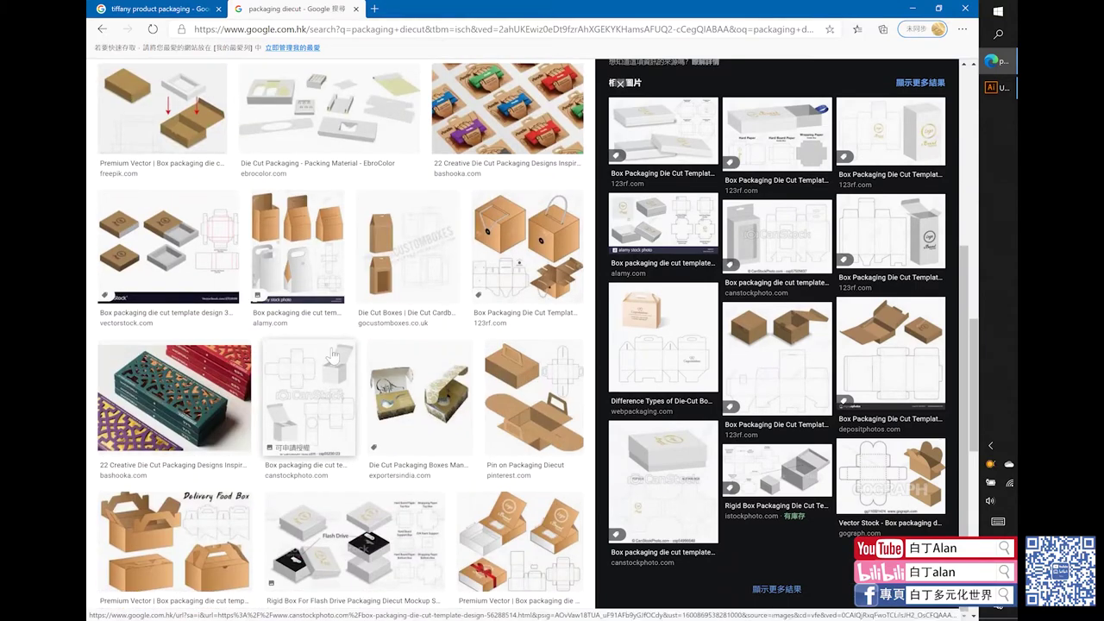
pyautogui.click(155, 9)
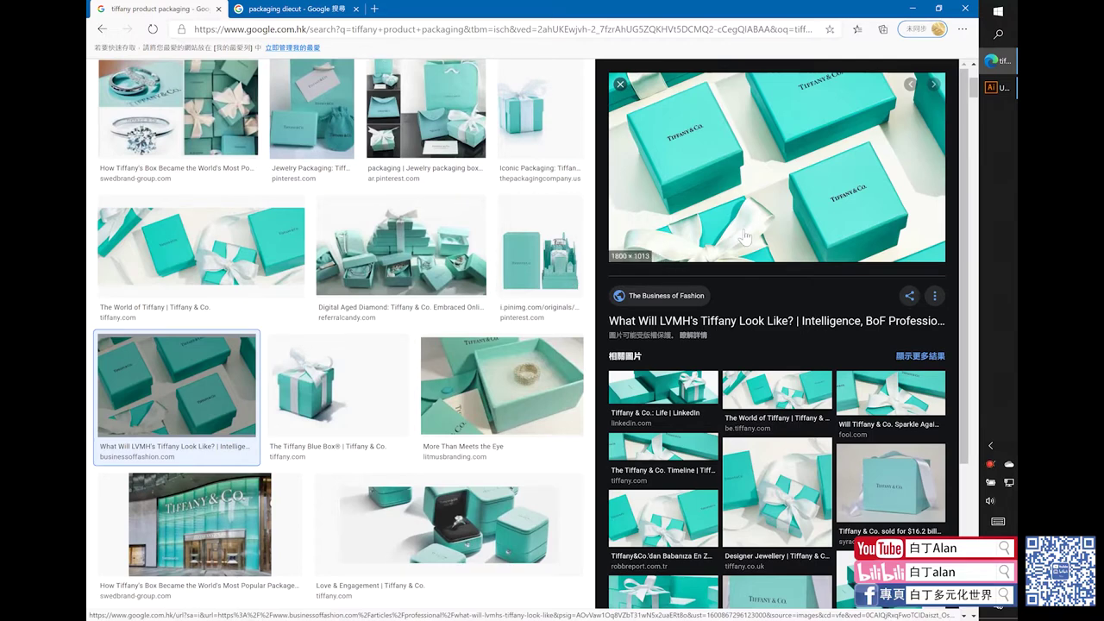
pyautogui.moveTo(998, 87)
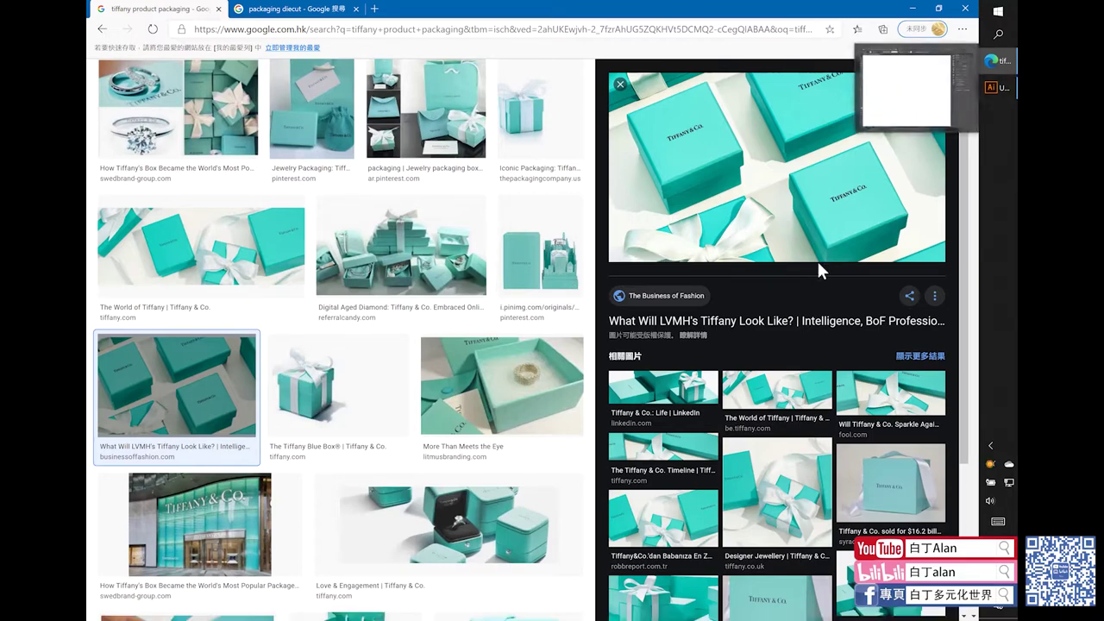
# - Confirm the document colour mode is CMYK, leave it unchanged, and return to the Tiffany images
pyautogui.click(994, 87)
pyautogui.click(99, 174)
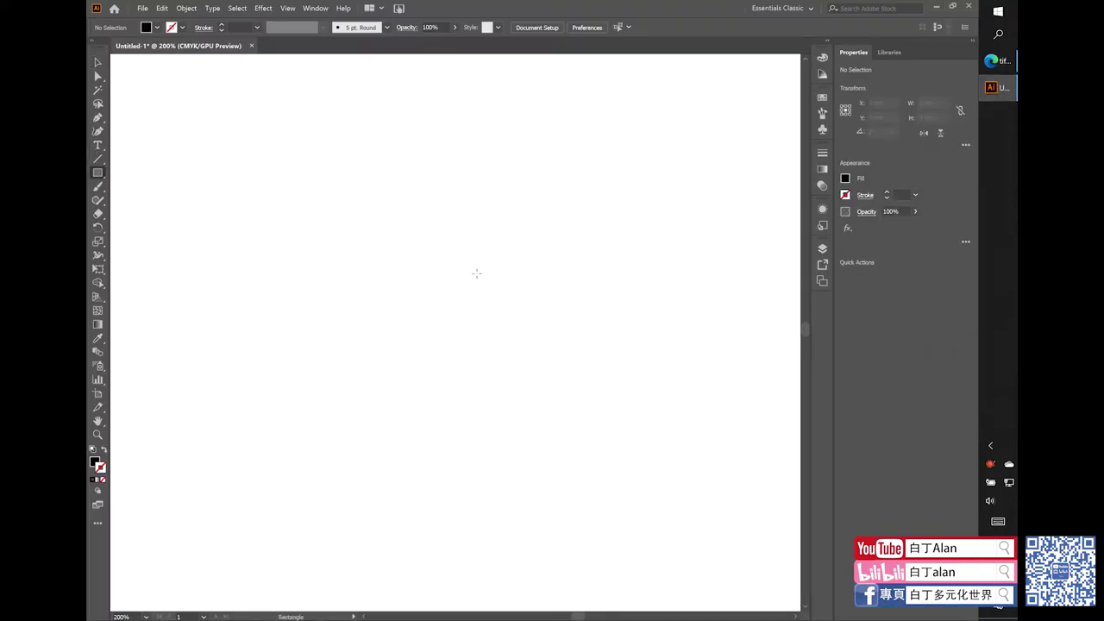
pyautogui.scroll(-3, 477, 285)
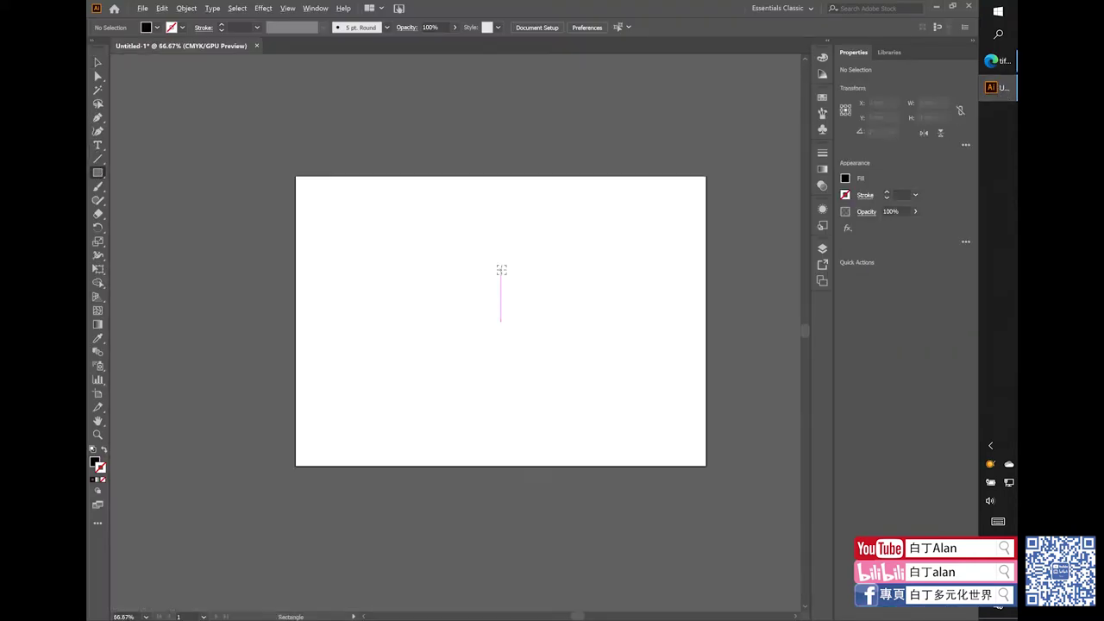
pyautogui.click(97, 62)
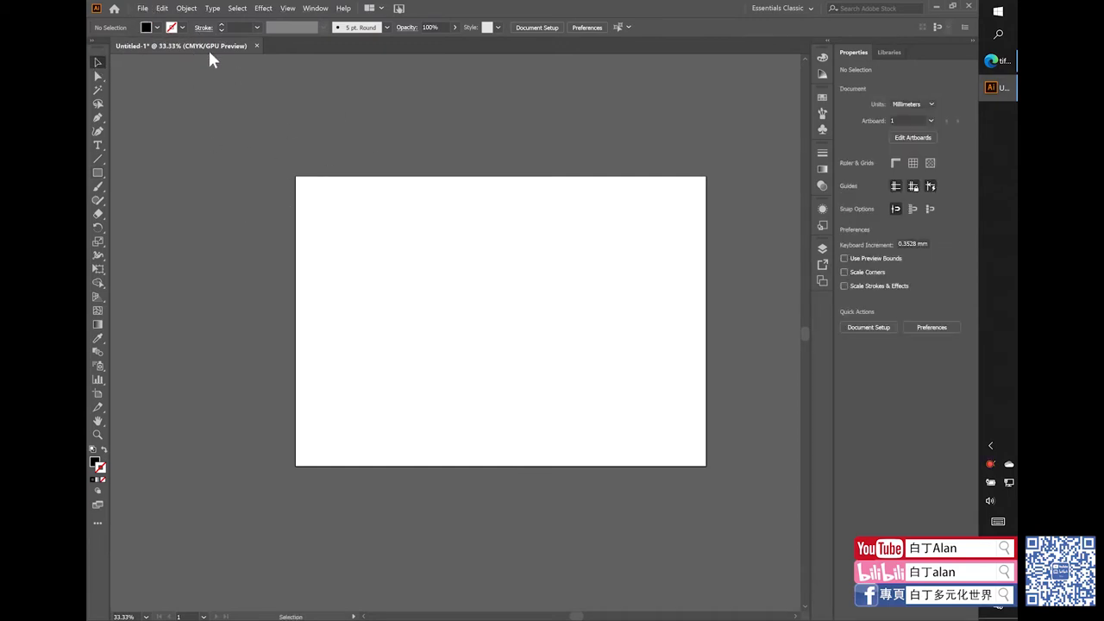
pyautogui.click(162, 8)
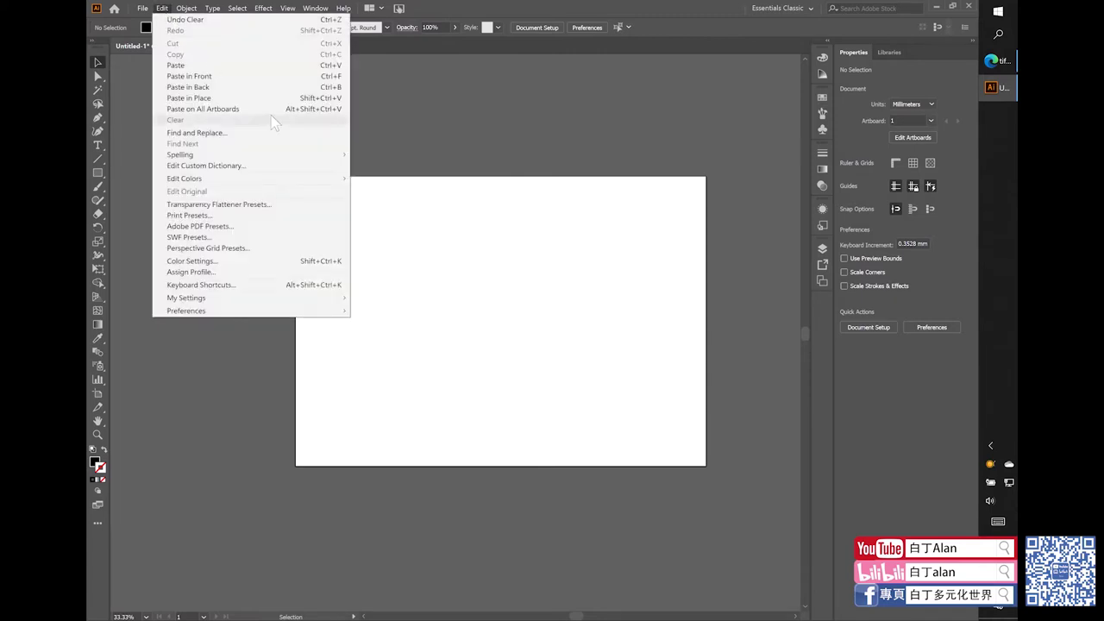
pyautogui.press('Left')
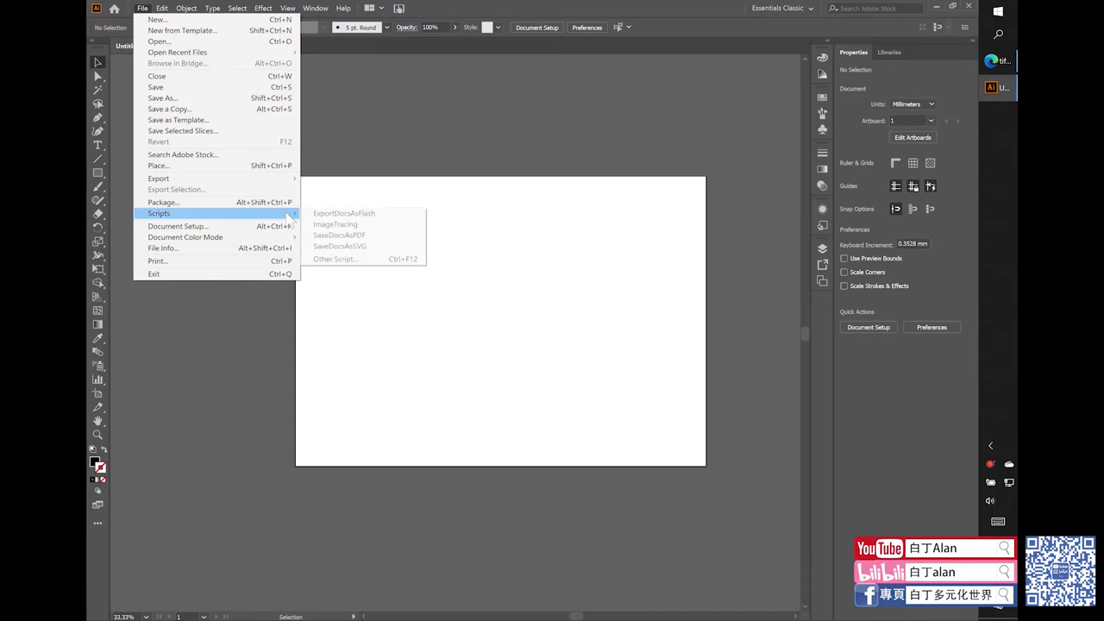
pyautogui.moveTo(185, 237)
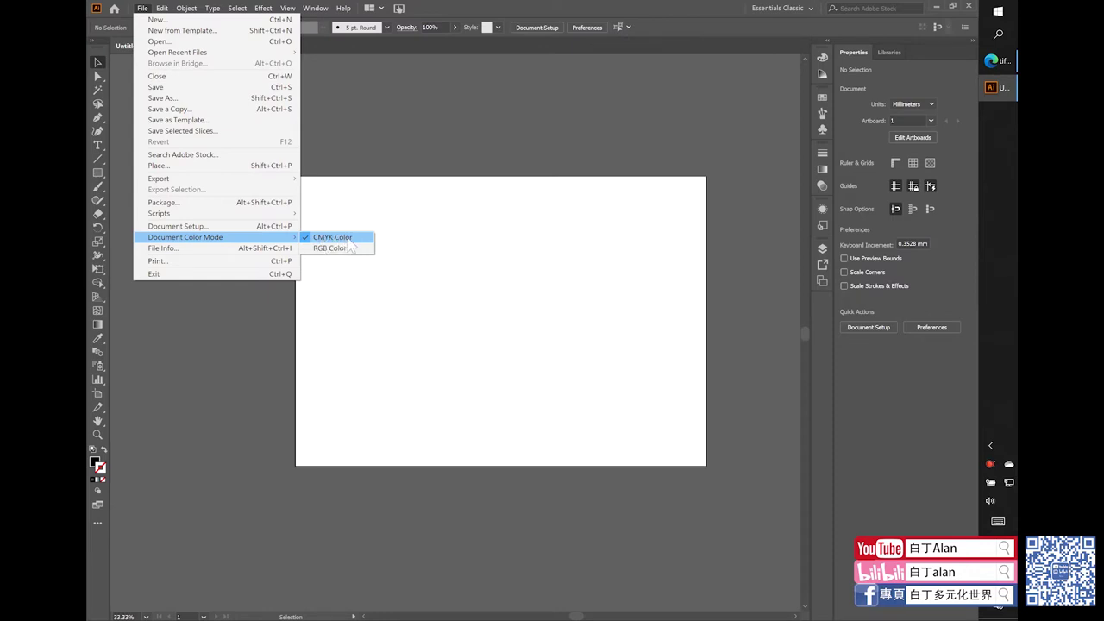
pyautogui.click(388, 221)
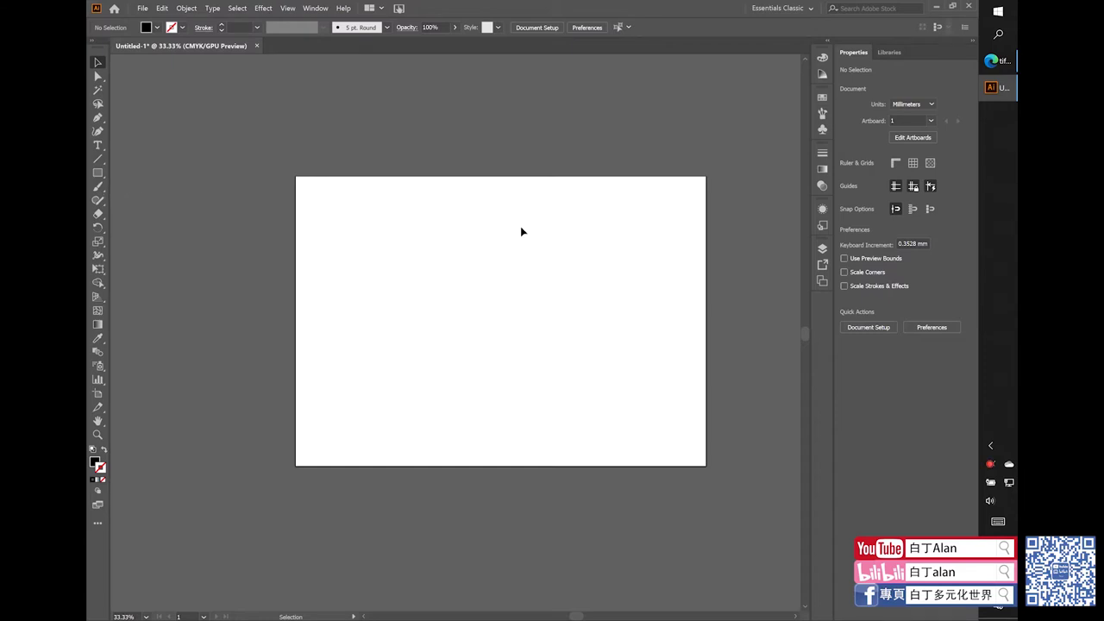
pyautogui.click(100, 172)
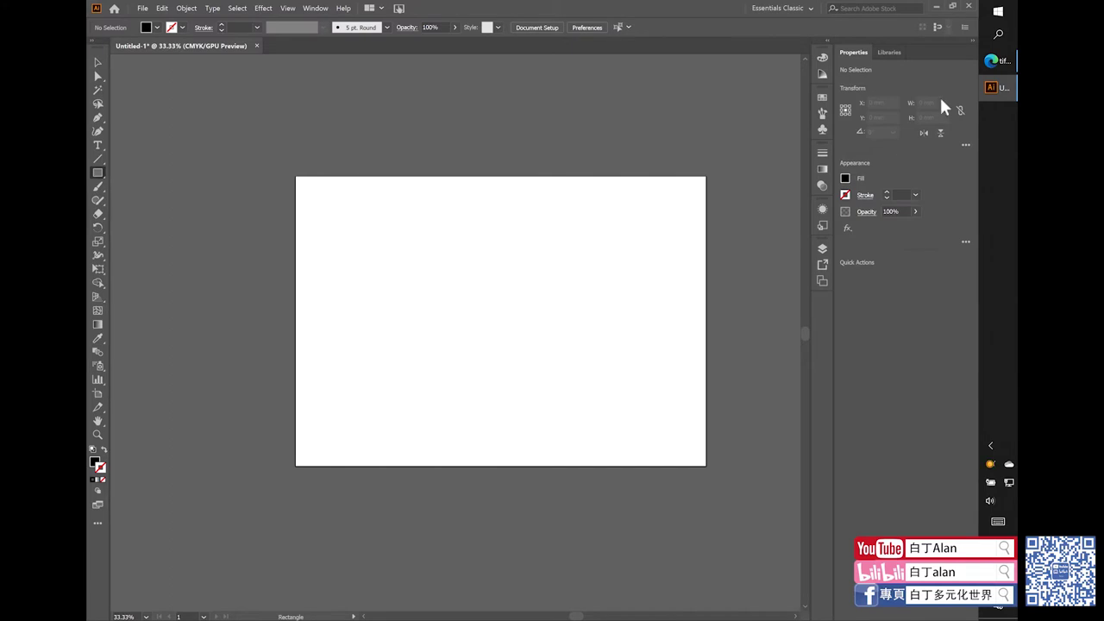
pyautogui.click(999, 60)
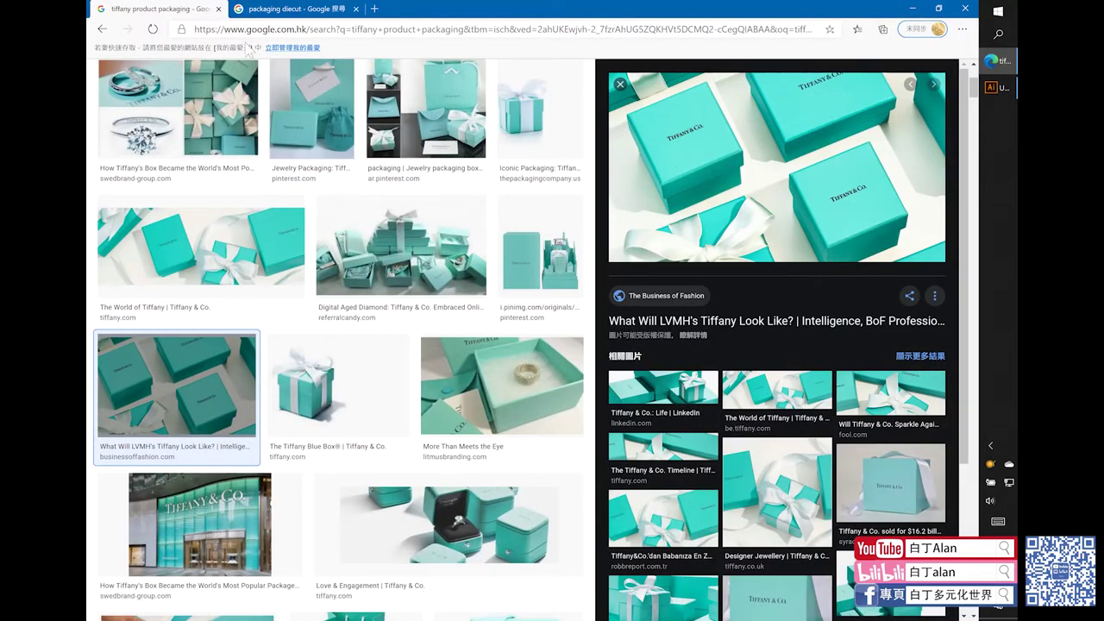
# - Bring the blank Illustrator artboard back to the front
pyautogui.click(998, 87)
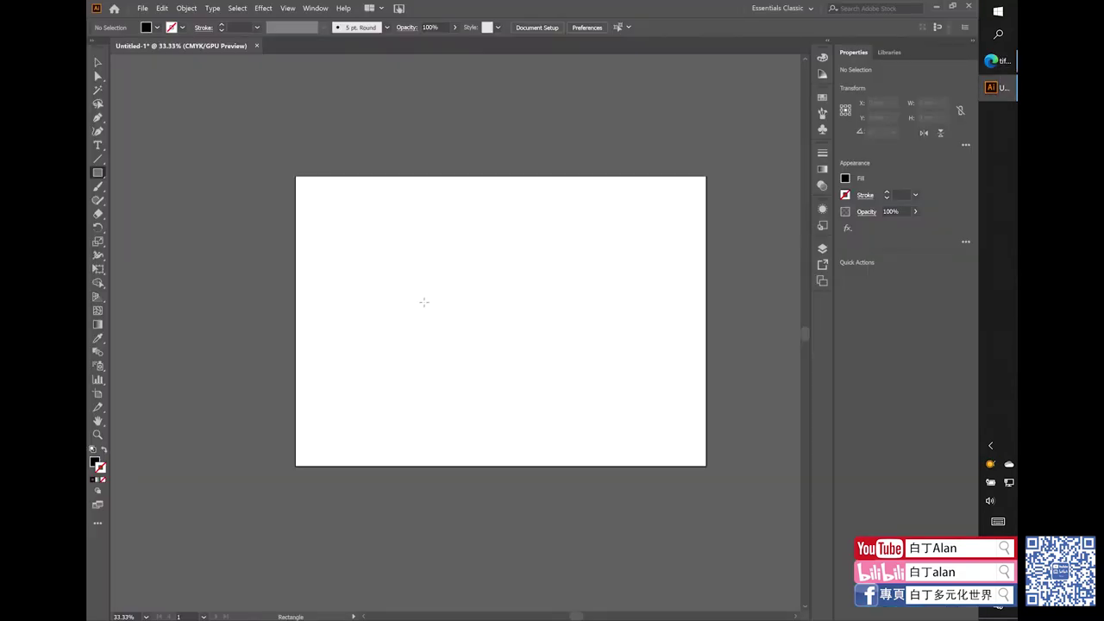
# - Create a trial 10 × 10 mm square, then delete it
pyautogui.click(424, 302)
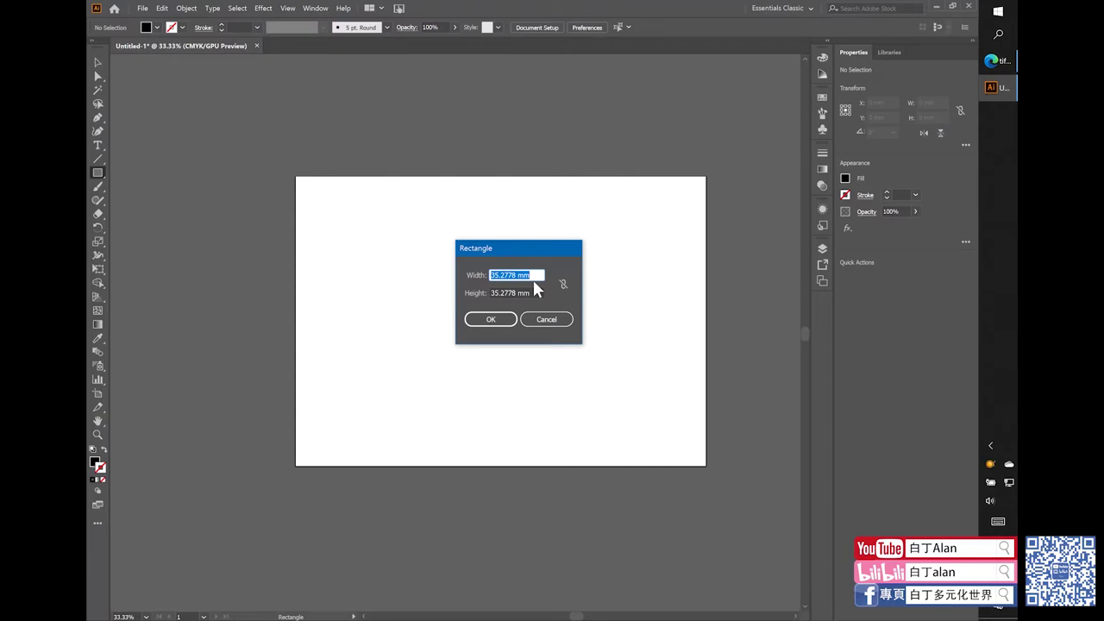
pyautogui.write('10')
pyautogui.press('Tab')
pyautogui.write('10')
pyautogui.click(475, 323)
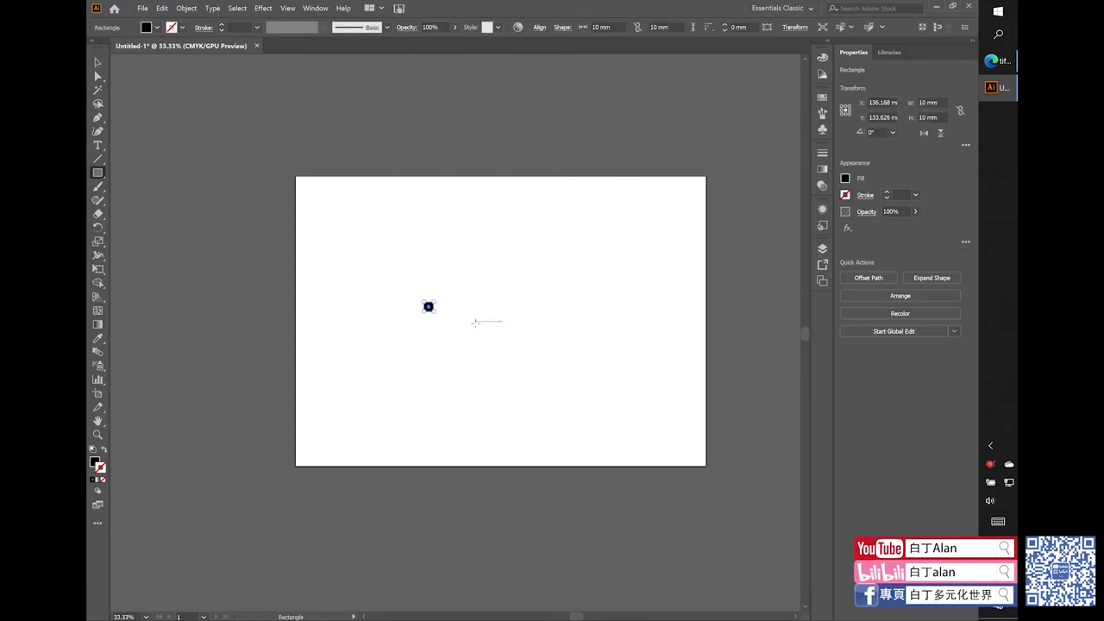
pyautogui.hotkey('ctrl', '=')
pyautogui.hotkey('ctrl', '=')
pyautogui.hotkey('ctrl', '=')
pyautogui.hotkey('ctrl', '=')
pyautogui.hotkey('ctrl', '=')
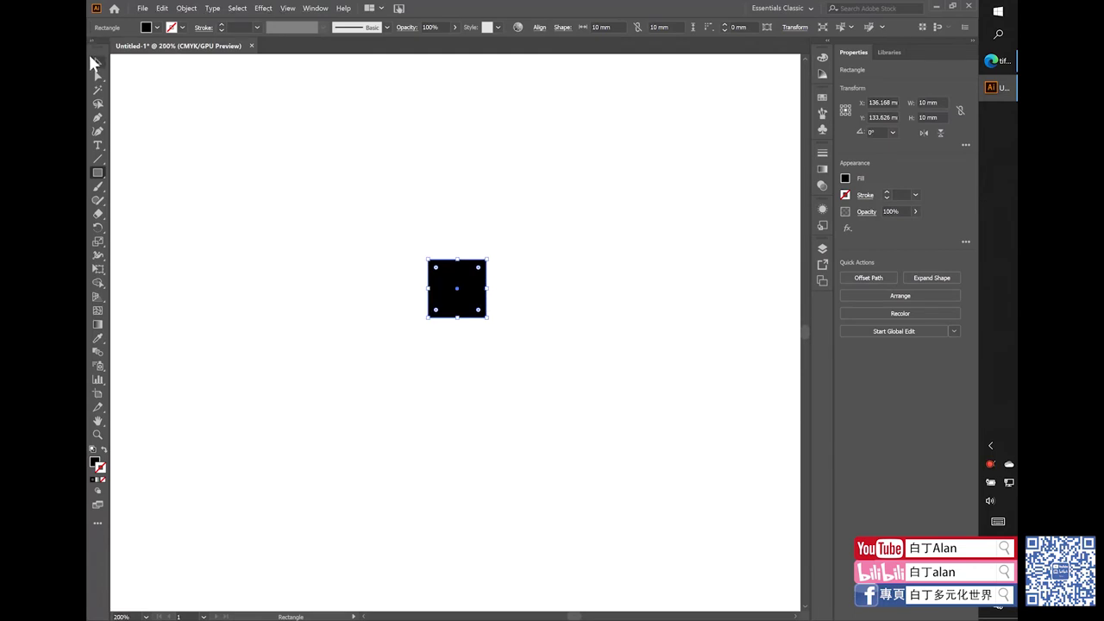
pyautogui.press('Delete')
# - Create a 100 × 100 mm square on the artboard
pyautogui.click(236, 209)
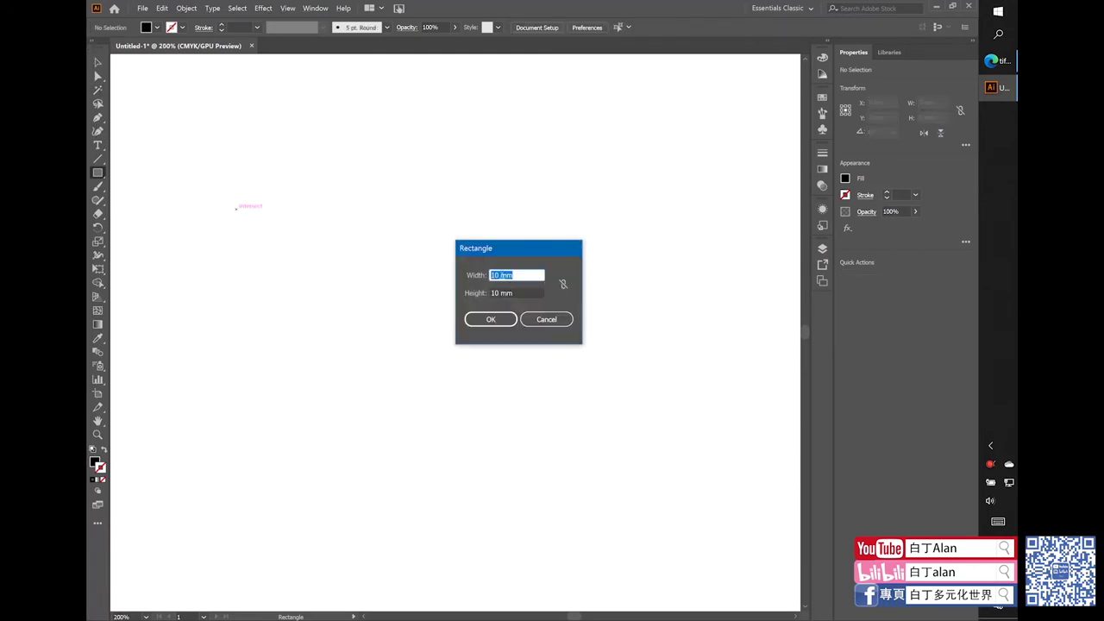
pyautogui.click(501, 275)
pyautogui.write('0')
pyautogui.click(495, 293)
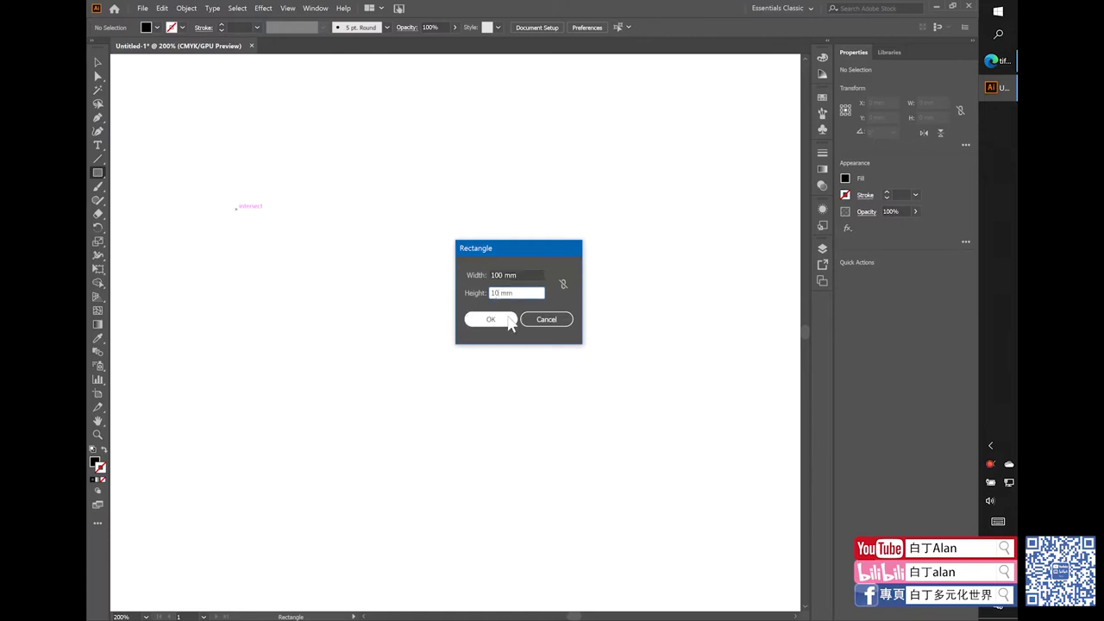
pyautogui.write('0')
pyautogui.click(502, 321)
# - Move the square into the upper artboard alongside its duplicate
pyautogui.scroll(-3, 343, 256)
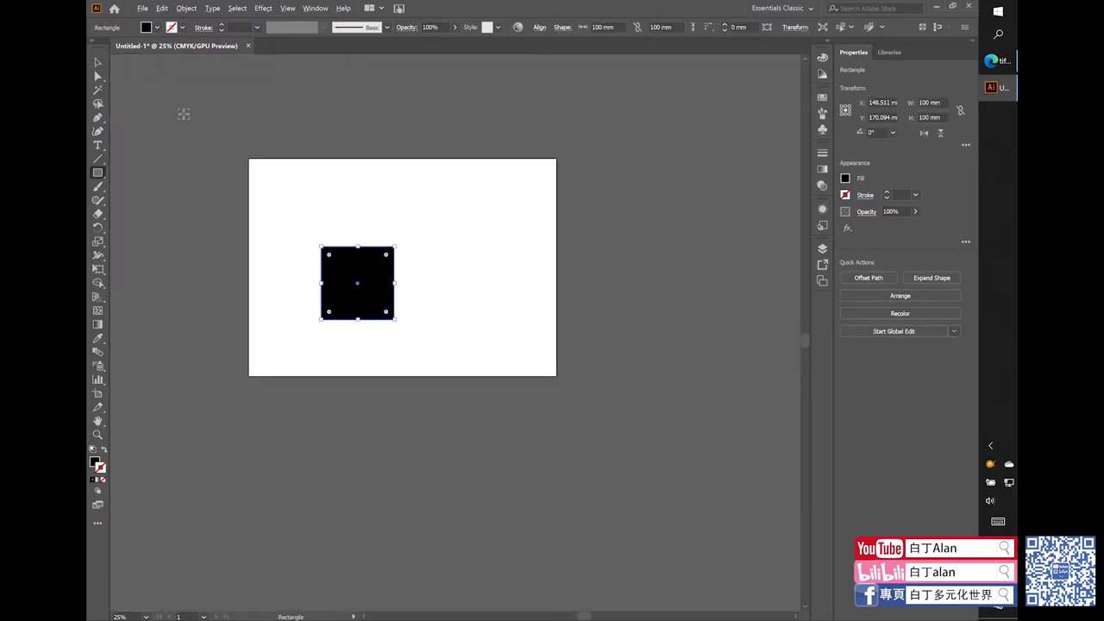
pyautogui.click(98, 62)
pyautogui.scroll(2, 307, 271)
pyautogui.moveTo(366, 268)
pyautogui.mouseDown()
pyautogui.moveTo(332, 202)
pyautogui.moveTo(489, 220)
pyautogui.mouseUp()
pyautogui.click(491, 173)
pyautogui.scroll(-2, 313, 234)
pyautogui.click(336, 220)
pyautogui.click(465, 174)
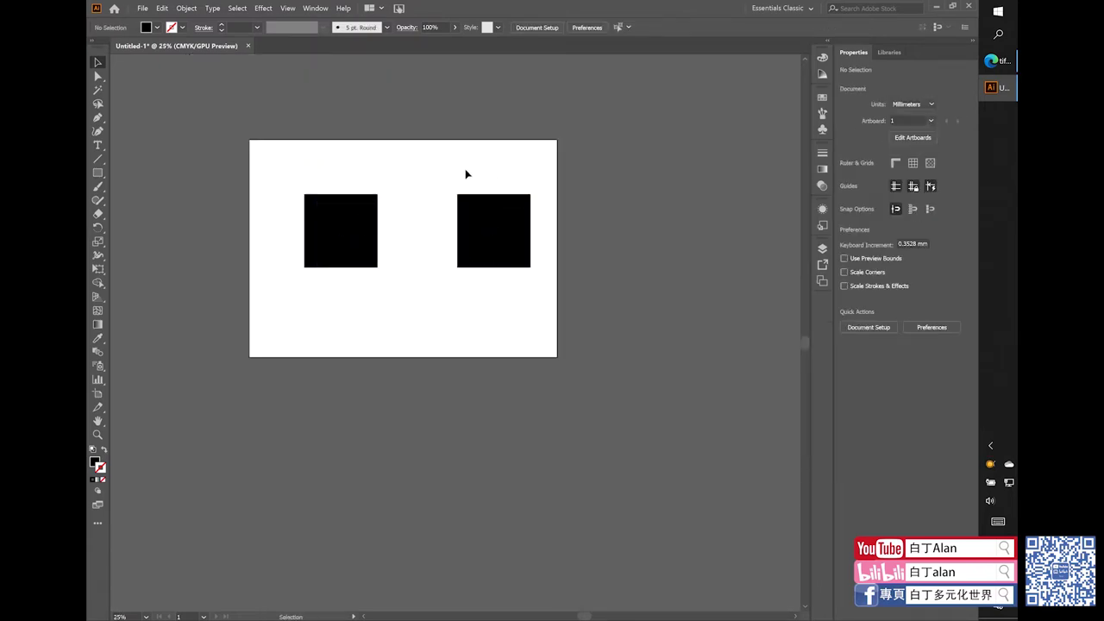
# - Copy the current search address into a new browser tab
pyautogui.click(996, 65)
pyautogui.scroll(3, 274, 123)
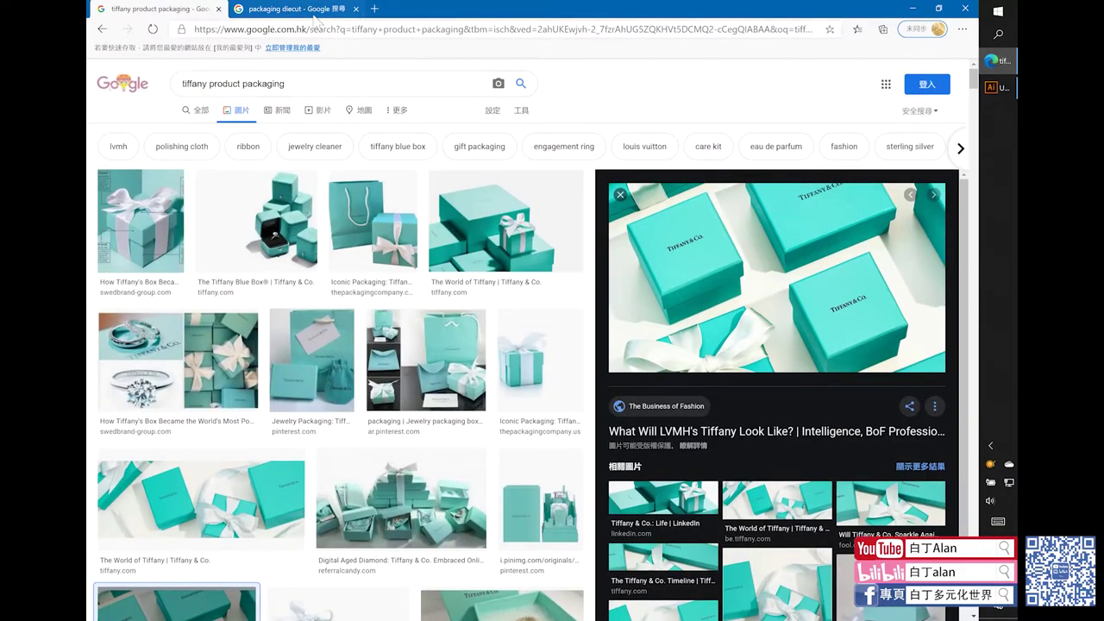
pyautogui.click(310, 31)
pyautogui.hotkey('ctrl', 'c')
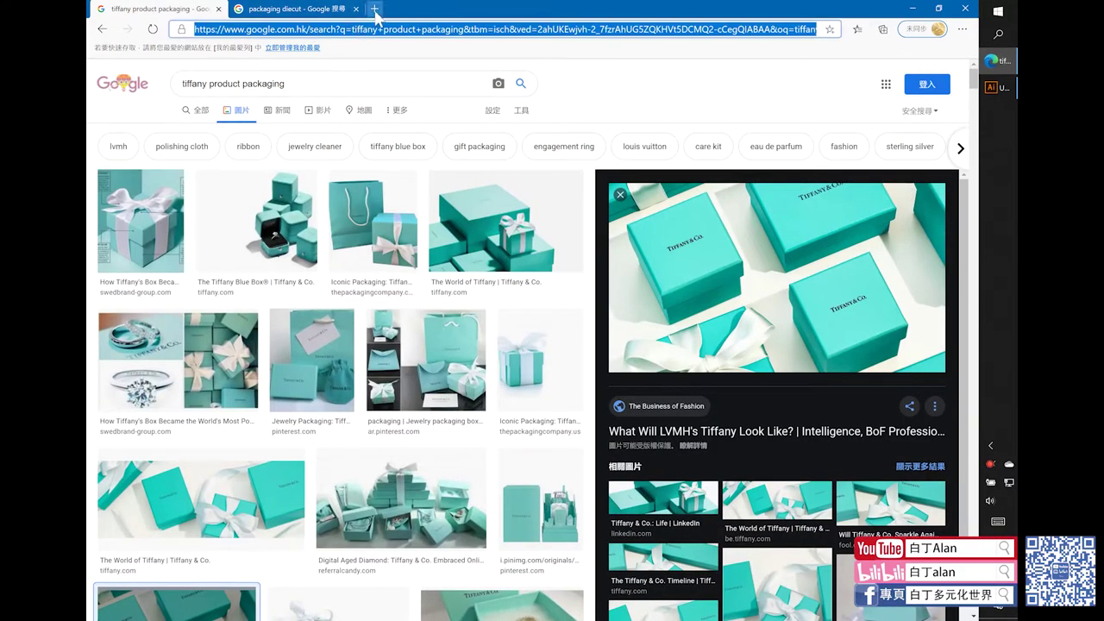
pyautogui.click(373, 9)
pyautogui.hotkey('ctrl', 'v')
pyautogui.press('Return')
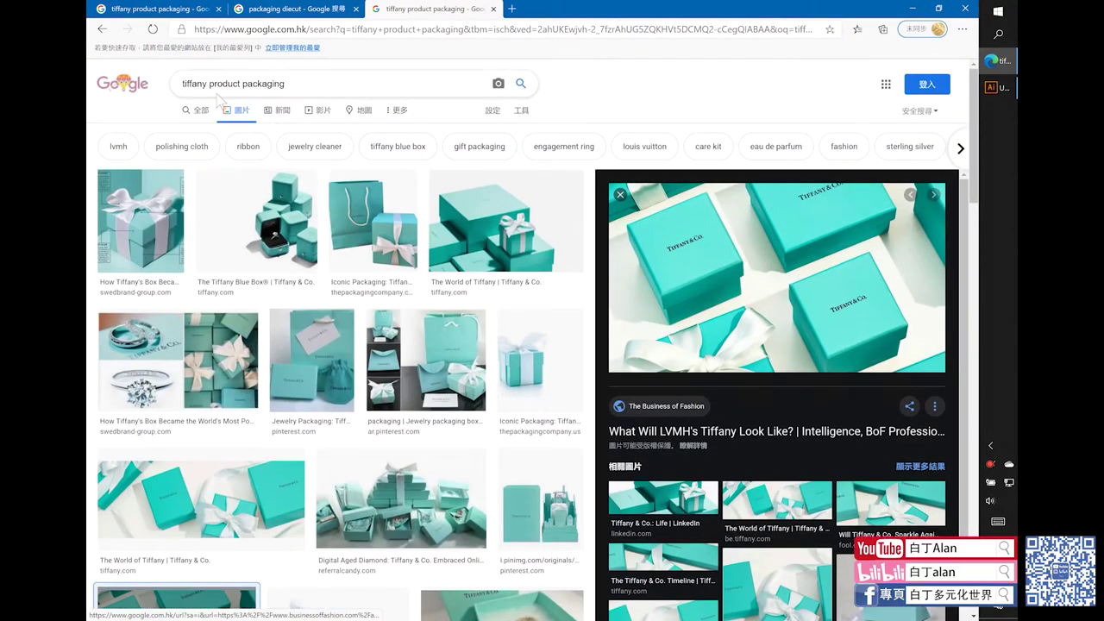
# - Change the query to 'tiffany pantone' and run the search
pyautogui.moveTo(212, 88); pyautogui.dragTo(316, 84)
pyautogui.write('p')
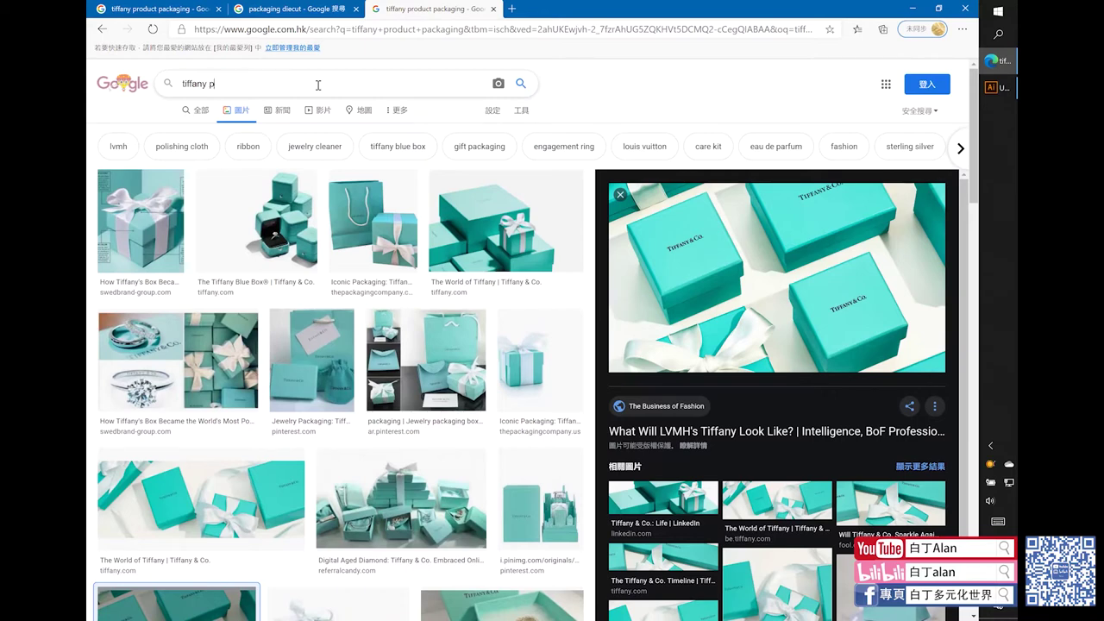
pyautogui.write('anton')
pyautogui.press('BackSpace')
pyautogui.write('n')
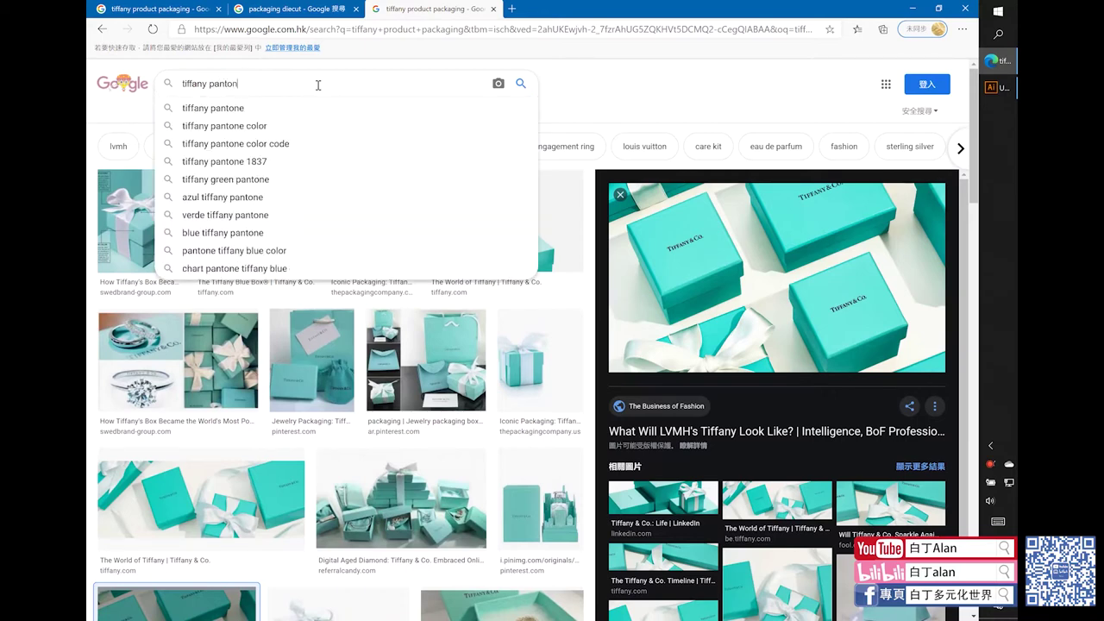
pyautogui.write('e')
pyautogui.press('Return')
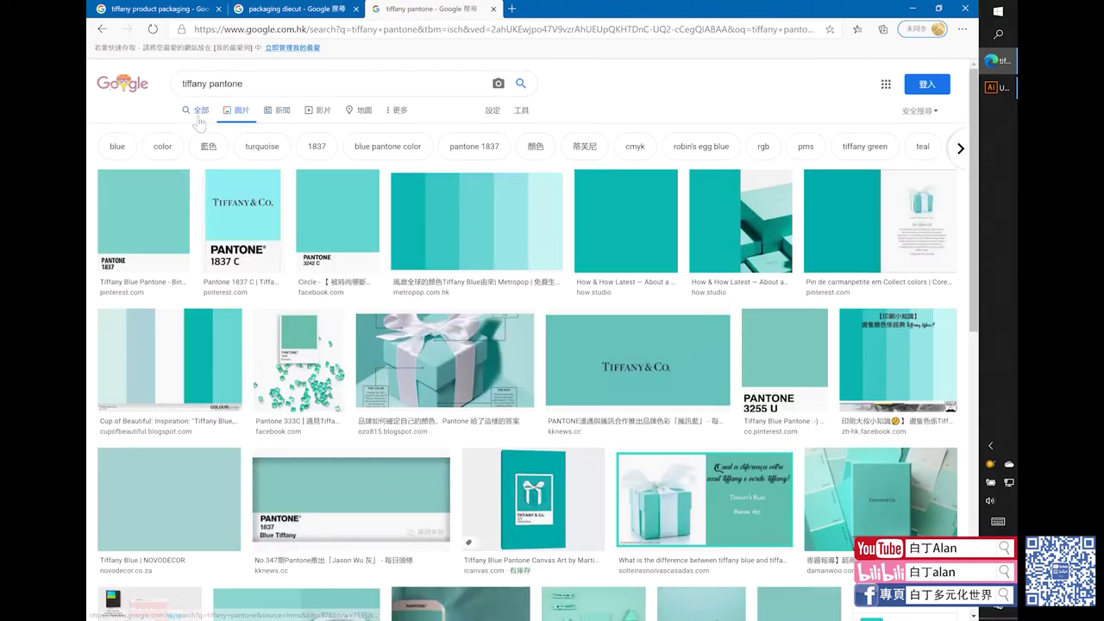
pyautogui.click(183, 111)
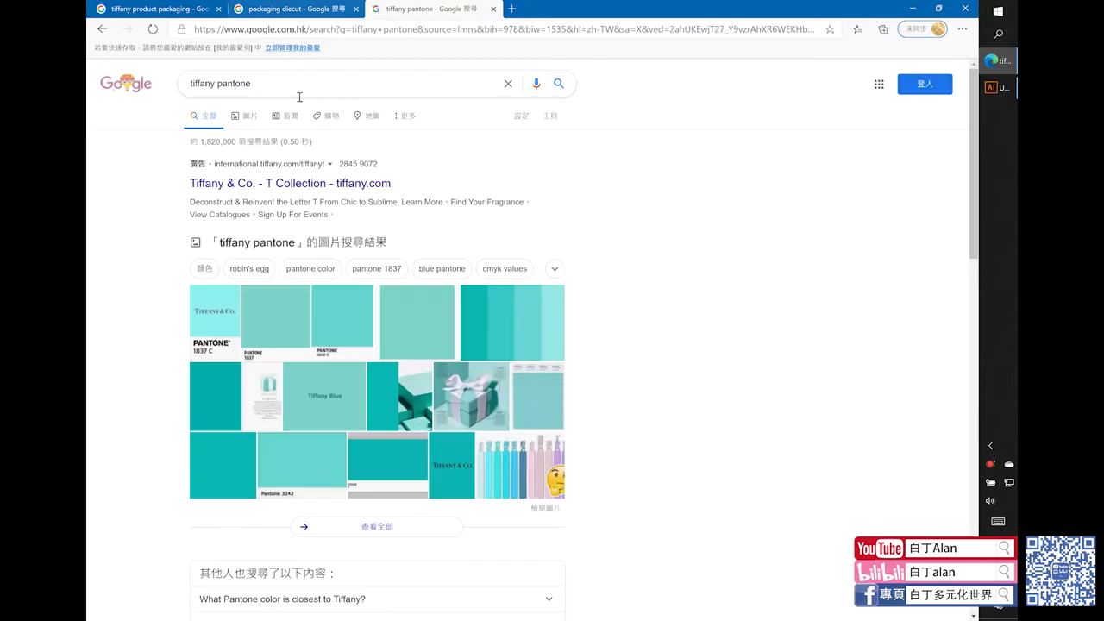
pyautogui.scroll(-1, 424, 319)
# - Preview the Pantone 1837 C Tiffany Blue swatch in image results, then return to Illustrator
pyautogui.click(329, 9)
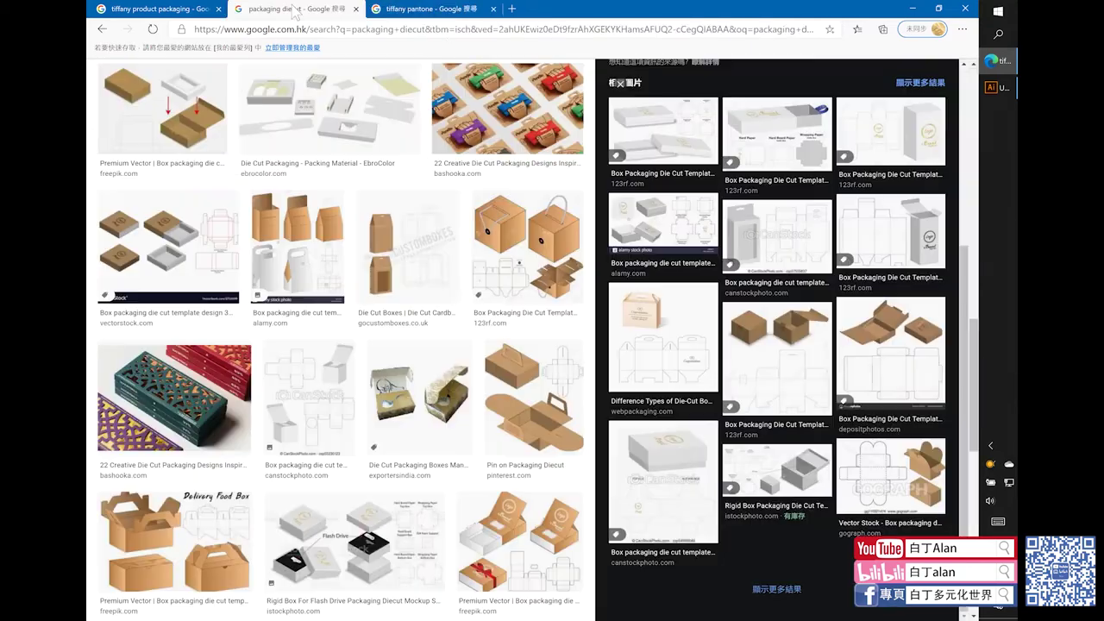
pyautogui.click(390, 8)
pyautogui.scroll(1, 349, 246)
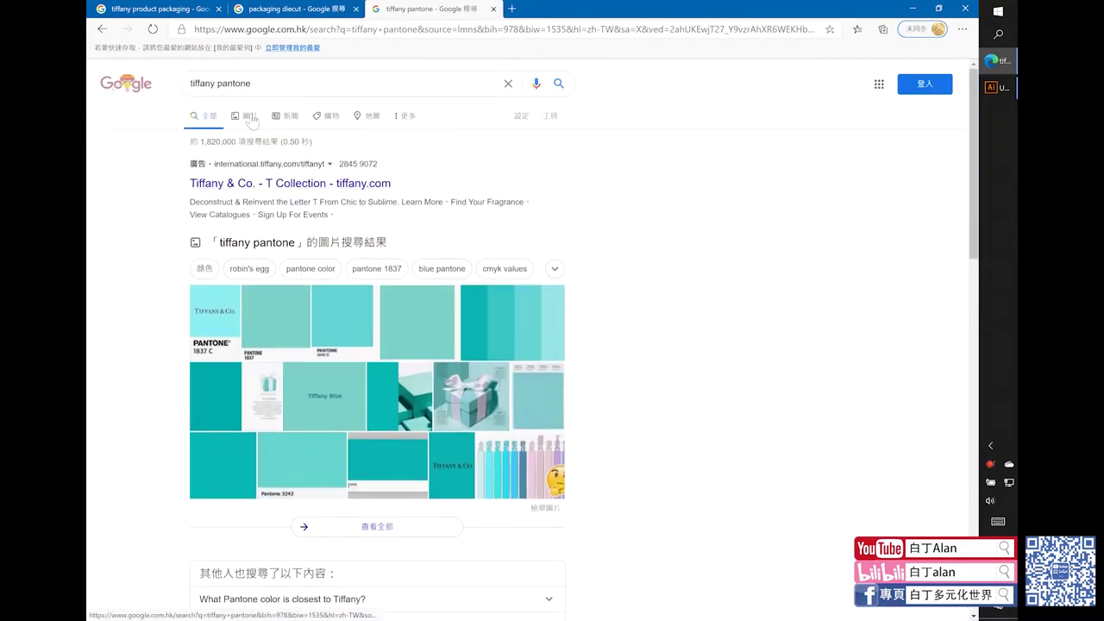
pyautogui.click(250, 118)
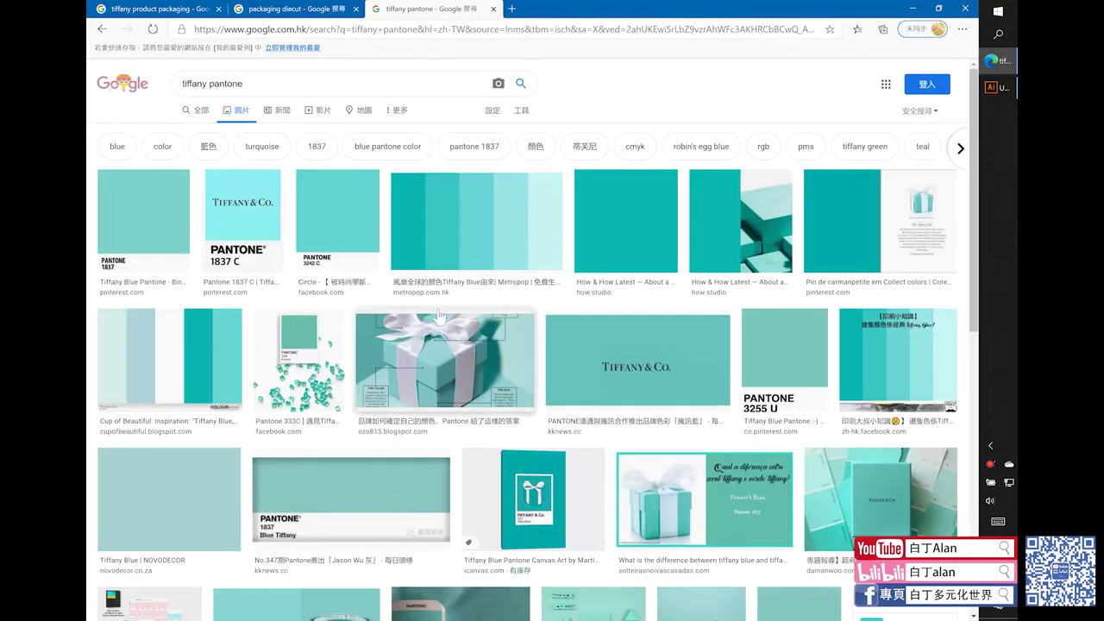
pyautogui.click(242, 222)
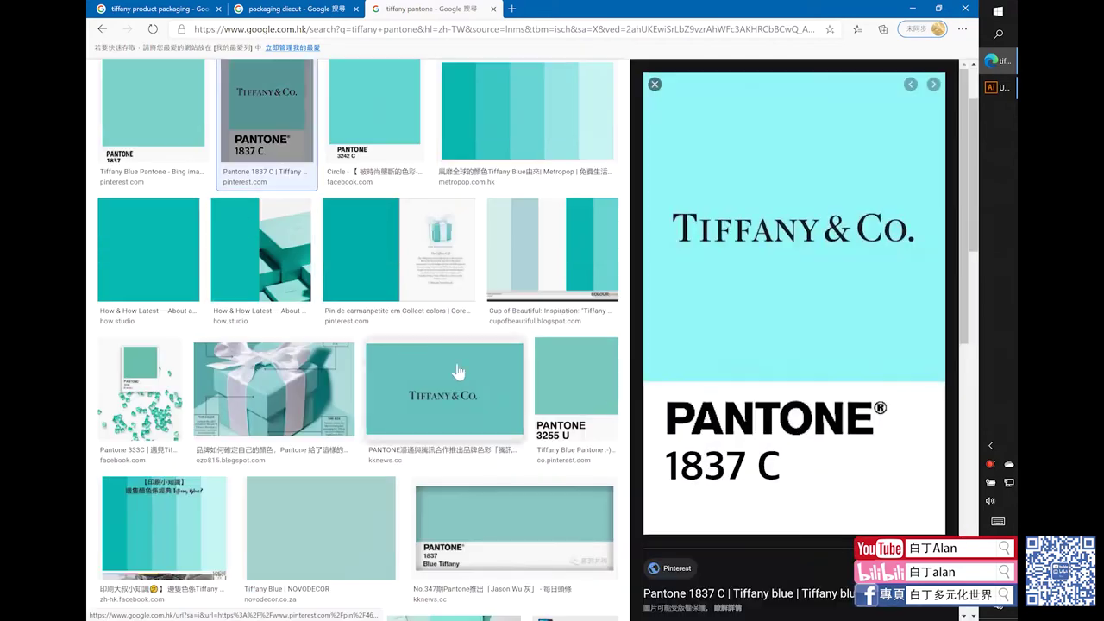
pyautogui.scroll(1, 358, 313)
pyautogui.click(140, 209)
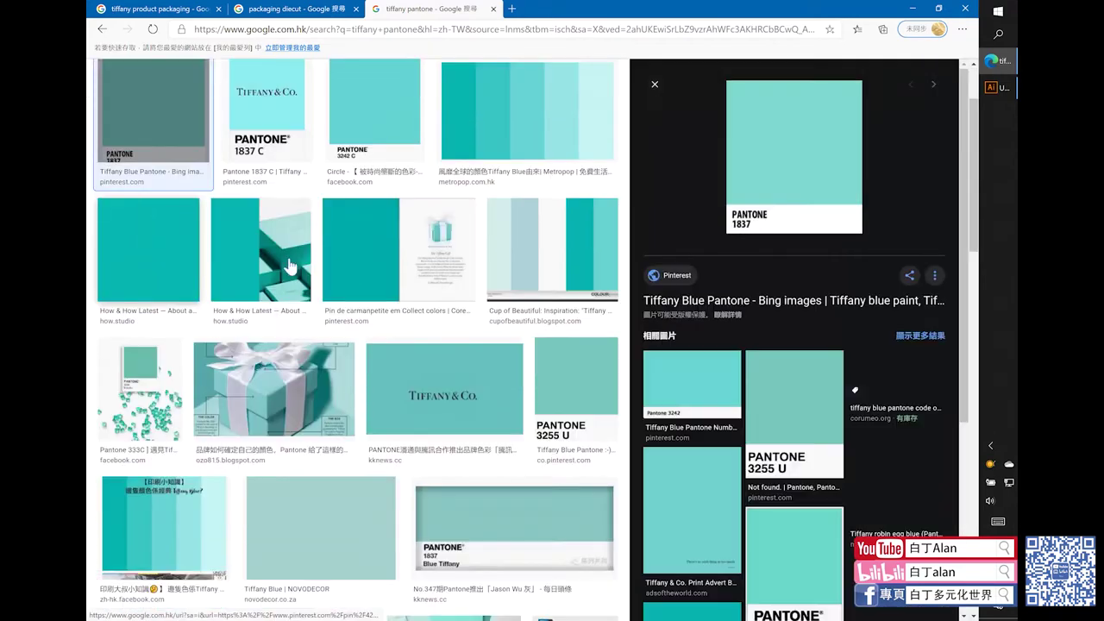
pyautogui.scroll(1, 868, 276)
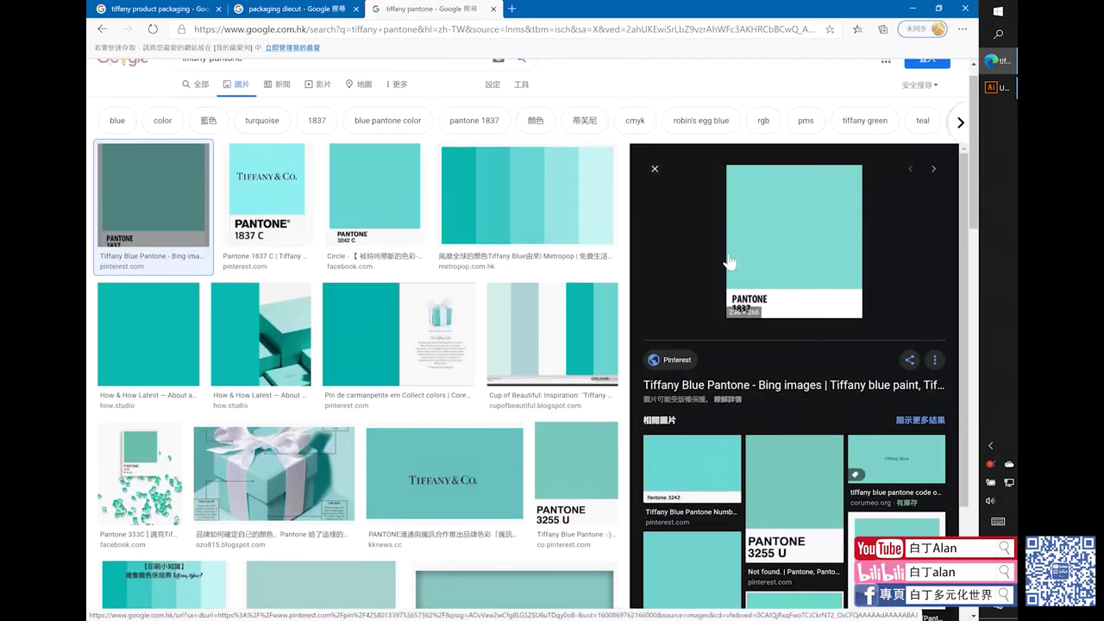
pyautogui.click(988, 90)
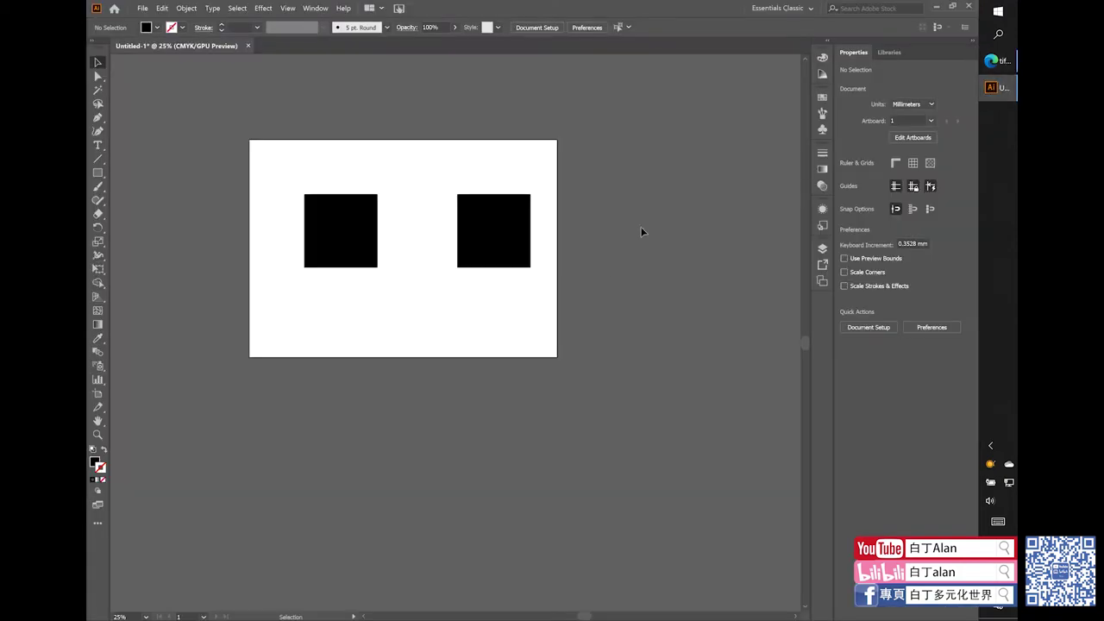
# - Paste the Pantone screenshot and eyedrop its Tiffany teal into the right square
pyautogui.hotkey('ctrl', 'v')
pyautogui.hotkey('ctrl', '-')
pyautogui.moveTo(486, 286); pyautogui.dragTo(537, 404)
pyautogui.click(501, 289)
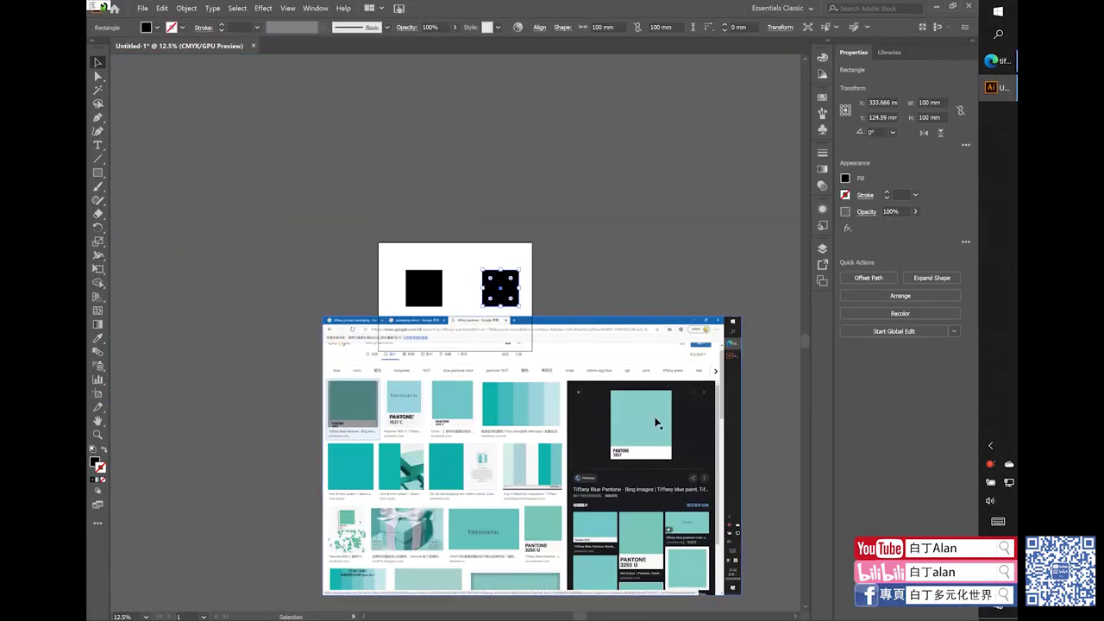
pyautogui.press('i')
pyautogui.click(650, 409)
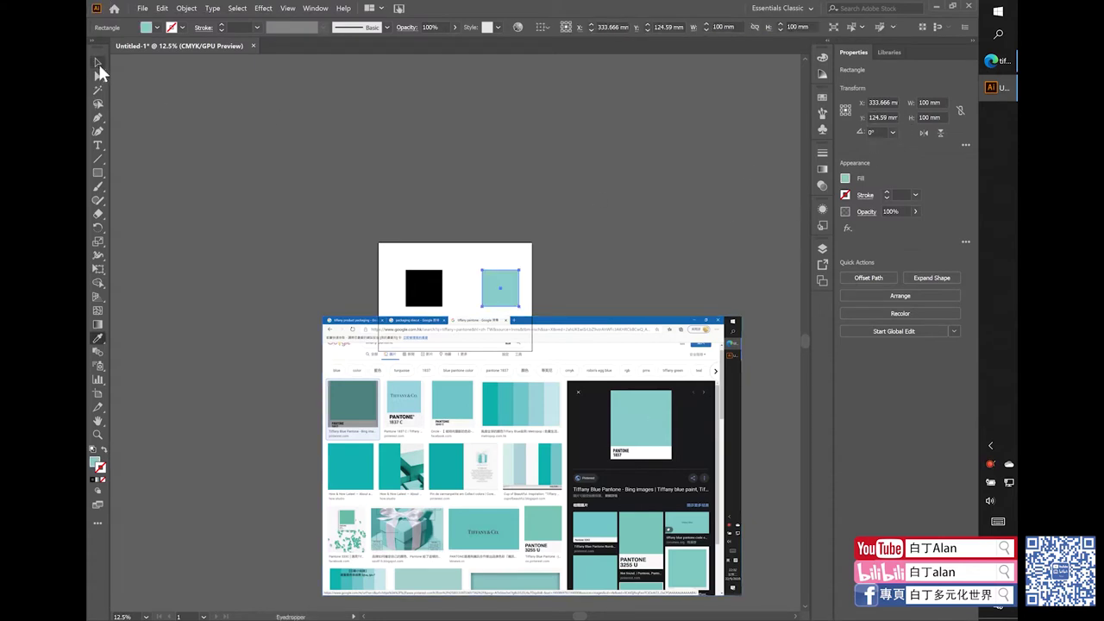
pyautogui.click(97, 62)
pyautogui.click(525, 150)
# - Delete the screenshot, sample the teal into the left square, and move the right square closer
pyautogui.click(561, 365)
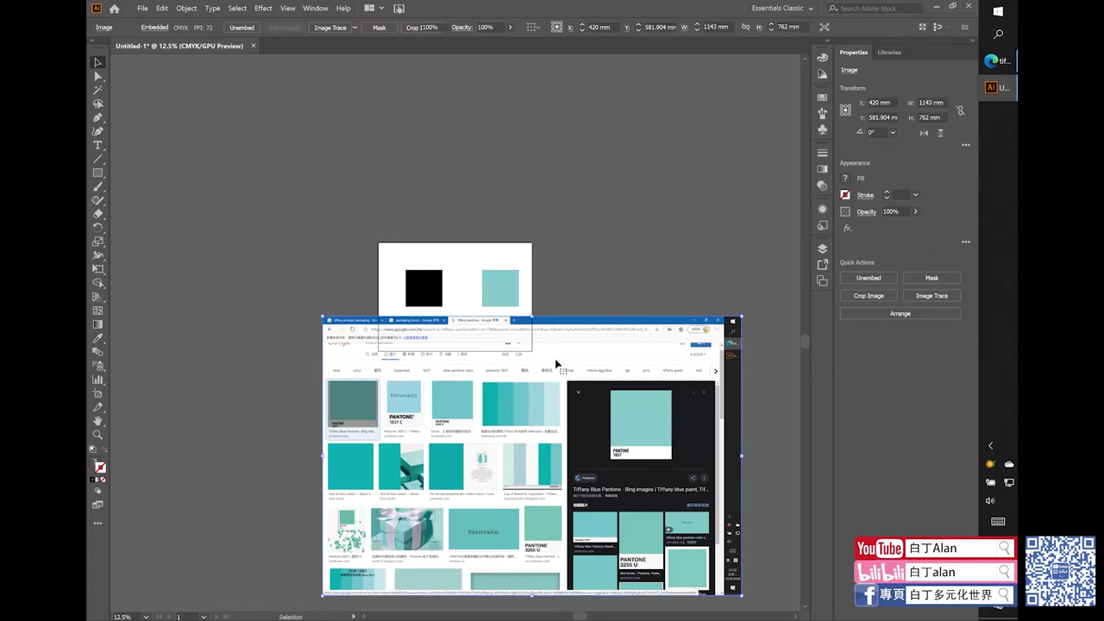
pyautogui.press('Delete')
pyautogui.scroll(3, 414, 311)
pyautogui.click(424, 291)
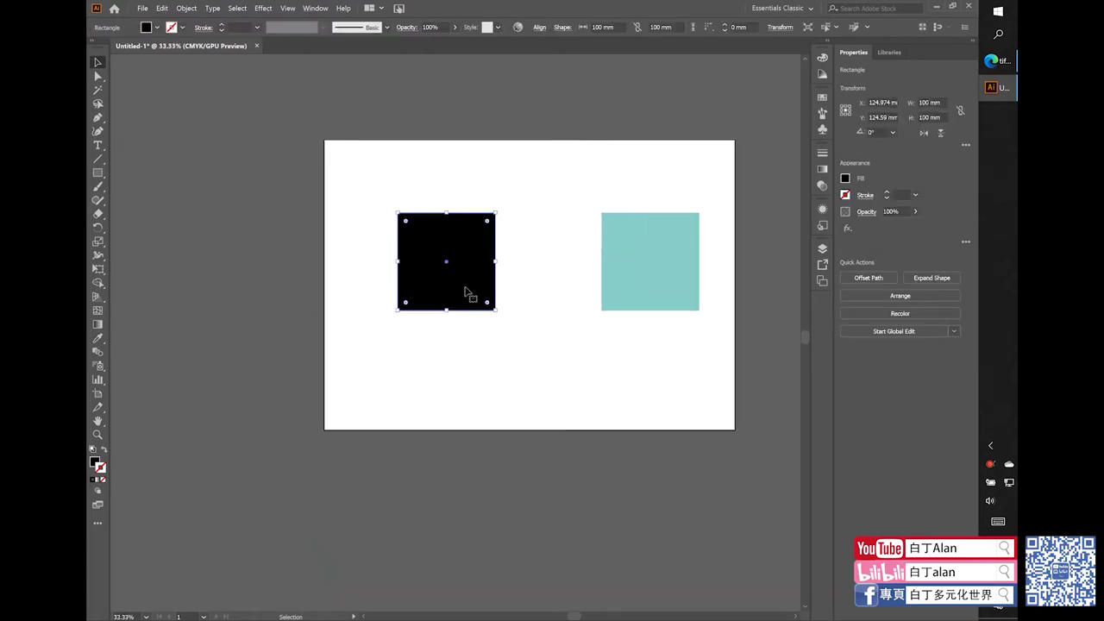
pyautogui.press('i')
pyautogui.click(678, 249)
pyautogui.click(97, 62)
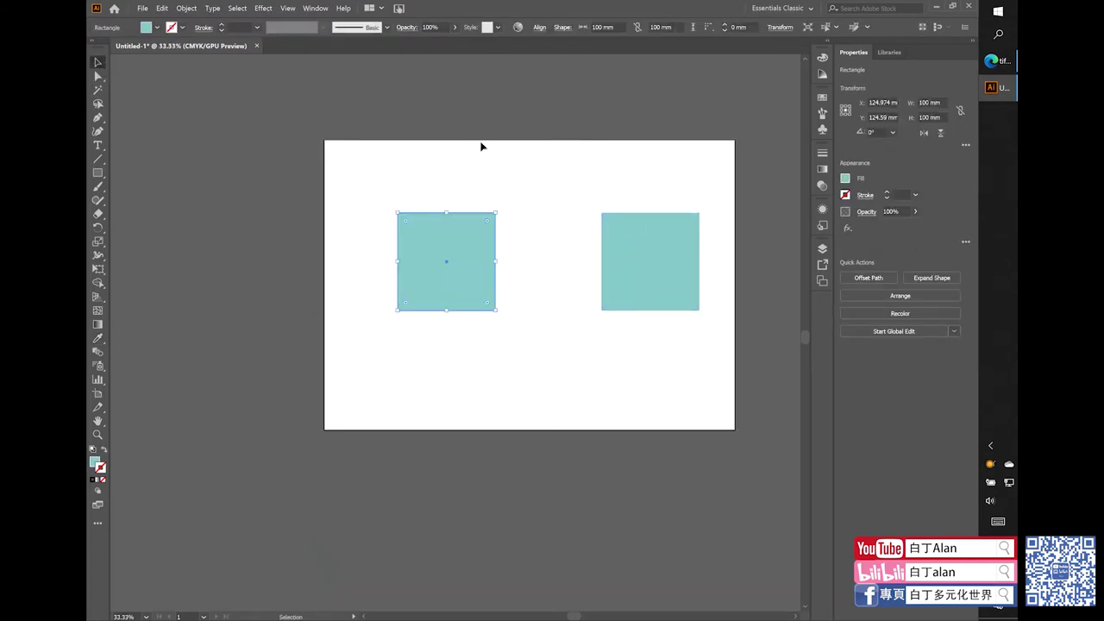
pyautogui.click(481, 143)
pyautogui.scroll(1, 626, 244)
pyautogui.moveTo(626, 244); pyautogui.dragTo(586, 250)
# - Shift the right square further right on the artboard
pyautogui.scroll(-1, 575, 261)
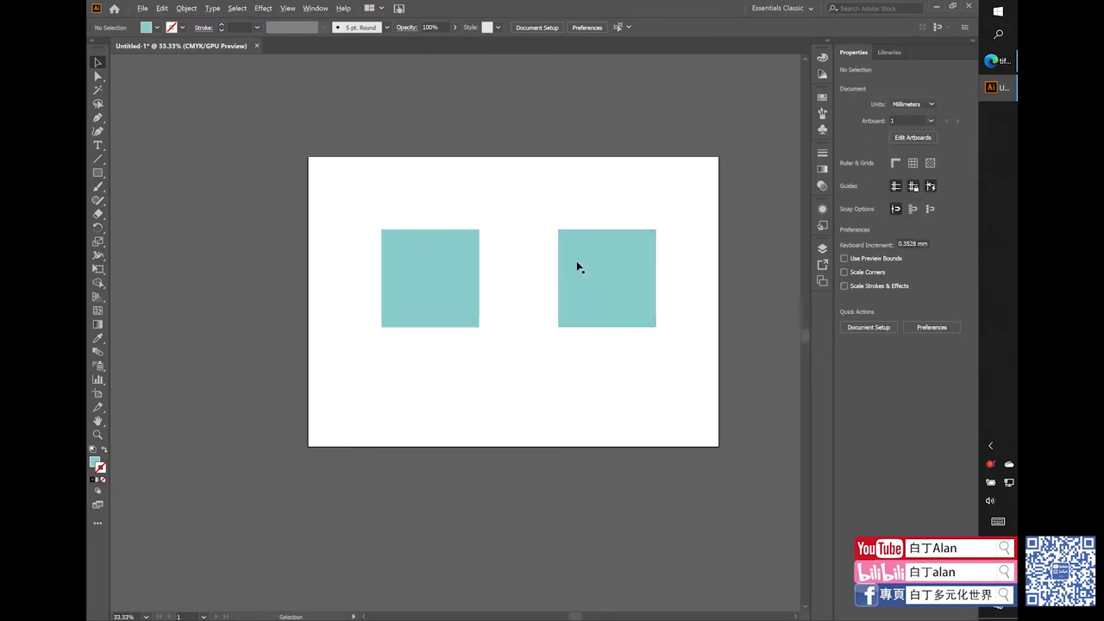
pyautogui.click(405, 267)
pyautogui.click(616, 270)
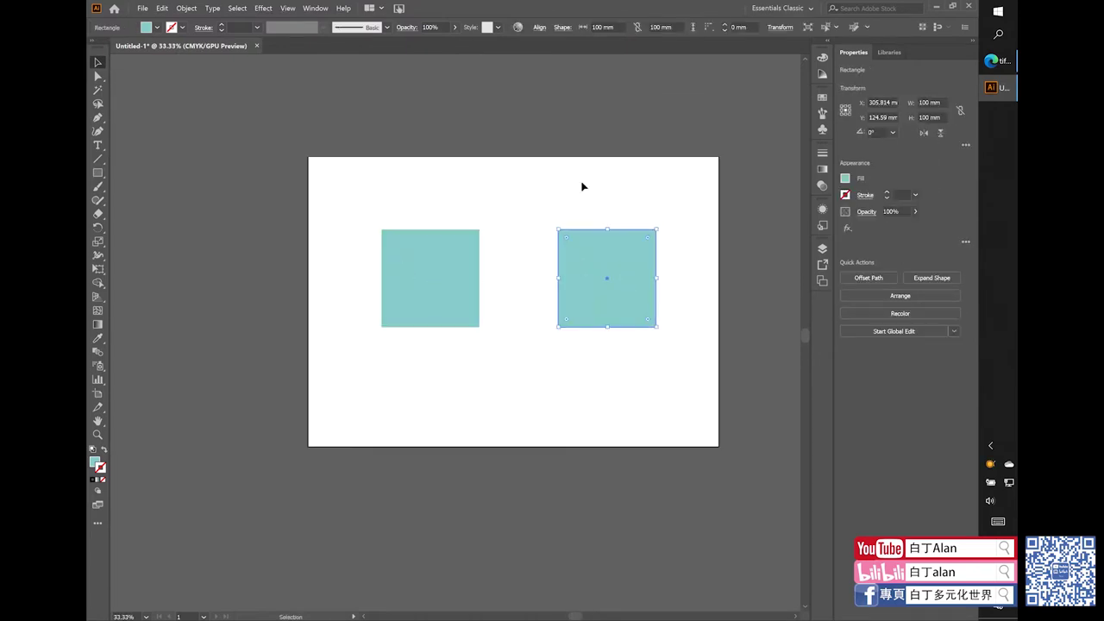
pyautogui.click(581, 184)
pyautogui.scroll(1, 474, 302)
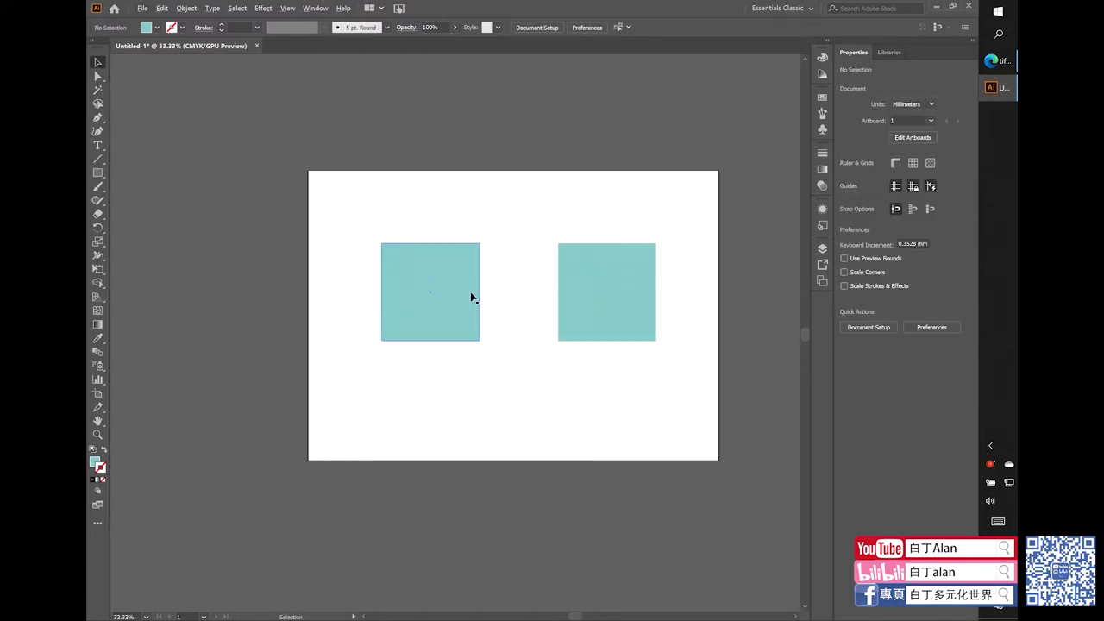
pyautogui.scroll(1, 508, 308)
pyautogui.moveTo(624, 304); pyautogui.dragTo(675, 303)
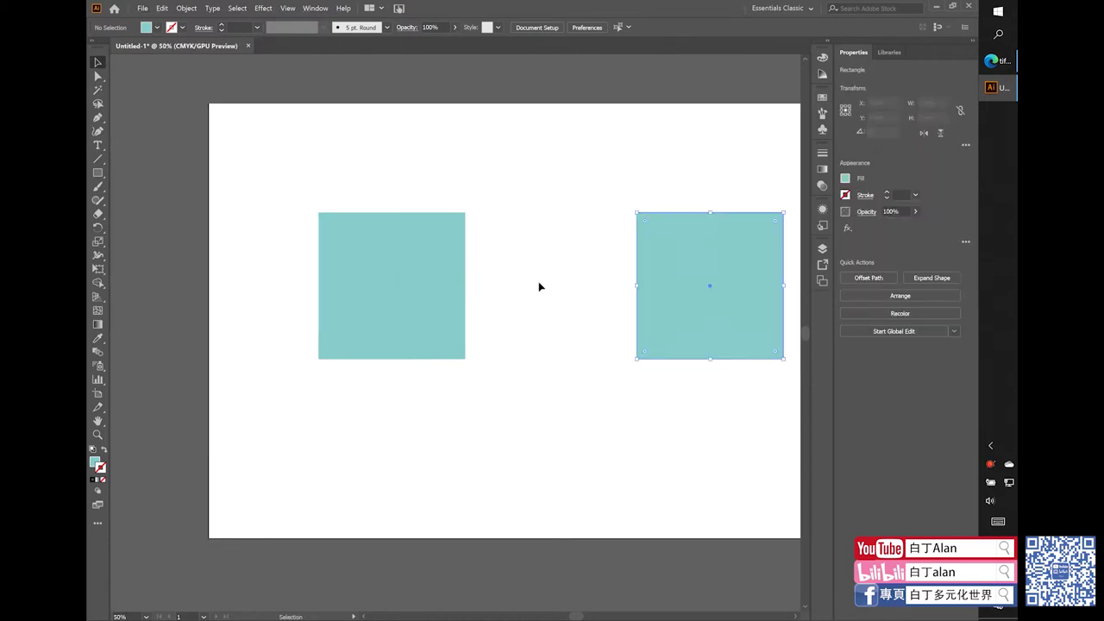
pyautogui.scroll(-2, 463, 298)
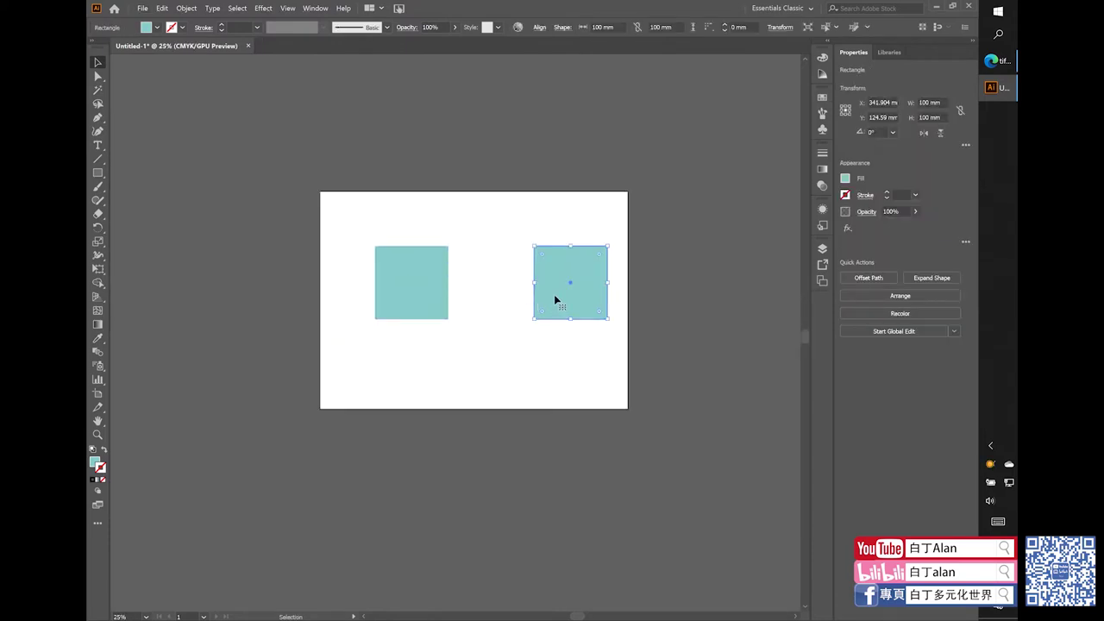
# - Leave a teal copy of a square above the artboard and realign the pair
pyautogui.moveTo(554, 300); pyautogui.dragTo(554, 155)
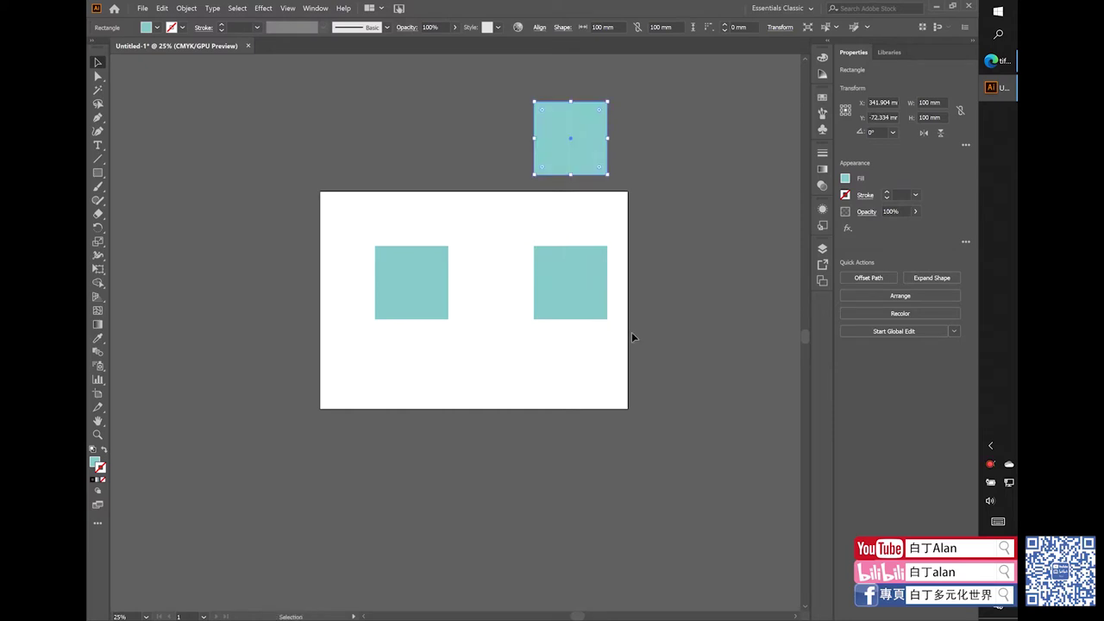
pyautogui.moveTo(631, 332); pyautogui.dragTo(407, 295)
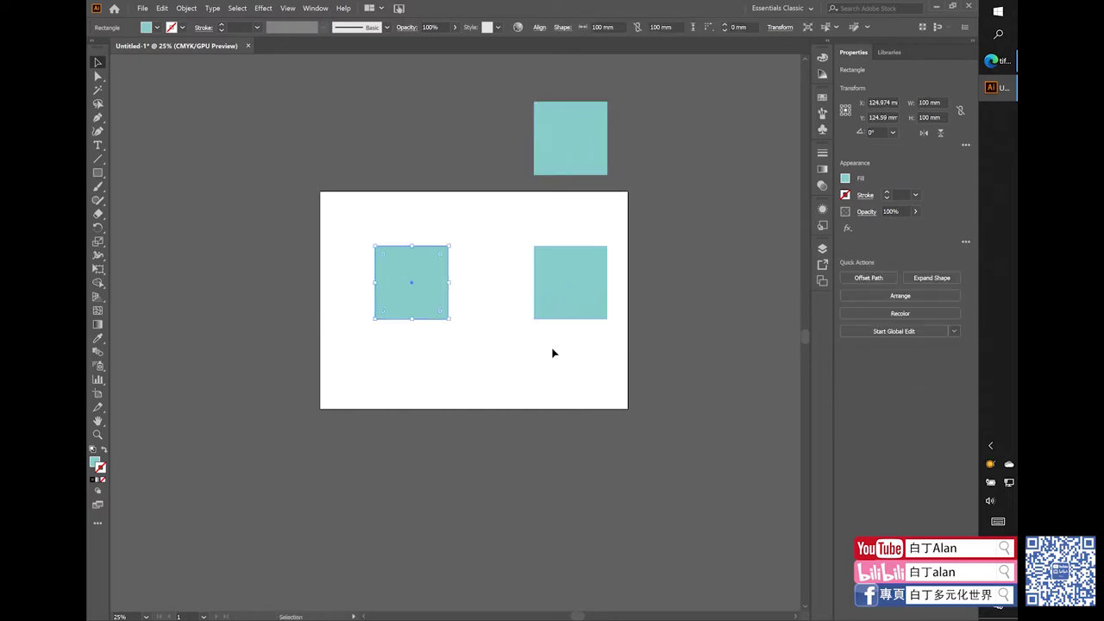
pyautogui.moveTo(576, 345); pyautogui.dragTo(415, 295)
pyautogui.moveTo(557, 296); pyautogui.dragTo(540, 296)
pyautogui.click(529, 357)
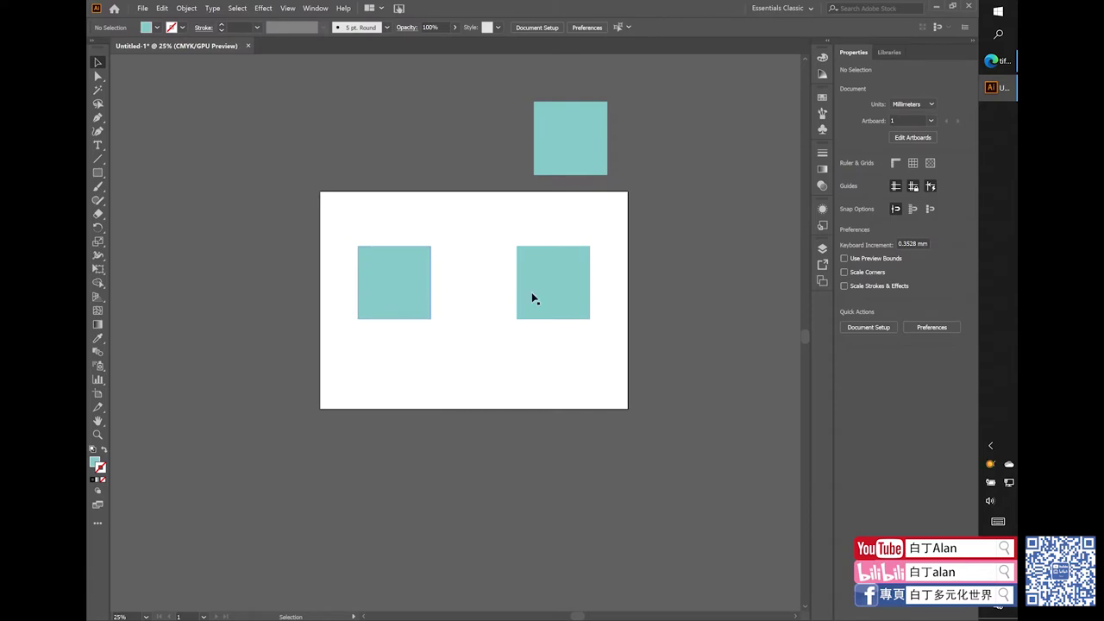
# - Give both artboard squares no fill and a 1 pt black stroke
pyautogui.moveTo(535, 368); pyautogui.dragTo(331, 297)
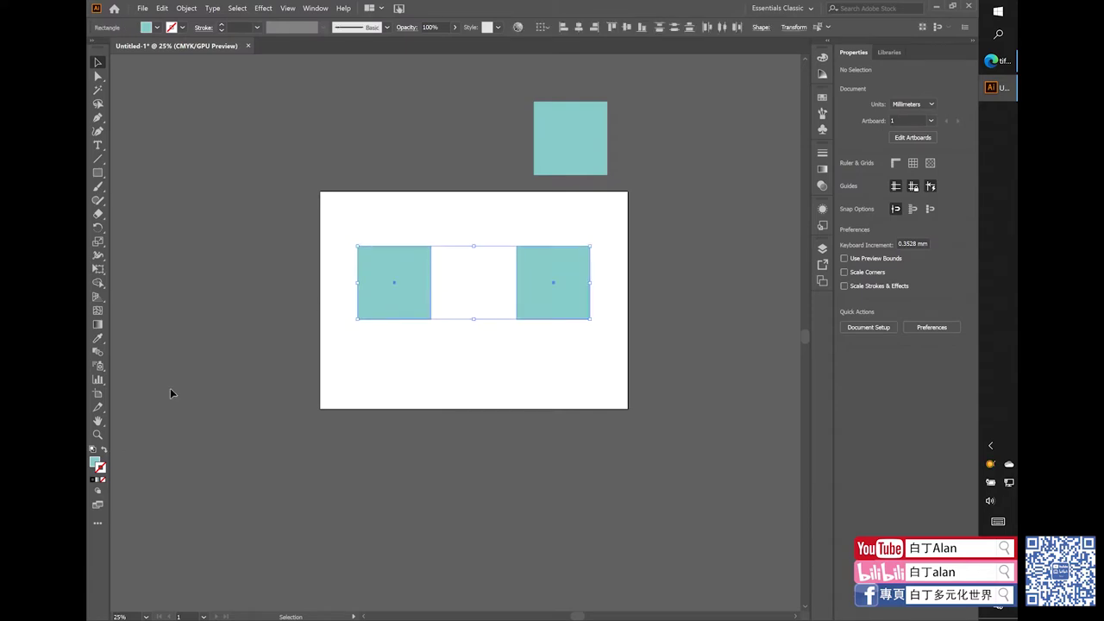
pyautogui.click(95, 479)
pyautogui.click(102, 482)
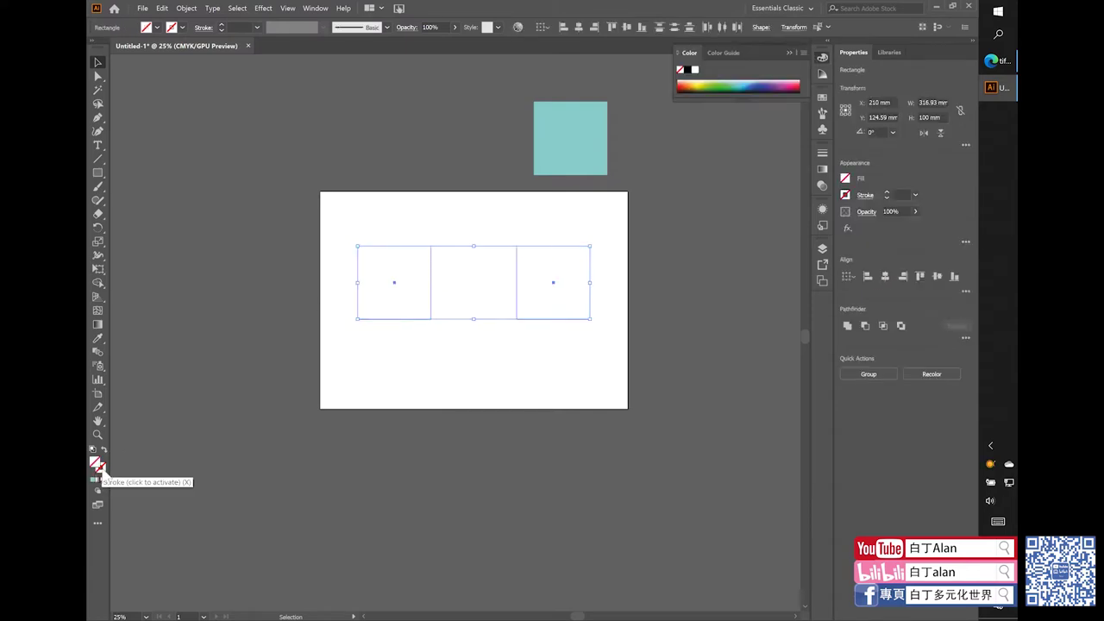
pyautogui.click(688, 72)
pyautogui.click(413, 173)
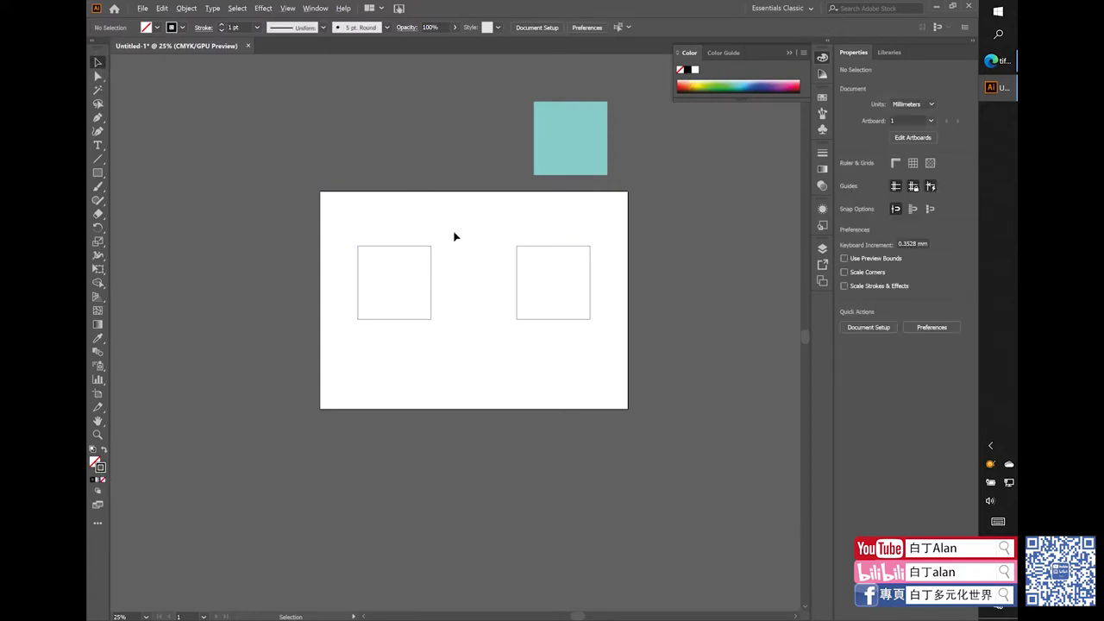
pyautogui.scroll(2, 454, 236)
pyautogui.hotkey('ctrl', 'a')
# - Nudge the squares down and draw a rectangle just below the left square
pyautogui.moveTo(409, 328); pyautogui.dragTo(409, 353)
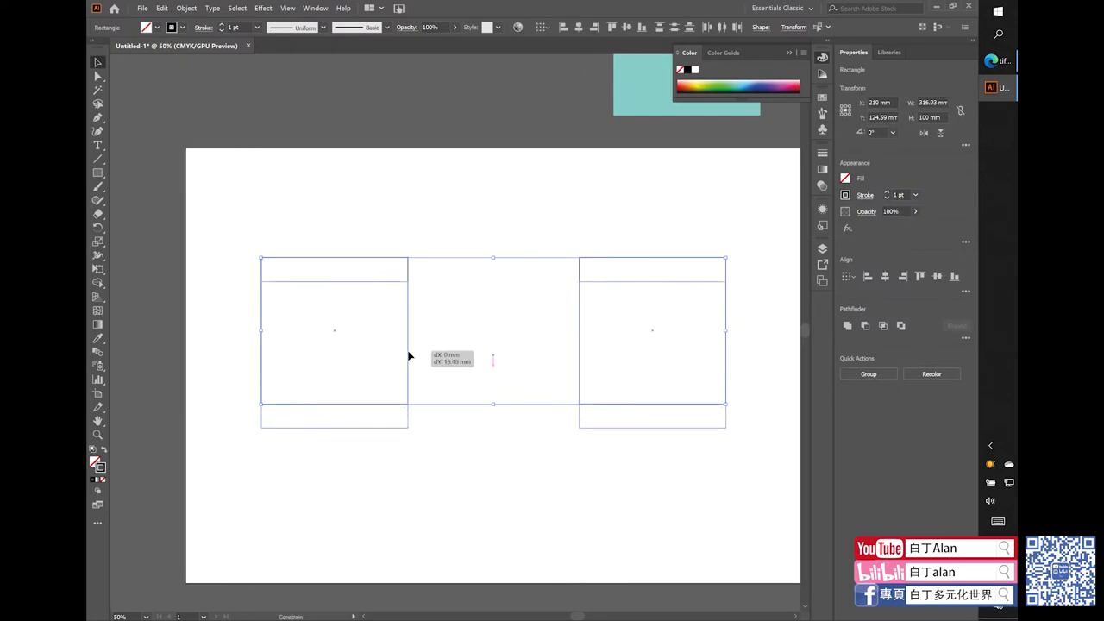
pyautogui.click(426, 261)
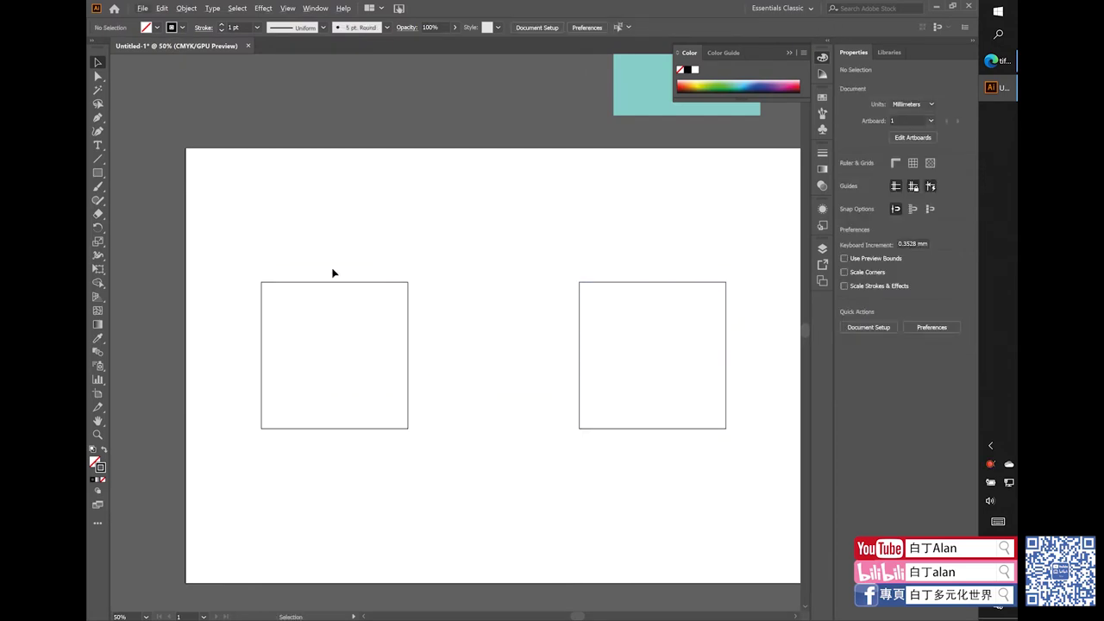
pyautogui.click(97, 174)
pyautogui.scroll(1, 269, 285)
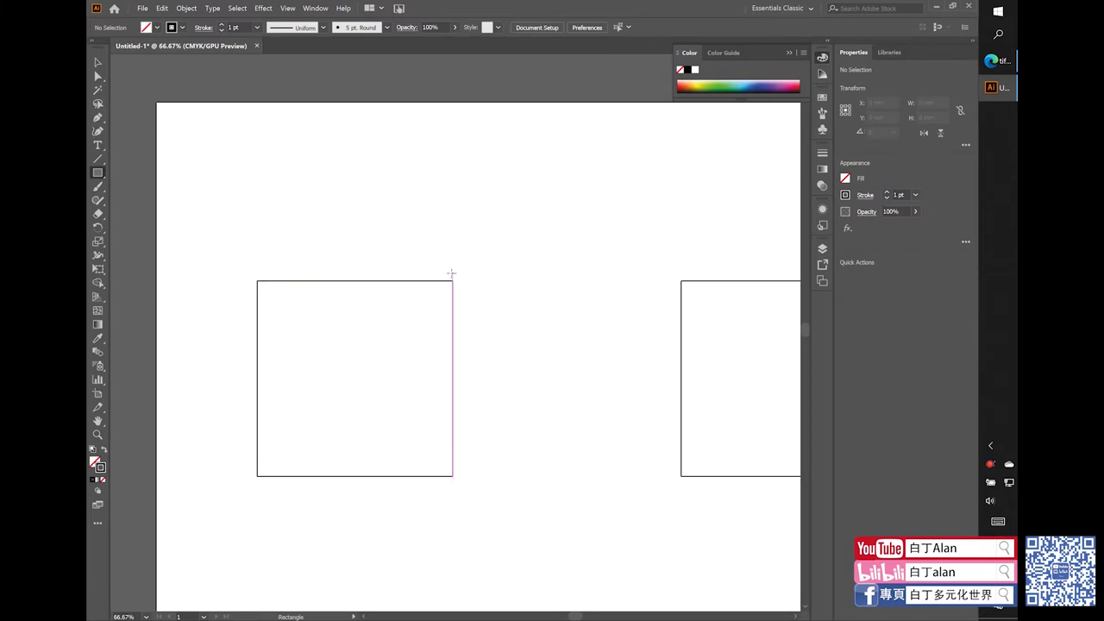
pyautogui.scroll(-1, 361, 319)
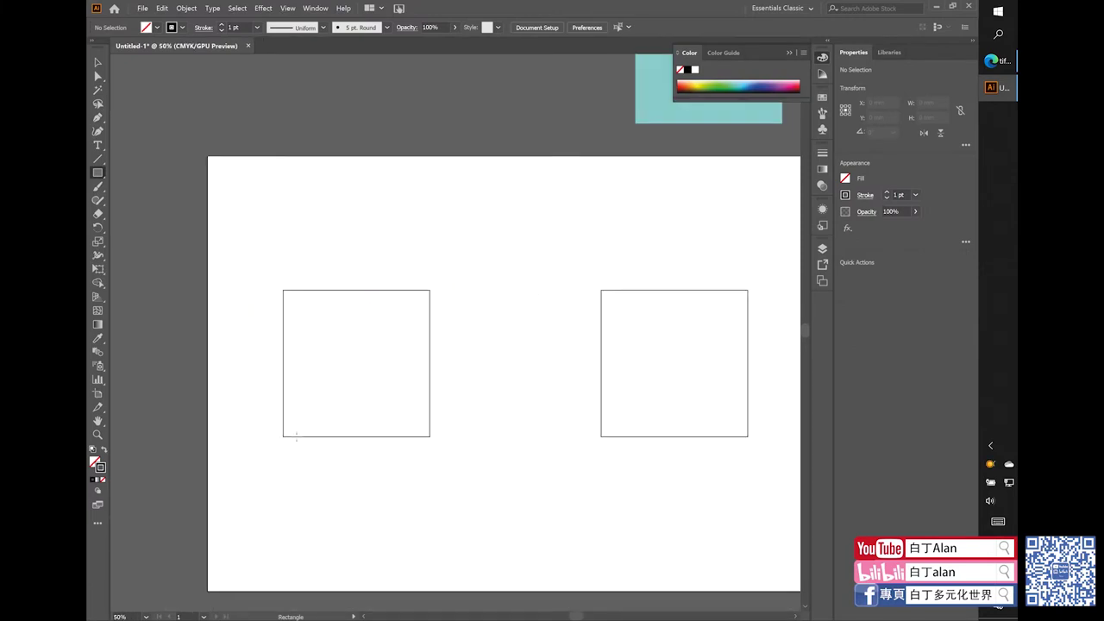
pyautogui.moveTo(283, 436)
pyautogui.mouseDown()
pyautogui.moveTo(402, 517)
pyautogui.moveTo(431, 519)
pyautogui.mouseUp()
# - Resize the new rectangle to 100 mm wide and 300 mm tall in the control bar
pyautogui.click(97, 62)
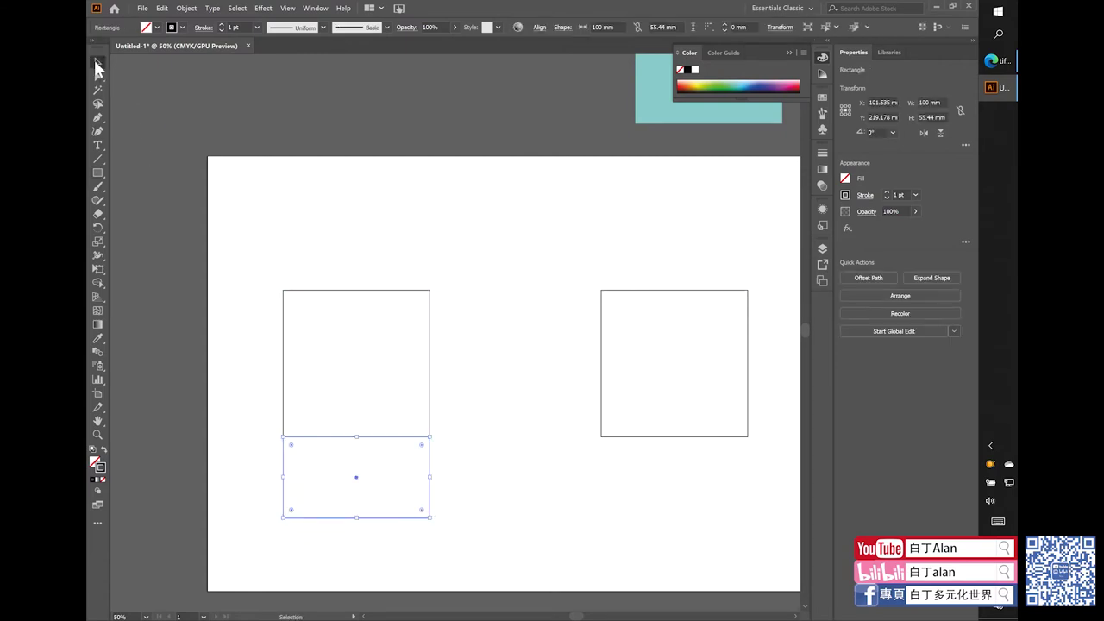
pyautogui.click(342, 291)
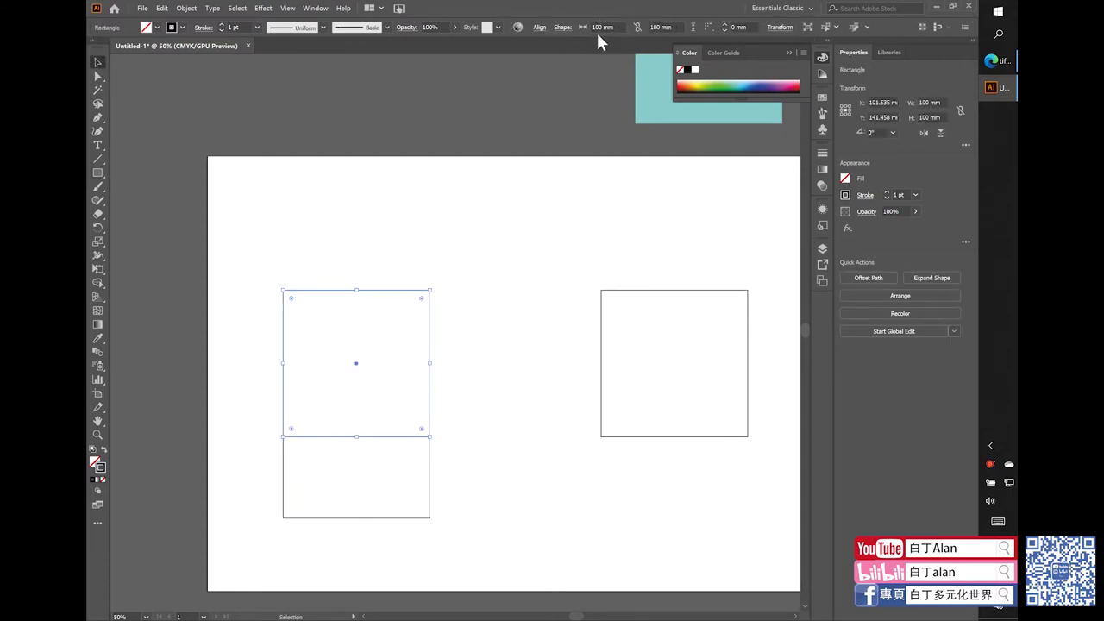
pyautogui.click(430, 466)
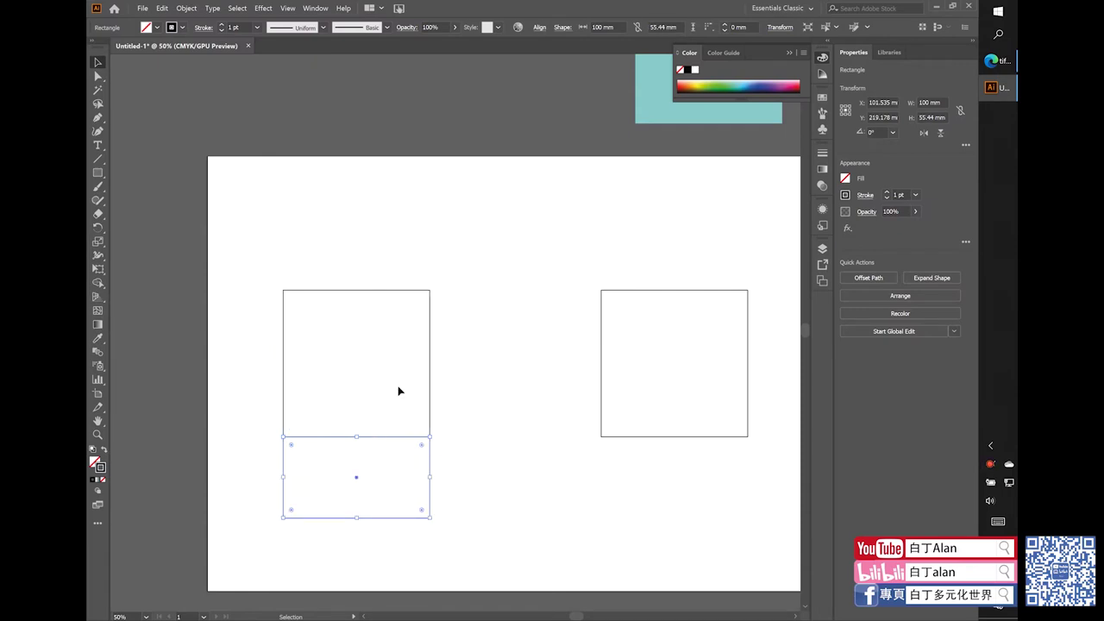
pyautogui.click(597, 27)
pyautogui.write('500')
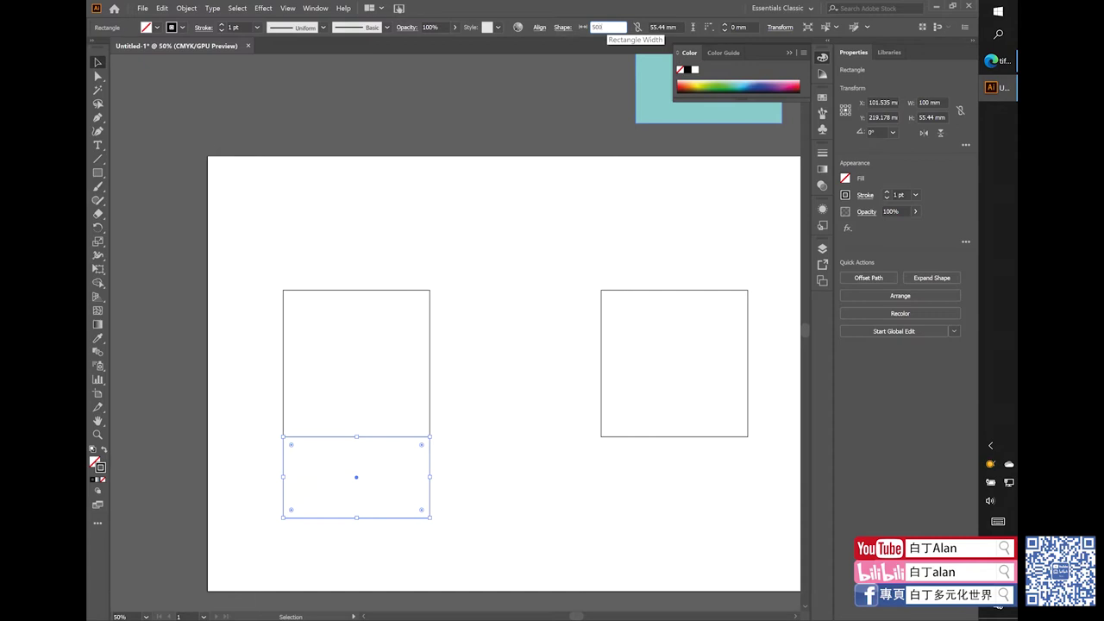
pyautogui.press('Return')
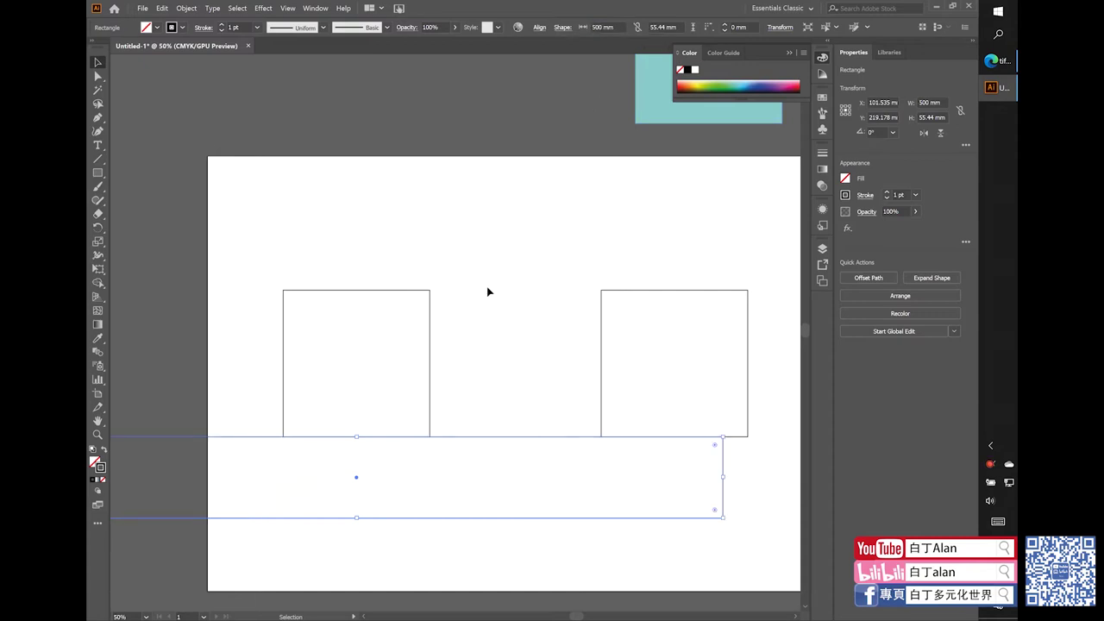
pyautogui.write('100')
pyautogui.press('Tab')
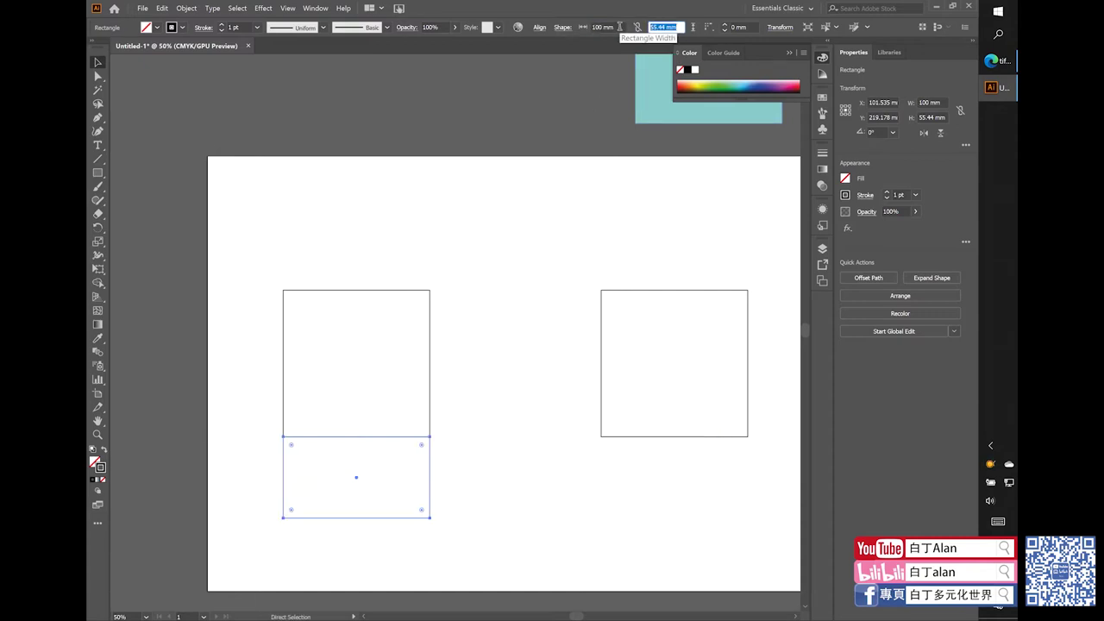
pyautogui.write('50')
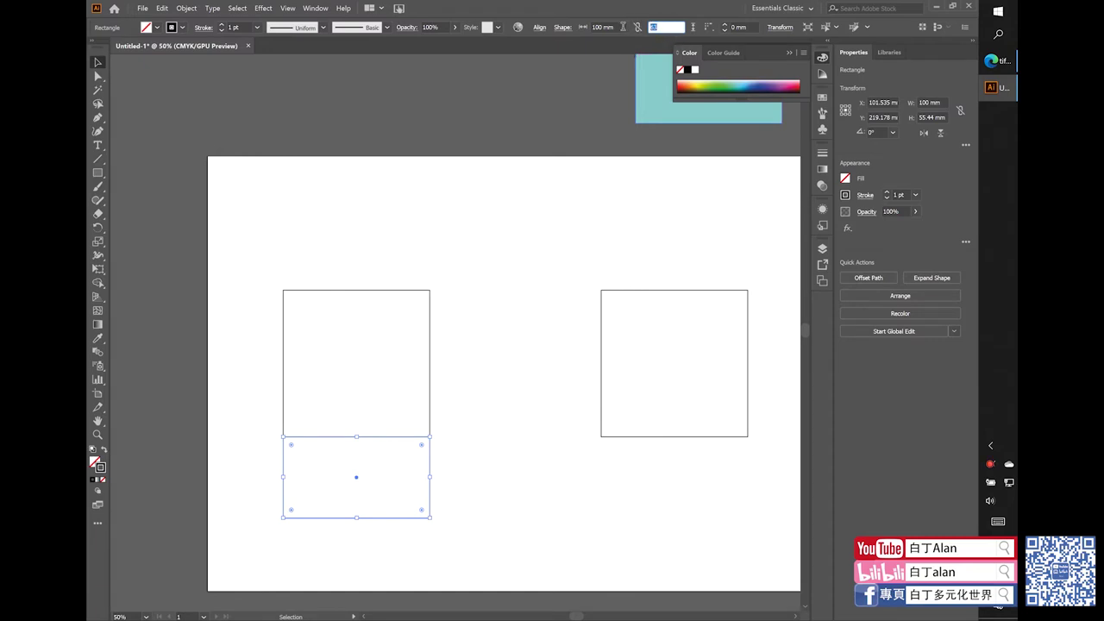
pyautogui.write('030')
# - Apply the 300 mm and 200 mm rectangle heights and butt the rectangle against the square's bottom
pyautogui.press('Return')
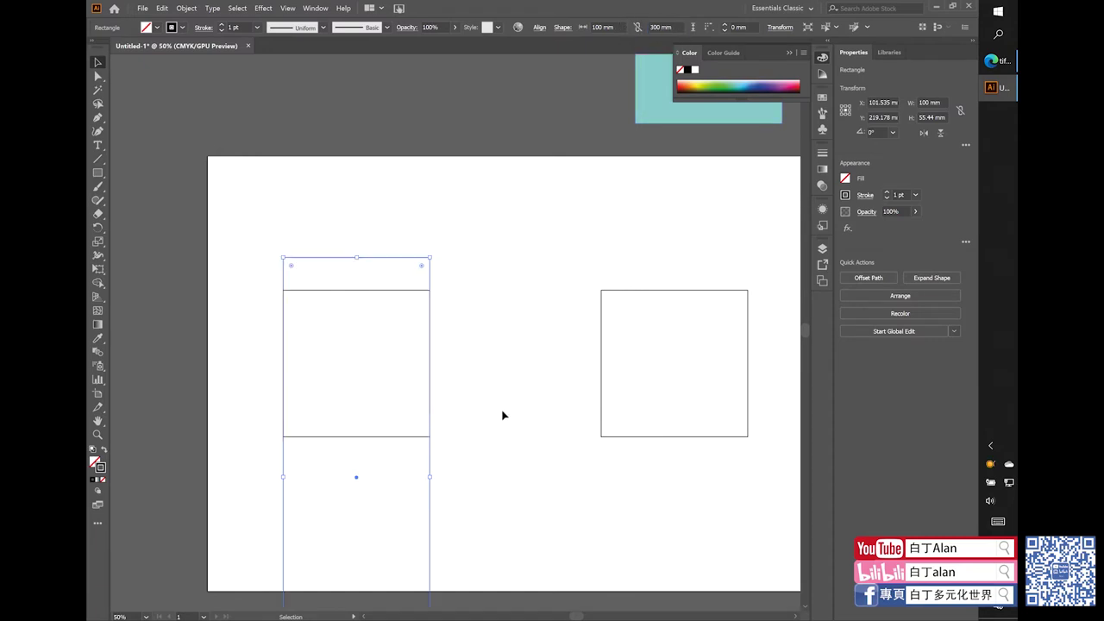
pyautogui.click(523, 224)
pyautogui.scroll(-1, 522, 224)
pyautogui.moveTo(451, 240); pyautogui.dragTo(448, 333)
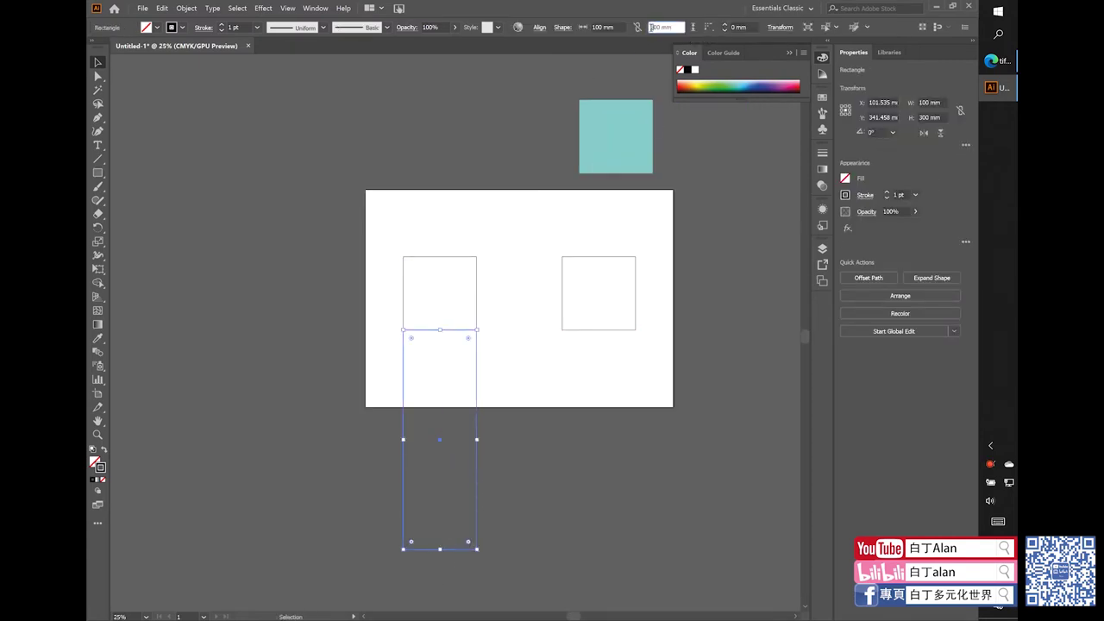
pyautogui.write('200')
pyautogui.press('Return')
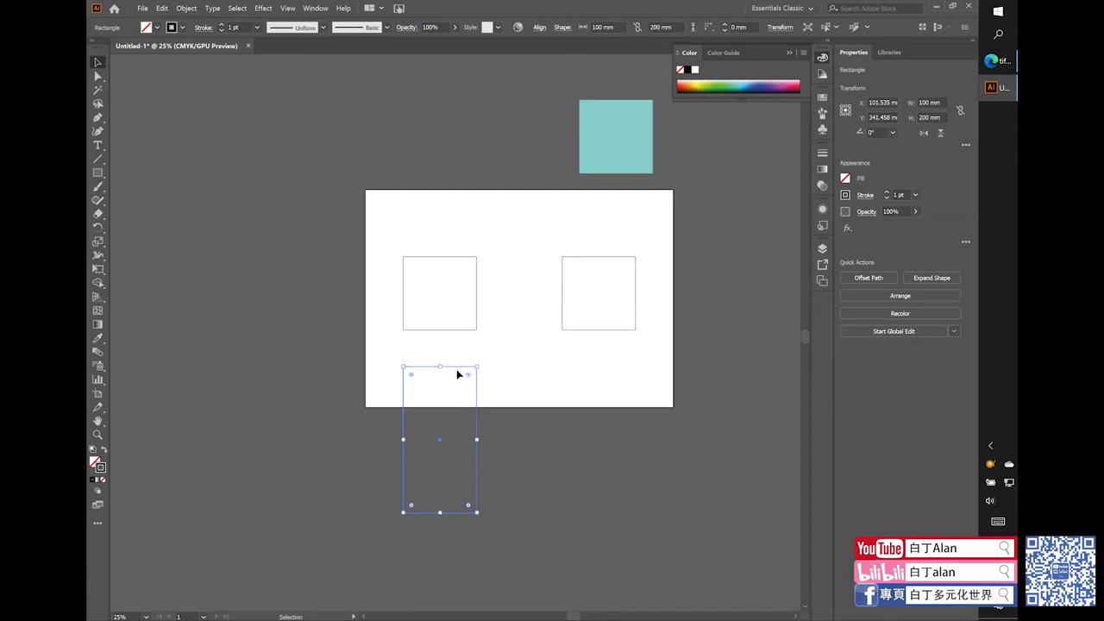
pyautogui.moveTo(458, 371); pyautogui.dragTo(458, 334)
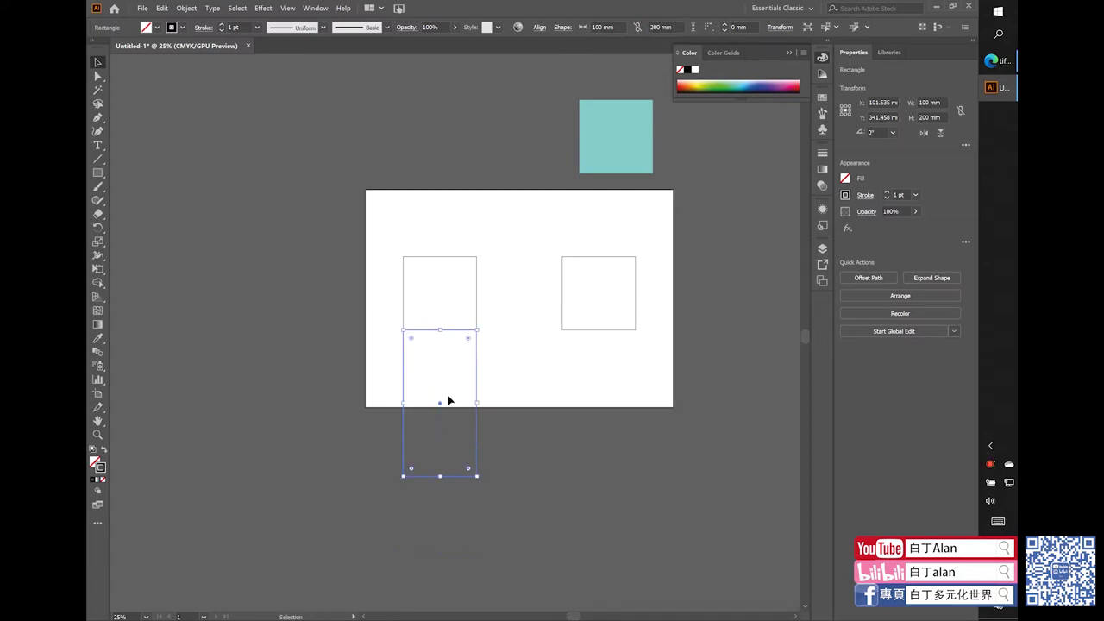
# - Turn the rectangle 90° to lie horizontally and attach it to the upper square's left side
pyautogui.scroll(1, 403, 388)
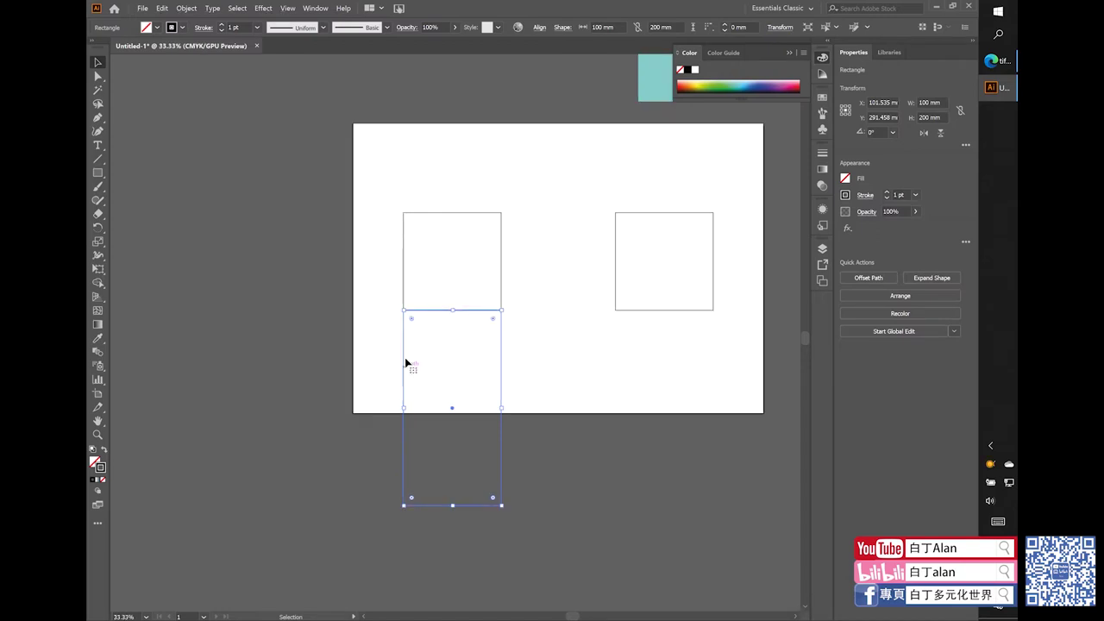
pyautogui.moveTo(405, 359); pyautogui.dragTo(237, 360)
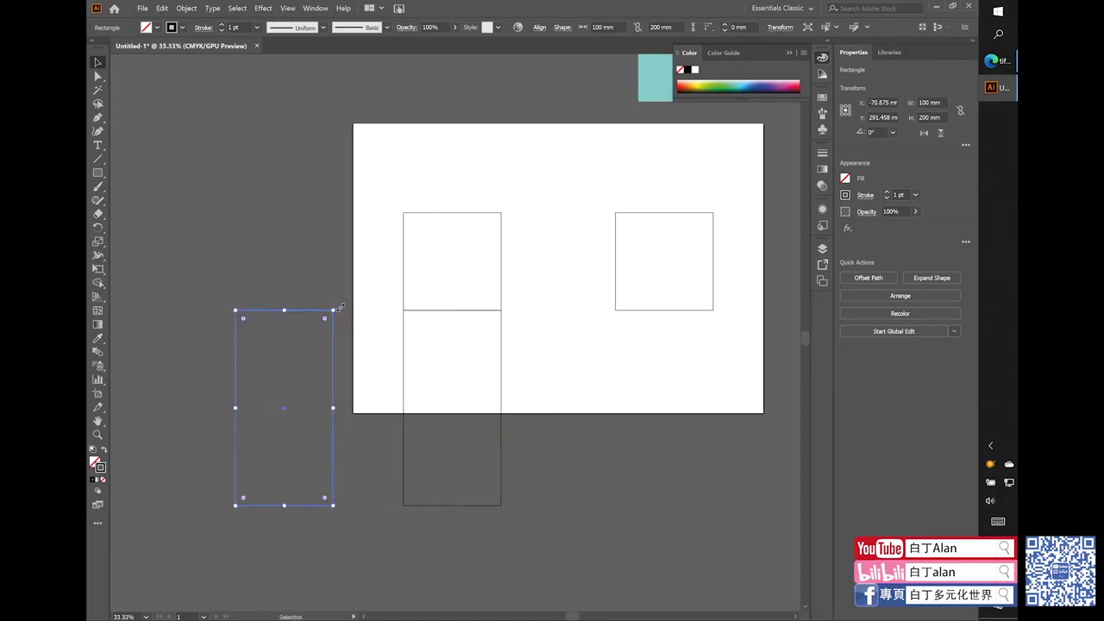
pyautogui.moveTo(343, 307); pyautogui.dragTo(370, 475)
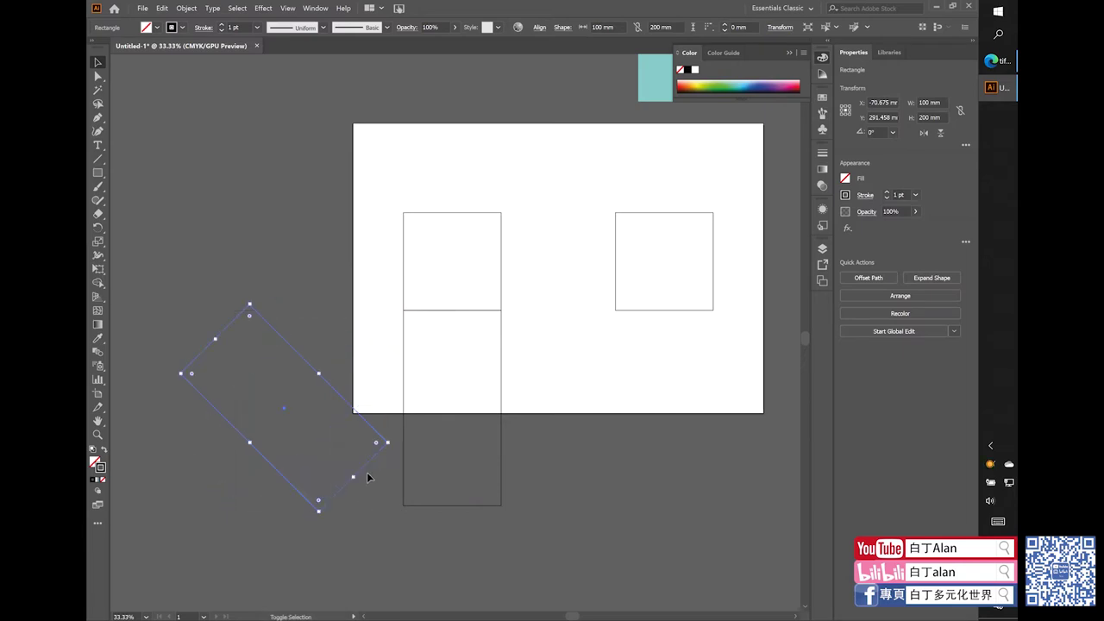
pyautogui.hotkey('ctrl', 'z')
pyautogui.press('v')
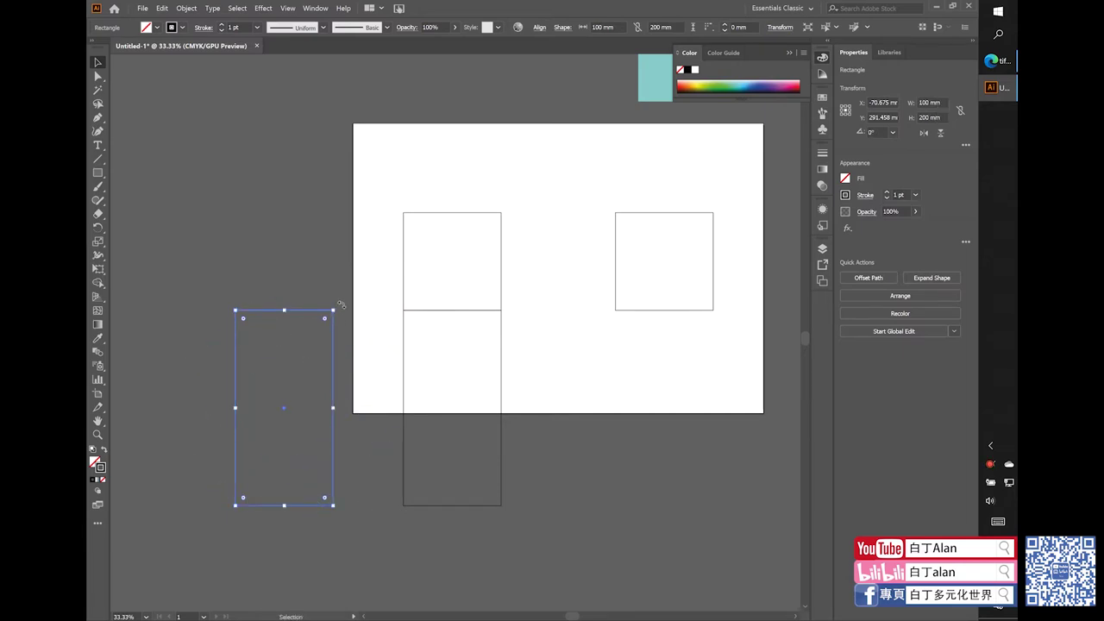
pyautogui.moveTo(340, 305); pyautogui.dragTo(414, 476)
pyautogui.moveTo(383, 386); pyautogui.dragTo(404, 240)
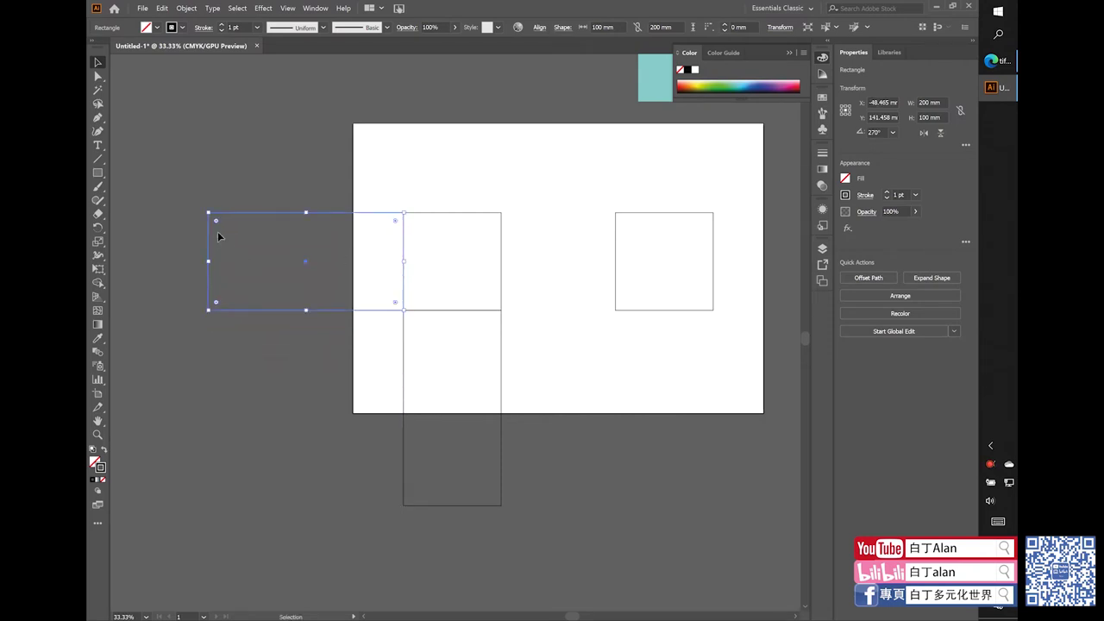
# - Copy the flap to the right side and the tall rectangle above the square, then check sizes
pyautogui.moveTo(210, 236); pyautogui.dragTo(503, 235)
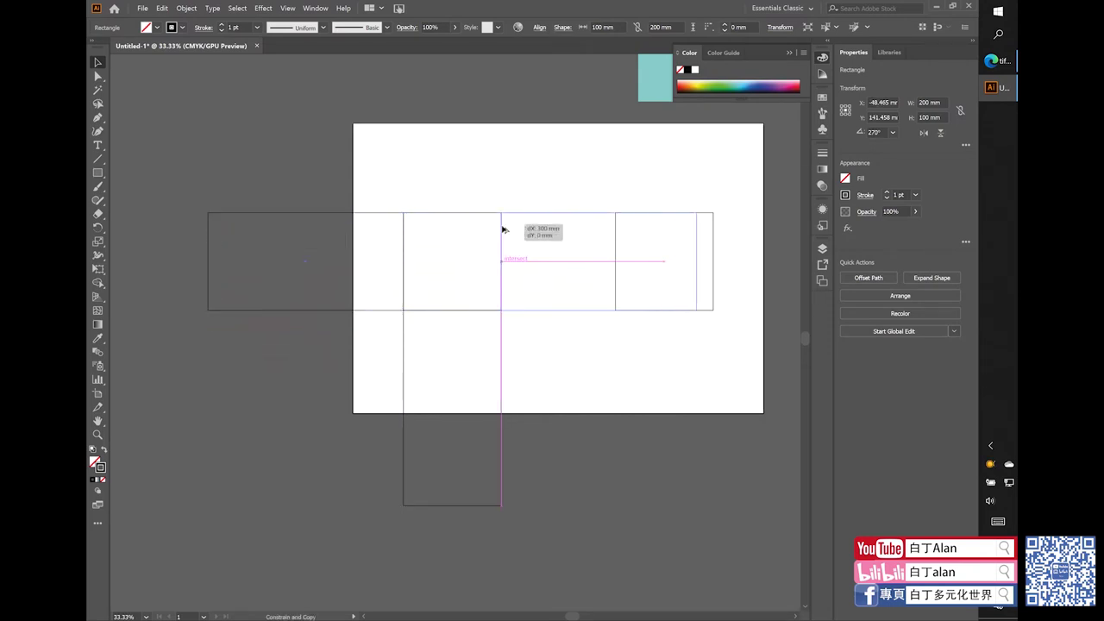
pyautogui.moveTo(481, 508); pyautogui.dragTo(469, 218)
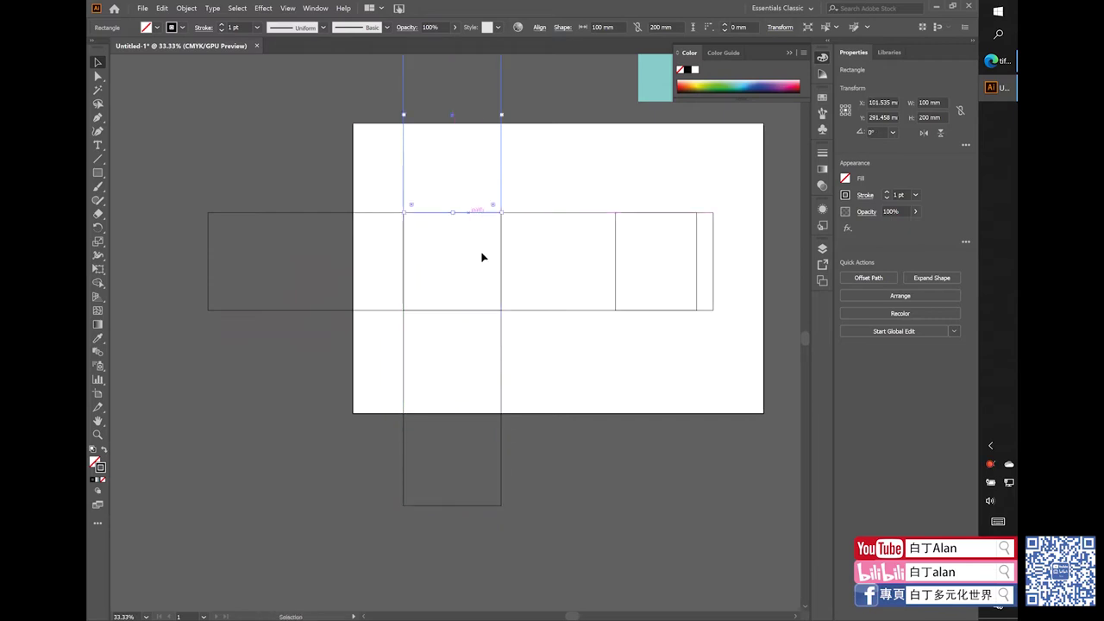
pyautogui.click(497, 322)
pyautogui.hotkey('shift', 'F8')
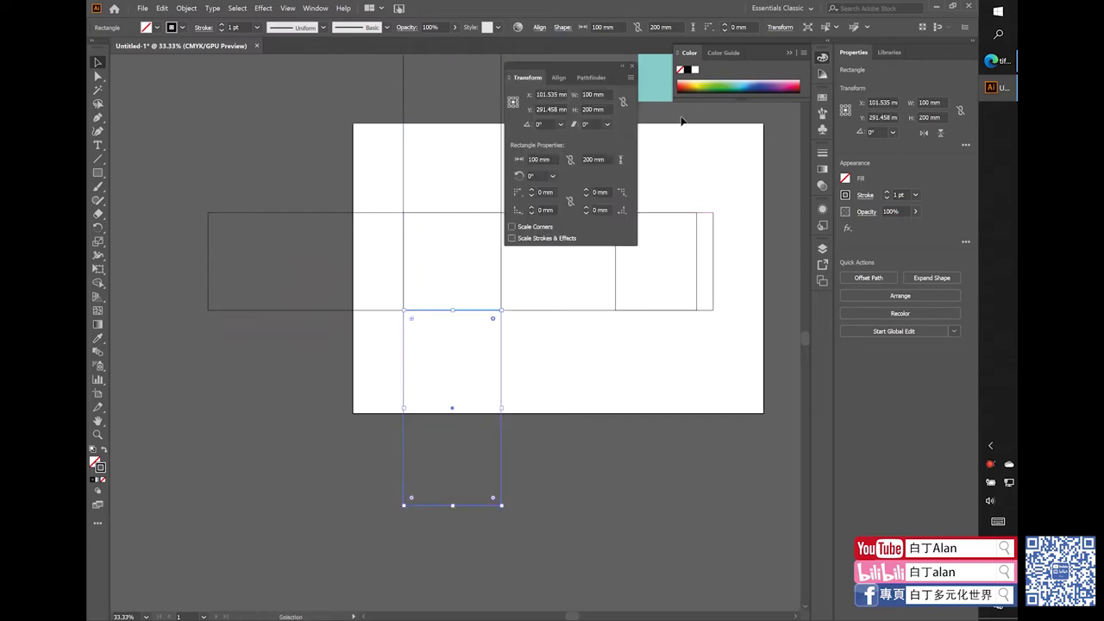
pyautogui.click(632, 67)
pyautogui.click(552, 246)
# - Move the whole net lower on the artboard and the 100 mm square to its upper right
pyautogui.scroll(-2, 539, 358)
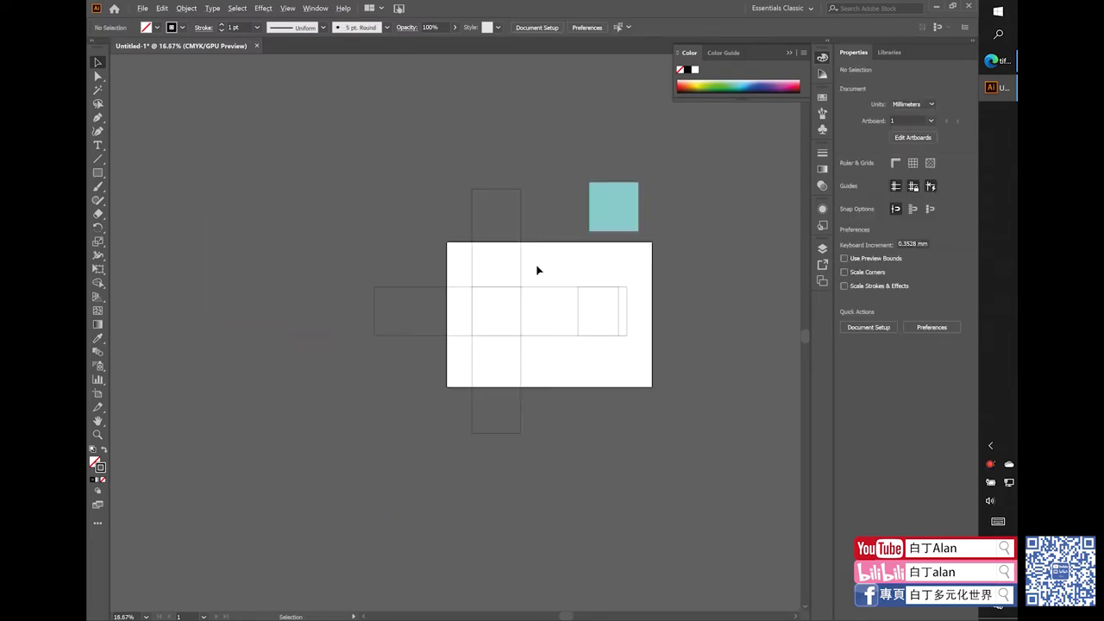
pyautogui.scroll(1, 535, 267)
pyautogui.click(438, 287)
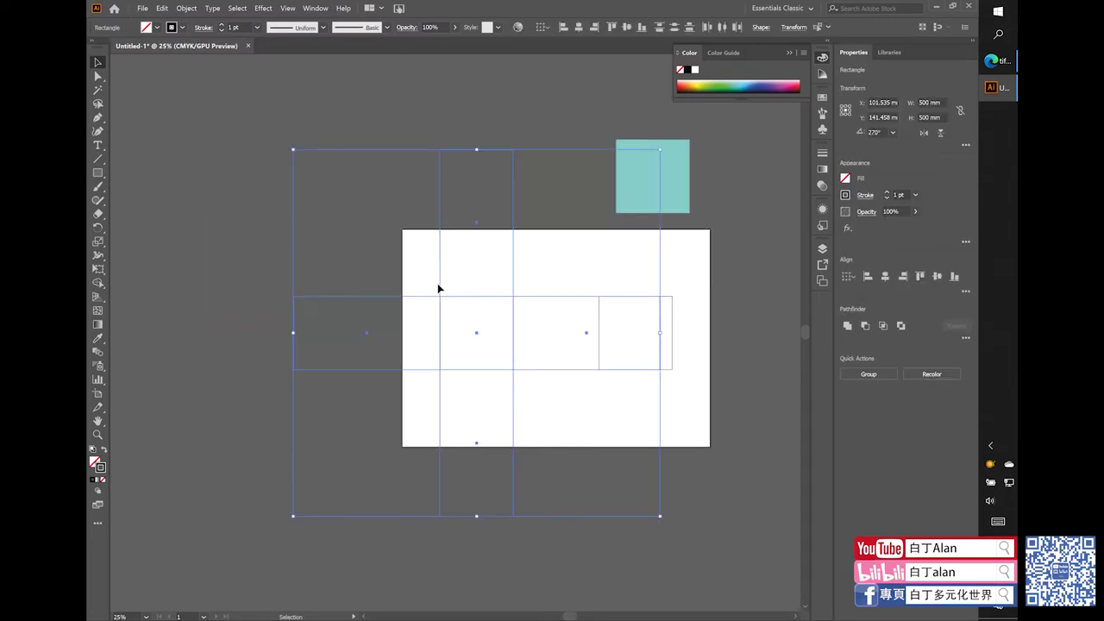
pyautogui.click(436, 298)
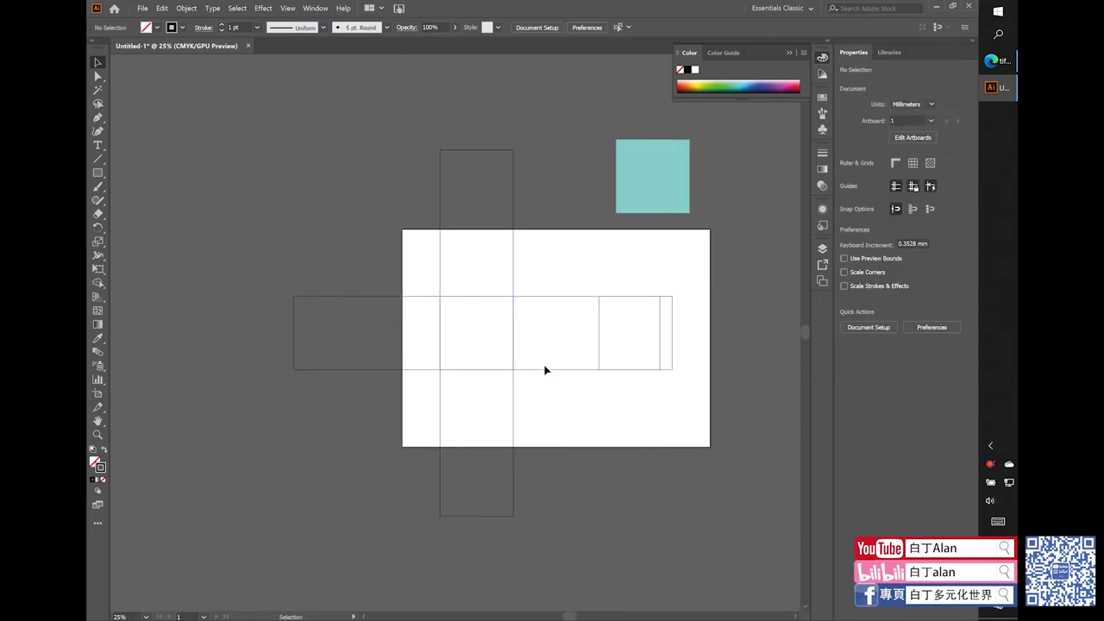
pyautogui.click(439, 289)
pyautogui.moveTo(439, 288); pyautogui.dragTo(445, 370)
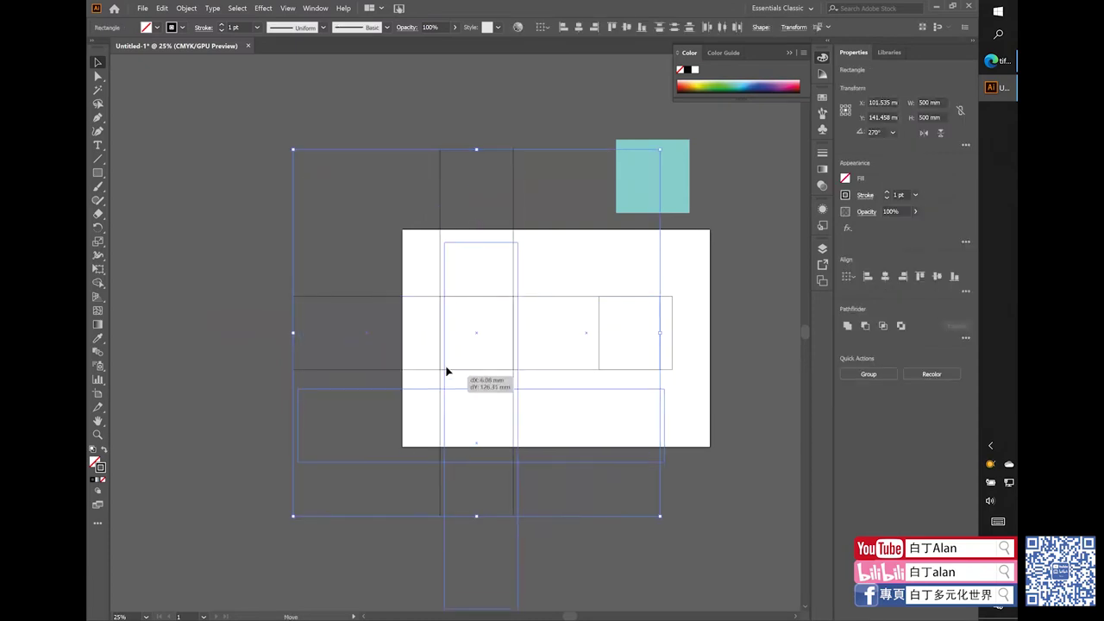
pyautogui.moveTo(631, 302); pyautogui.dragTo(685, 274)
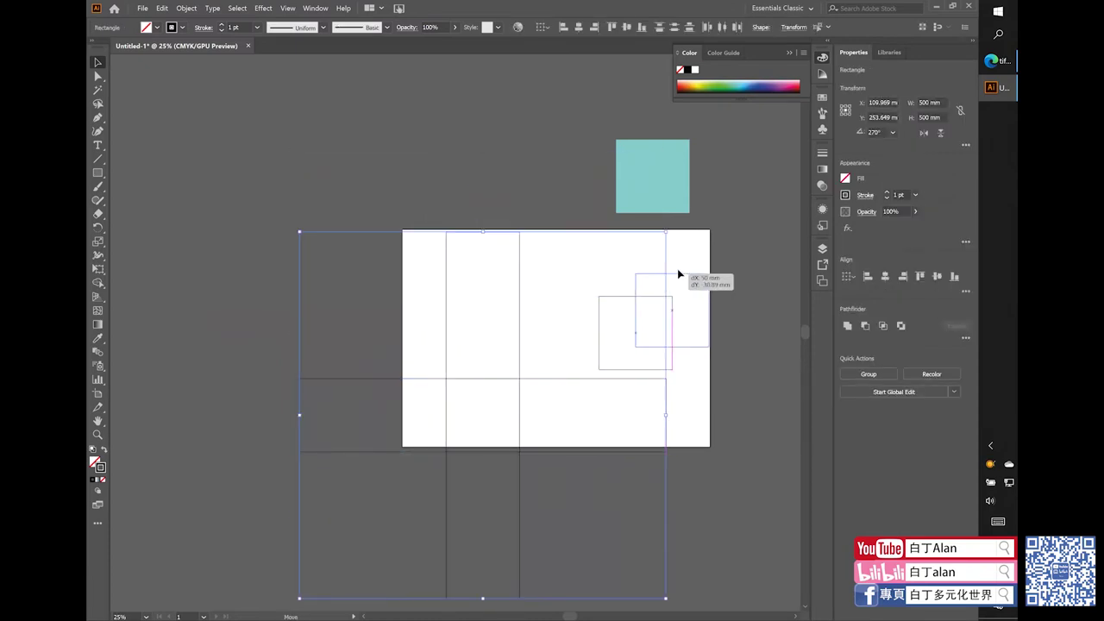
pyautogui.click(586, 265)
# - Start a new document, then switch over to the web browser
pyautogui.click(162, 7)
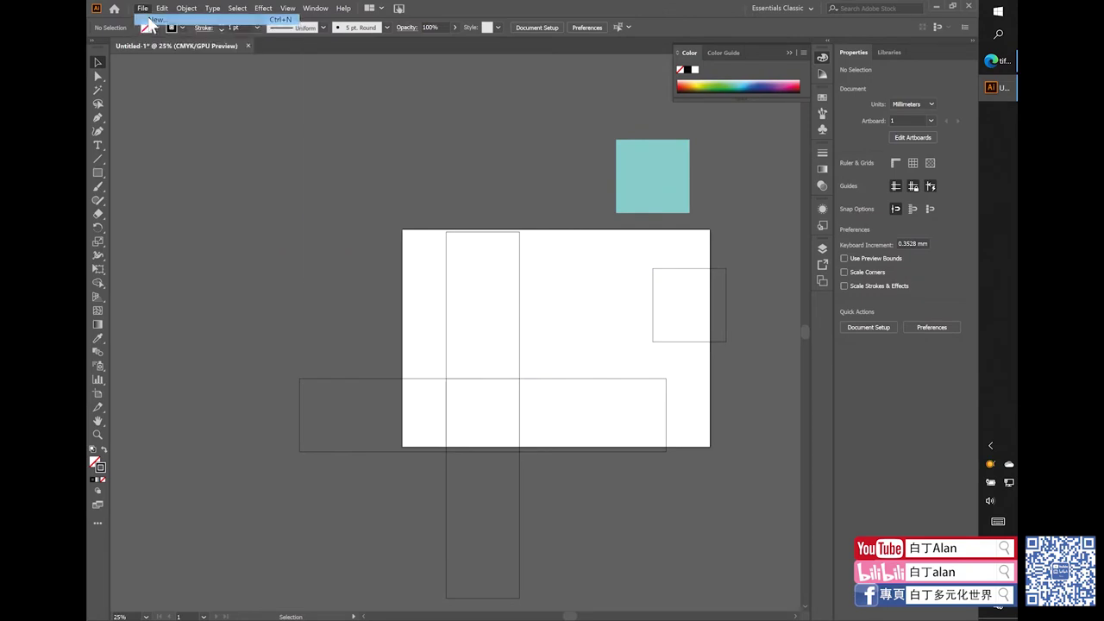
pyautogui.hotkey('ctrl', 'n')
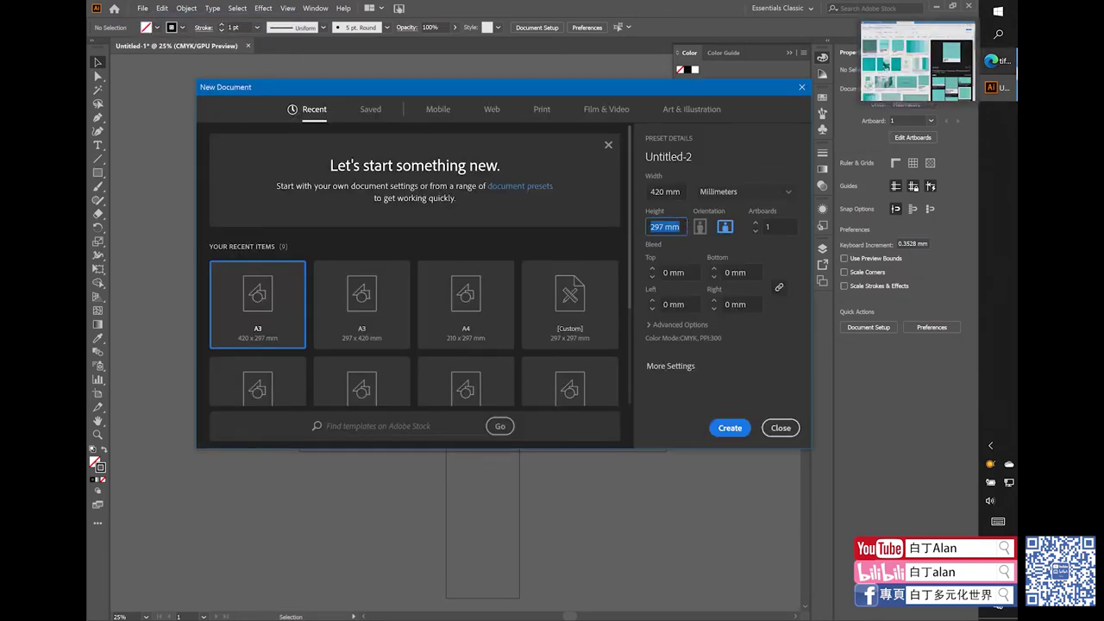
pyautogui.click(999, 60)
# - Search 'a2 size' in a new Edge tab to find A2 is 420 × 594 mm
pyautogui.click(514, 8)
pyautogui.write('a')
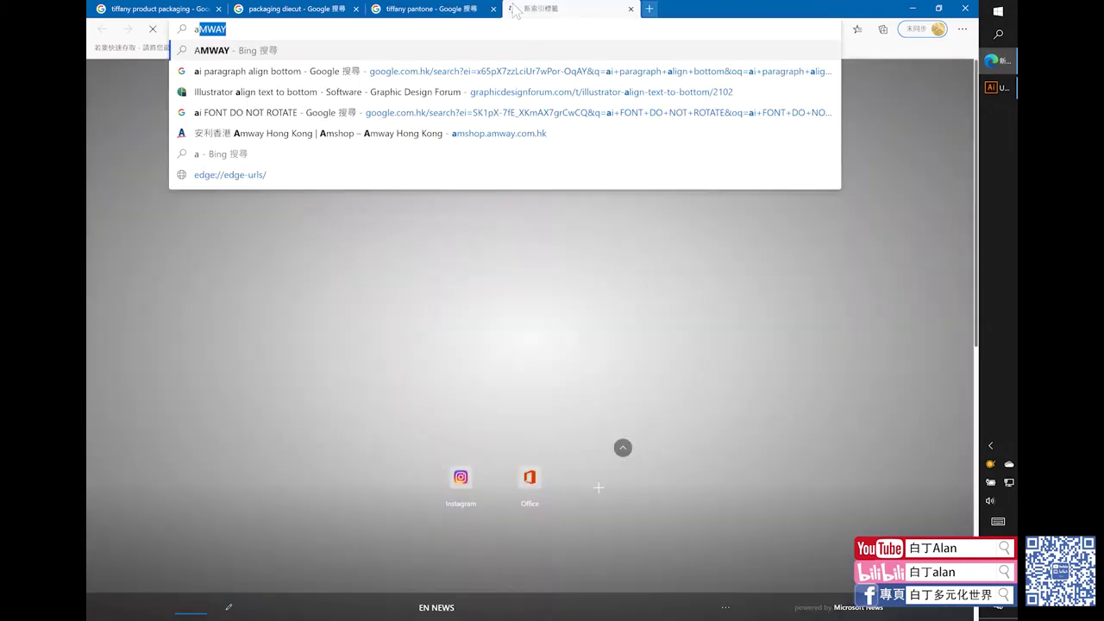
pyautogui.write('2 siz')
pyautogui.press('Return')
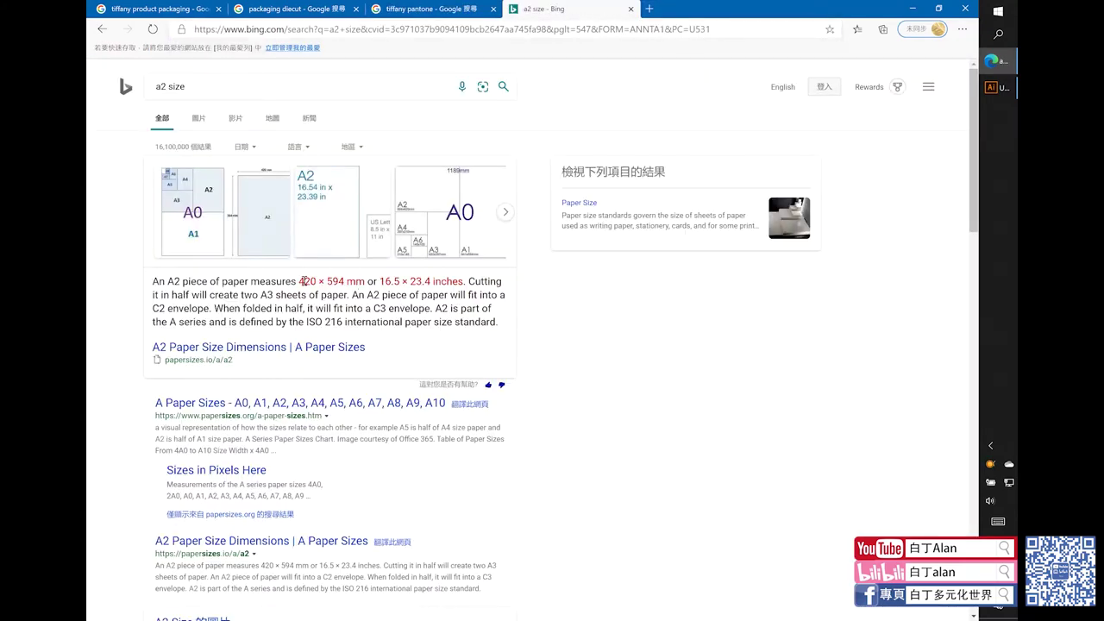
pyautogui.click(999, 88)
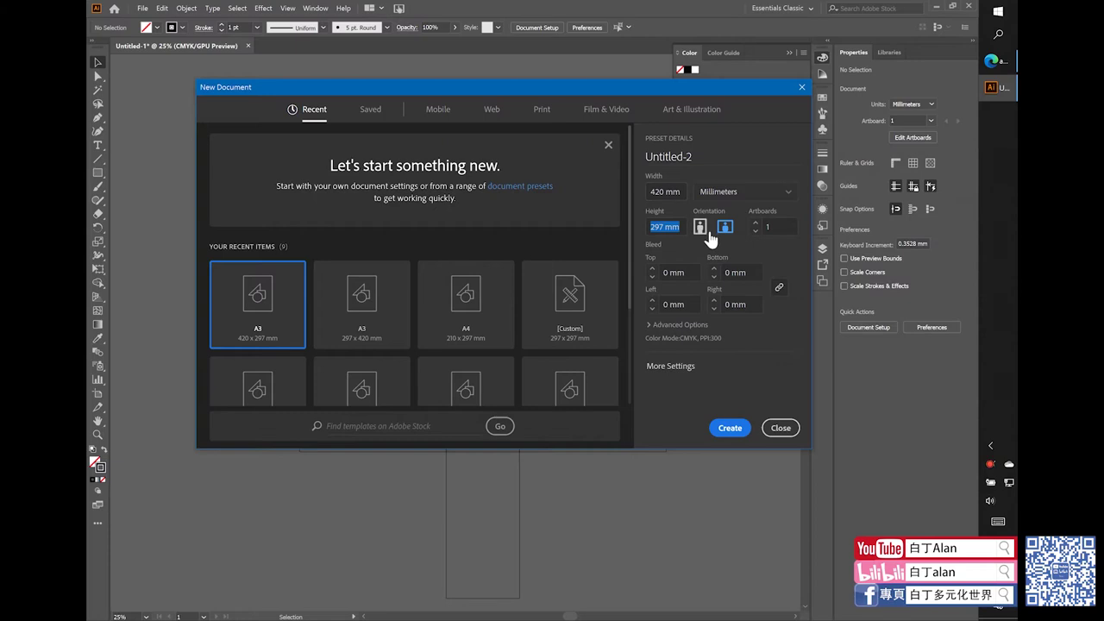
# - Create a new 594 × 420 mm landscape document
pyautogui.click(726, 426)
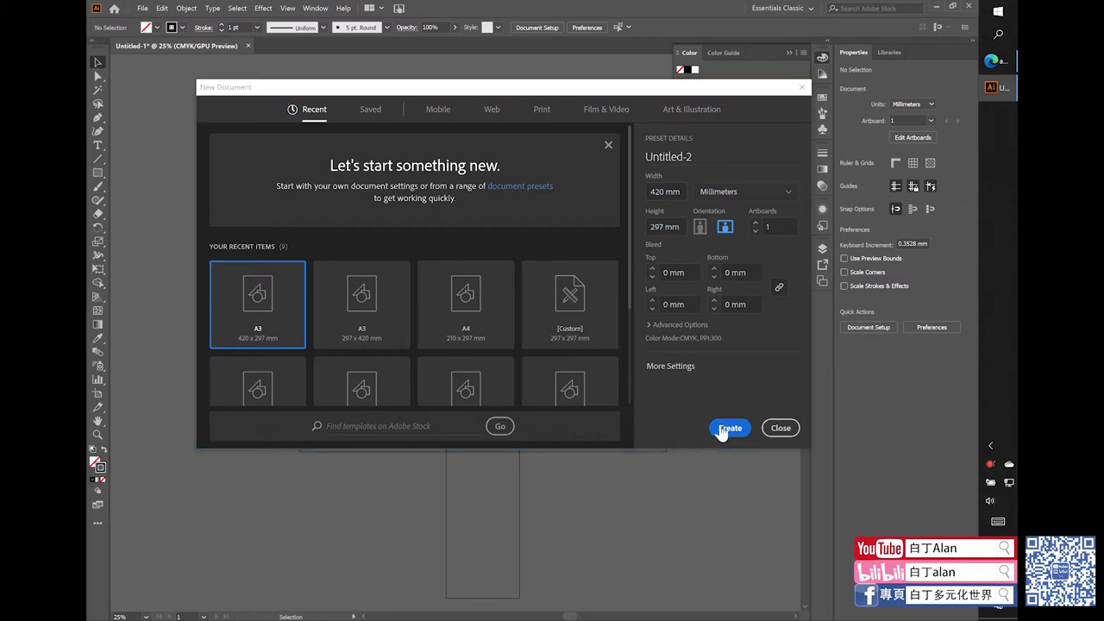
pyautogui.click(663, 227)
pyautogui.write('594')
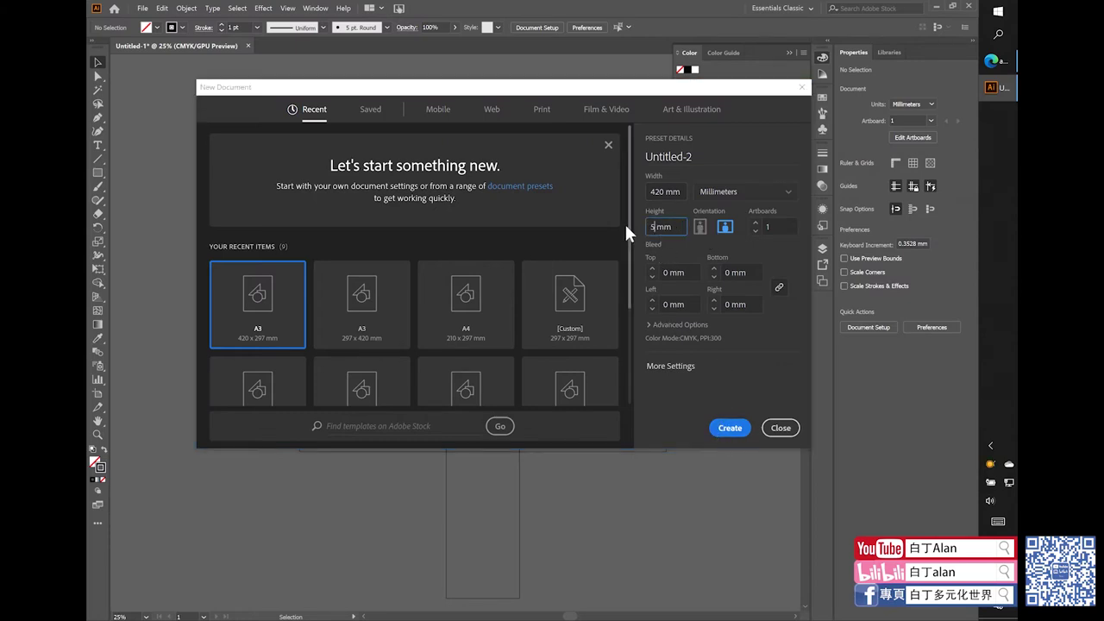
pyautogui.click(701, 226)
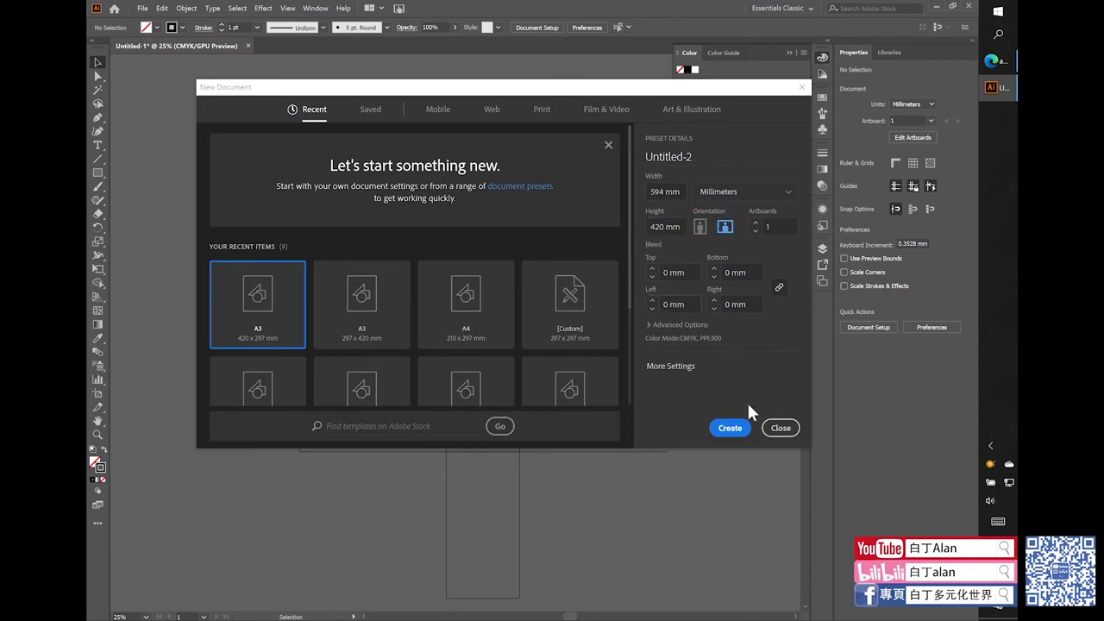
pyautogui.click(730, 428)
# - Copy all net artwork from Untitled-1 and paste it onto the Untitled-2 artboard
pyautogui.click(207, 46)
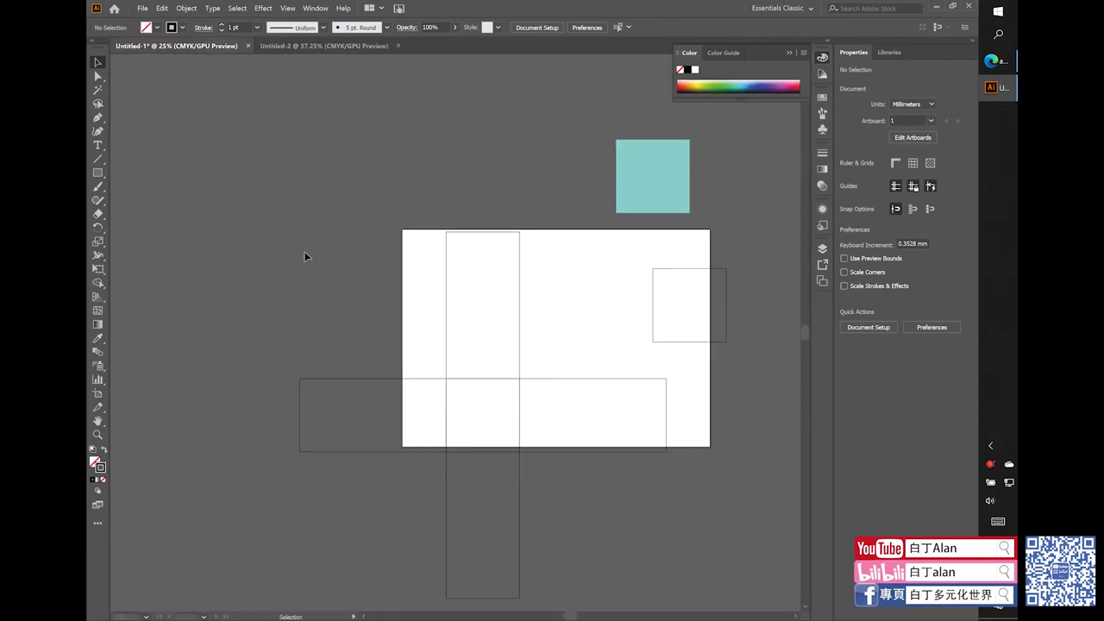
pyautogui.scroll(-1, 345, 250)
pyautogui.scroll(-3, 378, 352)
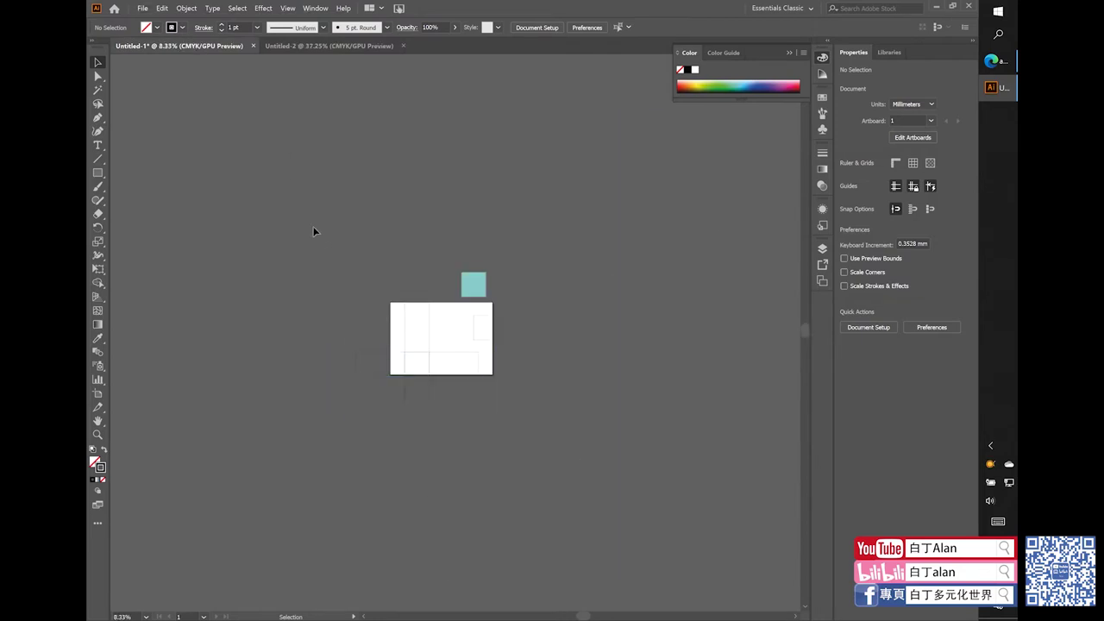
pyautogui.hotkey('ctrl', 'a')
pyautogui.click(300, 45)
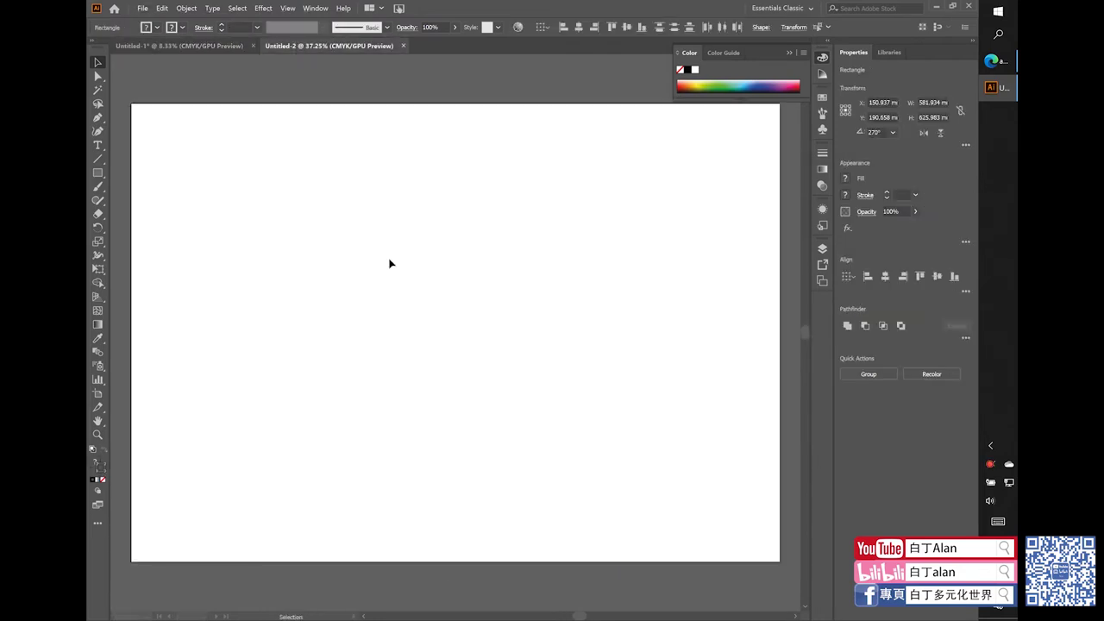
pyautogui.hotkey('ctrl', 'v')
pyautogui.scroll(-2, 402, 250)
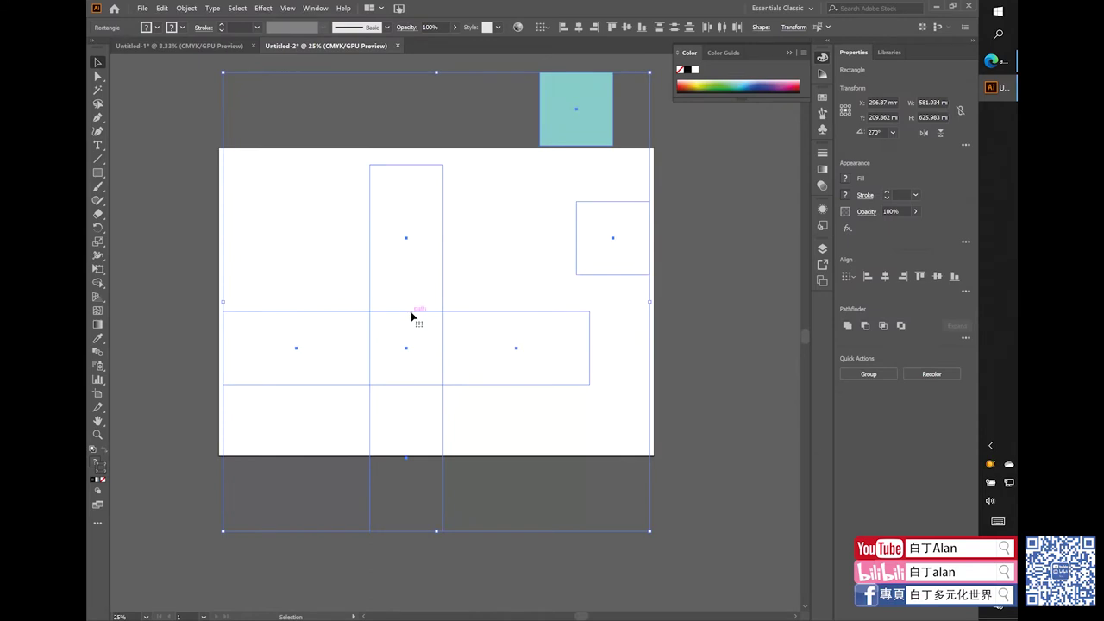
pyautogui.moveTo(412, 318); pyautogui.dragTo(366, 279)
pyautogui.click(473, 230)
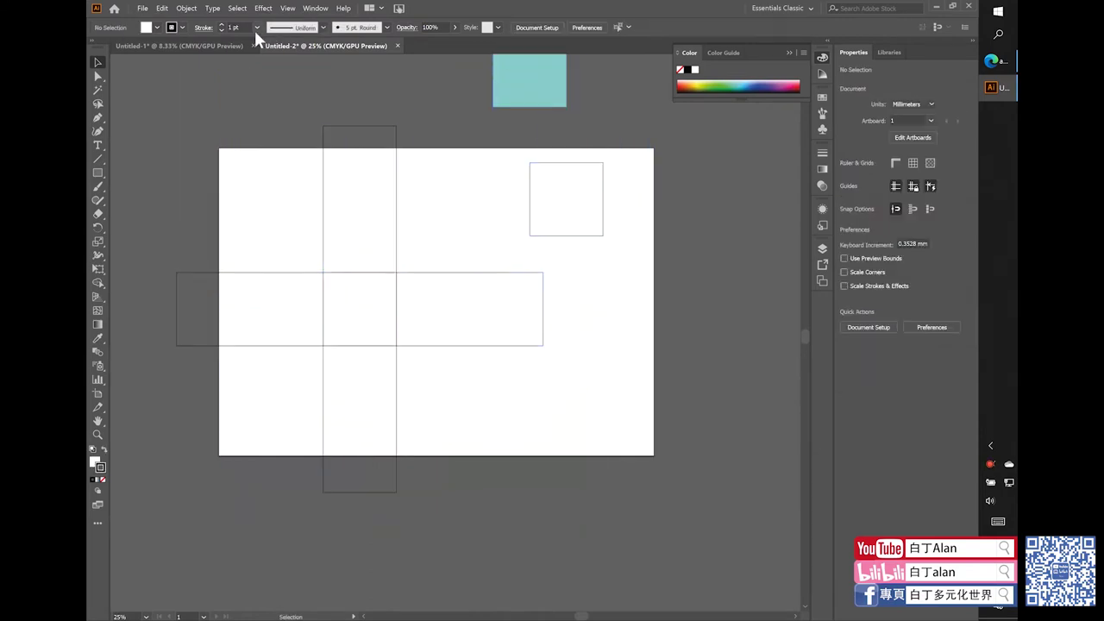
# - Close Untitled-1 without saving and shorten the top flap to a 100 mm square
pyautogui.click(252, 45)
pyautogui.click(584, 326)
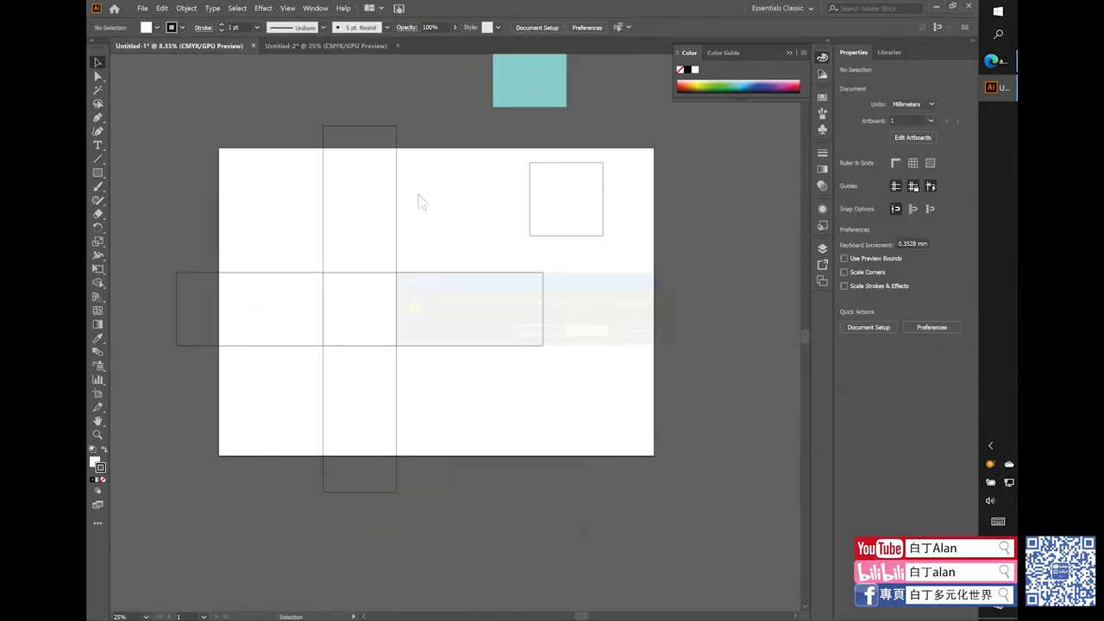
pyautogui.click(360, 127)
pyautogui.moveTo(360, 126)
pyautogui.mouseDown()
pyautogui.moveTo(377, 209)
pyautogui.moveTo(378, 199)
pyautogui.mouseUp()
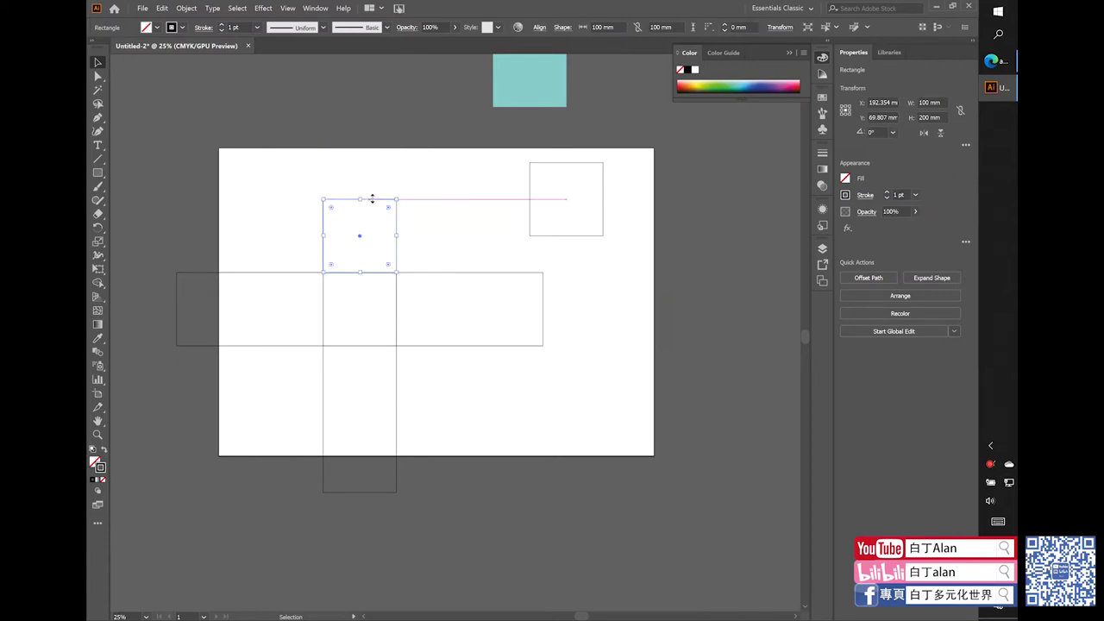
# - Shorten the horizontal strip from its right end and set the bottom rectangle's height to 100 mm
pyautogui.click(428, 247)
pyautogui.click(542, 310)
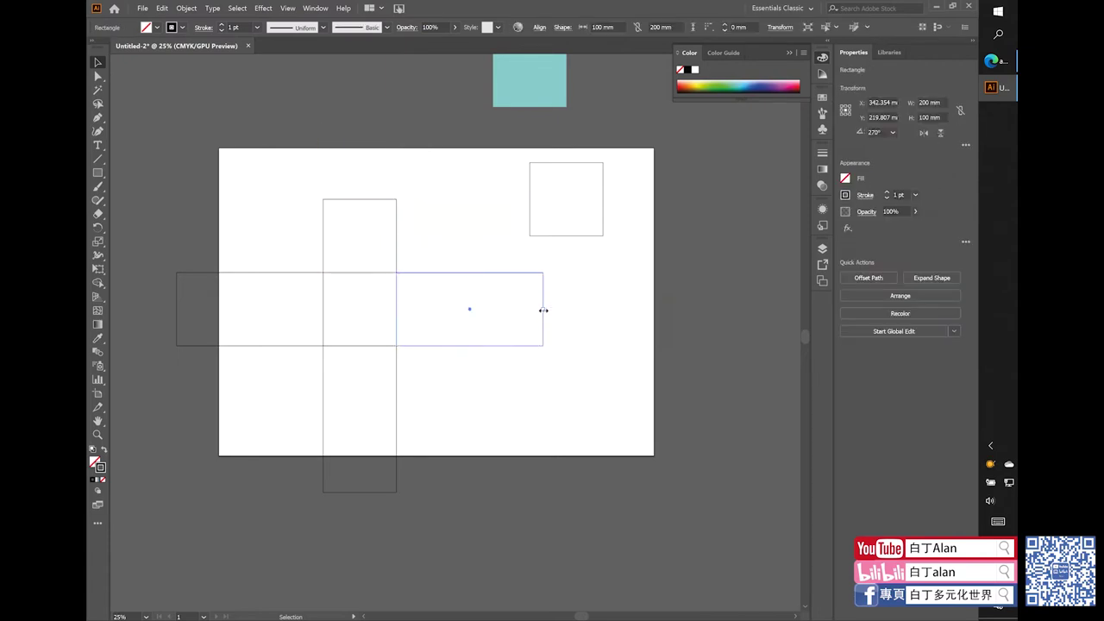
pyautogui.moveTo(543, 309); pyautogui.dragTo(472, 309)
pyautogui.click(354, 455)
pyautogui.moveTo(446, 388); pyautogui.dragTo(456, 301)
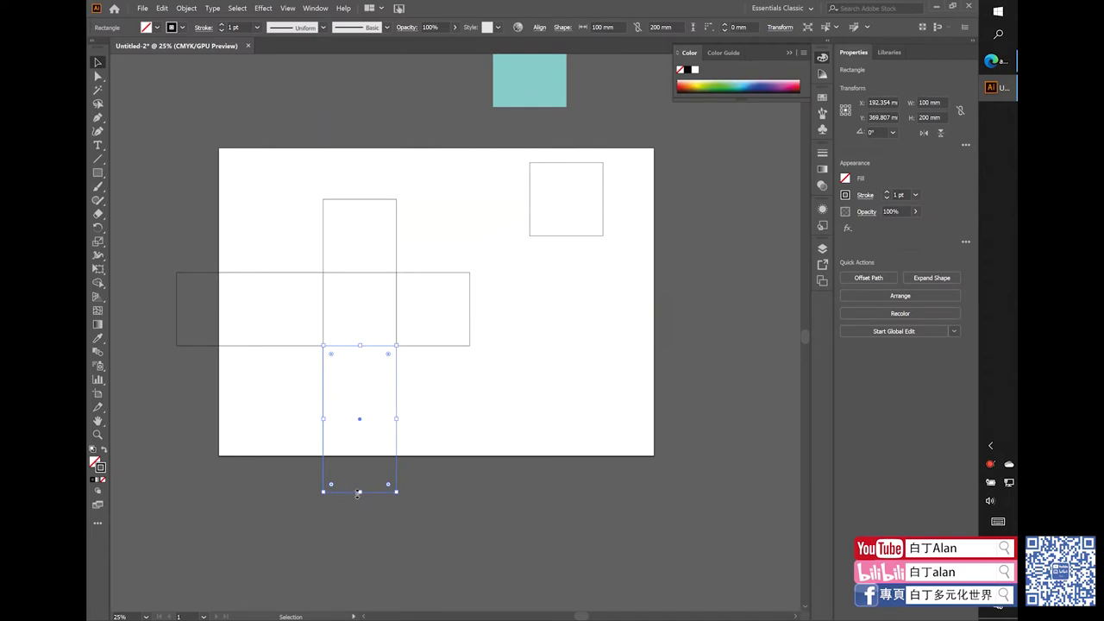
pyautogui.write('100')
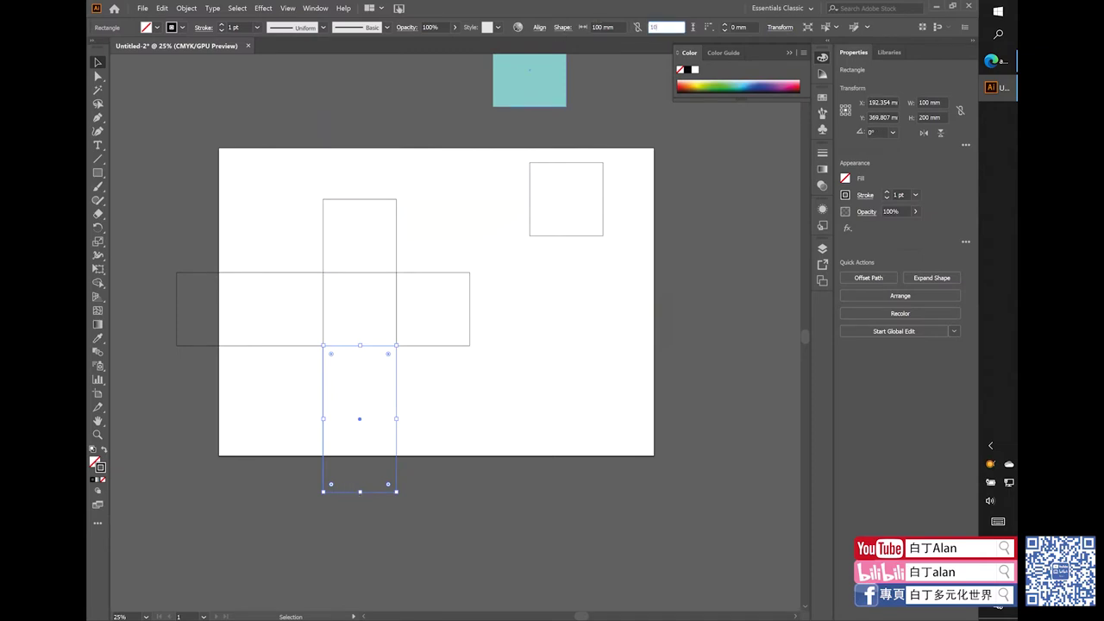
pyautogui.press('Return')
# - Set the left rectangle's height to 100 mm and move it against the centre square
pyautogui.click(177, 289)
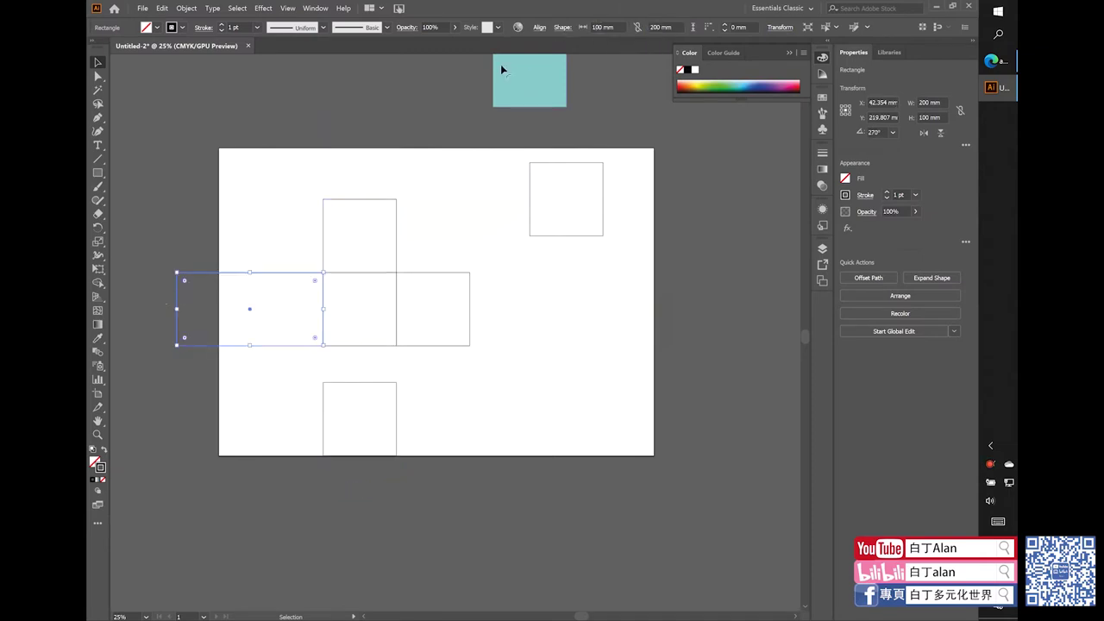
pyautogui.doubleClick(660, 26)
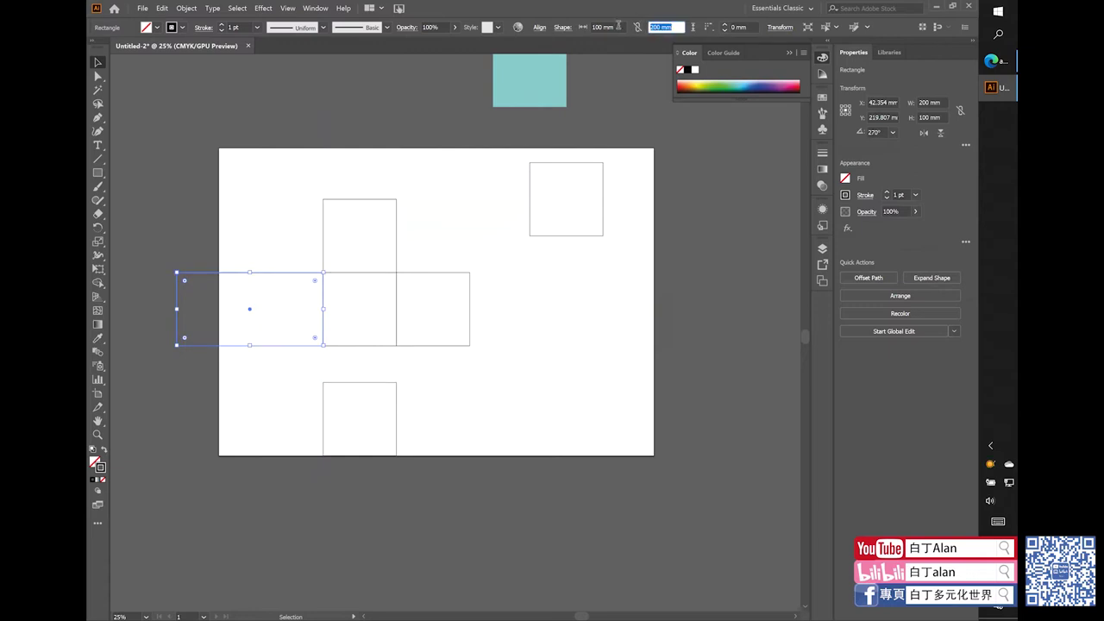
pyautogui.write('100')
pyautogui.press('Return')
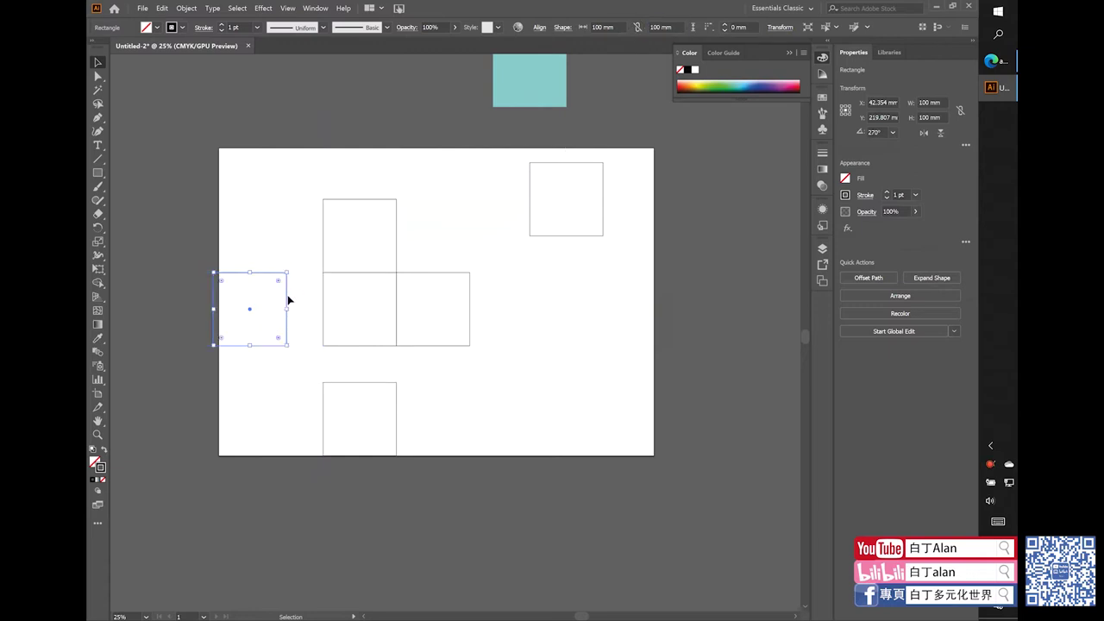
pyautogui.click(312, 295)
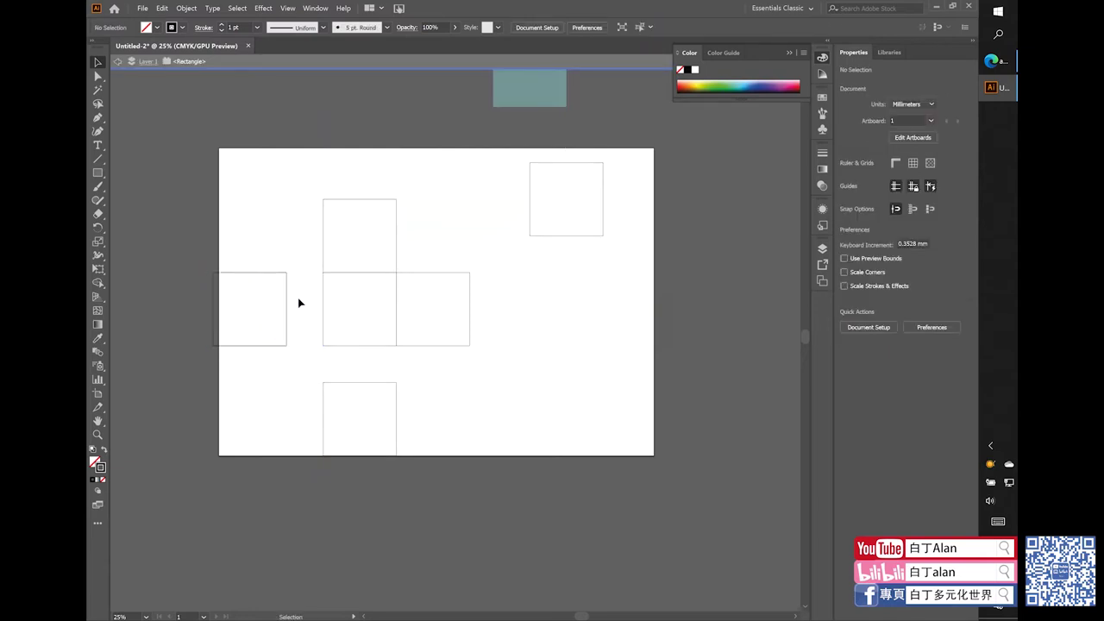
pyautogui.moveTo(287, 292); pyautogui.dragTo(324, 294)
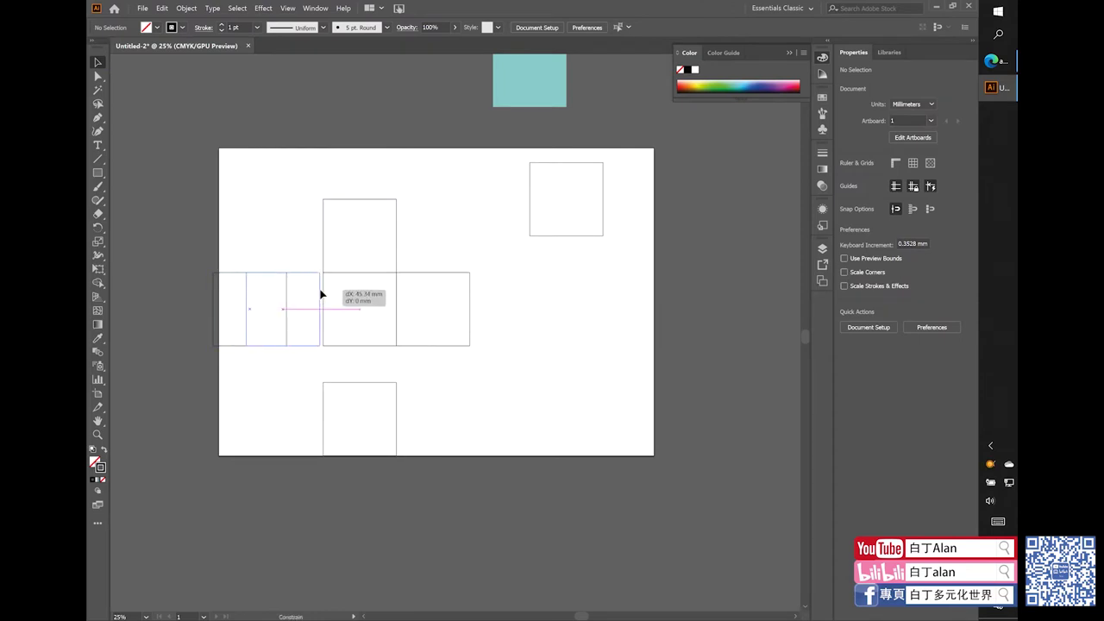
pyautogui.moveTo(317, 339); pyautogui.dragTo(316, 339)
# - Snap the bottom square under the centre square and marquee-select the cross to check alignment
pyautogui.moveTo(344, 385); pyautogui.dragTo(345, 347)
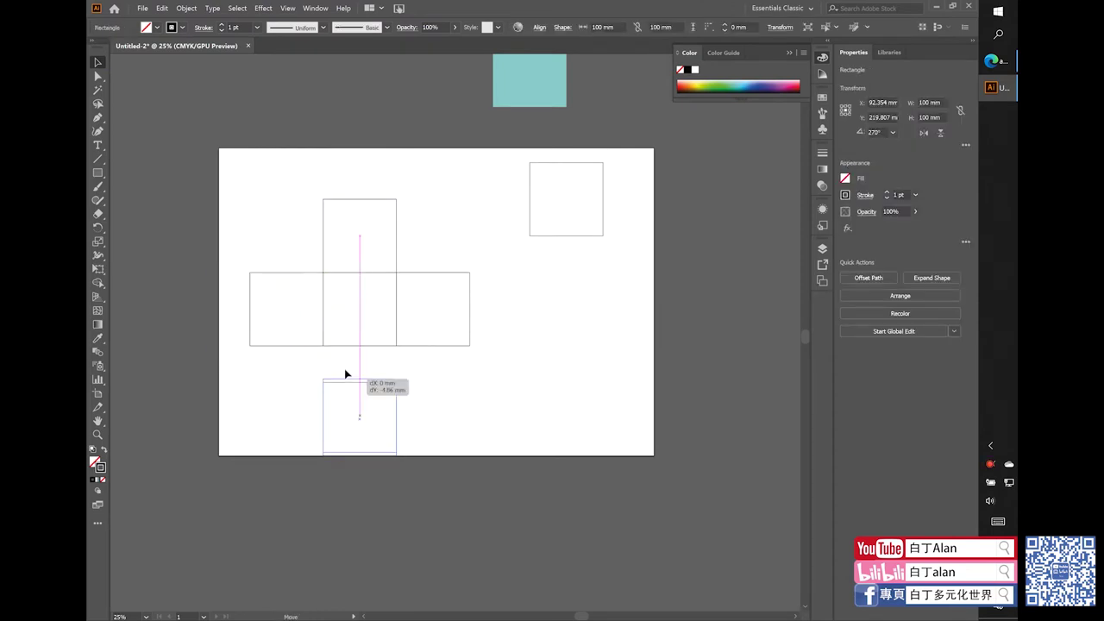
pyautogui.click(454, 374)
pyautogui.scroll(1, 401, 334)
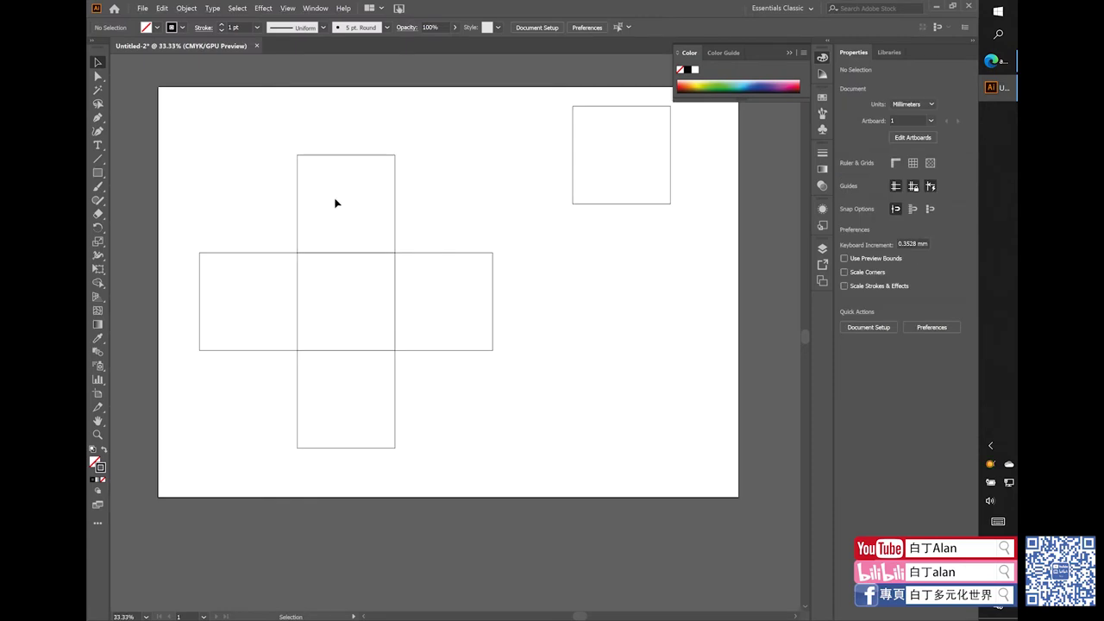
pyautogui.moveTo(304, 273); pyautogui.dragTo(239, 224)
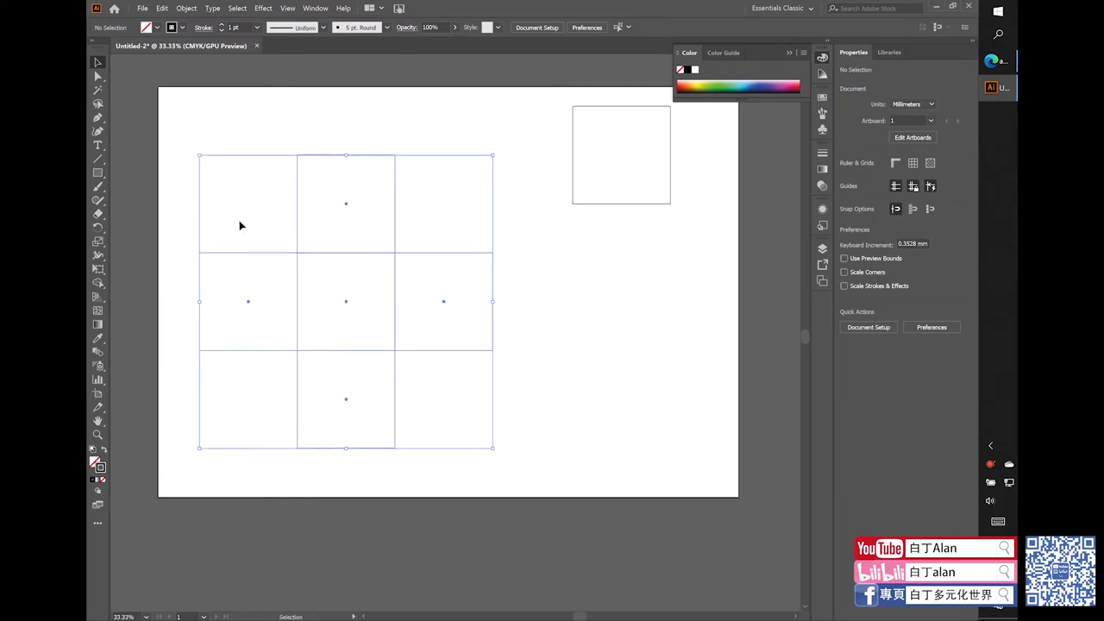
pyautogui.click(403, 207)
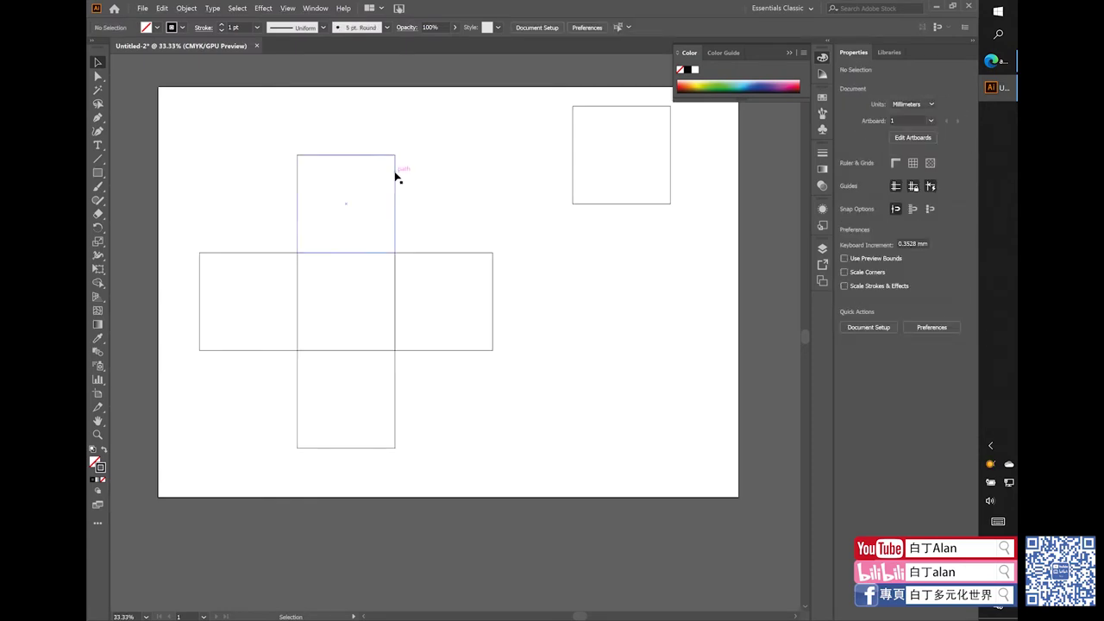
pyautogui.click(393, 172)
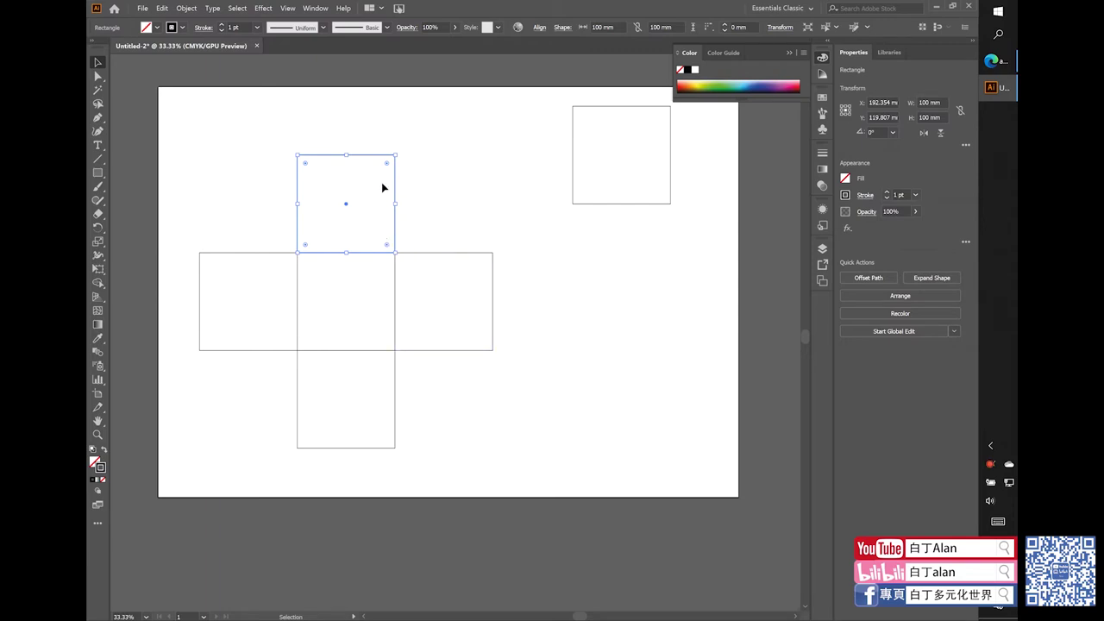
pyautogui.click(201, 174)
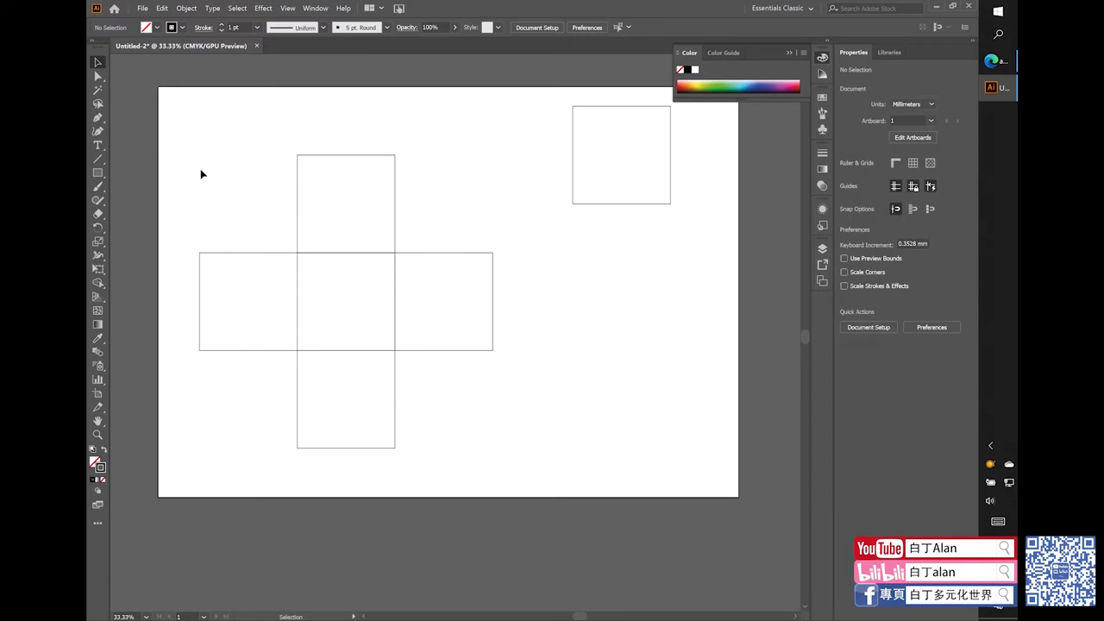
# - Draw a thin rectangle strip along the right flap's top edge
pyautogui.click(97, 172)
pyautogui.scroll(2, 473, 244)
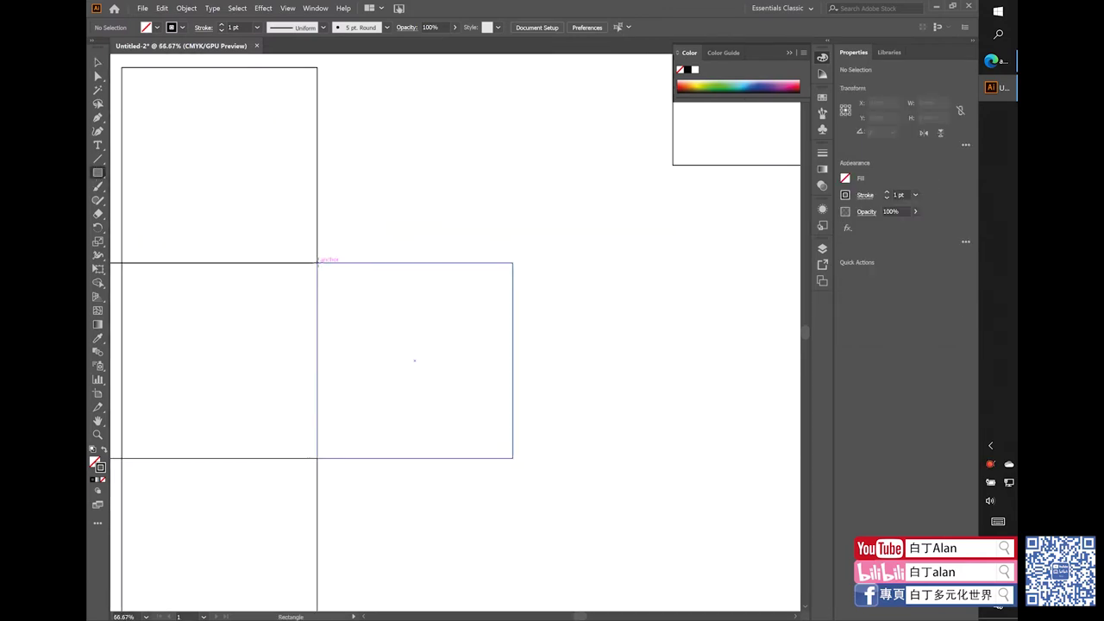
pyautogui.moveTo(318, 262)
pyautogui.mouseDown()
pyautogui.moveTo(514, 250)
pyautogui.moveTo(514, 234)
pyautogui.mouseUp()
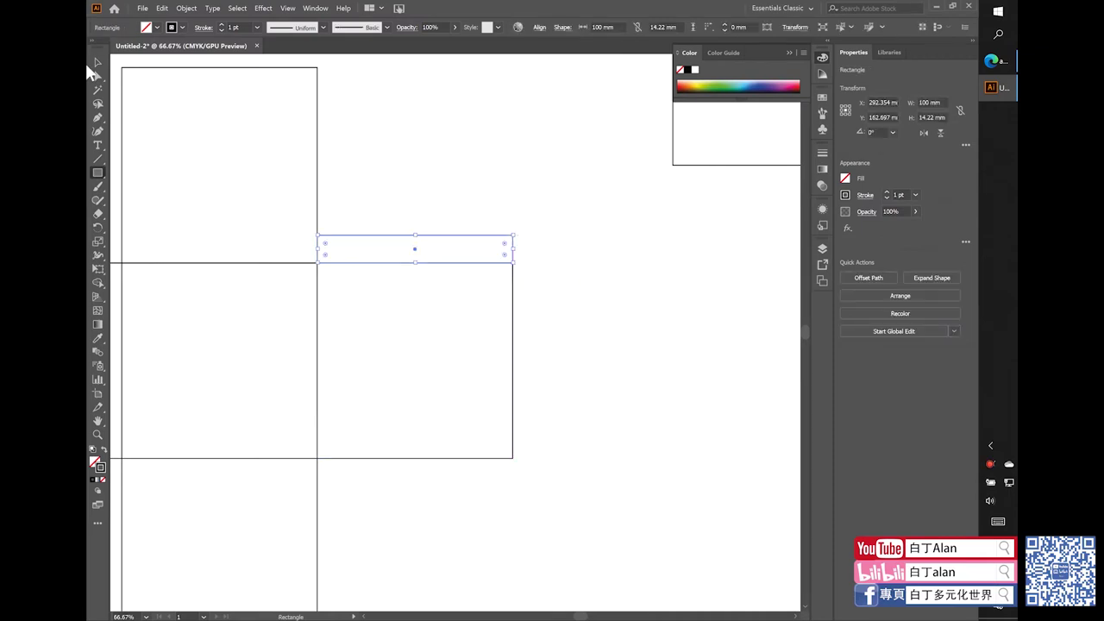
pyautogui.press('v')
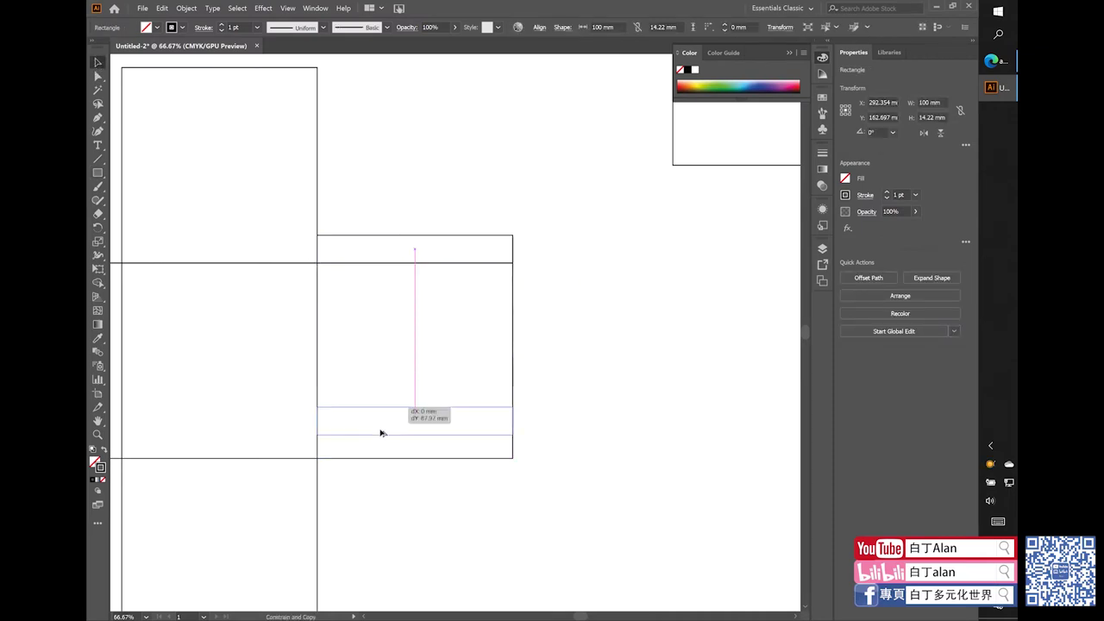
pyautogui.moveTo(388, 239); pyautogui.dragTo(388, 401)
pyautogui.press('Delete')
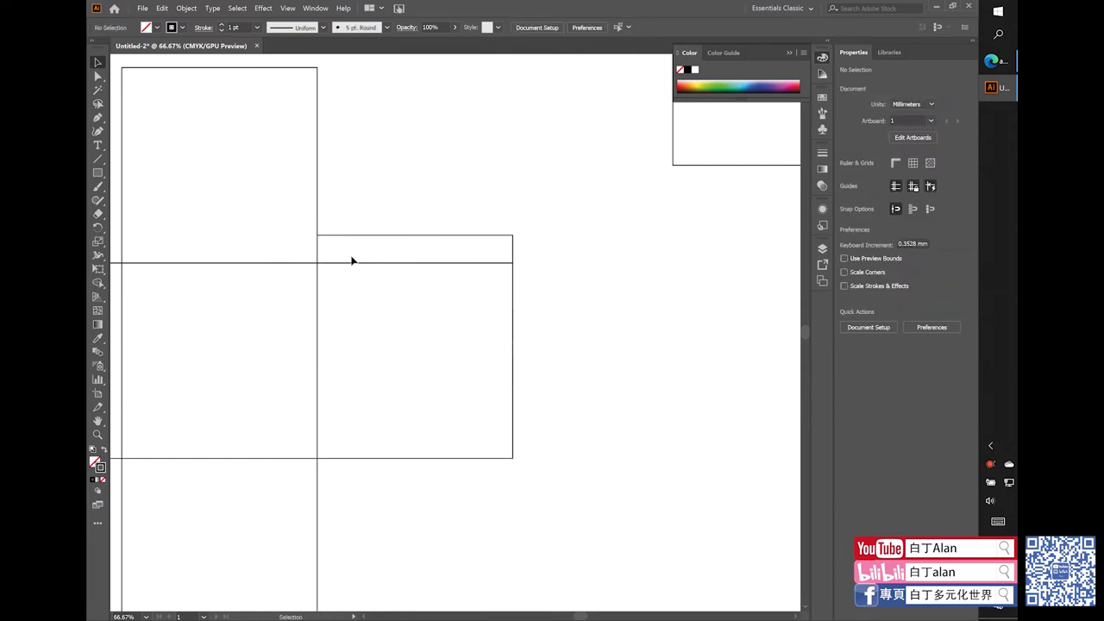
# - Set the strip's height to 15 mm and seat it on the right flap's top edge
pyautogui.click(325, 249)
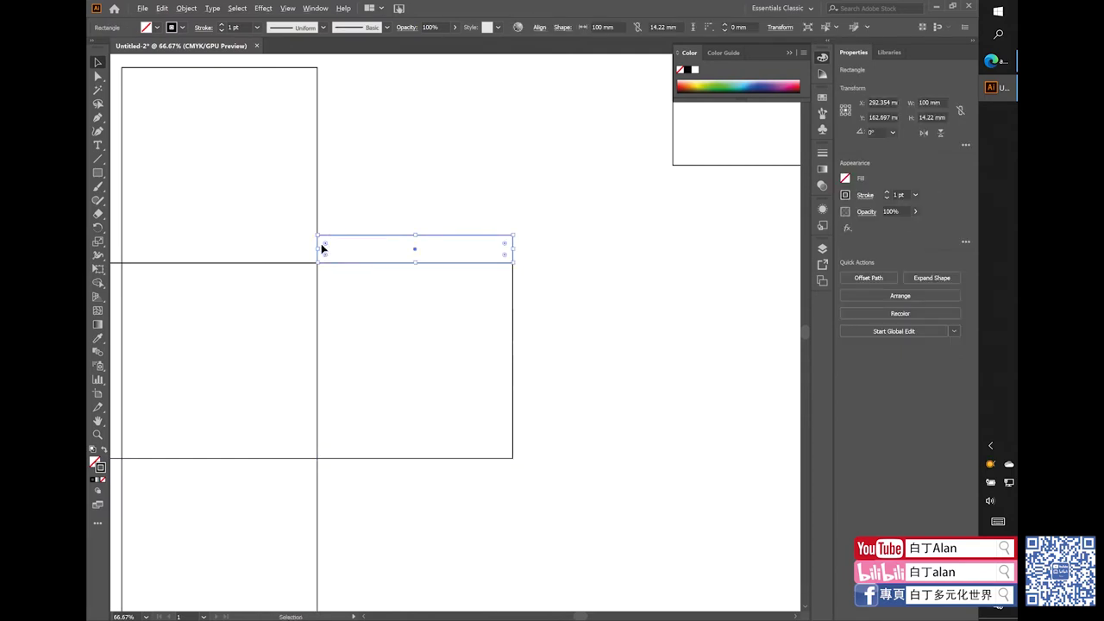
pyautogui.scroll(1, 325, 249)
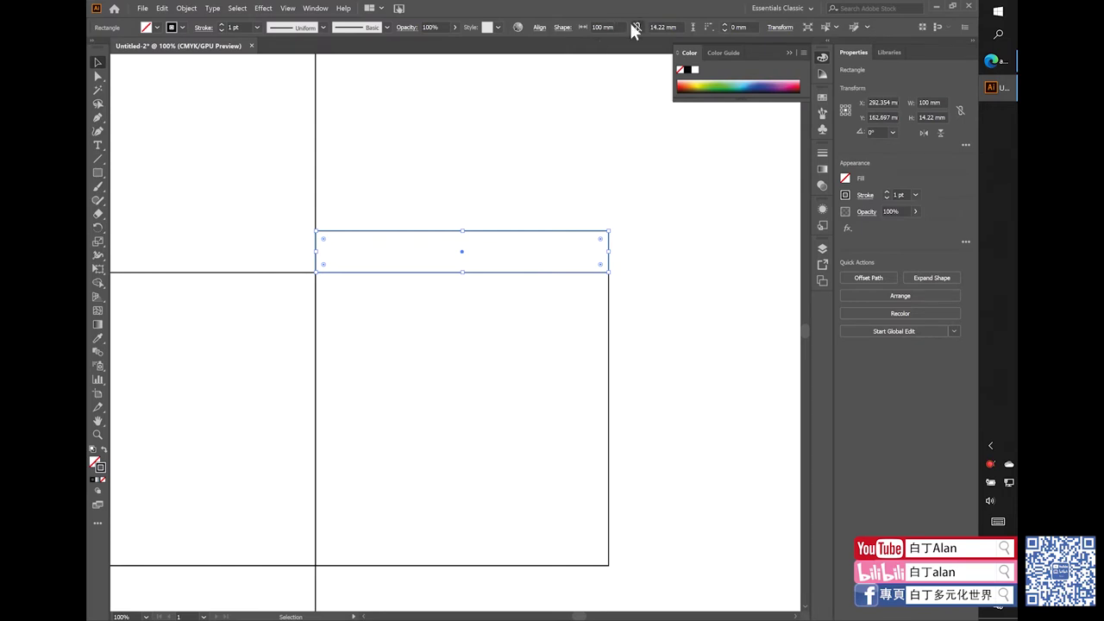
pyautogui.doubleClick(662, 27)
pyautogui.write('15')
pyautogui.press('Return')
pyautogui.moveTo(547, 231); pyautogui.dragTo(557, 194)
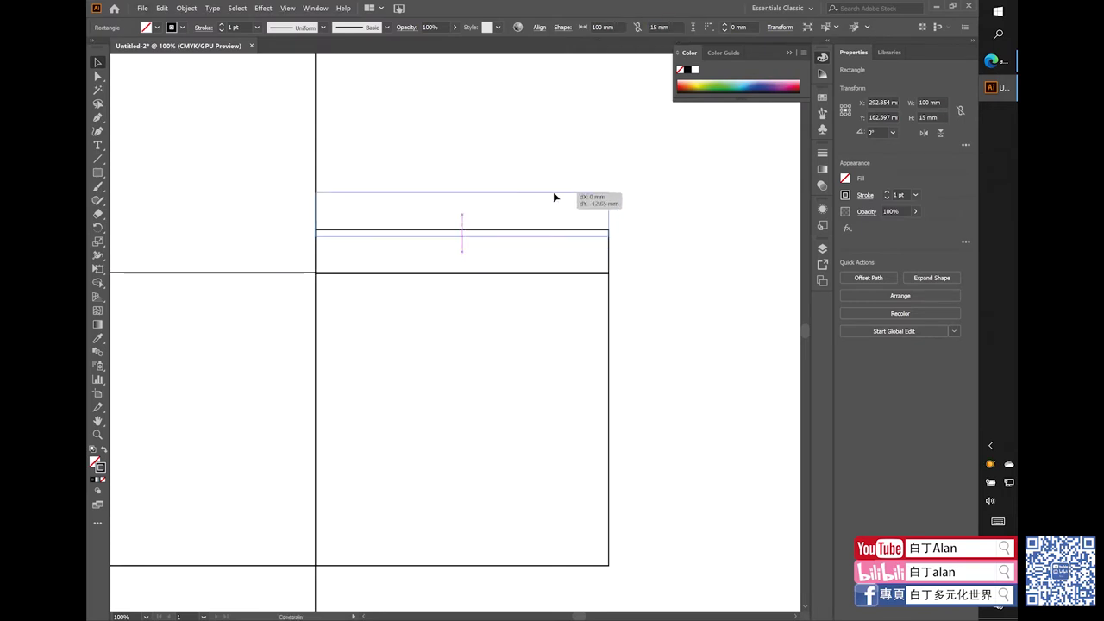
pyautogui.moveTo(552, 241); pyautogui.dragTo(550, 276)
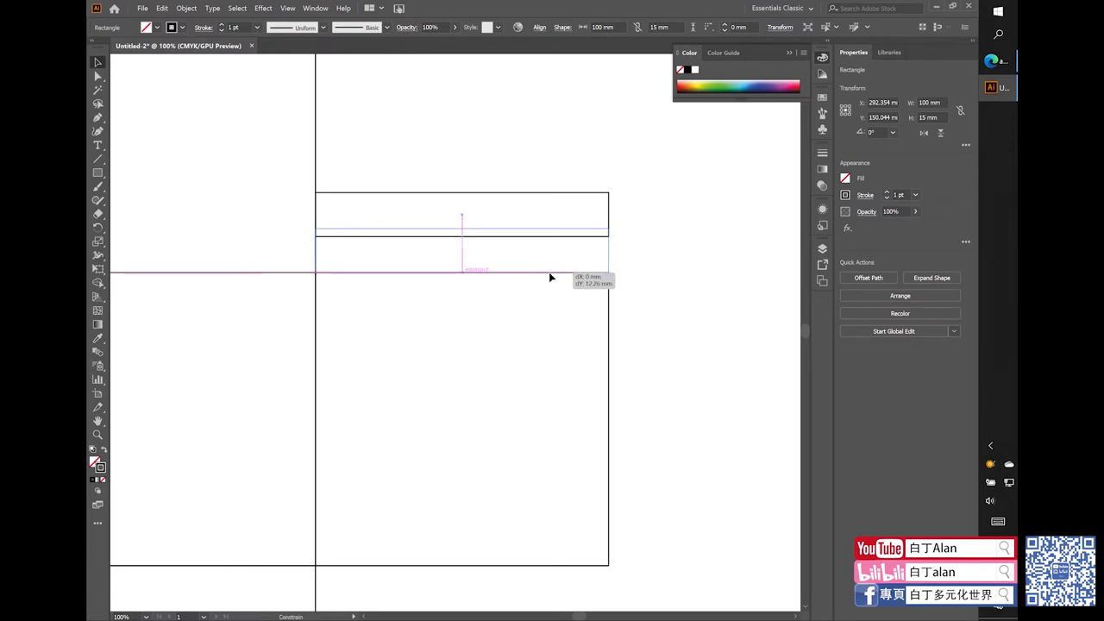
pyautogui.click(660, 303)
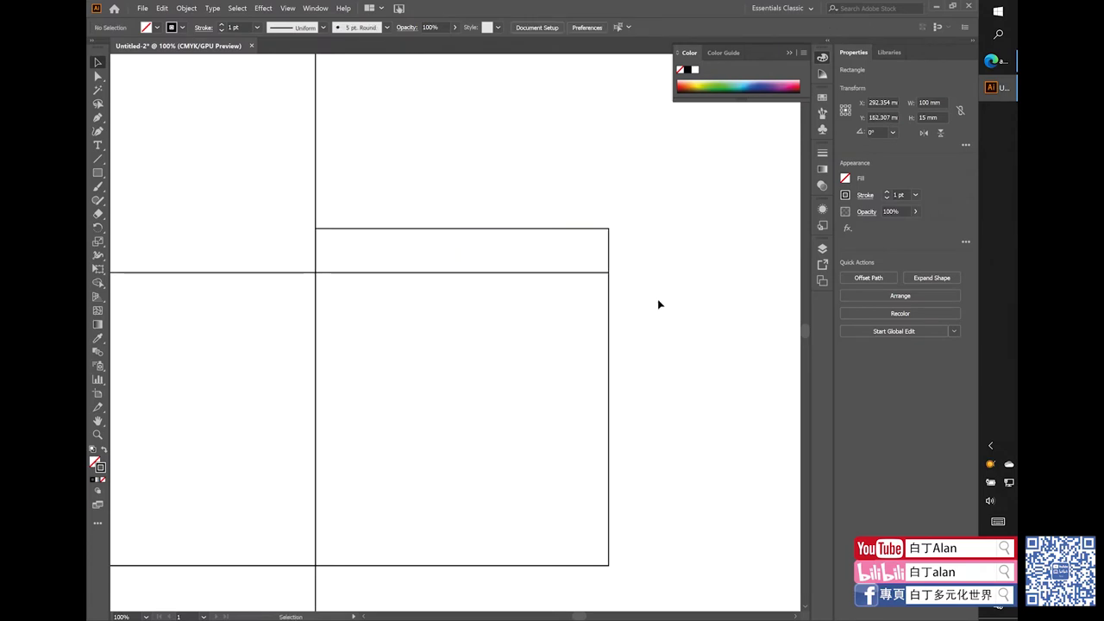
pyautogui.click(479, 236)
pyautogui.scroll(-2, 481, 238)
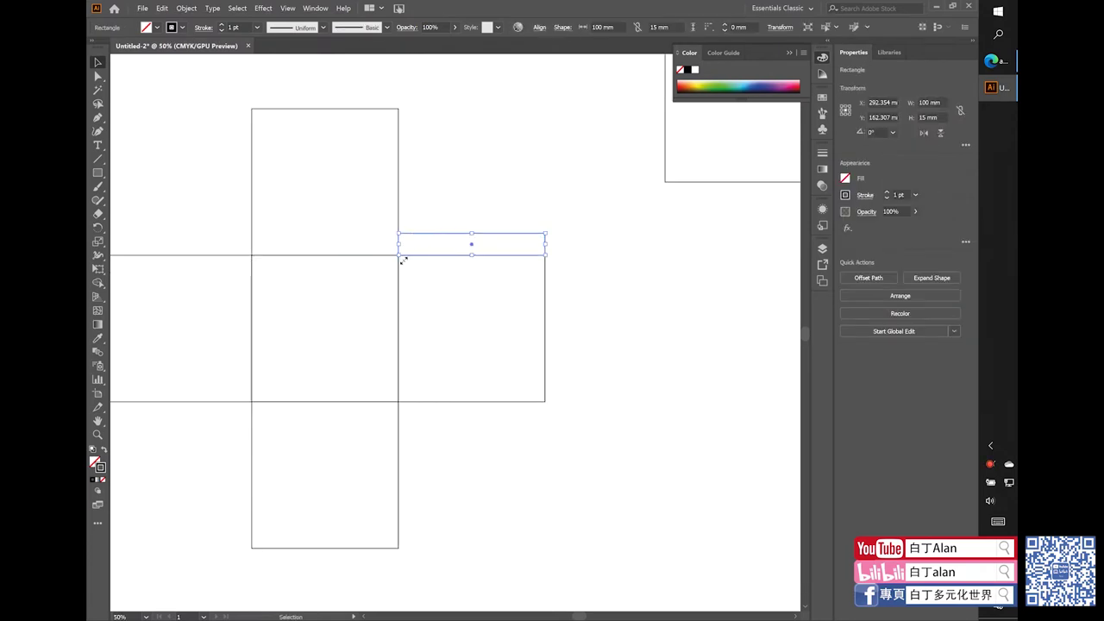
pyautogui.scroll(2, 403, 259)
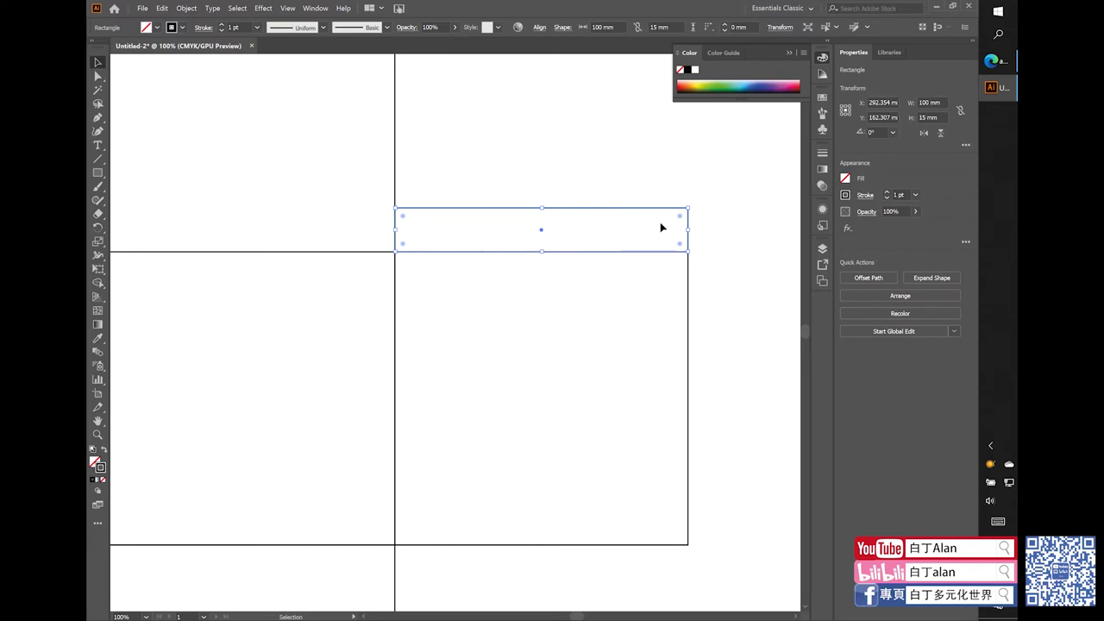
# - Create a 100 × 14.22 mm rectangle and stretch it taller to about 52.958 mm
pyautogui.click(98, 172)
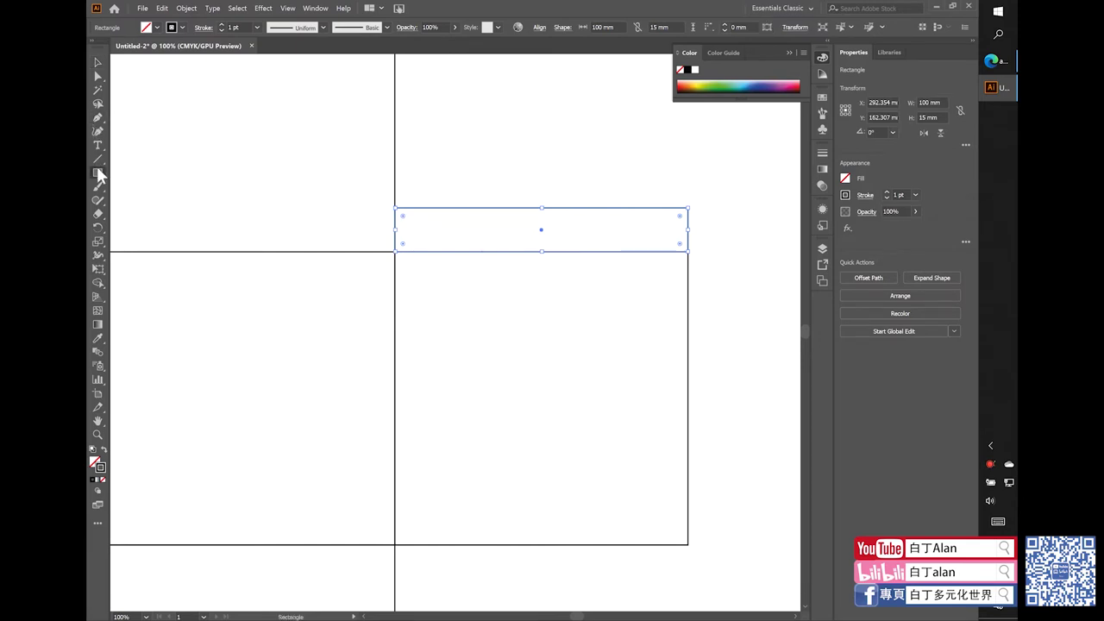
pyautogui.click(563, 355)
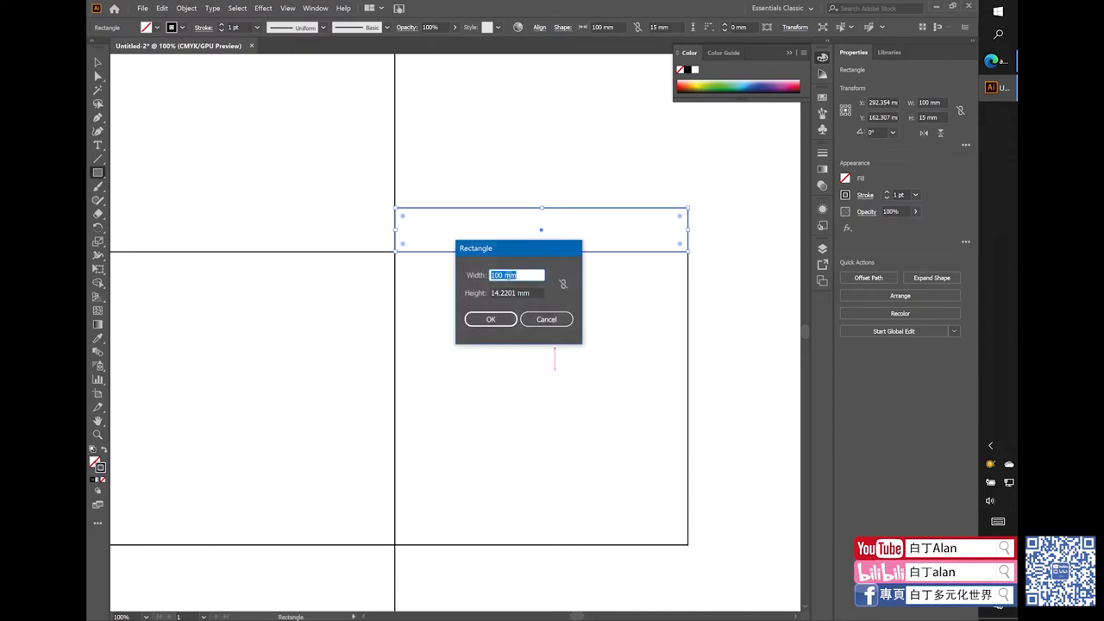
pyautogui.click(514, 321)
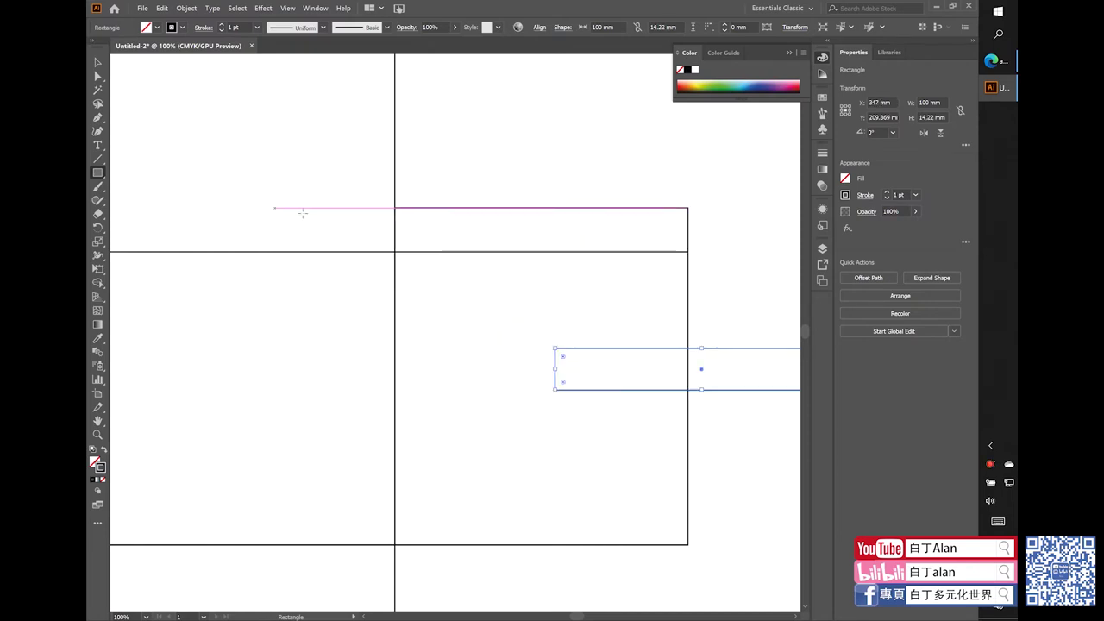
pyautogui.click(97, 62)
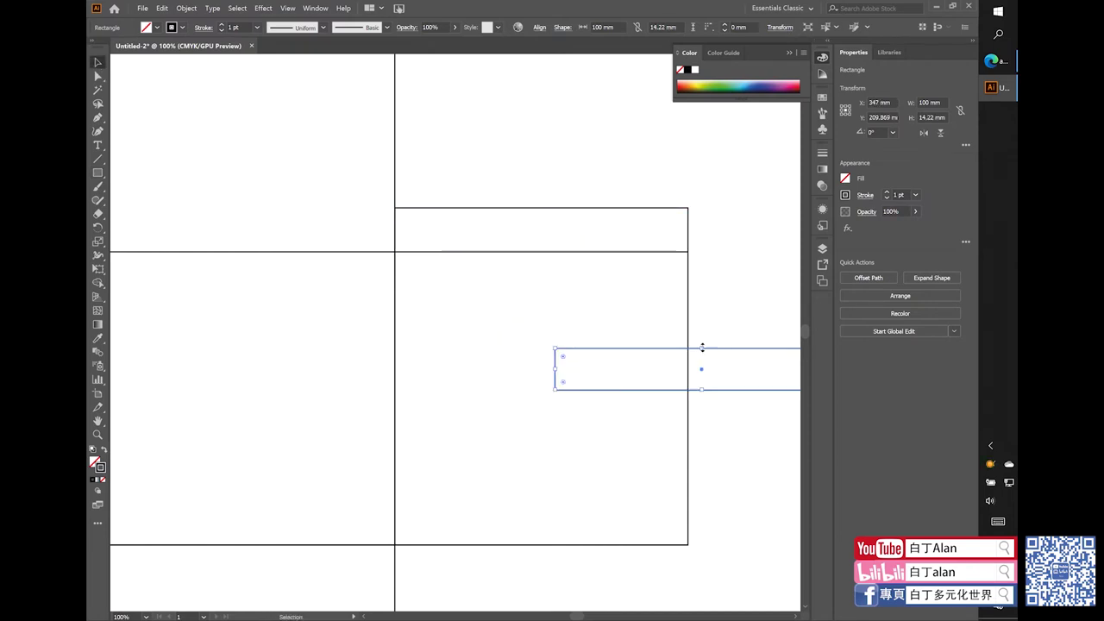
pyautogui.moveTo(701, 349); pyautogui.dragTo(721, 235)
pyautogui.scroll(-3, 512, 352)
pyautogui.scroll(1, 666, 370)
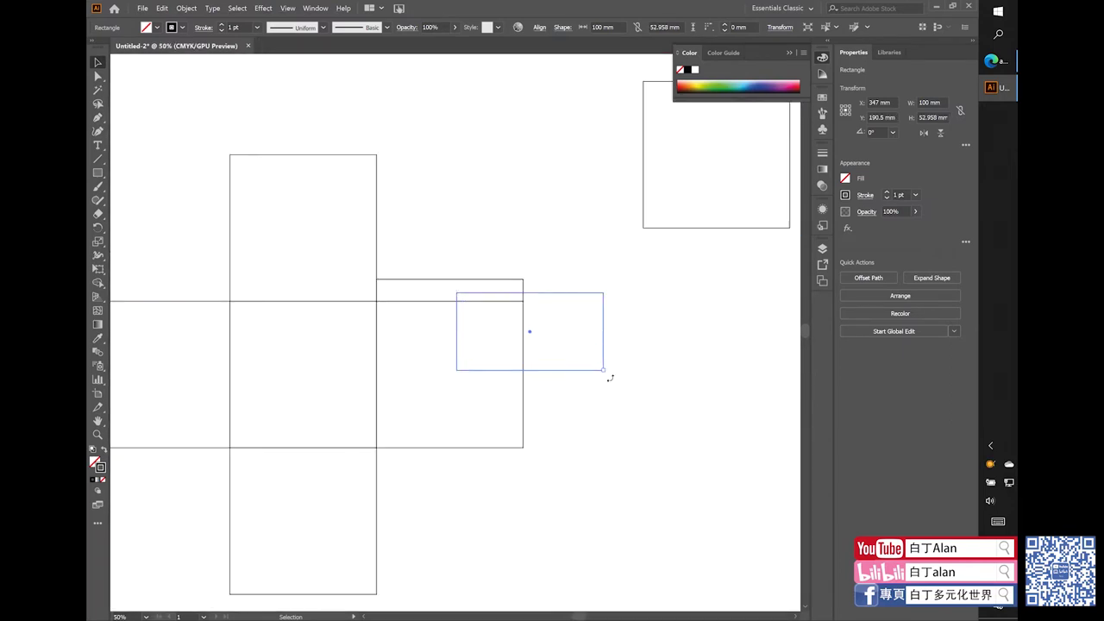
pyautogui.moveTo(610, 378)
pyautogui.mouseDown()
pyautogui.moveTo(626, 412)
pyautogui.moveTo(581, 357)
pyautogui.mouseUp()
# - Rotate the cutting rectangle precisely by 5° instead of freehand
pyautogui.hotkey('ctrl', 'z')
pyautogui.rightClick(533, 334)
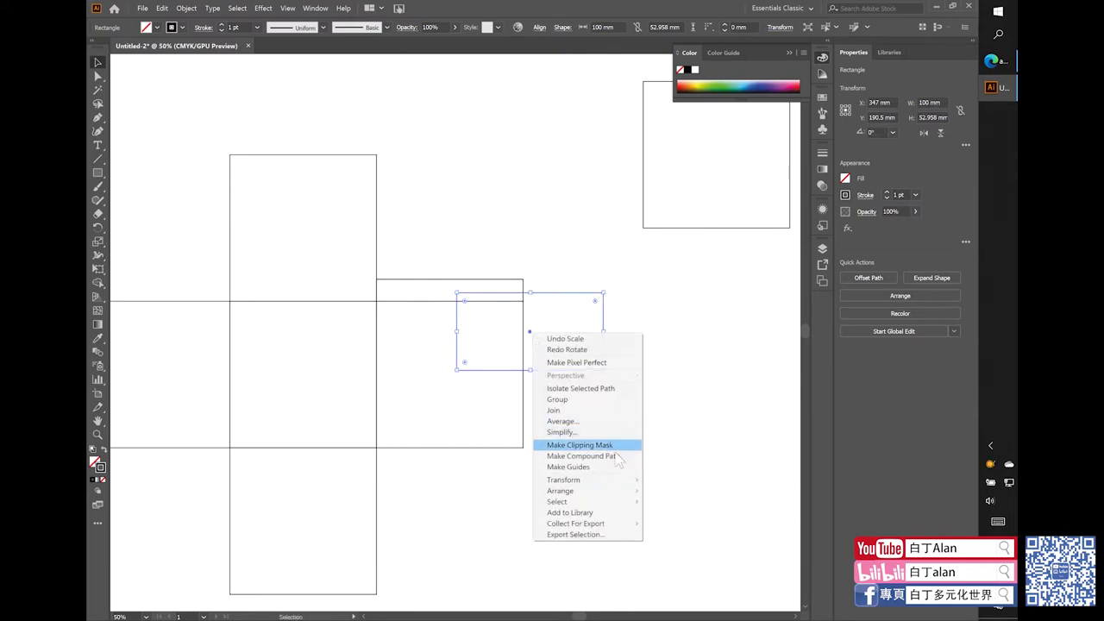
pyautogui.moveTo(563, 480)
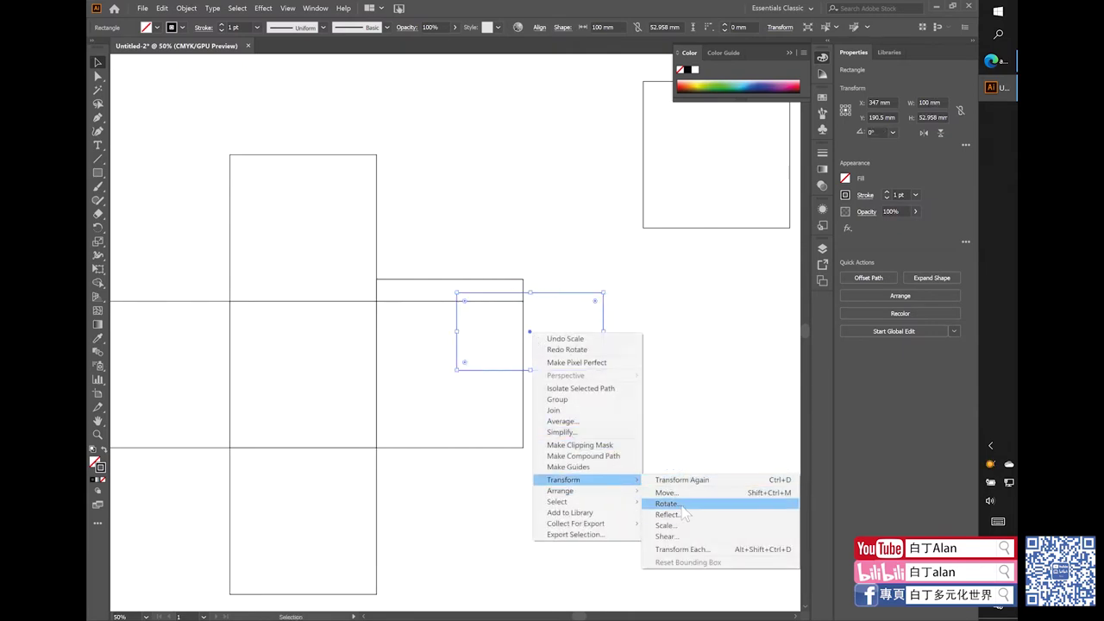
pyautogui.click(668, 504)
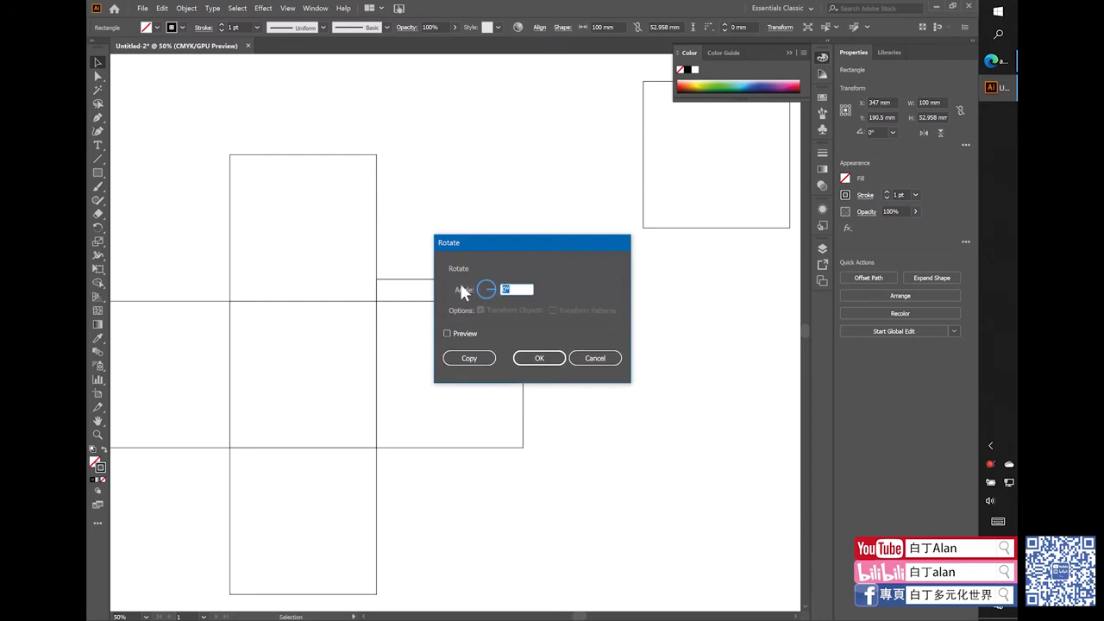
pyautogui.write('5')
pyautogui.moveTo(500, 239); pyautogui.dragTo(674, 310)
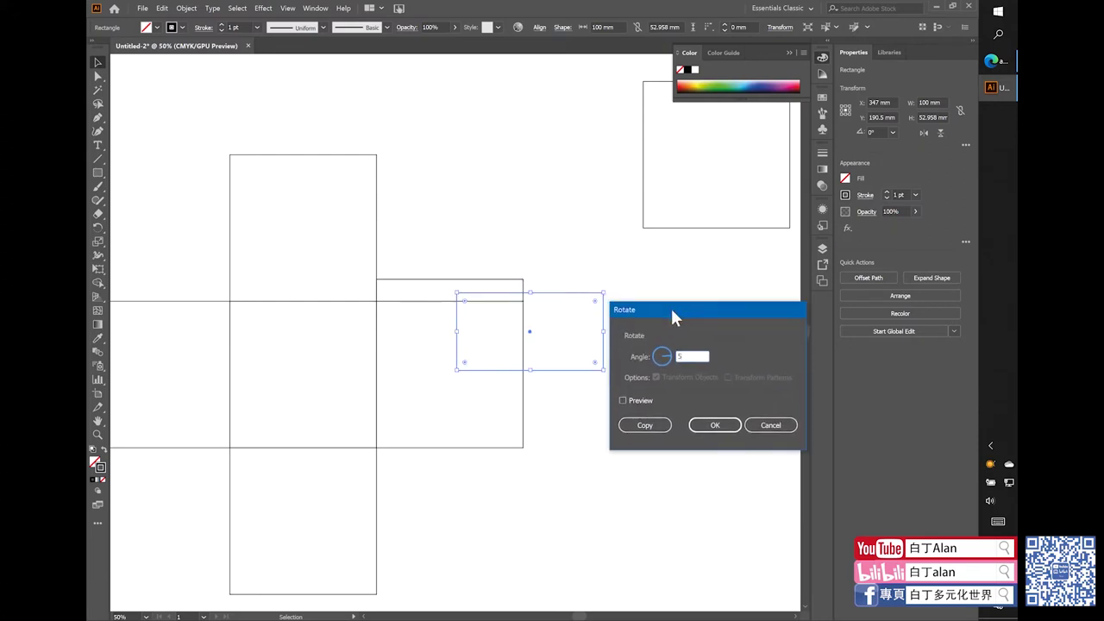
pyautogui.click(638, 398)
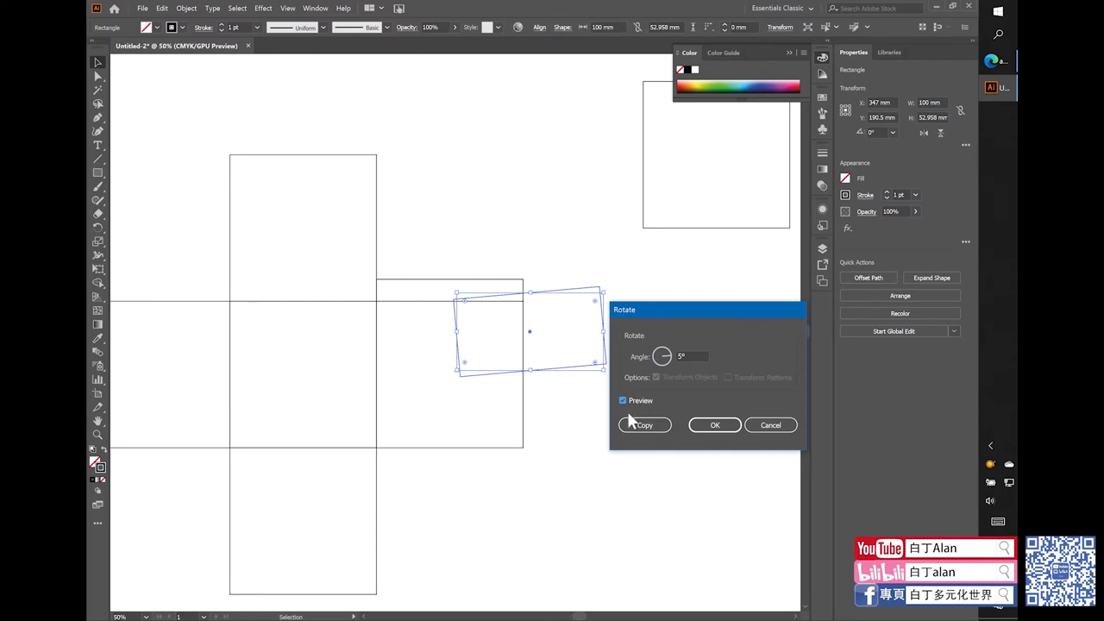
pyautogui.click(713, 426)
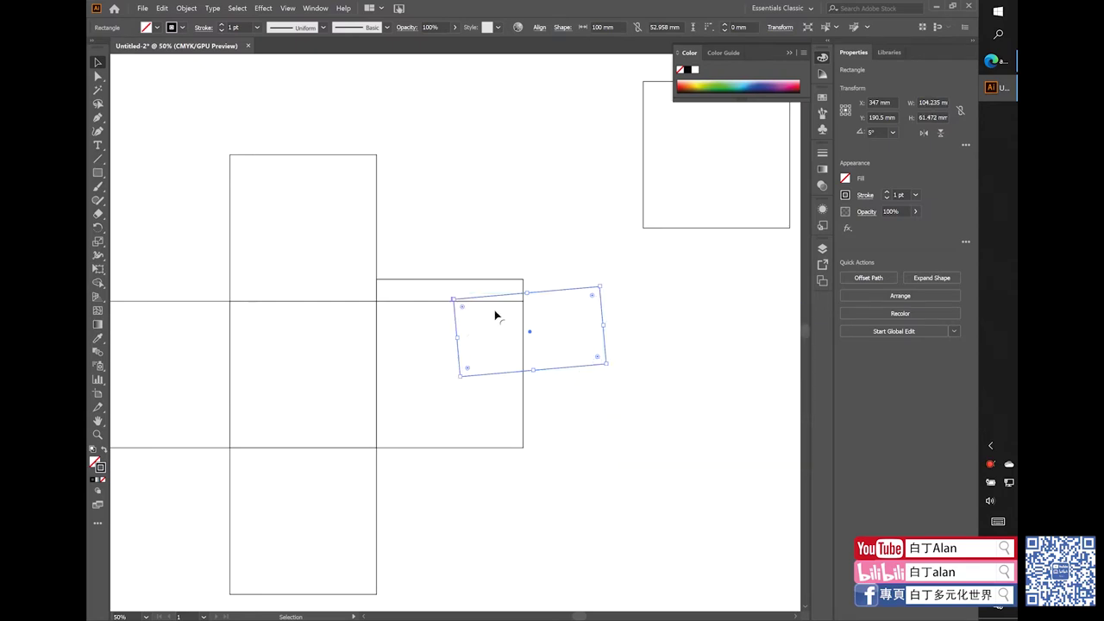
# - Align the tilted rectangle's corner exactly to the right flap's outer corner
pyautogui.scroll(1, 496, 316)
pyautogui.moveTo(448, 376); pyautogui.dragTo(533, 277)
pyautogui.scroll(2, 533, 277)
pyautogui.scroll(2, 542, 291)
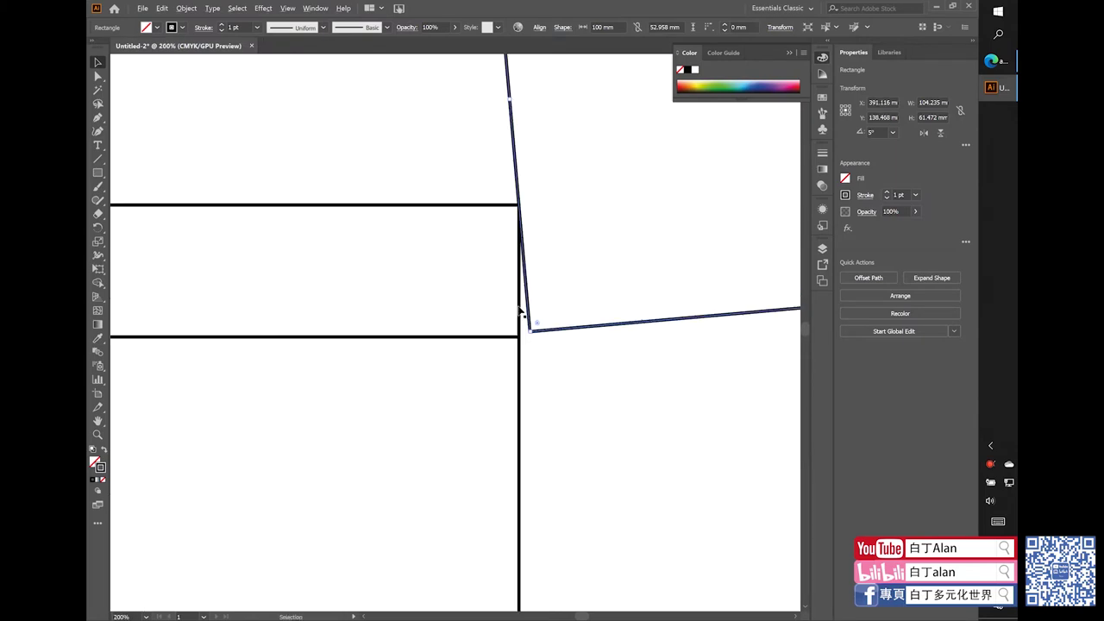
pyautogui.moveTo(528, 326); pyautogui.dragTo(522, 329)
pyautogui.scroll(4, 520, 353)
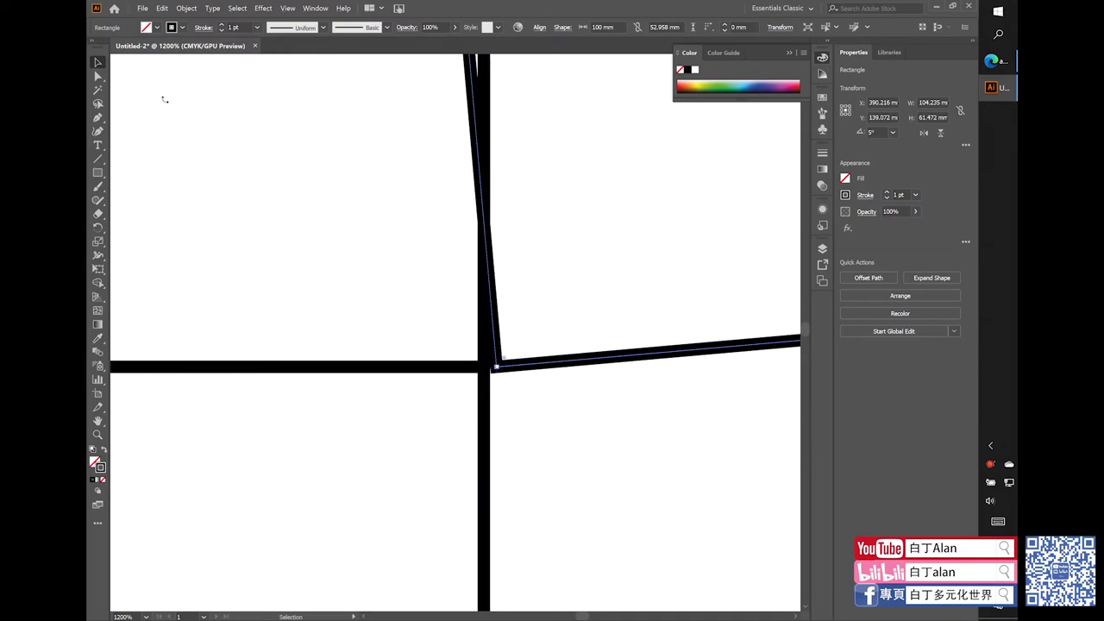
pyautogui.moveTo(496, 342); pyautogui.dragTo(489, 353)
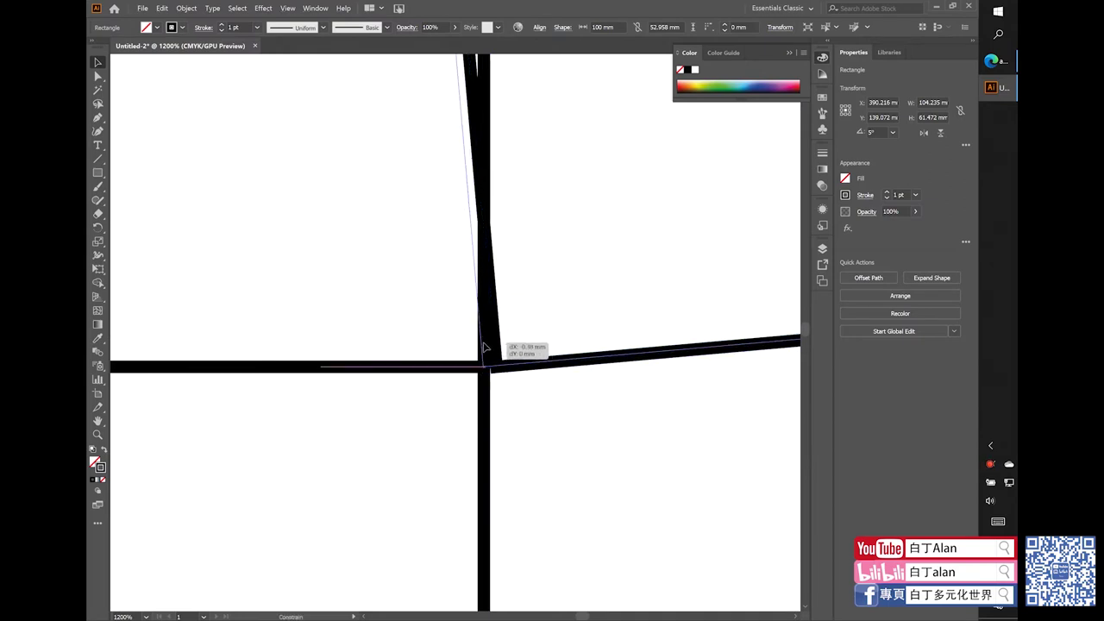
pyautogui.scroll(-4, 501, 358)
pyautogui.click(555, 297)
pyautogui.scroll(-3, 558, 295)
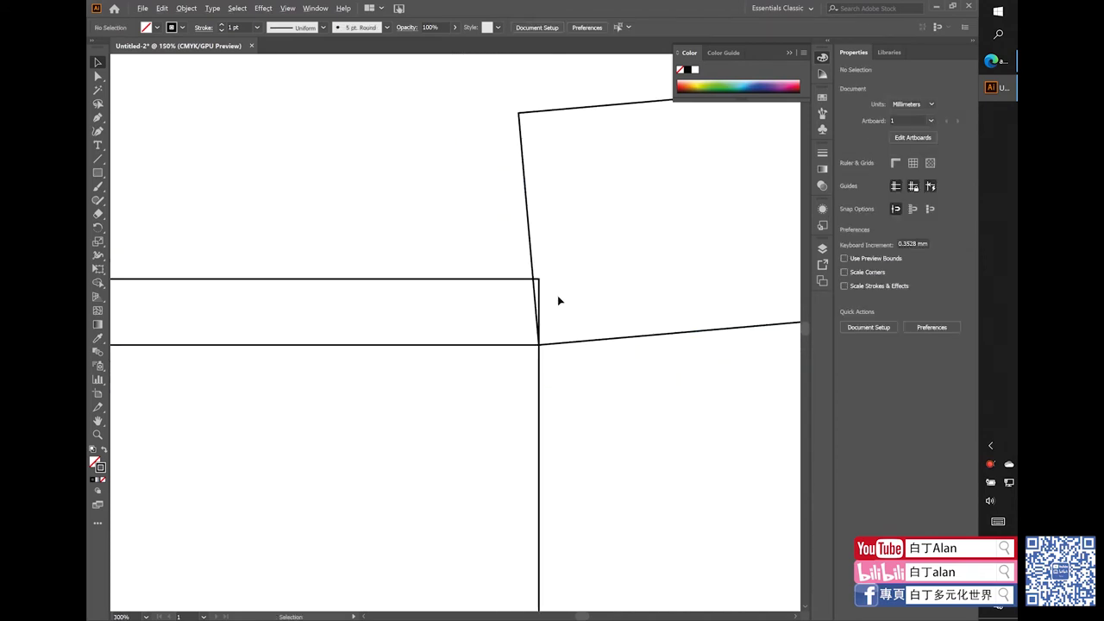
pyautogui.scroll(1, 553, 301)
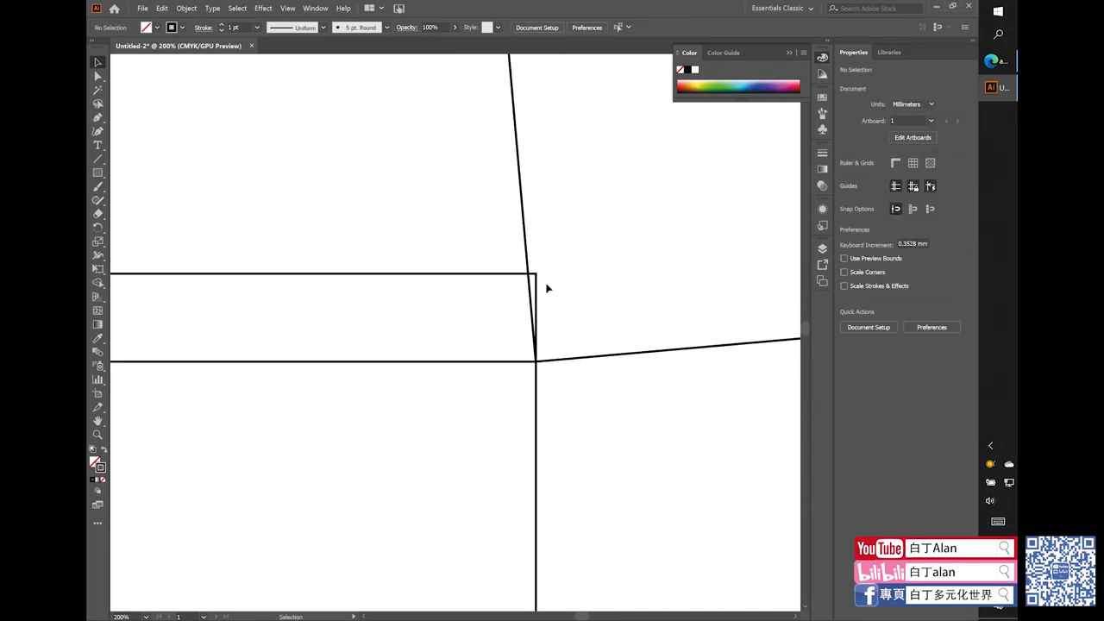
# - Delete the leftover rotated cutting rectangle and zoom to check the tapered tab
pyautogui.click(531, 291)
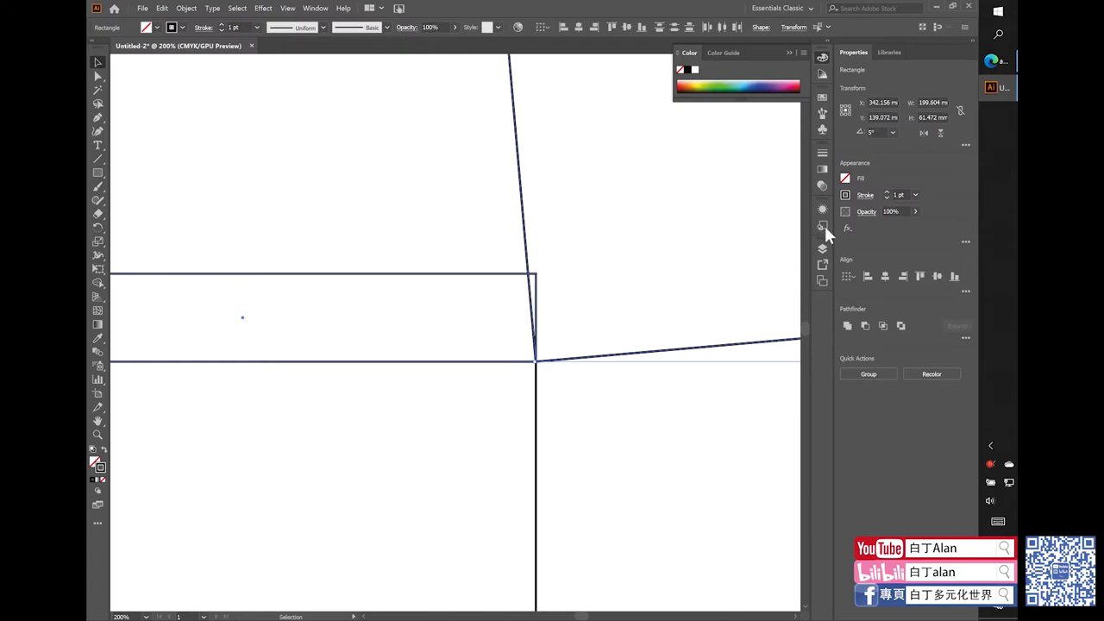
pyautogui.press('Delete')
pyautogui.scroll(-2, 604, 259)
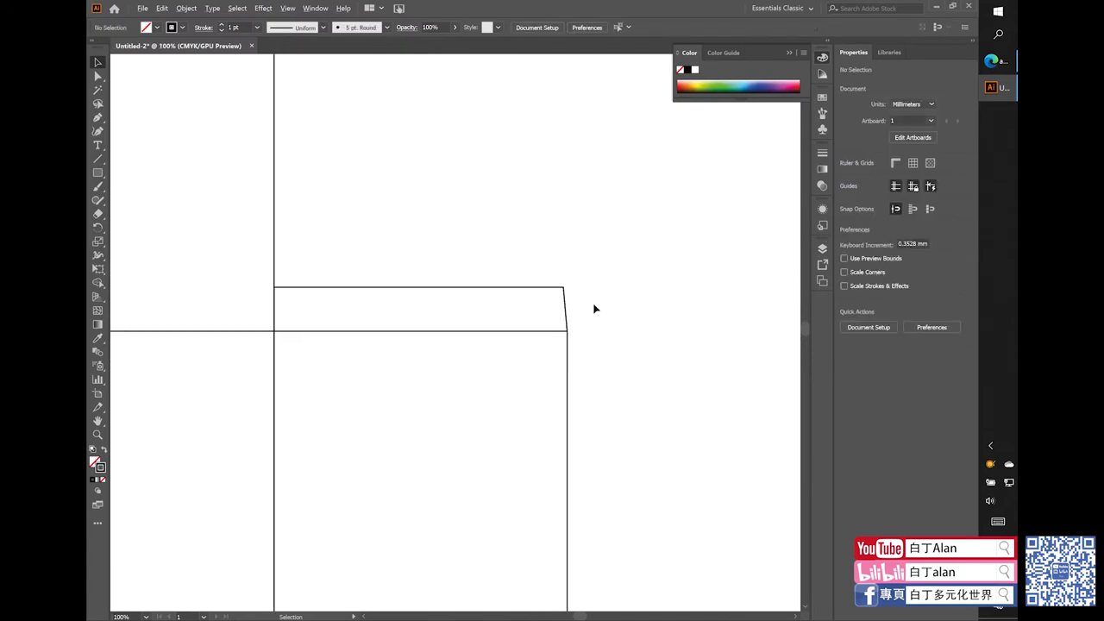
pyautogui.scroll(1, 601, 308)
pyautogui.scroll(-2, 617, 293)
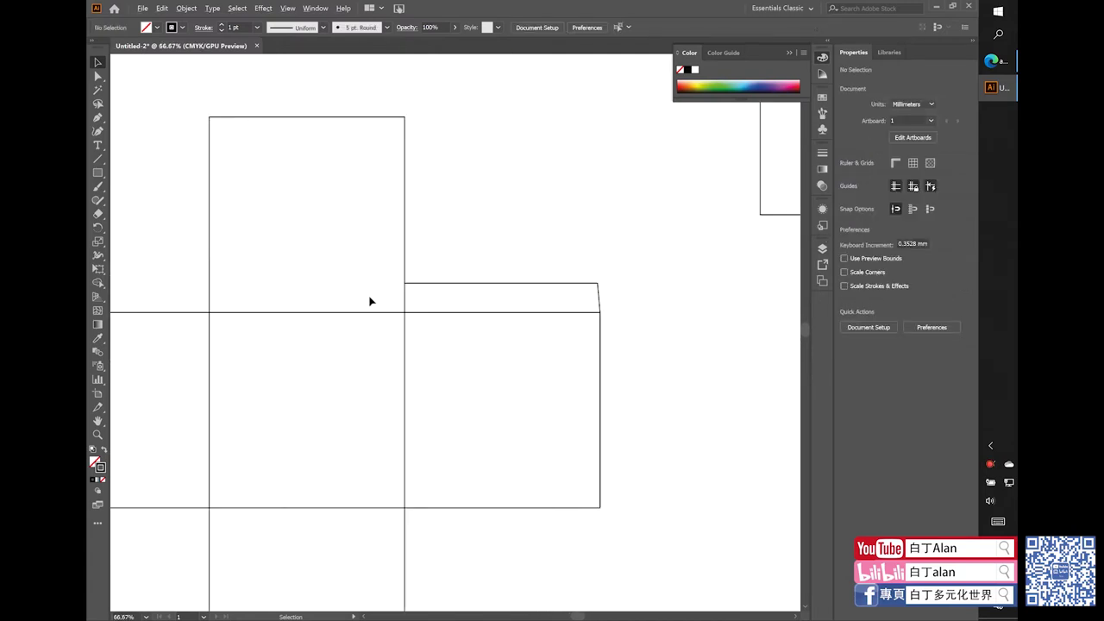
pyautogui.scroll(2, 405, 311)
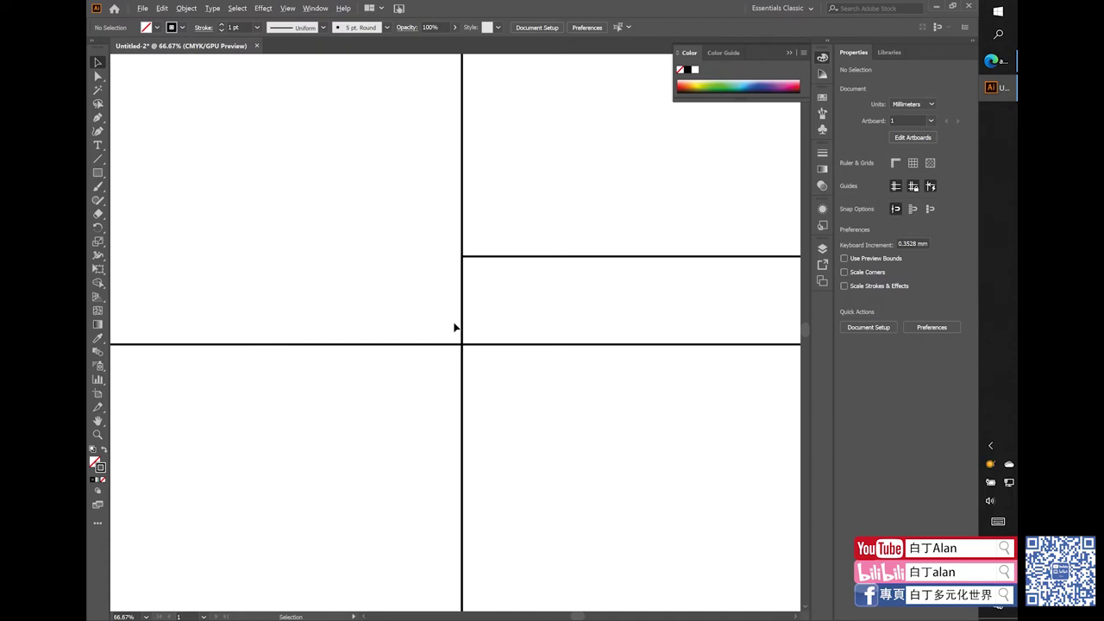
pyautogui.scroll(2, 455, 327)
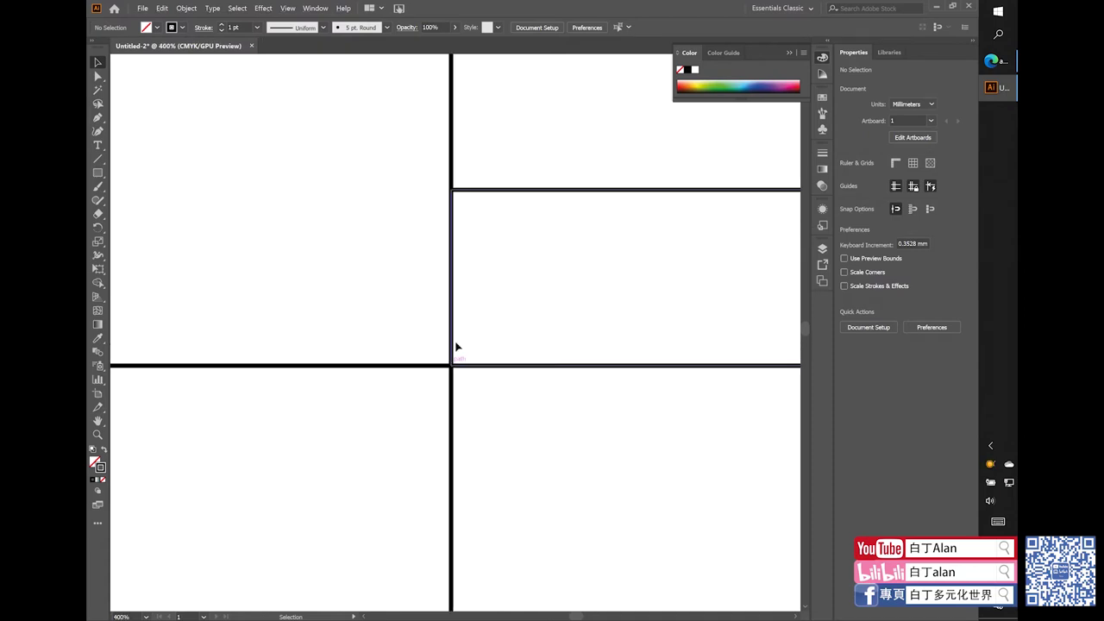
pyautogui.scroll(-3, 407, 354)
pyautogui.scroll(-1, 483, 335)
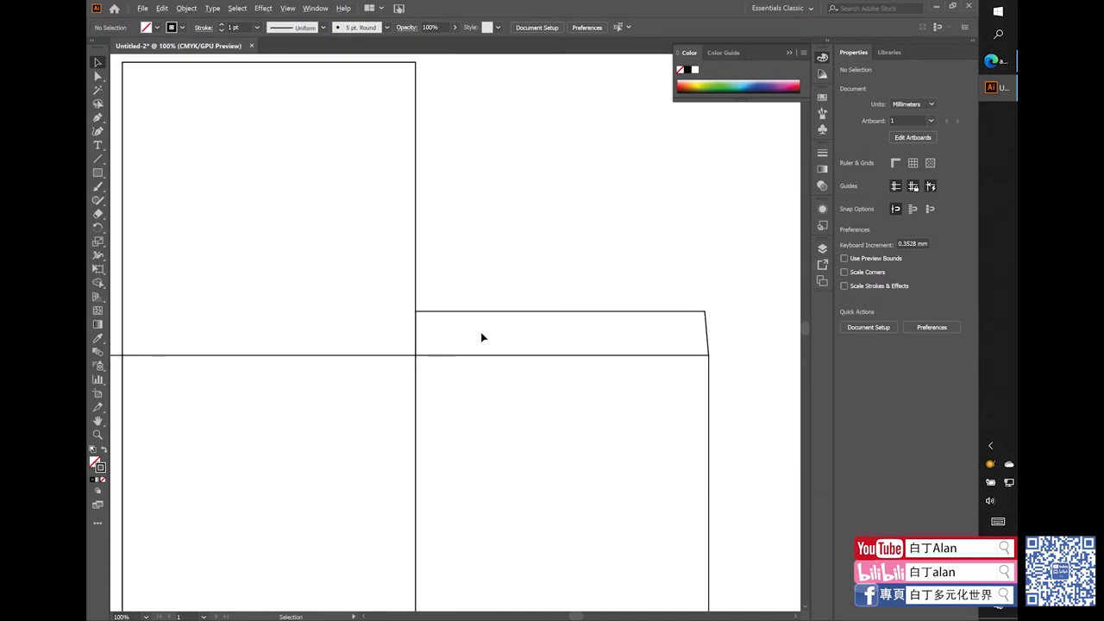
# - Draw a small square above the tab and rotate it by -5°
pyautogui.click(98, 173)
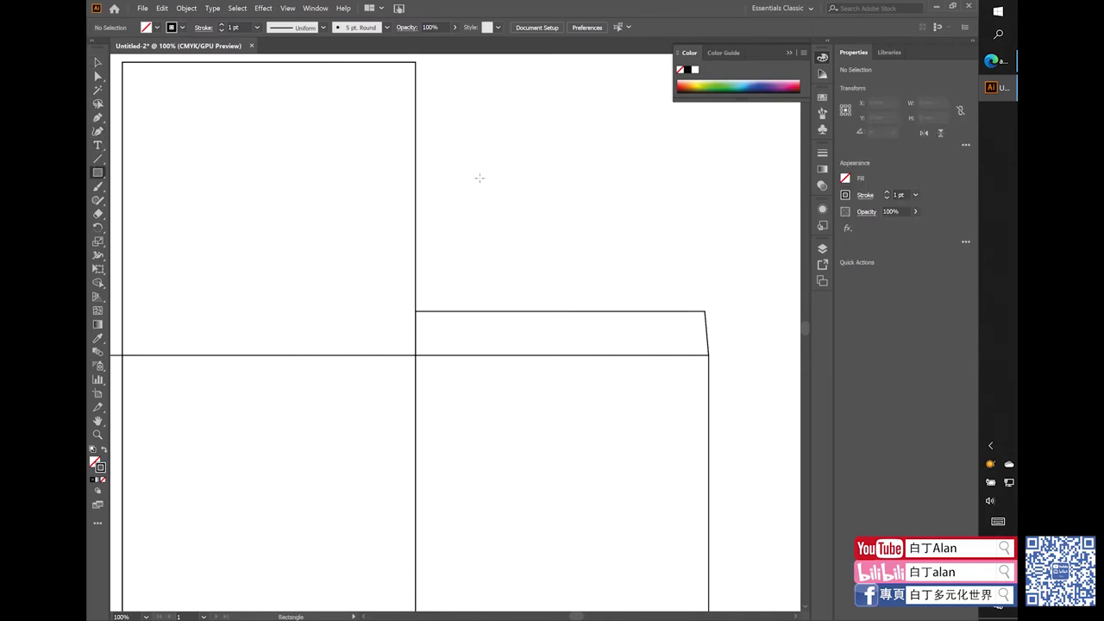
pyautogui.moveTo(468, 175); pyautogui.dragTo(576, 283)
pyautogui.press('v')
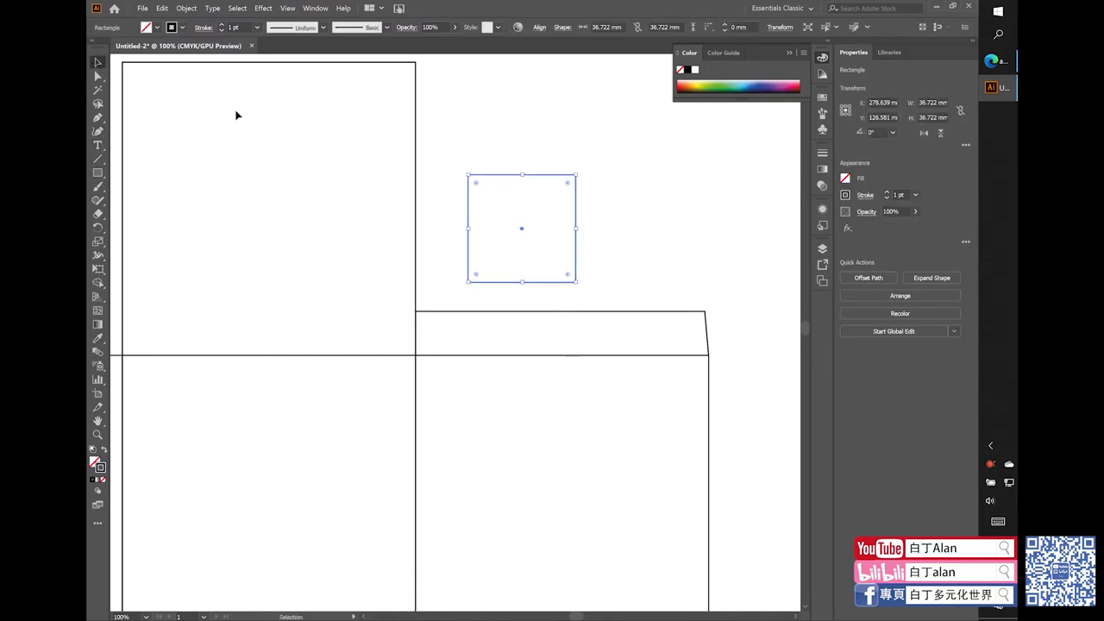
pyautogui.rightClick(574, 187)
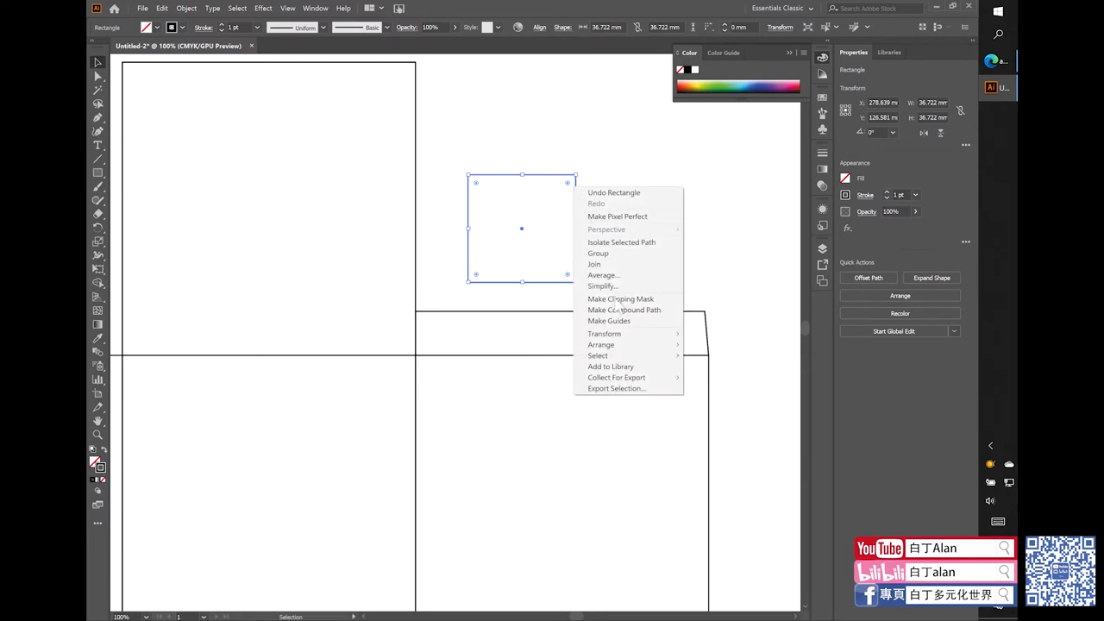
pyautogui.moveTo(605, 334)
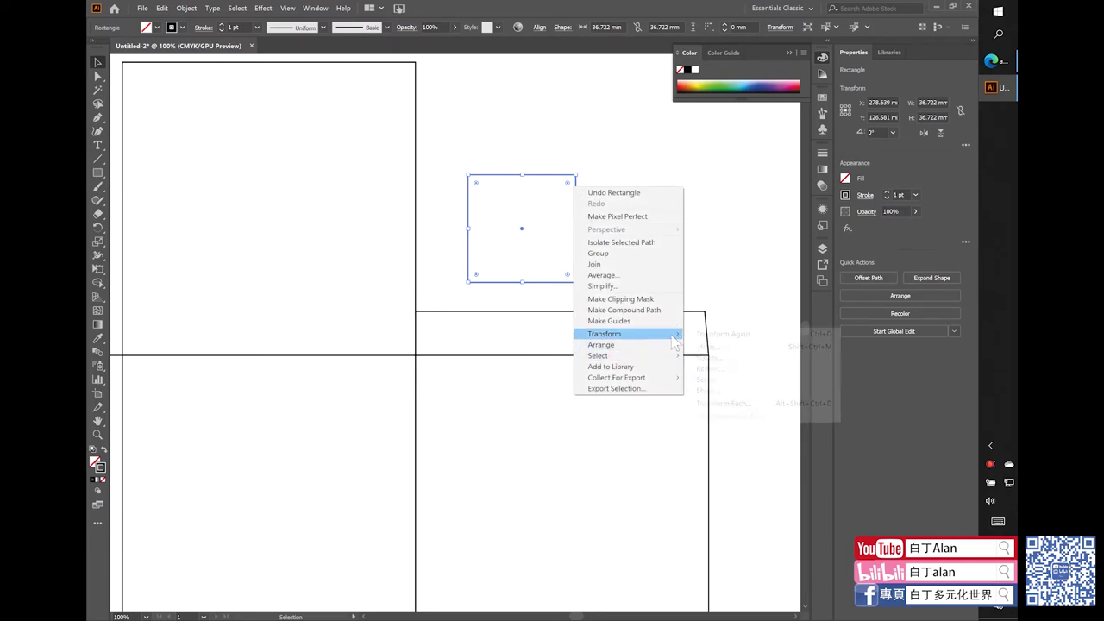
pyautogui.click(708, 357)
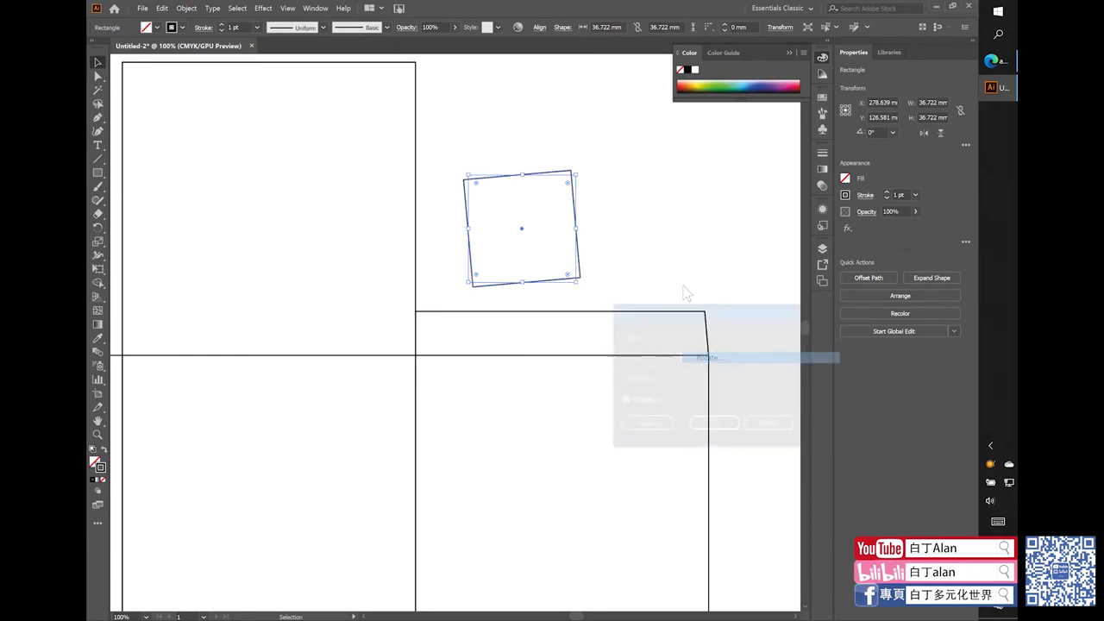
pyautogui.doubleClick(680, 356)
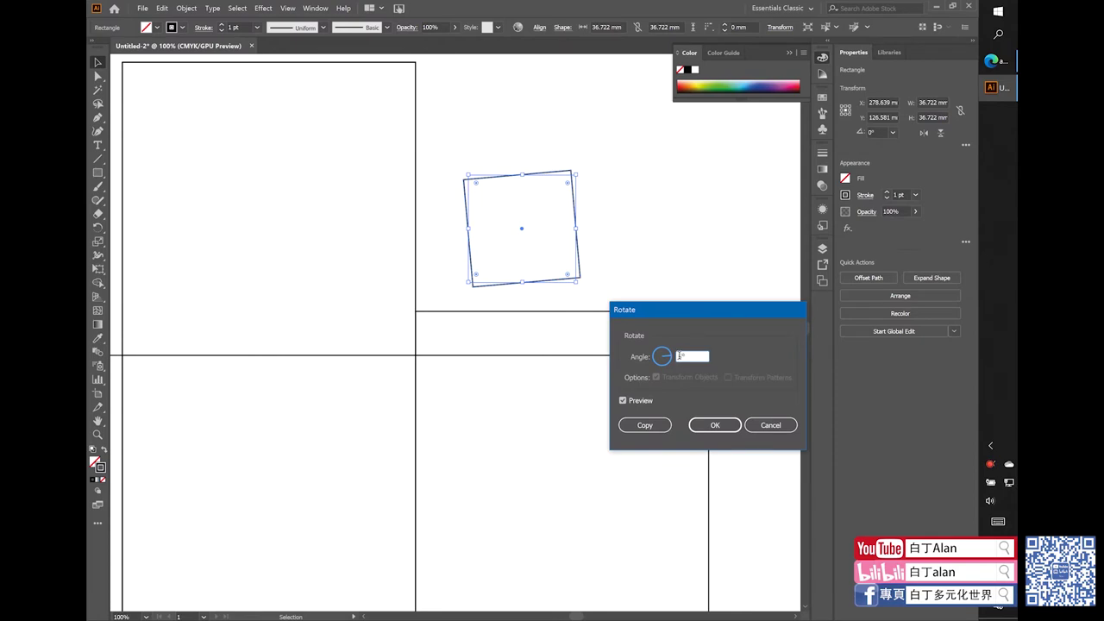
pyautogui.press('Return')
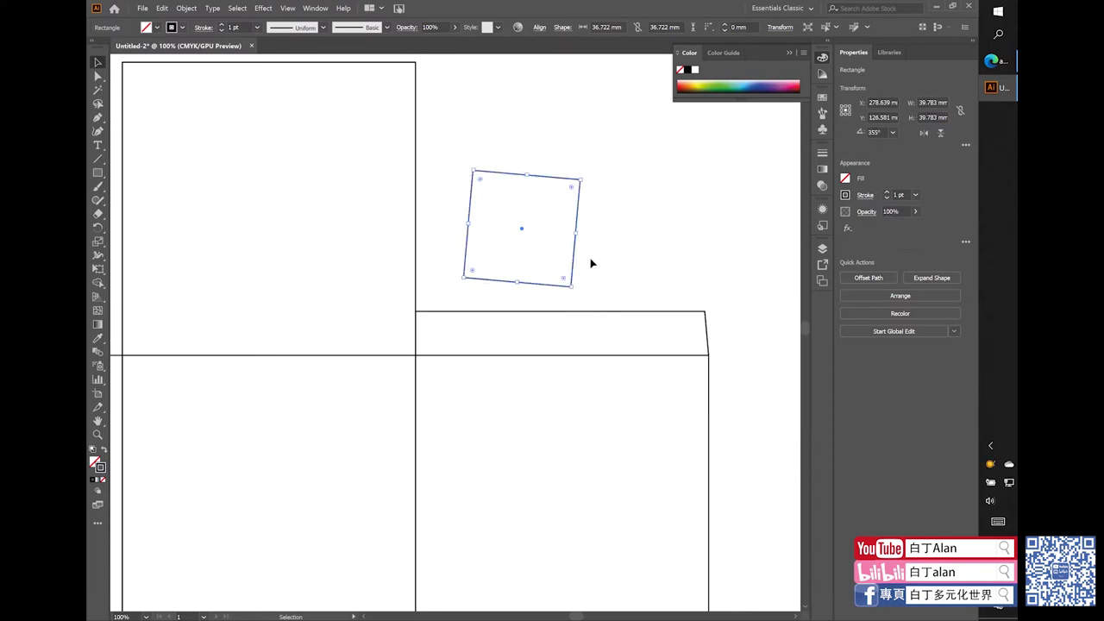
# - Snap the tilted square's corner onto the line crossing and subtract it from the tab with Minus Front
pyautogui.moveTo(570, 257); pyautogui.dragTo(418, 353)
pyautogui.keyDown('alt'); pyautogui.scroll(3, 418, 354); pyautogui.keyUp('alt')
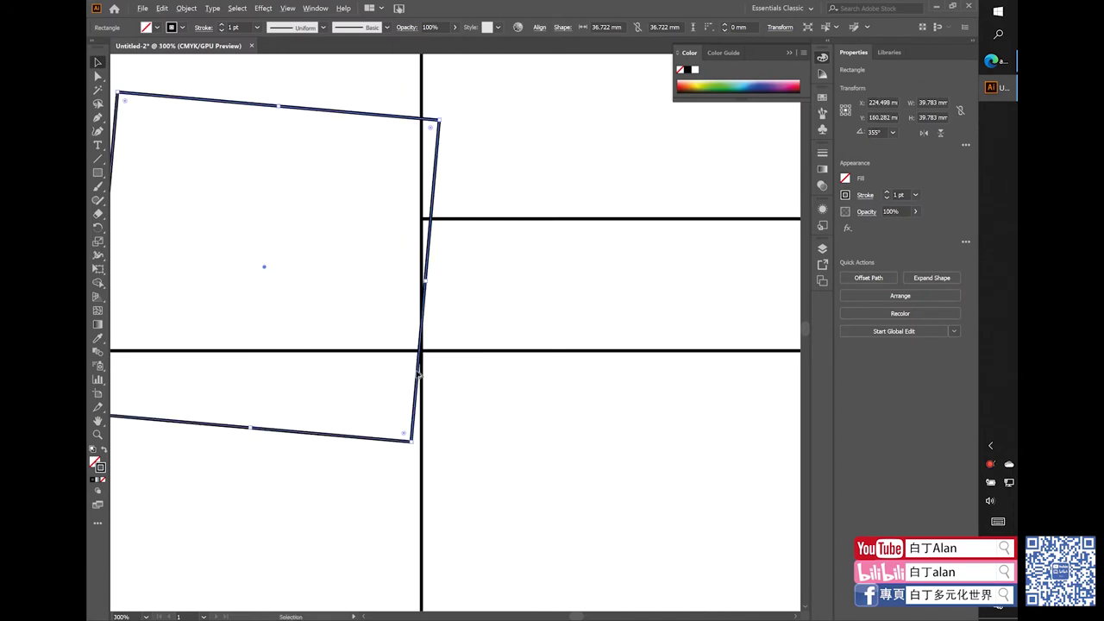
pyautogui.moveTo(420, 398); pyautogui.dragTo(423, 352)
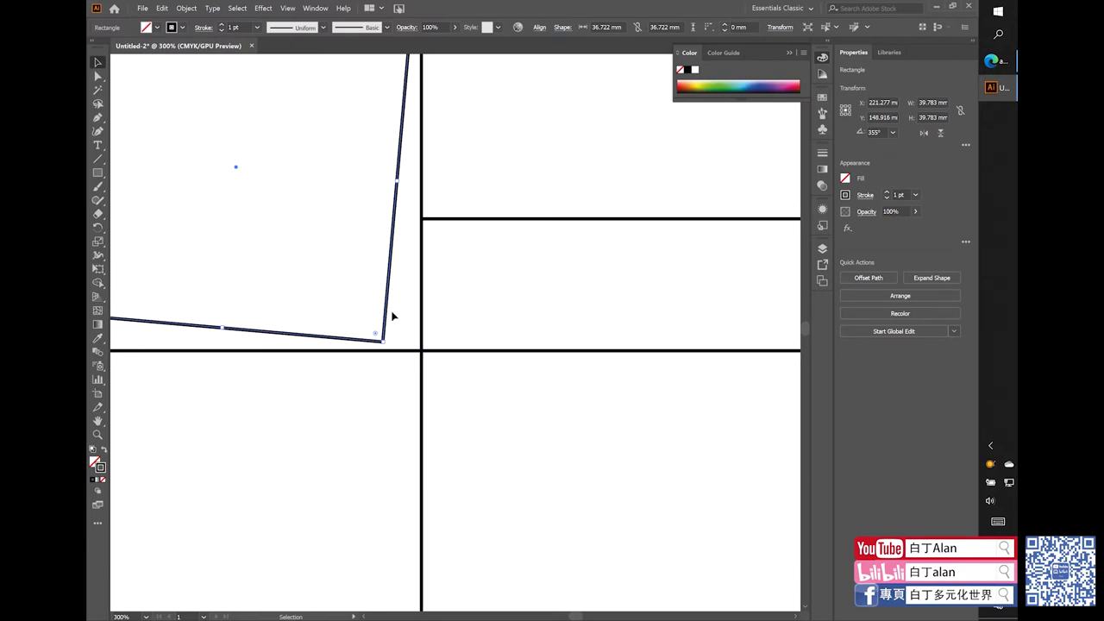
pyautogui.moveTo(388, 312); pyautogui.dragTo(426, 322)
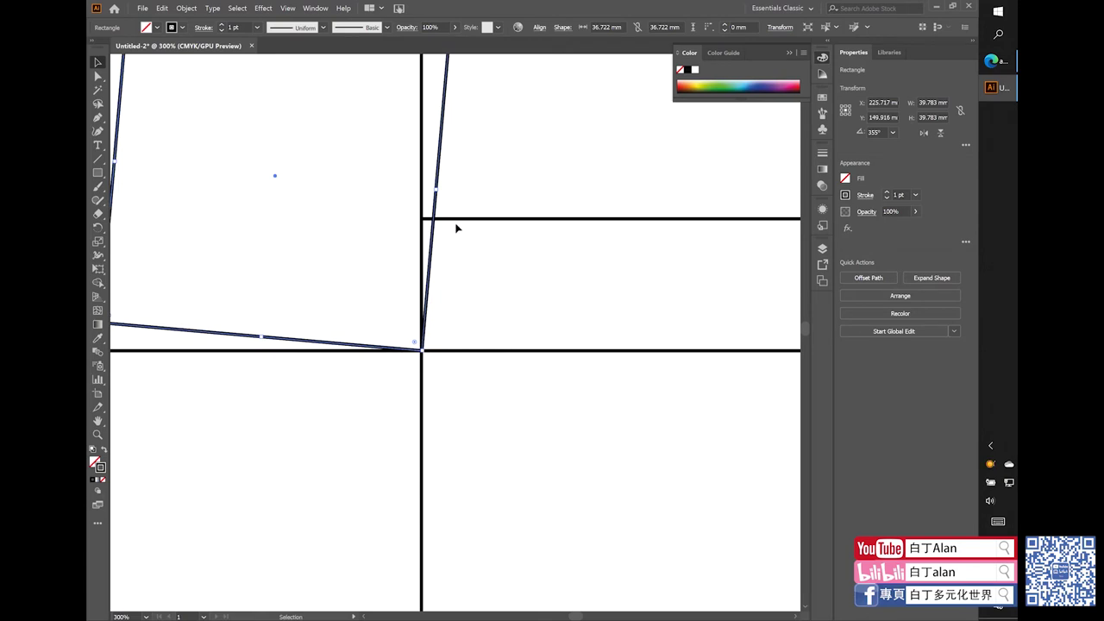
pyautogui.keyDown('shift'); pyautogui.click(518, 220); pyautogui.keyUp('shift')
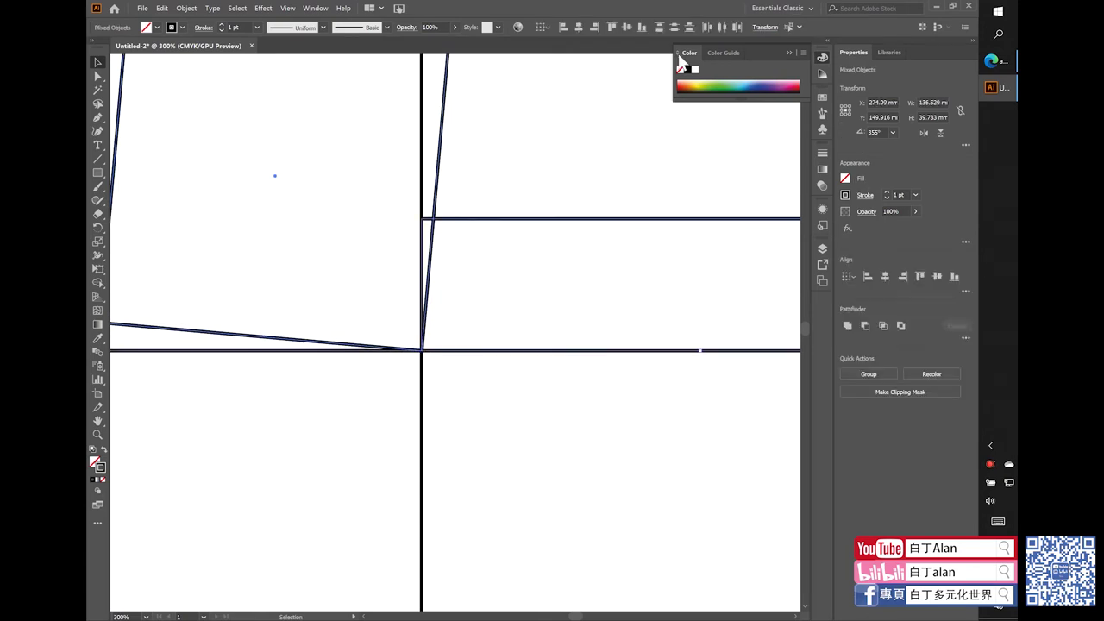
pyautogui.click(865, 326)
pyautogui.click(461, 143)
pyautogui.hotkey('ctrl', '1')
# - Duplicate the right flap's top tab, rotate it 180° and place it under the right flap
pyautogui.hotkey('ctrl', '+')
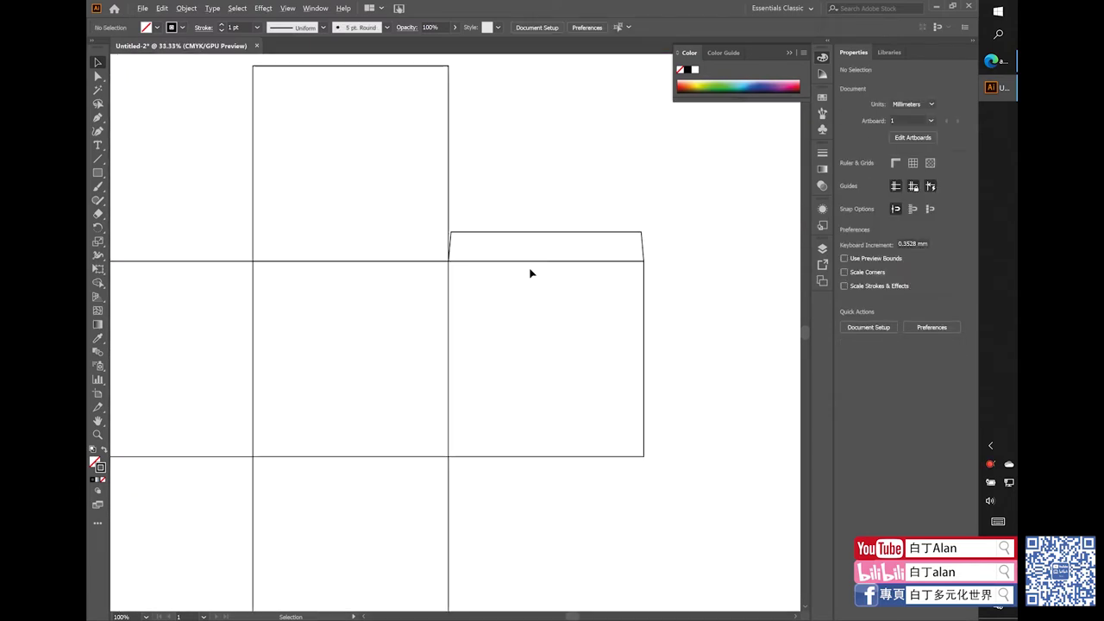
pyautogui.click(523, 233)
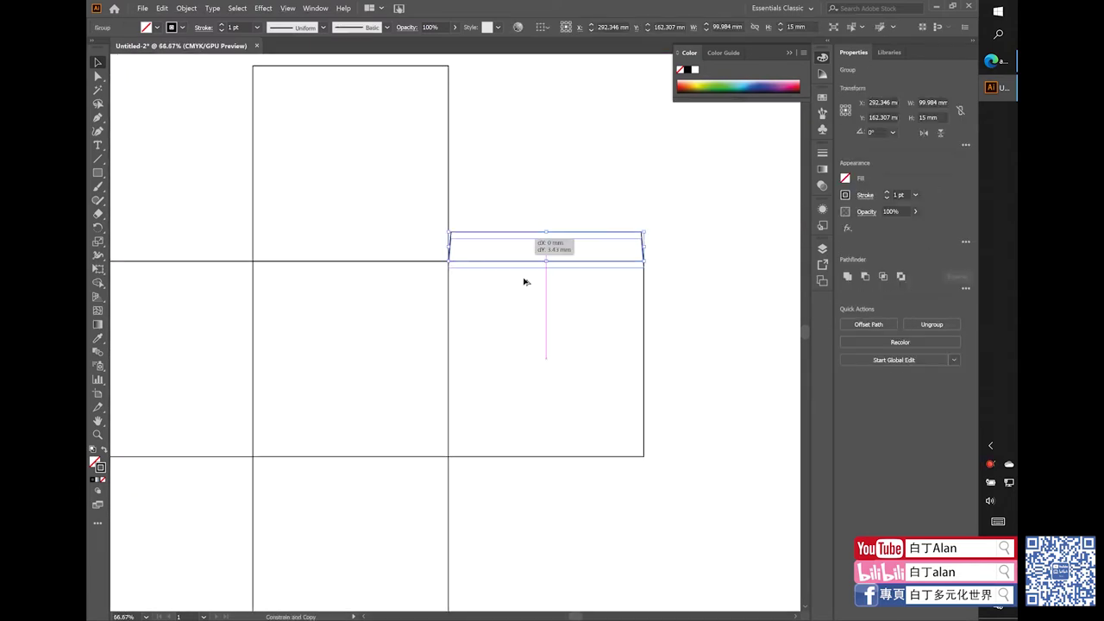
pyautogui.keyDown('alt'); pyautogui.moveTo(511, 234); pyautogui.dragTo(511, 343); pyautogui.keyUp('alt')
pyautogui.moveTo(648, 333)
pyautogui.mouseDown()
pyautogui.moveTo(543, 429)
pyautogui.moveTo(457, 387)
pyautogui.mouseUp()
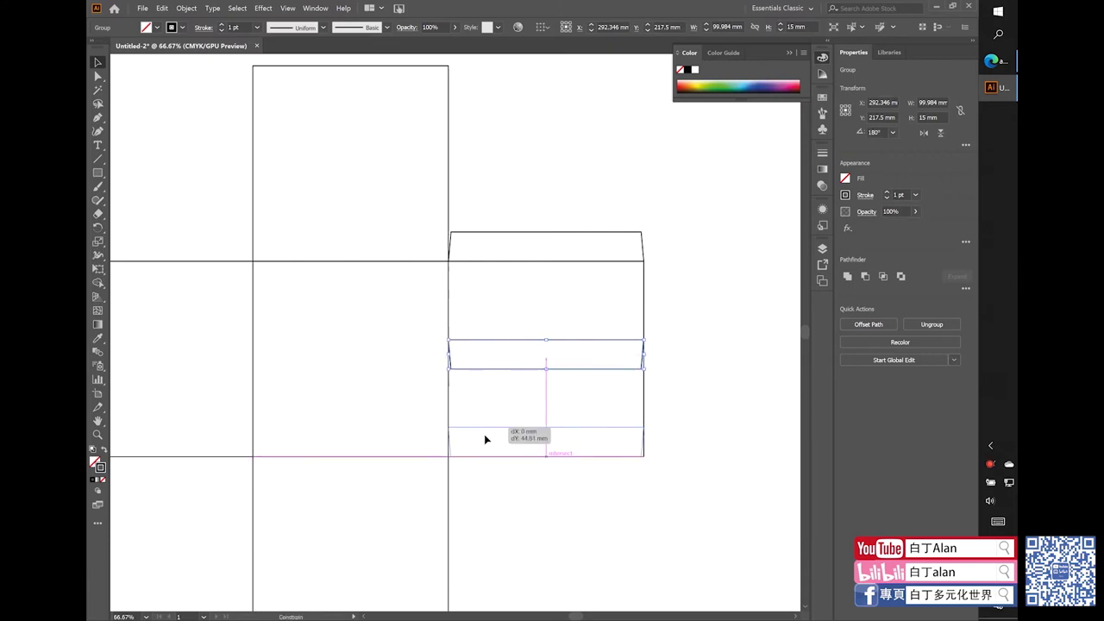
pyautogui.moveTo(493, 343); pyautogui.dragTo(489, 459)
# - Copy both right-flap tabs onto the left flap
pyautogui.hotkey('ctrl', '-')
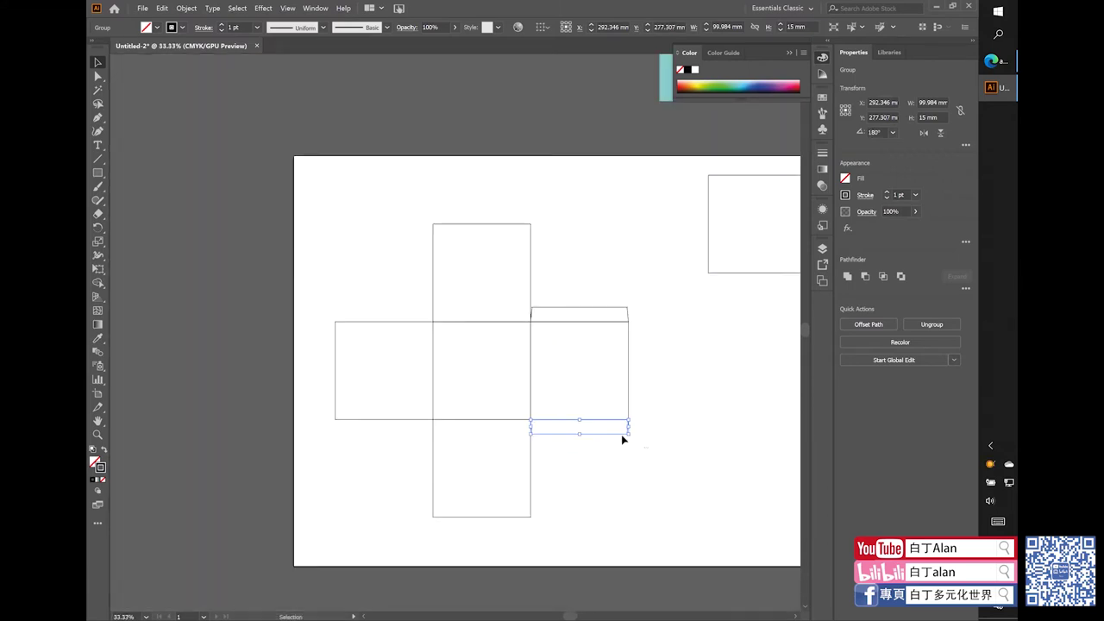
pyautogui.keyDown('shift'); pyautogui.click(589, 309); pyautogui.keyUp('shift')
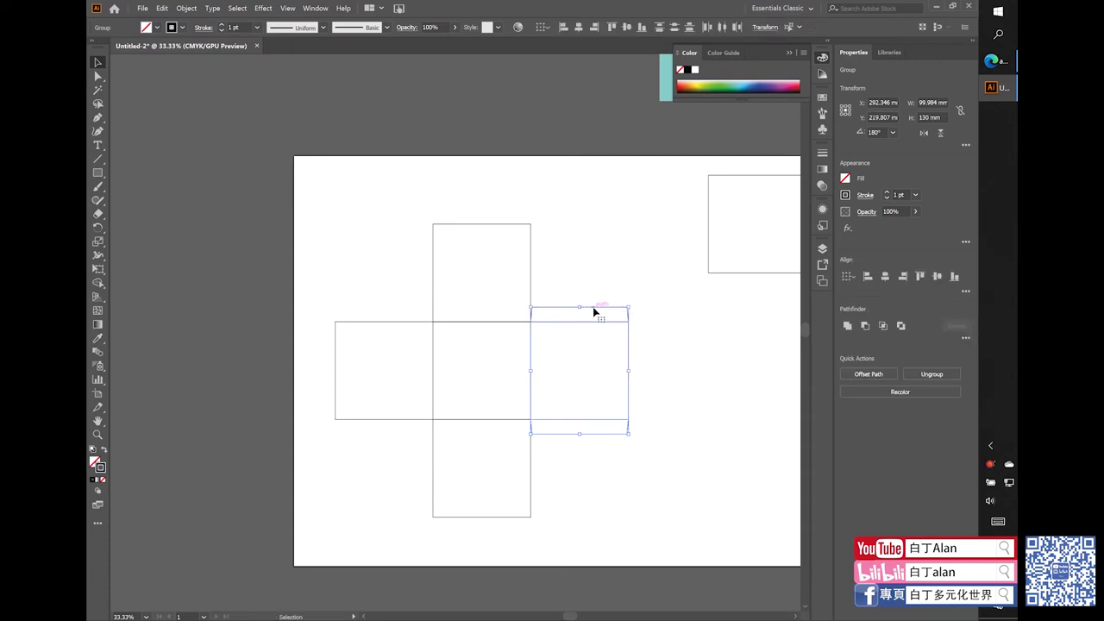
pyautogui.moveTo(578, 309); pyautogui.dragTo(398, 290)
pyautogui.click(390, 285)
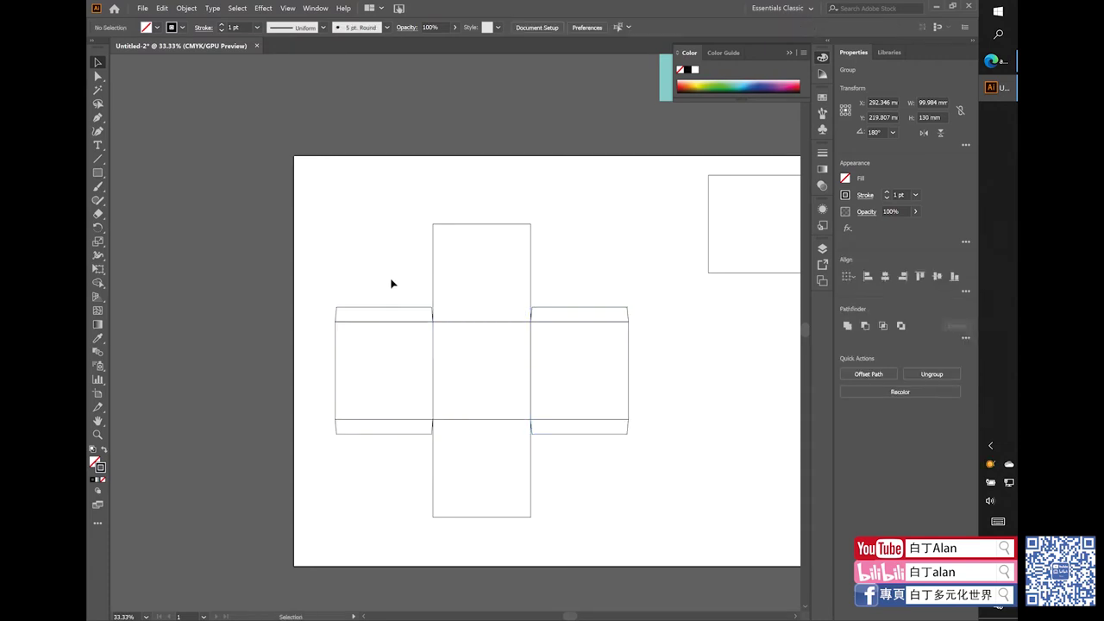
pyautogui.scroll(1, 446, 399)
pyautogui.scroll(-2, 515, 330)
# - Delete the spare square beside the net and open the Rectangle size dialog
pyautogui.scroll(1, 475, 339)
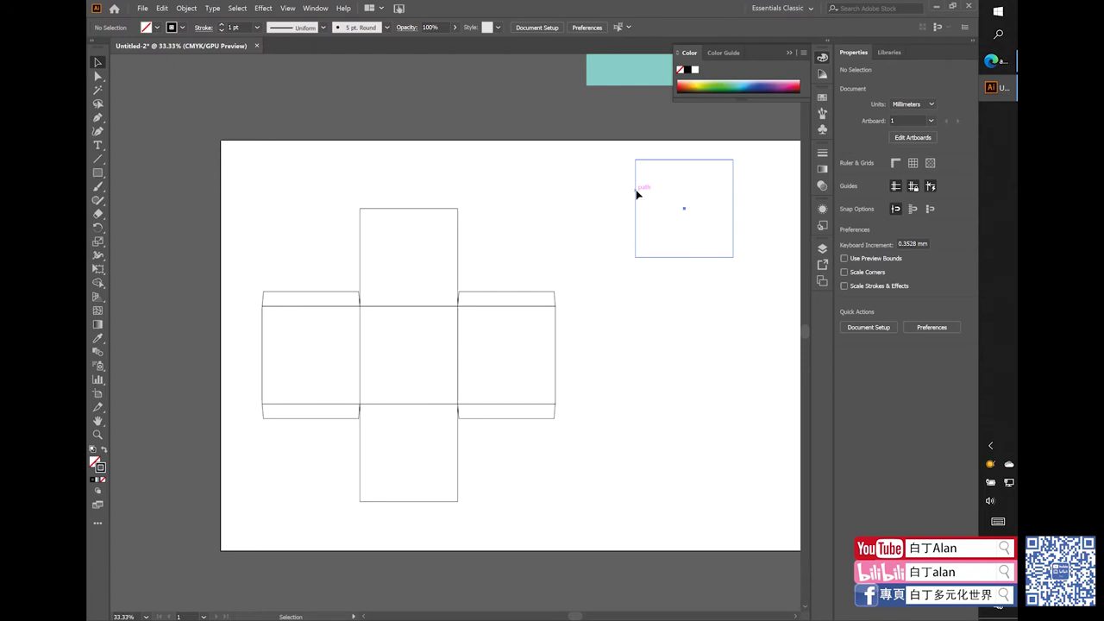
pyautogui.moveTo(637, 194)
pyautogui.mouseDown()
pyautogui.moveTo(360, 343)
pyautogui.moveTo(617, 345)
pyautogui.mouseUp()
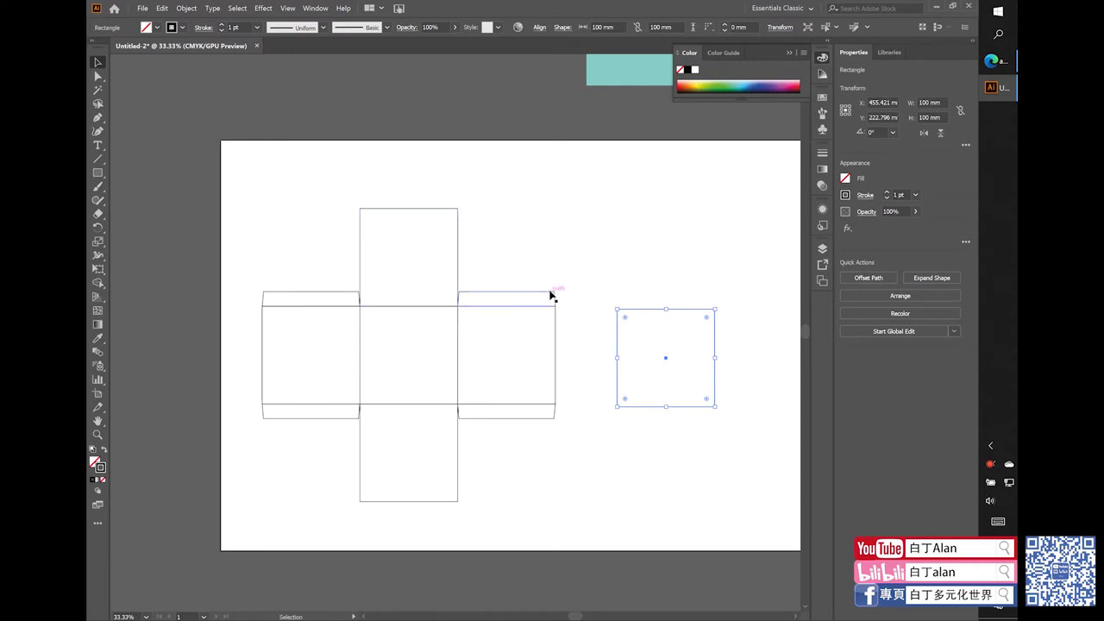
pyautogui.press('Delete')
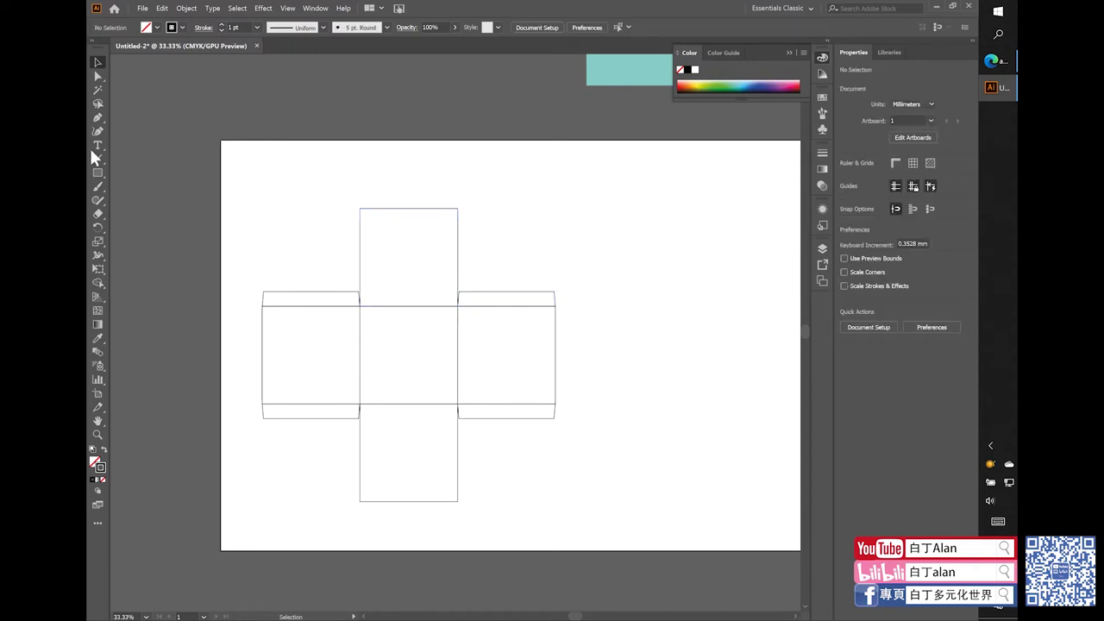
pyautogui.click(98, 173)
pyautogui.click(601, 325)
pyautogui.write('12')
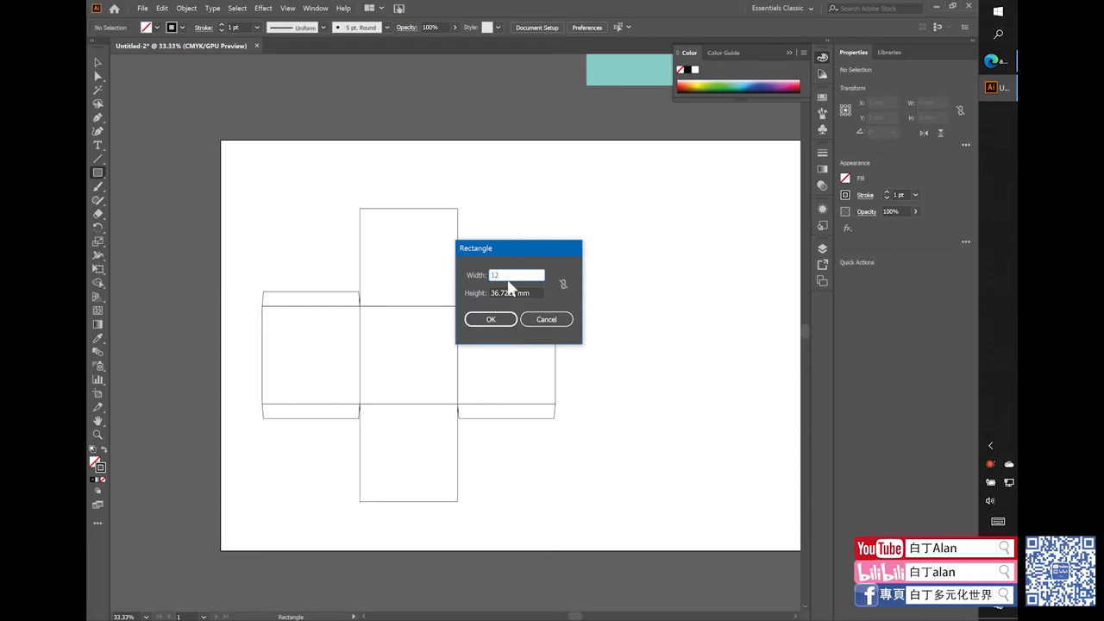
# - Replace an accidental 12 × 12 mm square with a 120 × 120 mm square right of the net
pyautogui.press('Tab')
pyautogui.click(488, 320)
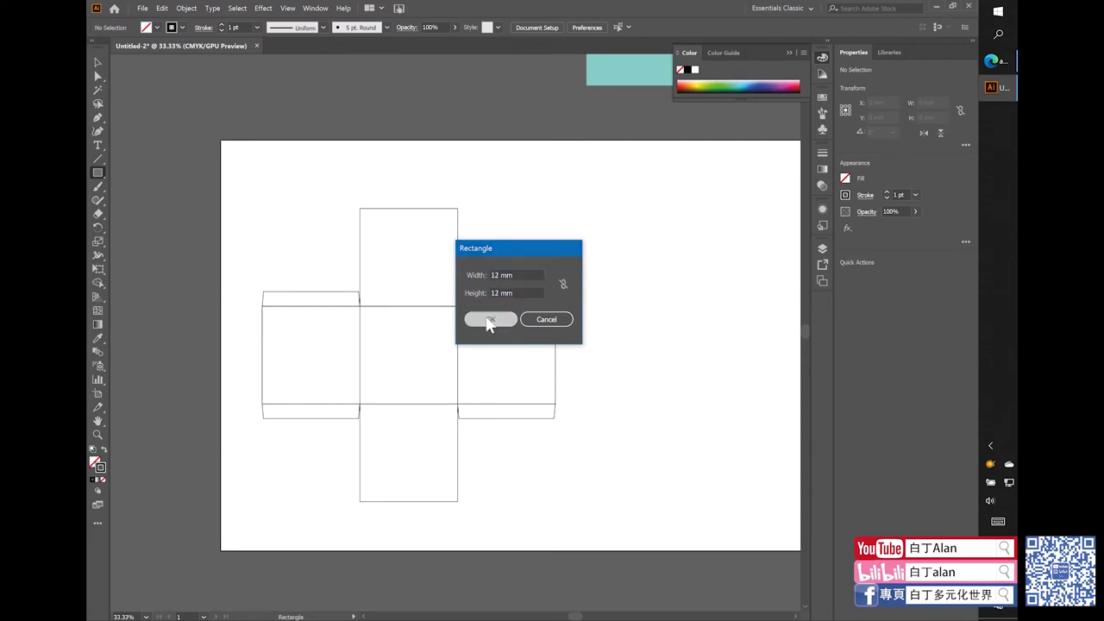
pyautogui.press('Delete')
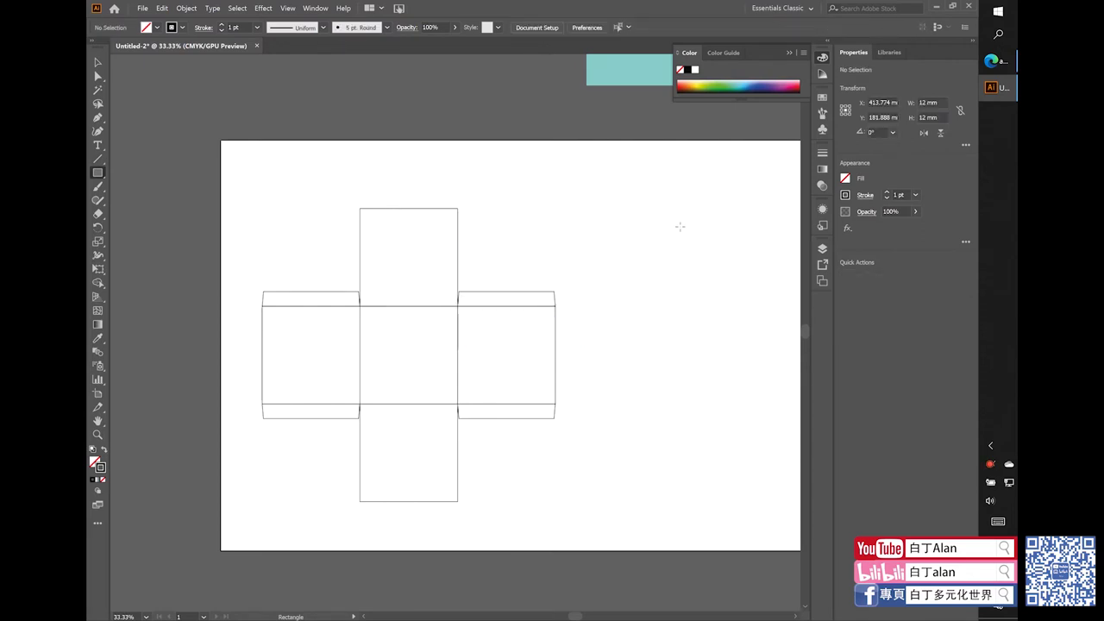
pyautogui.click(680, 223)
pyautogui.write('120')
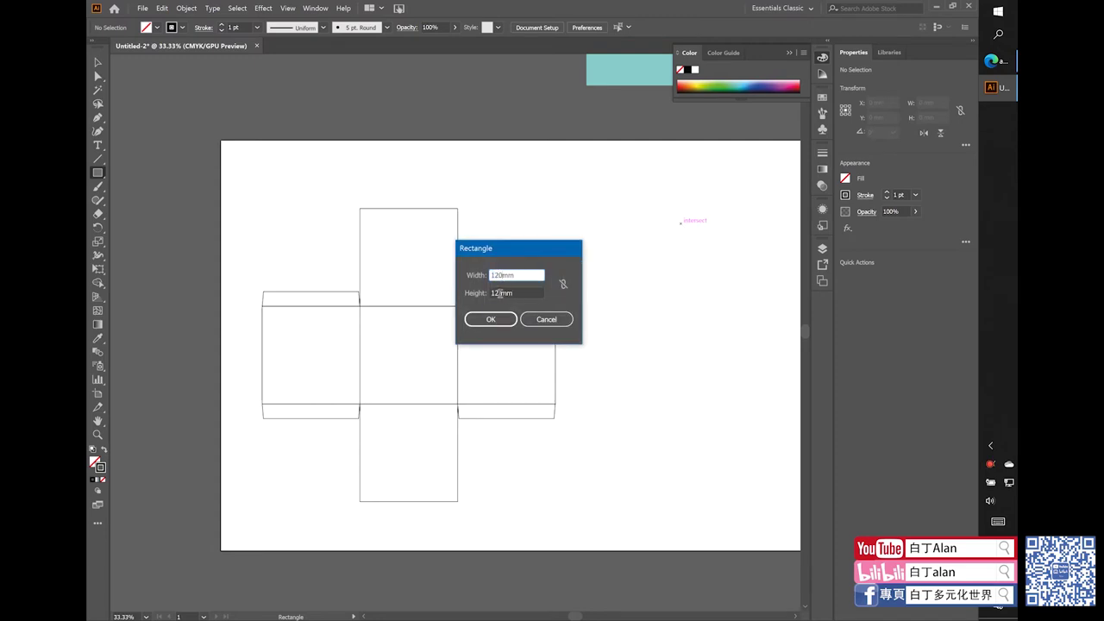
pyautogui.click(500, 293)
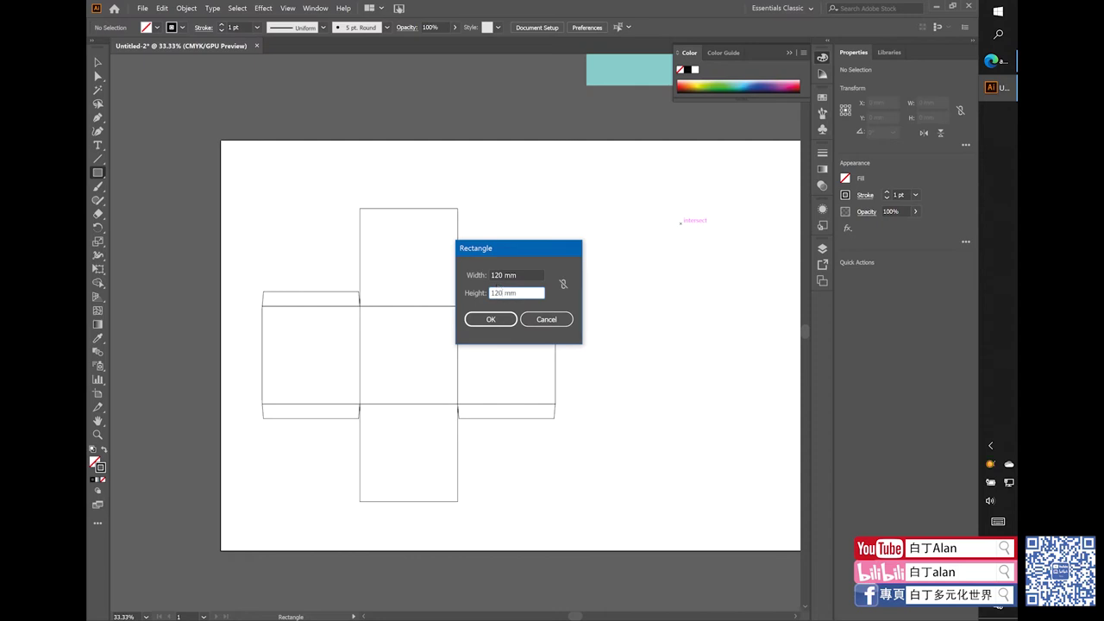
pyautogui.click(490, 320)
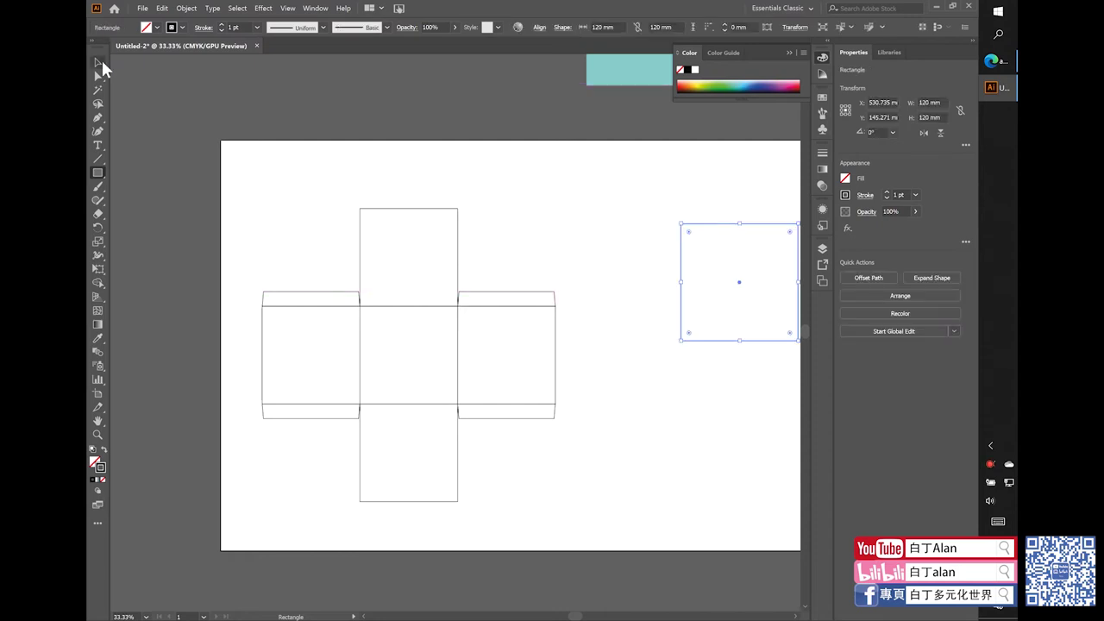
pyautogui.click(97, 62)
# - Move the 120 mm square level with the cross's middle row, undoing a trial side-panel move
pyautogui.moveTo(685, 267); pyautogui.dragTo(604, 339)
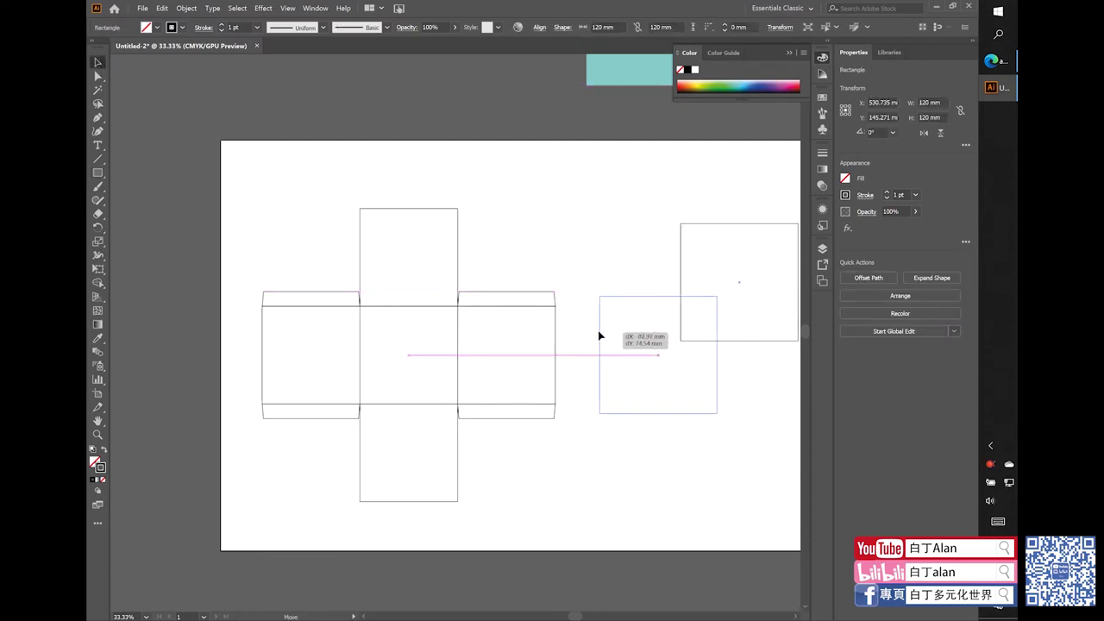
pyautogui.click(575, 431)
pyautogui.click(495, 303)
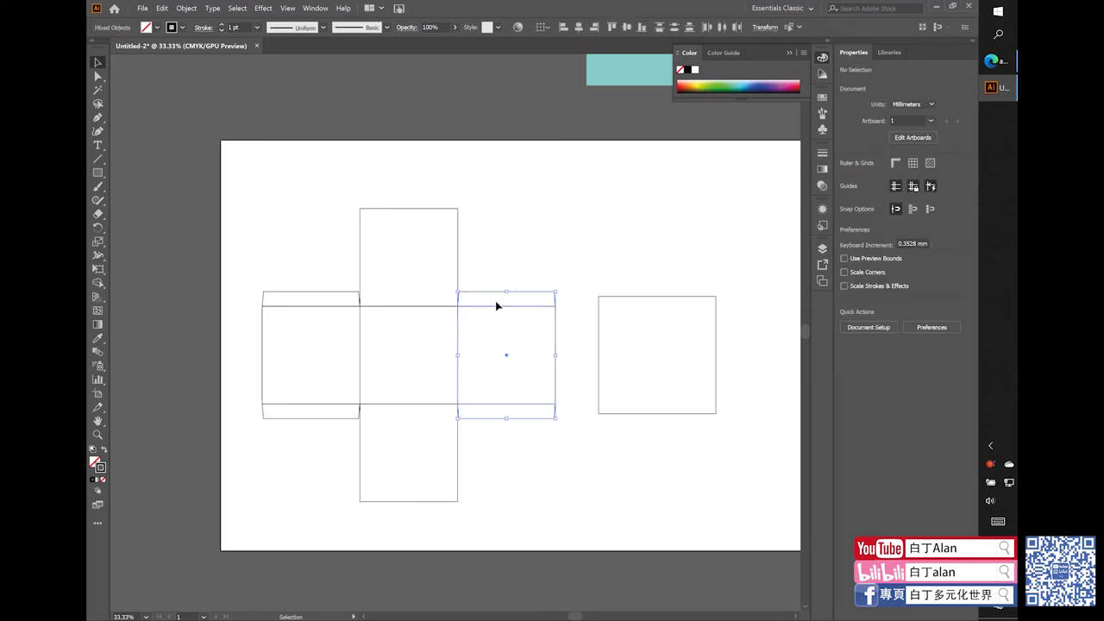
pyautogui.moveTo(493, 308); pyautogui.dragTo(744, 299)
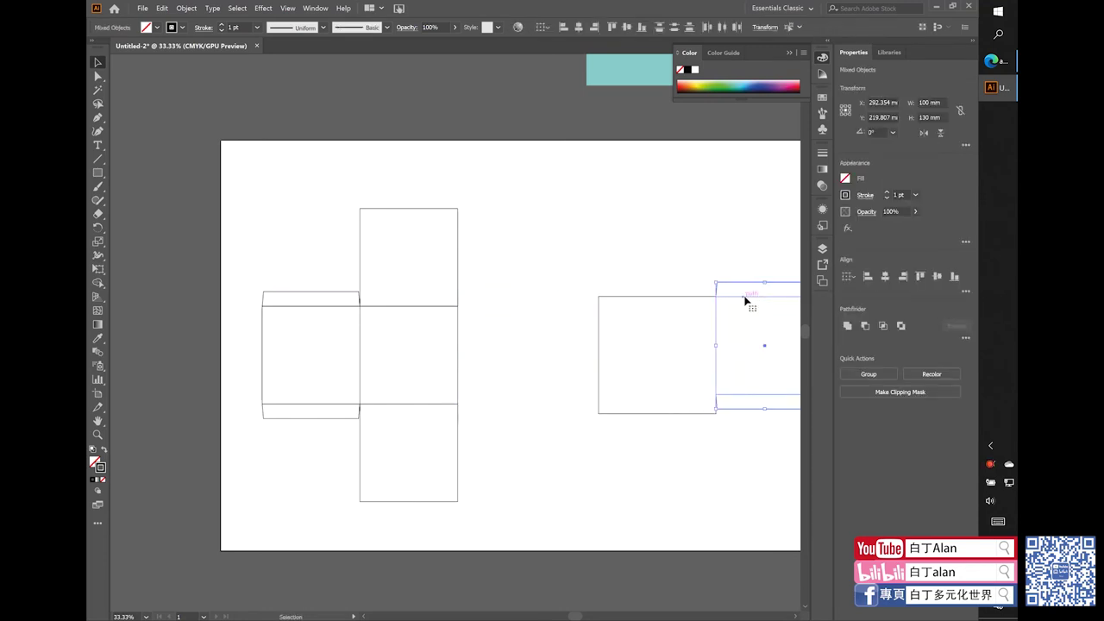
pyautogui.hotkey('ctrl', 'z')
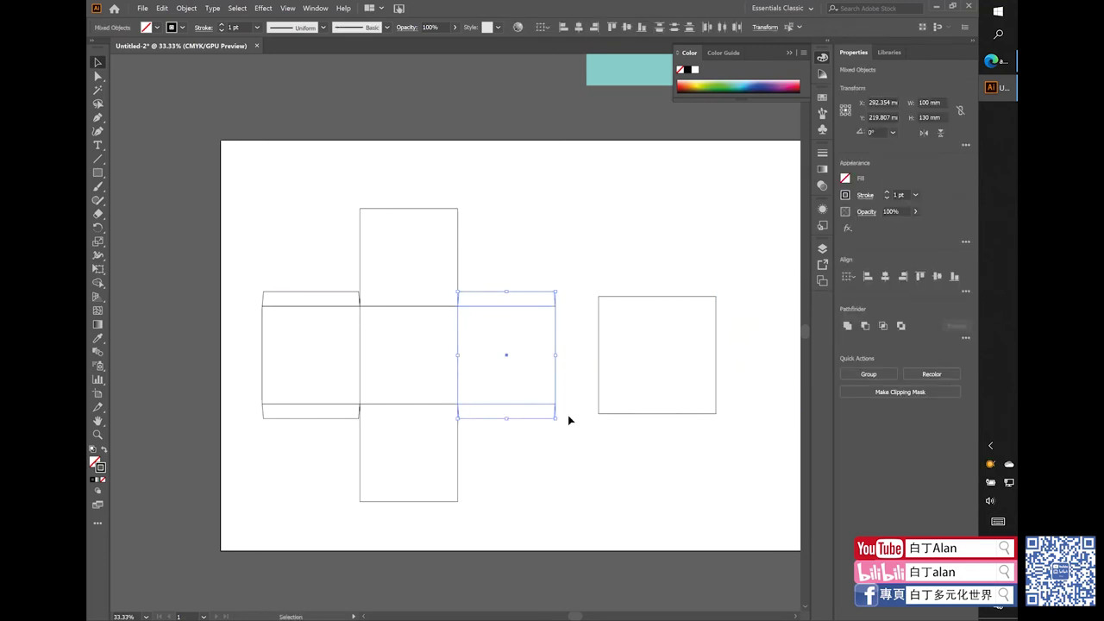
# - Trial-move the right side panel beside the square, grouping it and adjusting its bottom tab
pyautogui.moveTo(529, 407); pyautogui.dragTo(784, 393)
pyautogui.scroll(-1, 581, 352)
pyautogui.scroll(-2, 616, 345)
pyautogui.scroll(-2, 744, 320)
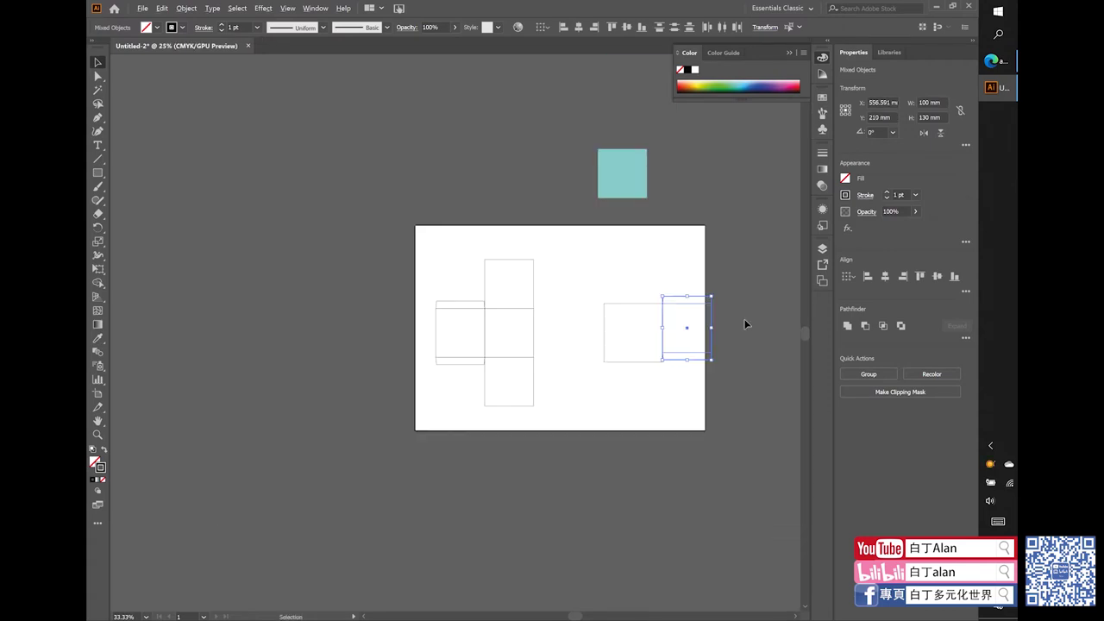
pyautogui.scroll(5, 725, 271)
pyautogui.hotkey('ctrl', 'g')
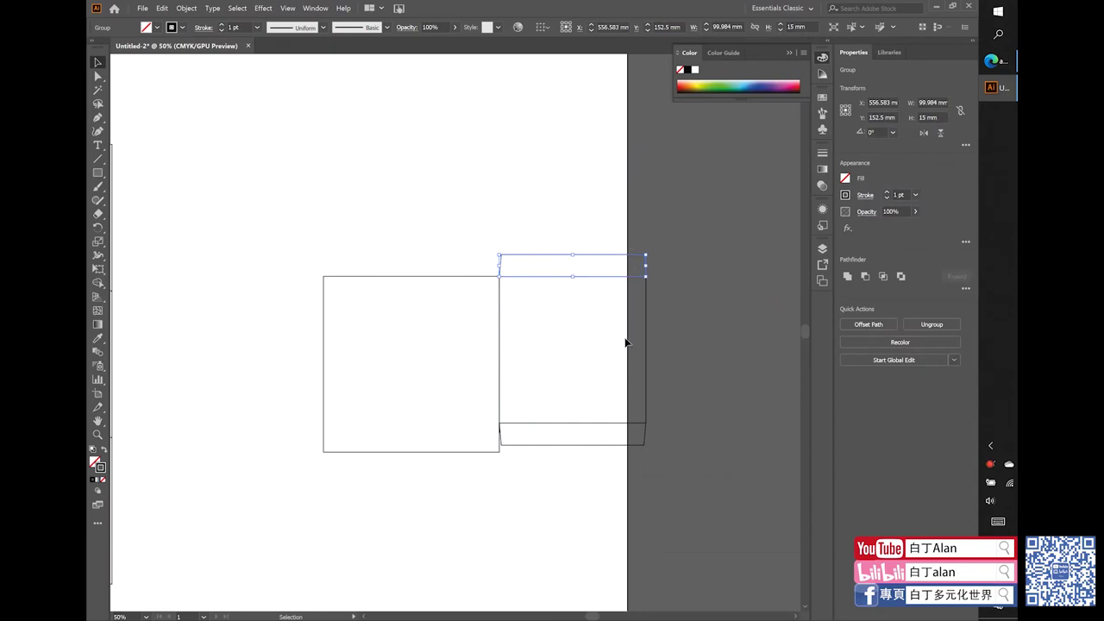
pyautogui.click(664, 476)
pyautogui.moveTo(637, 446)
pyautogui.mouseDown()
pyautogui.moveTo(648, 425)
pyautogui.moveTo(526, 451)
pyautogui.mouseUp()
pyautogui.click(648, 425)
pyautogui.scroll(-3, 634, 362)
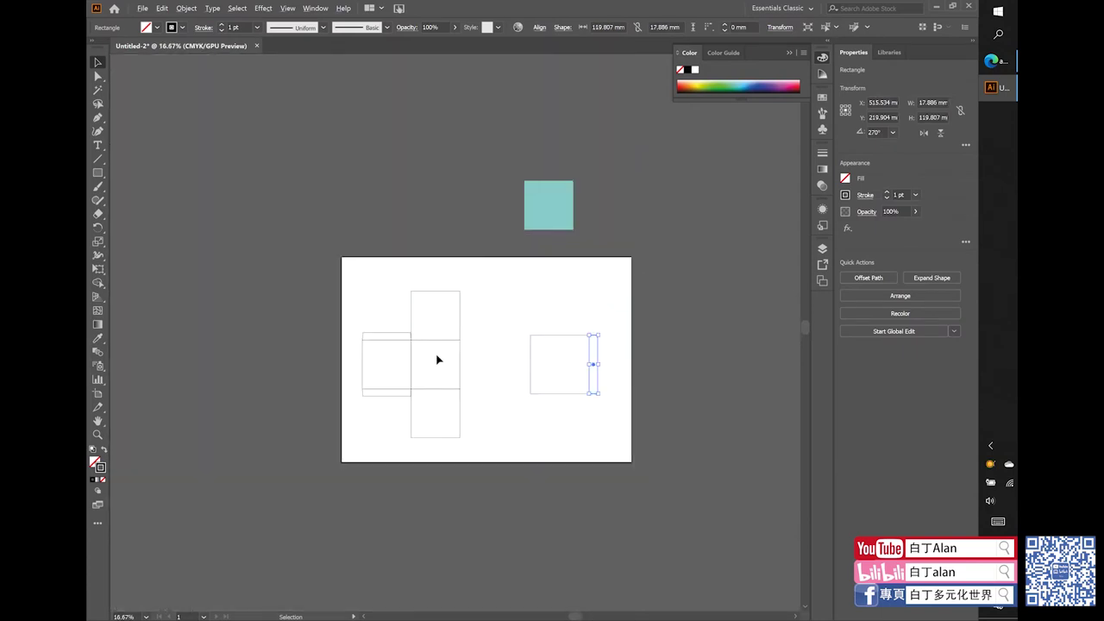
pyautogui.scroll(2, 437, 359)
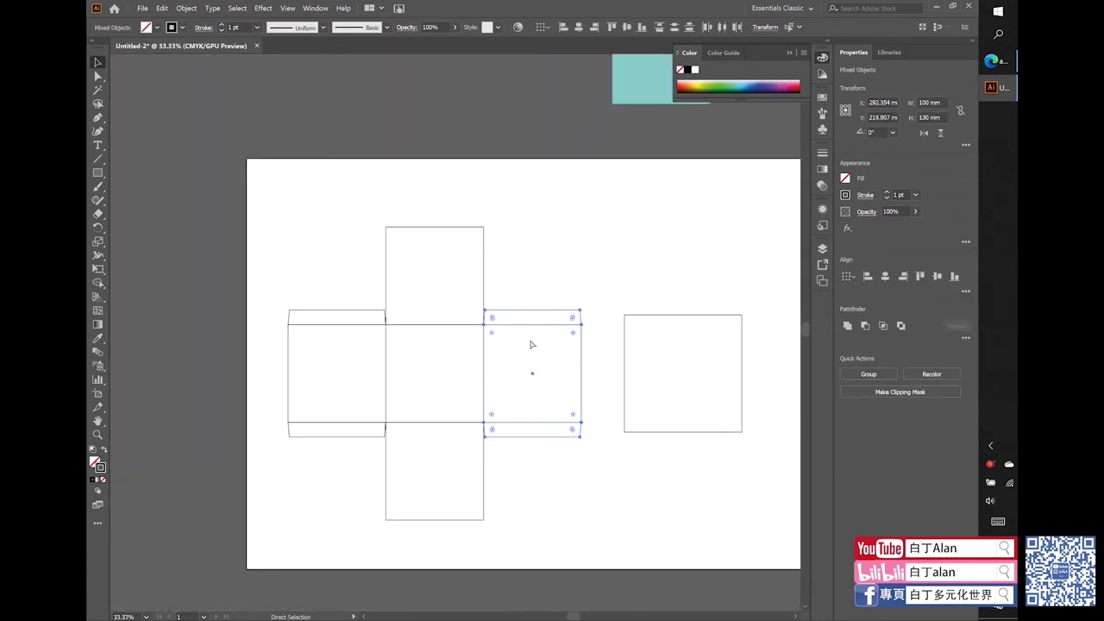
# - Move the right side panel beside the square and delete its bottom tab
pyautogui.hotkey('ctrl', 'shift', 'a')
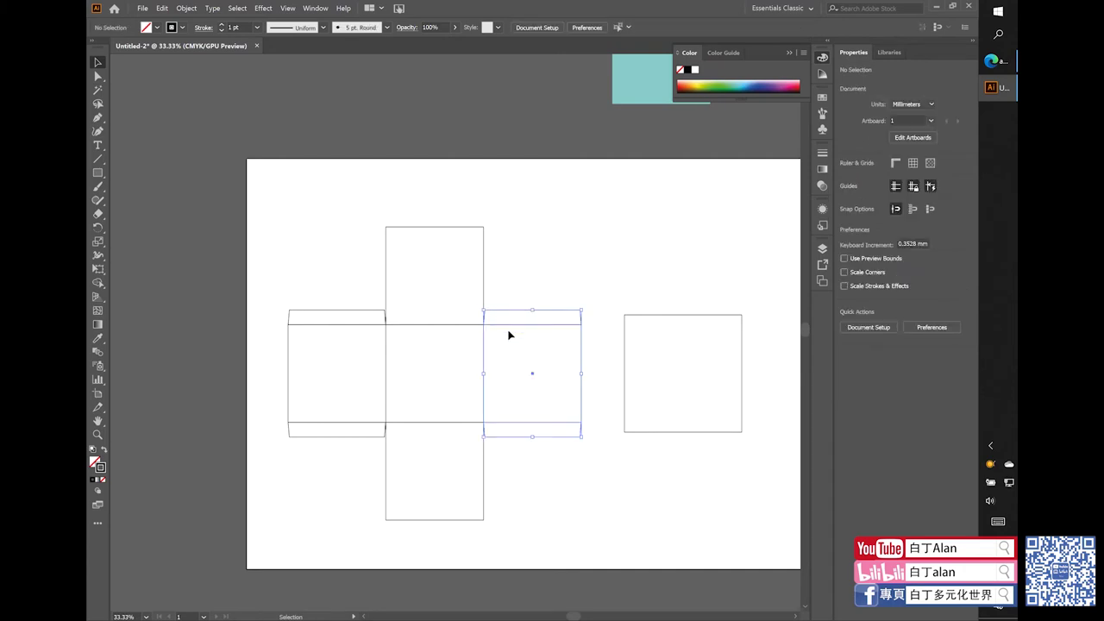
pyautogui.moveTo(504, 330); pyautogui.dragTo(762, 318)
pyautogui.scroll(-2, 599, 337)
pyautogui.scroll(2, 711, 395)
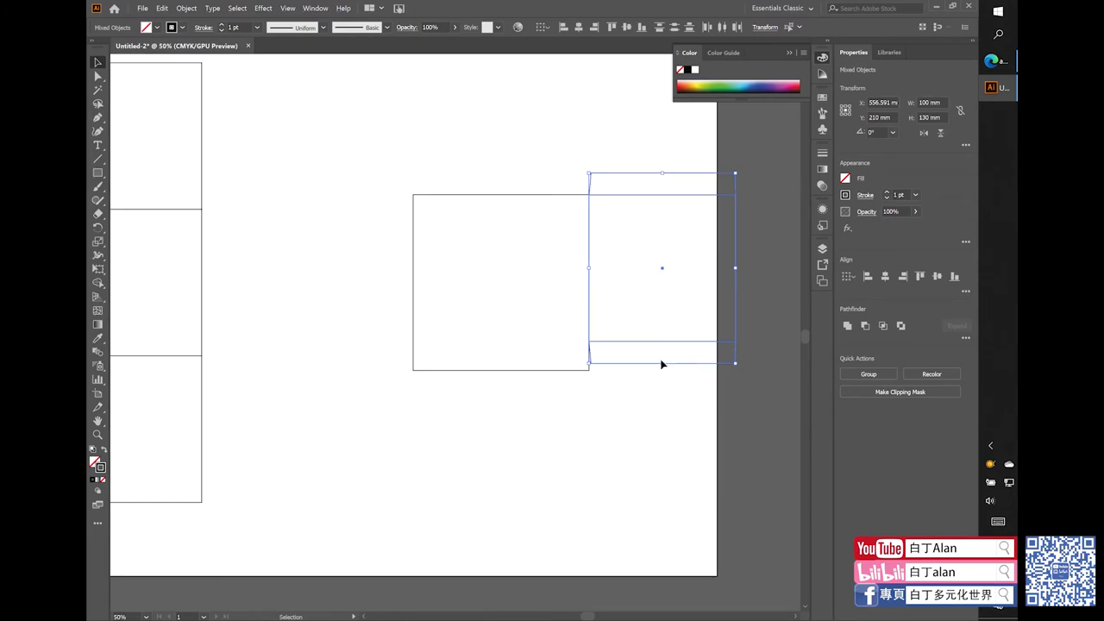
pyautogui.moveTo(661, 364); pyautogui.dragTo(661, 402)
pyautogui.click(605, 395)
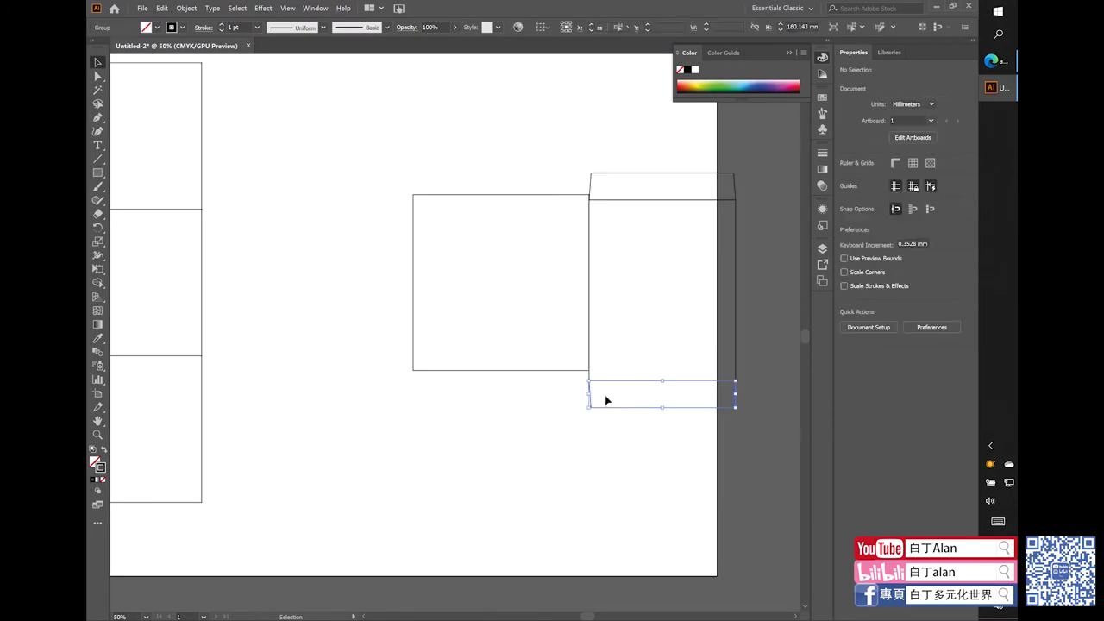
pyautogui.press('Delete')
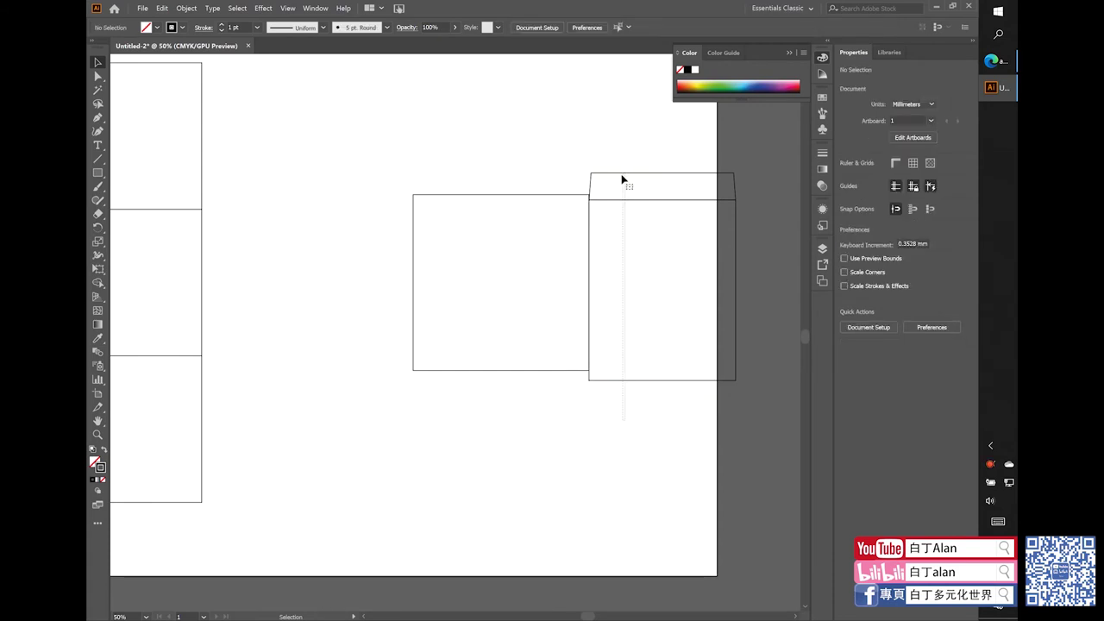
# - Trim the side panel to 120 mm tall and snap its top tab back onto its edge
pyautogui.moveTo(622, 180)
pyautogui.mouseDown()
pyautogui.moveTo(593, 381)
pyautogui.moveTo(604, 372)
pyautogui.mouseUp()
pyautogui.click(631, 196)
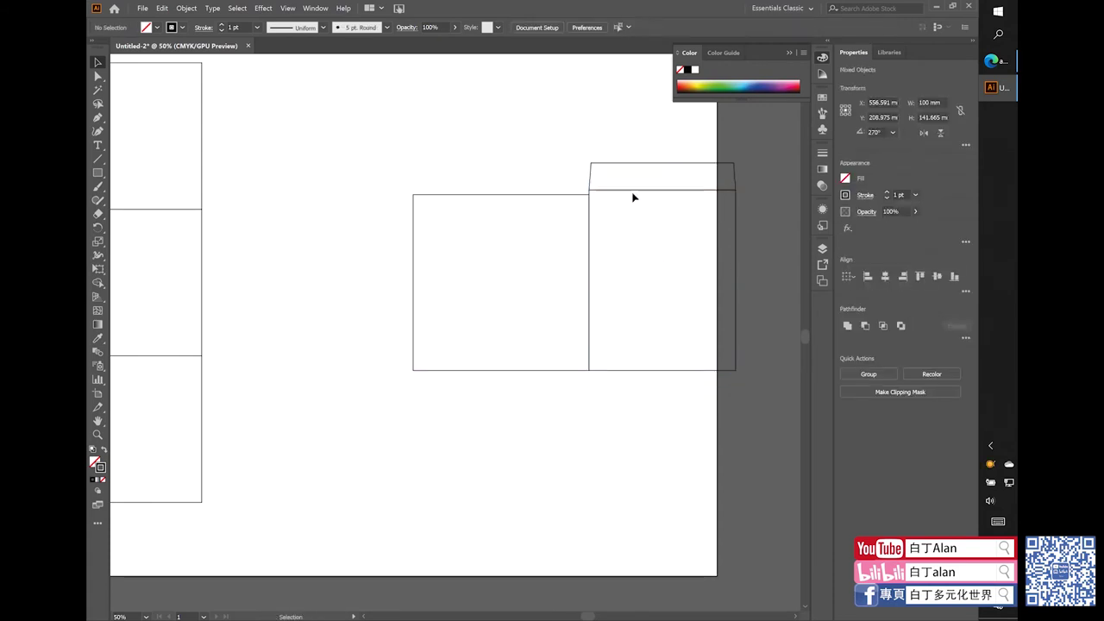
pyautogui.click(735, 211)
pyautogui.moveTo(663, 190); pyautogui.dragTo(662, 194)
pyautogui.scroll(2, 663, 196)
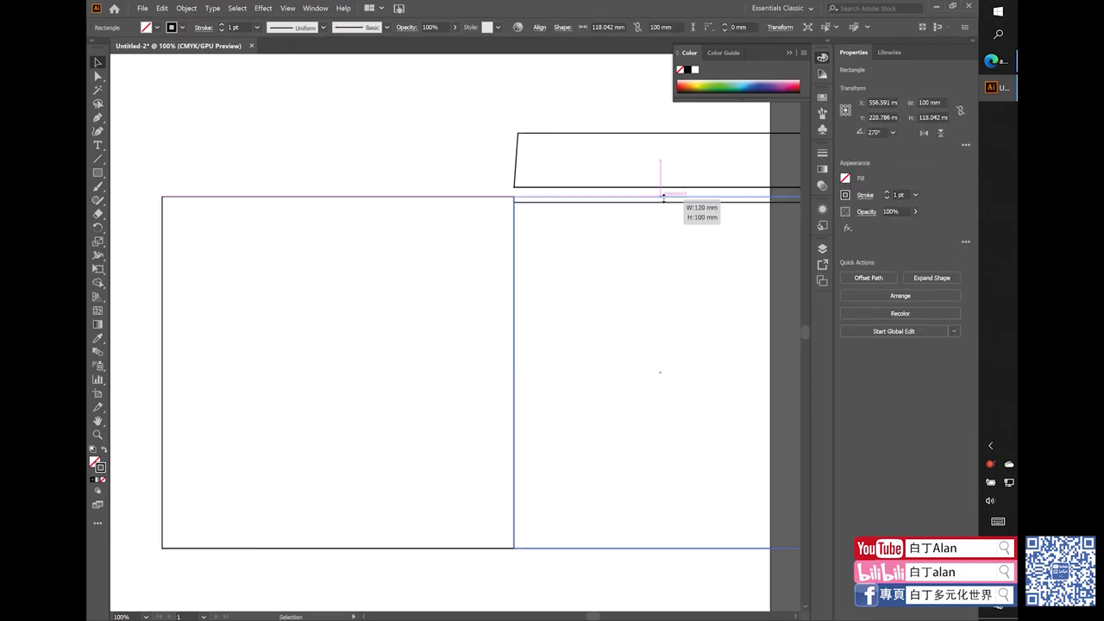
pyautogui.click(623, 164)
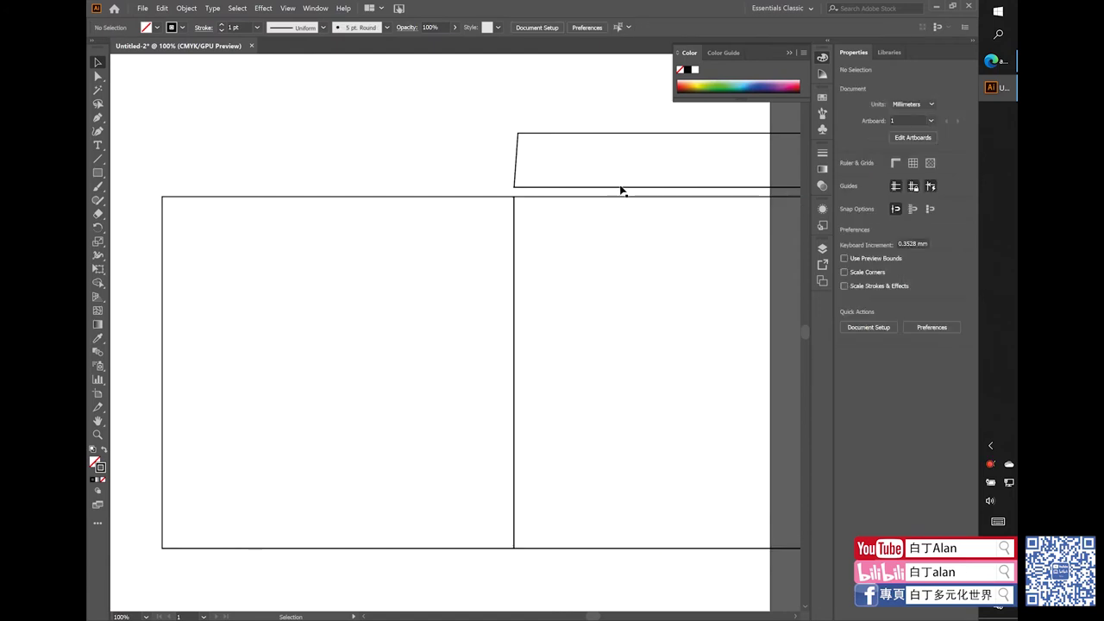
pyautogui.moveTo(620, 190); pyautogui.dragTo(621, 198)
pyautogui.scroll(-2, 443, 168)
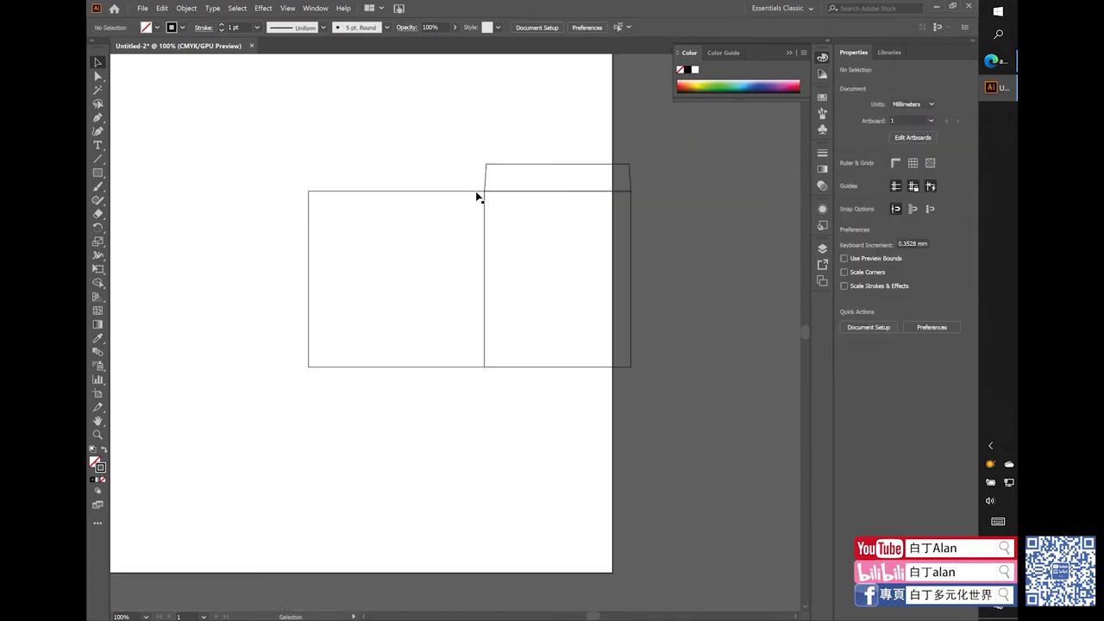
pyautogui.moveTo(658, 252); pyautogui.dragTo(603, 232)
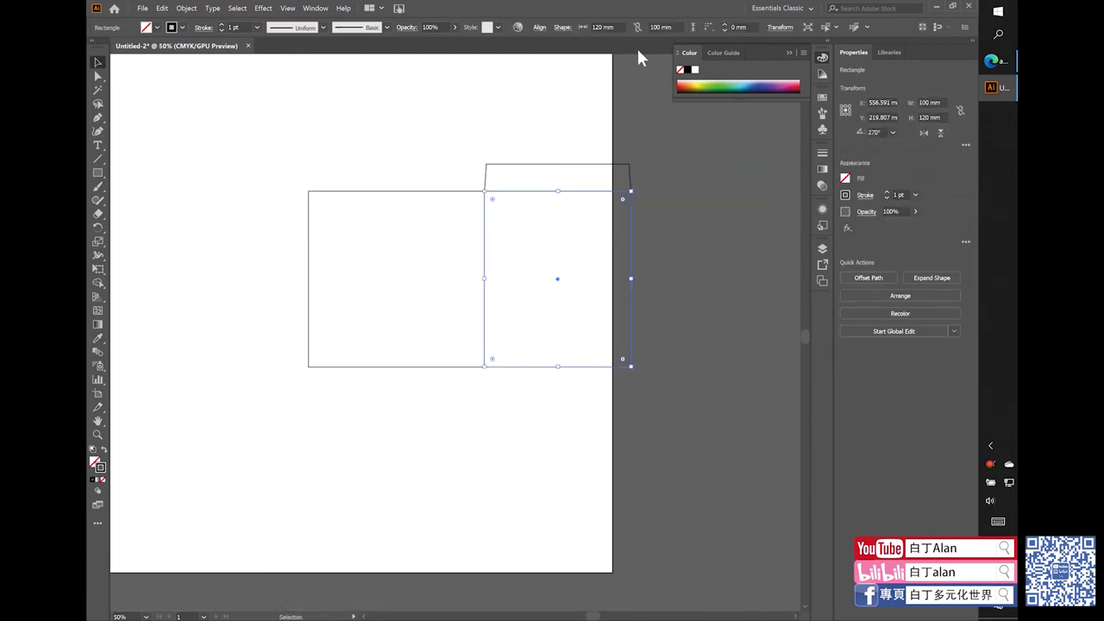
# - Shrink the side panel to a 10 mm wide strip against the square's right edge
pyautogui.click(608, 27)
pyautogui.write('10')
pyautogui.press('Tab')
pyautogui.write('10')
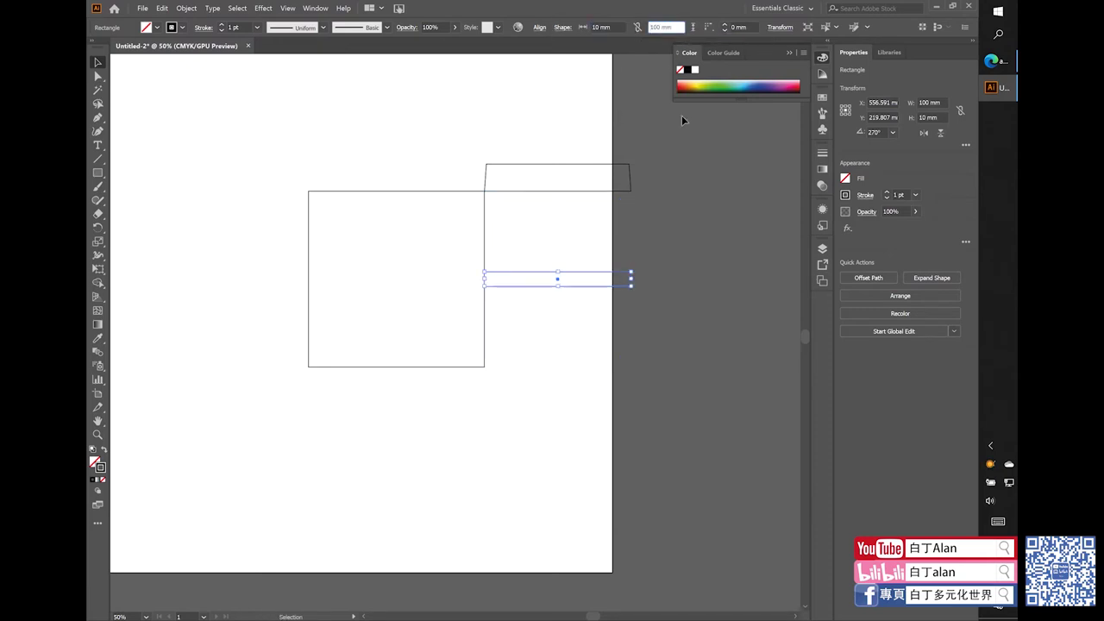
pyautogui.hotkey('ctrl', 'z')
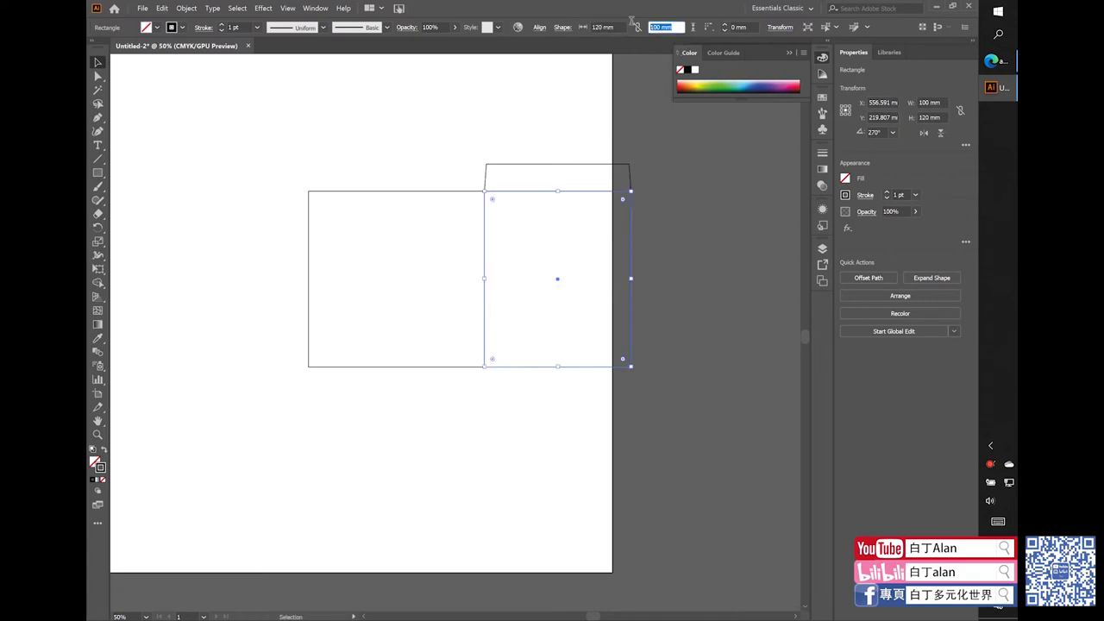
pyautogui.write('10')
pyautogui.press('Return')
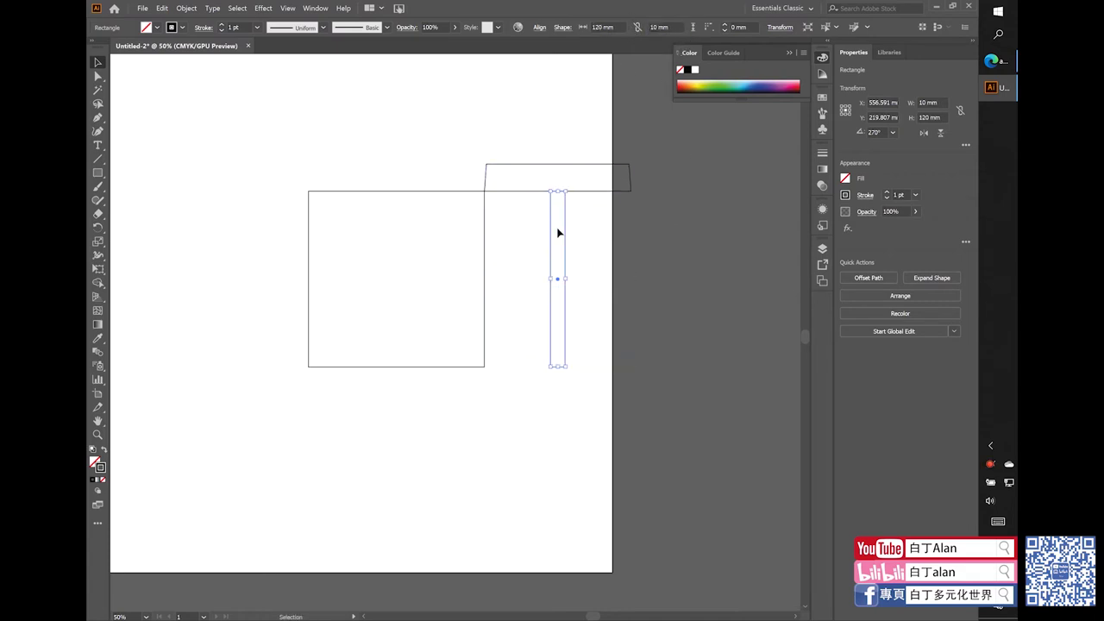
pyautogui.moveTo(553, 229); pyautogui.dragTo(493, 231)
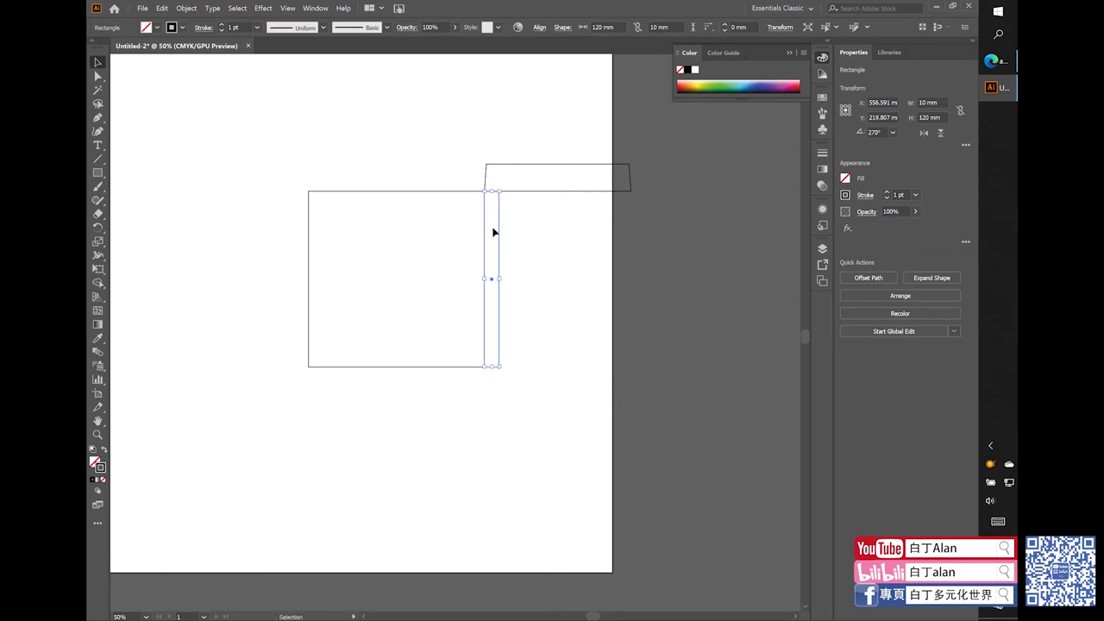
# - Narrow the strip's top tab to 10 mm wide
pyautogui.click(629, 178)
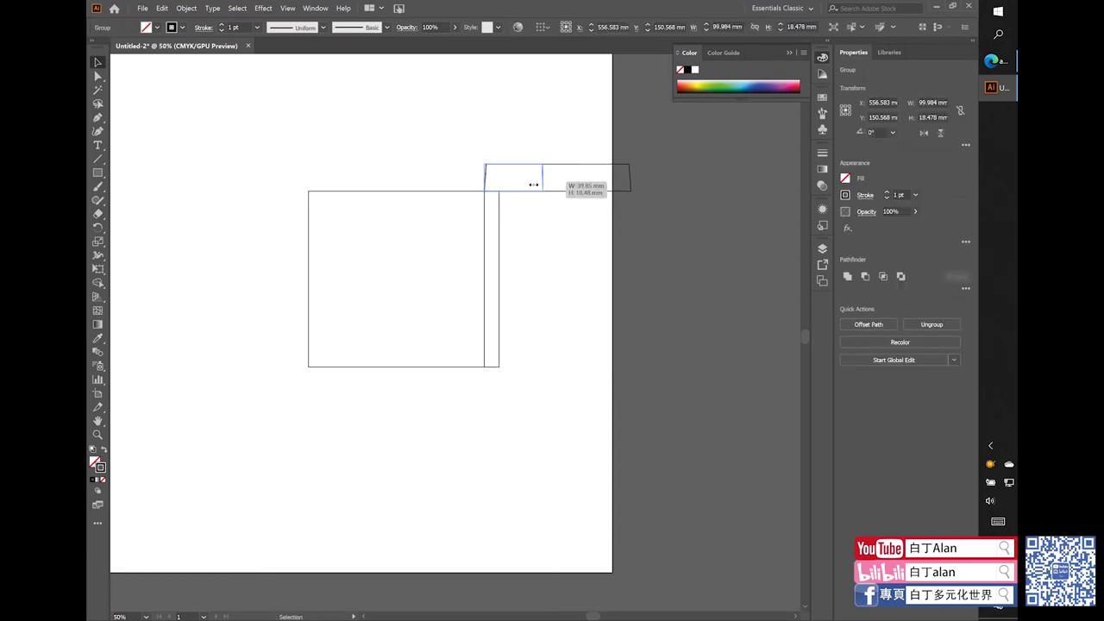
pyautogui.moveTo(632, 180); pyautogui.dragTo(500, 180)
pyautogui.scroll(3, 485, 175)
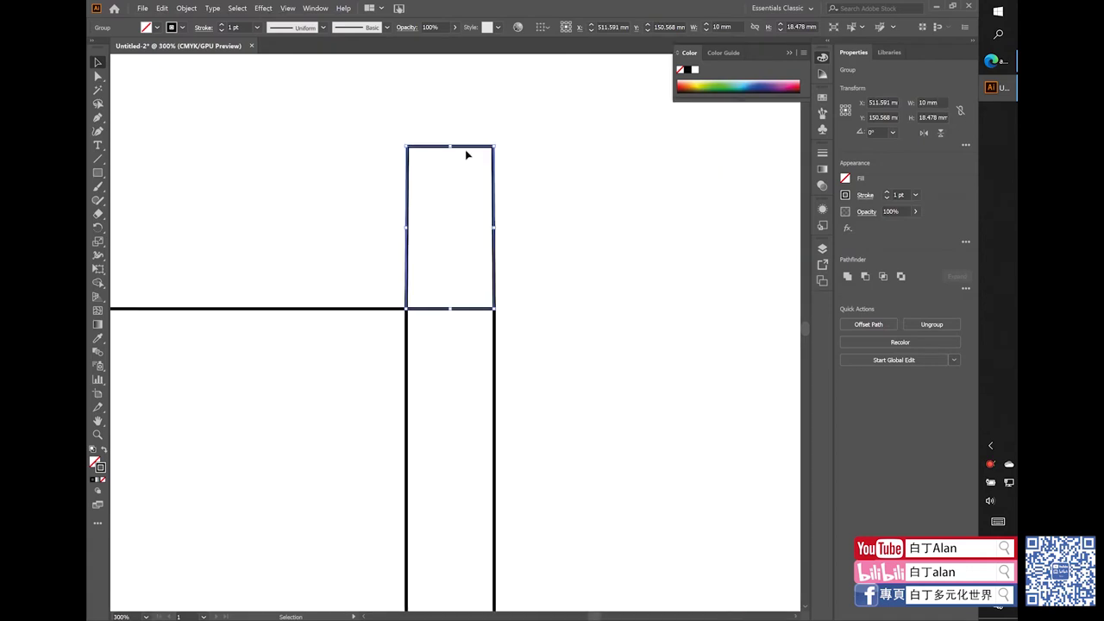
pyautogui.click(465, 151)
pyautogui.scroll(-2, 559, 232)
# - Add 10 mm strip copies along the square's left edge and, rotated horizontal, its top and bottom
pyautogui.scroll(-5, 558, 232)
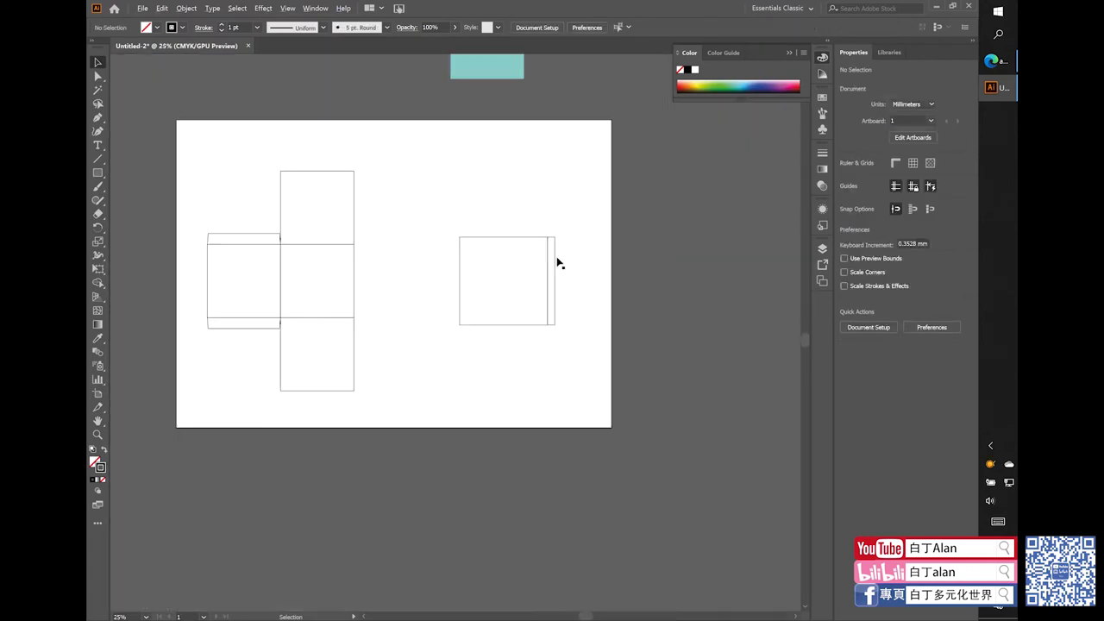
pyautogui.scroll(1, 557, 259)
pyautogui.scroll(2, 552, 251)
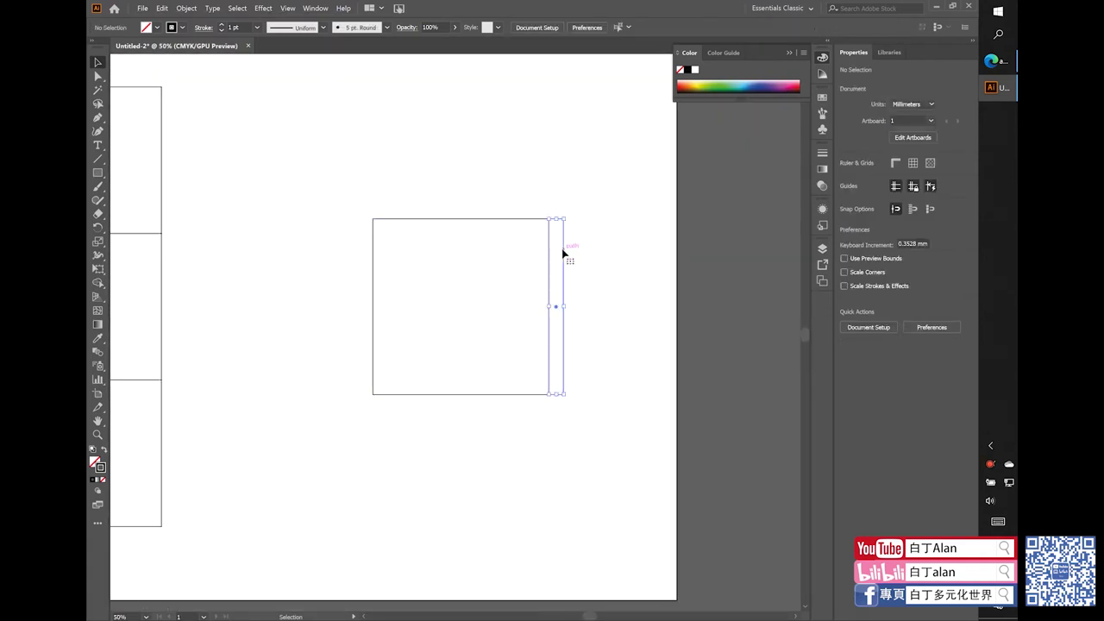
pyautogui.moveTo(563, 252)
pyautogui.mouseDown()
pyautogui.moveTo(361, 243)
pyautogui.moveTo(383, 105)
pyautogui.mouseUp()
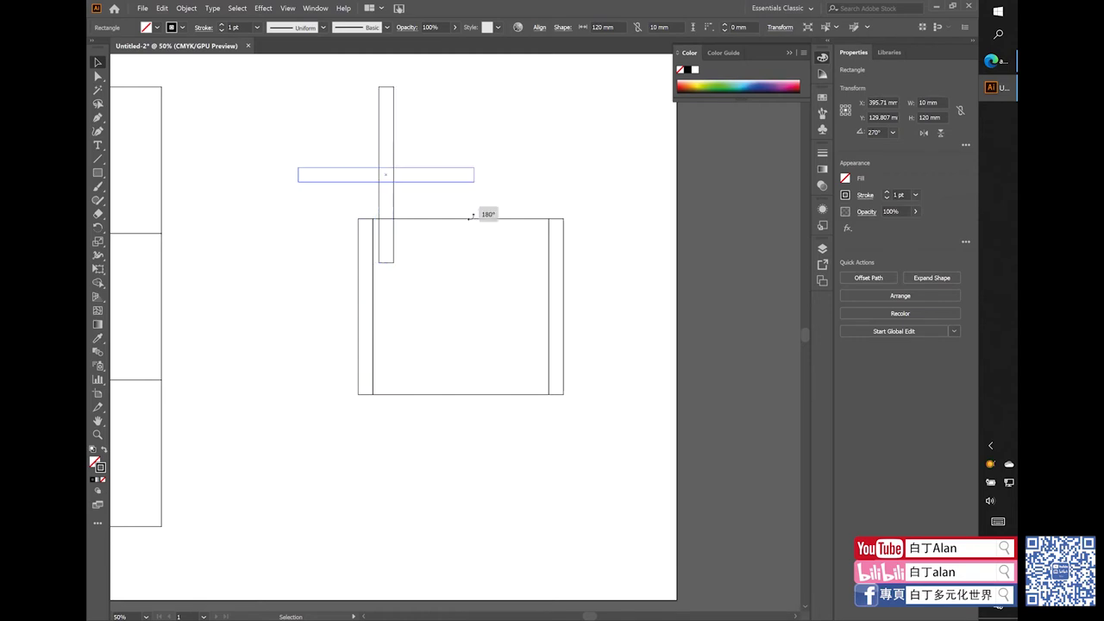
pyautogui.moveTo(401, 78)
pyautogui.mouseDown()
pyautogui.moveTo(479, 209)
pyautogui.moveTo(515, 223)
pyautogui.moveTo(503, 213)
pyautogui.moveTo(490, 396)
pyautogui.mouseUp()
pyautogui.click(440, 259)
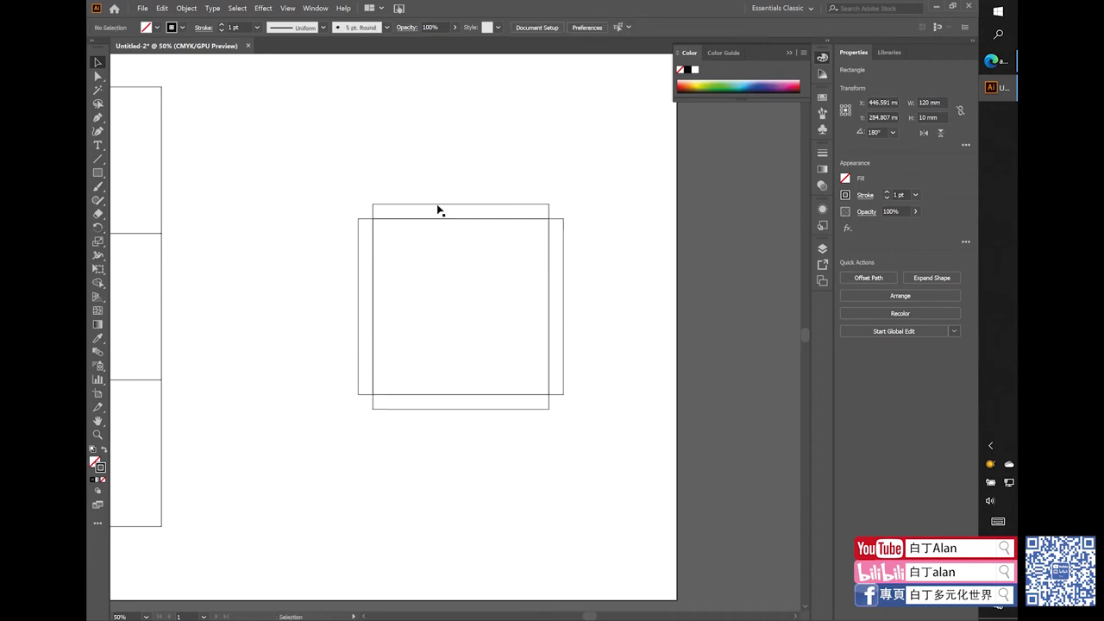
pyautogui.scroll(1, 439, 210)
pyautogui.click(447, 206)
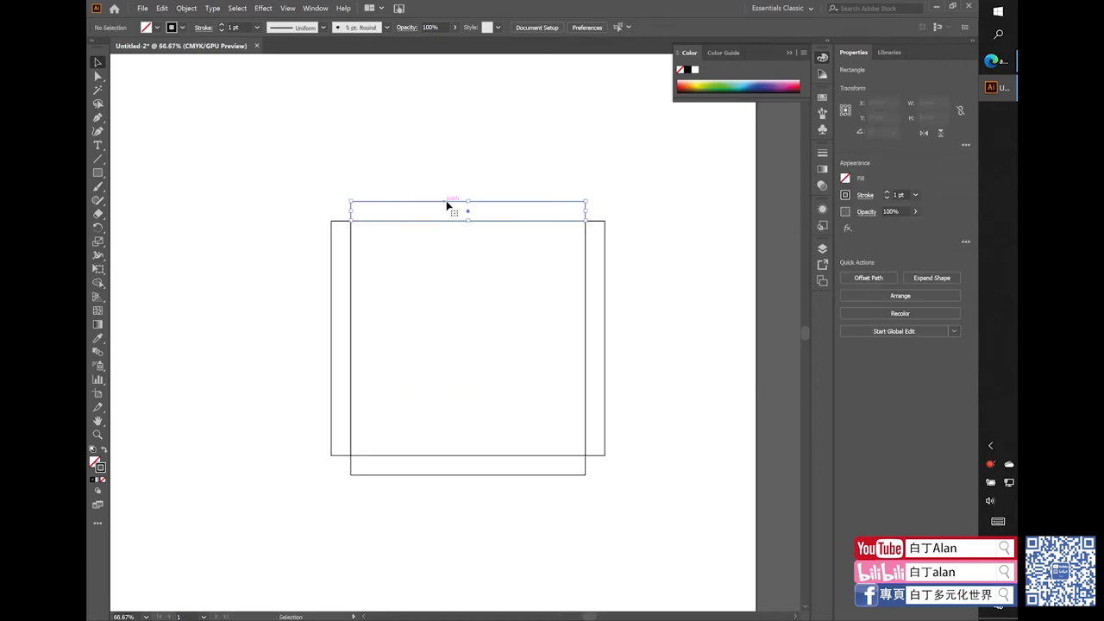
pyautogui.click(516, 179)
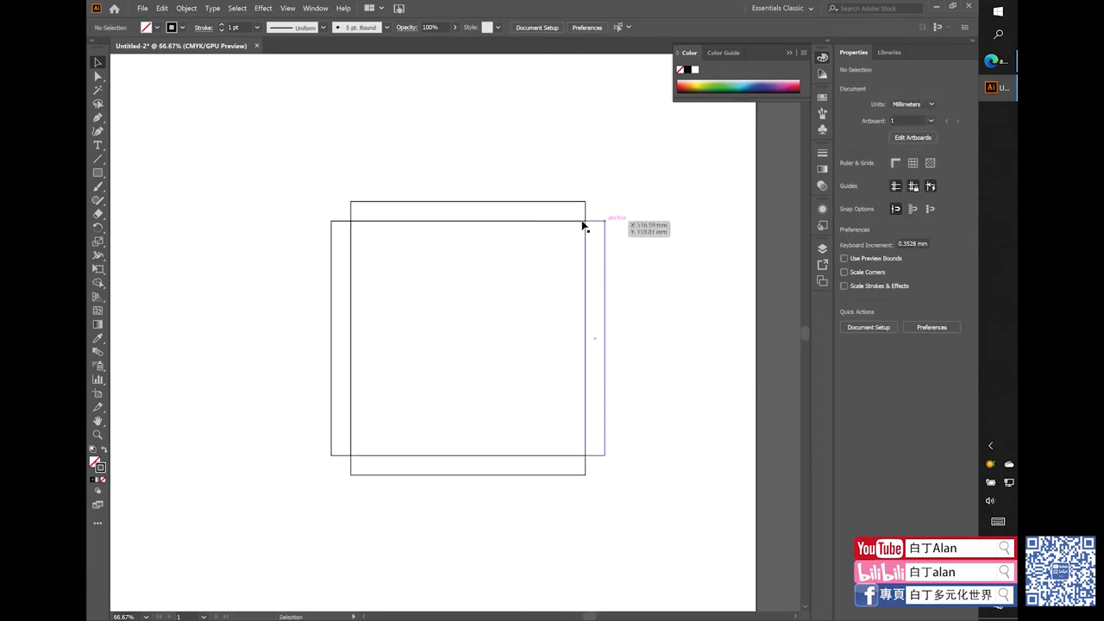
# - Draw a narrow rectangle at the inner square's top-left corner gap
pyautogui.click(98, 175)
pyautogui.scroll(3, 342, 256)
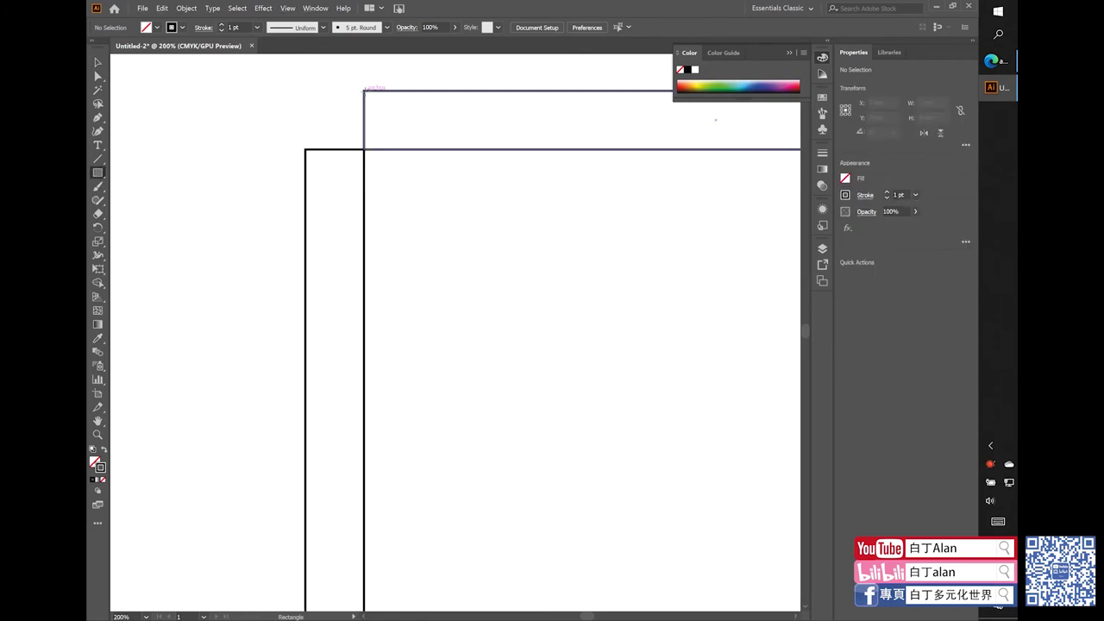
pyautogui.moveTo(363, 90); pyautogui.dragTo(343, 149)
pyautogui.scroll(3, 355, 86)
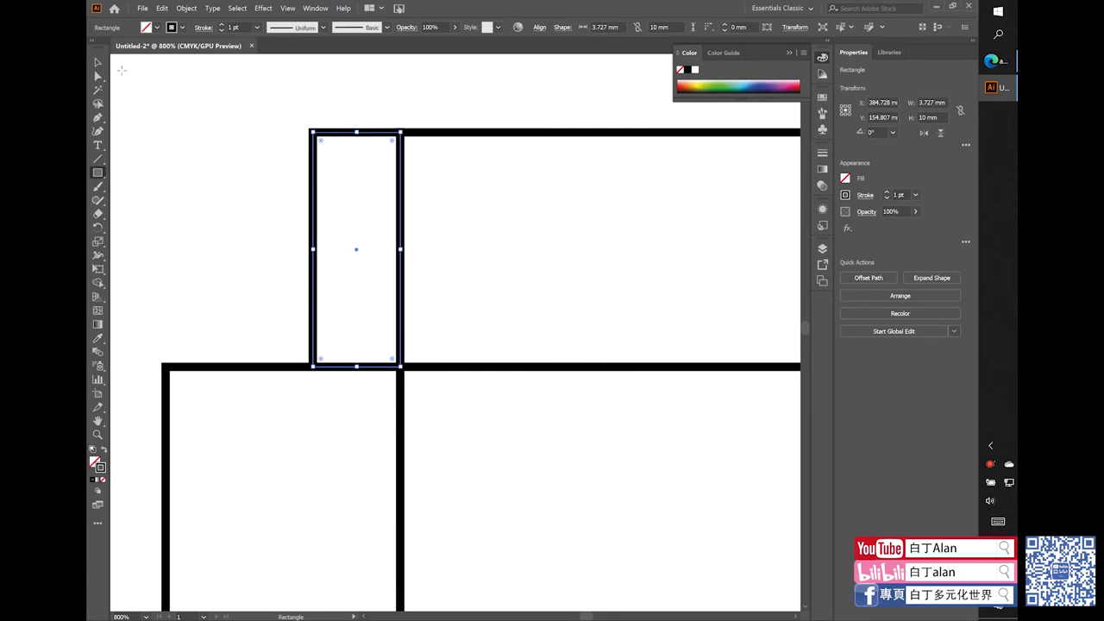
pyautogui.click(98, 62)
pyautogui.click(262, 155)
pyautogui.moveTo(316, 167); pyautogui.dragTo(296, 168)
pyautogui.hotkey('ctrl', 'z')
pyautogui.click(333, 105)
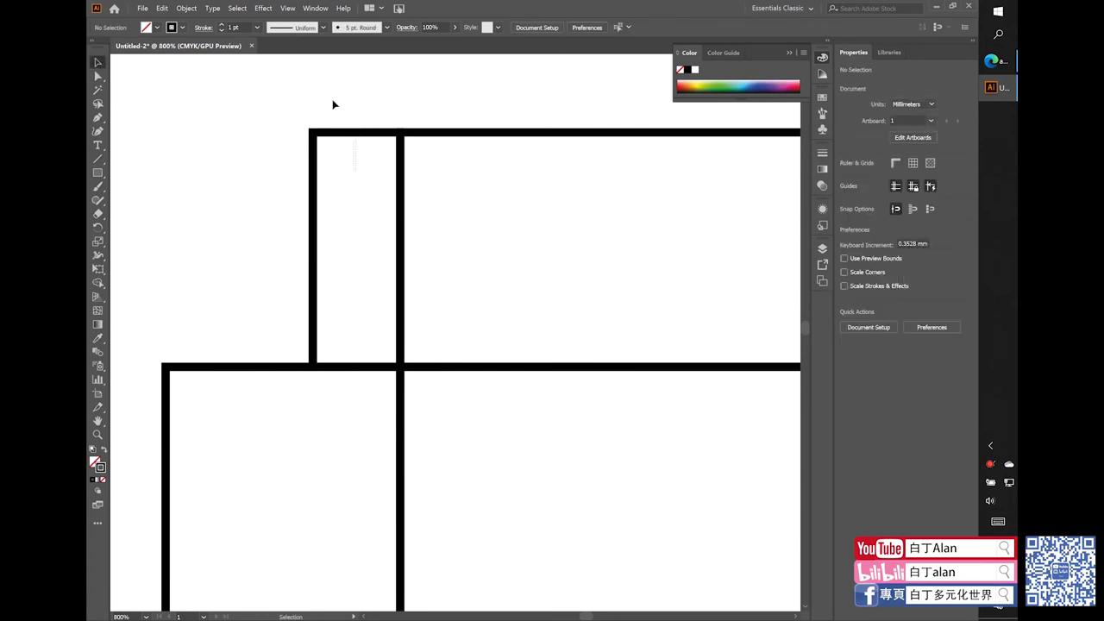
pyautogui.moveTo(333, 104); pyautogui.dragTo(373, 194)
pyautogui.scroll(-3, 384, 229)
pyautogui.scroll(-1, 369, 244)
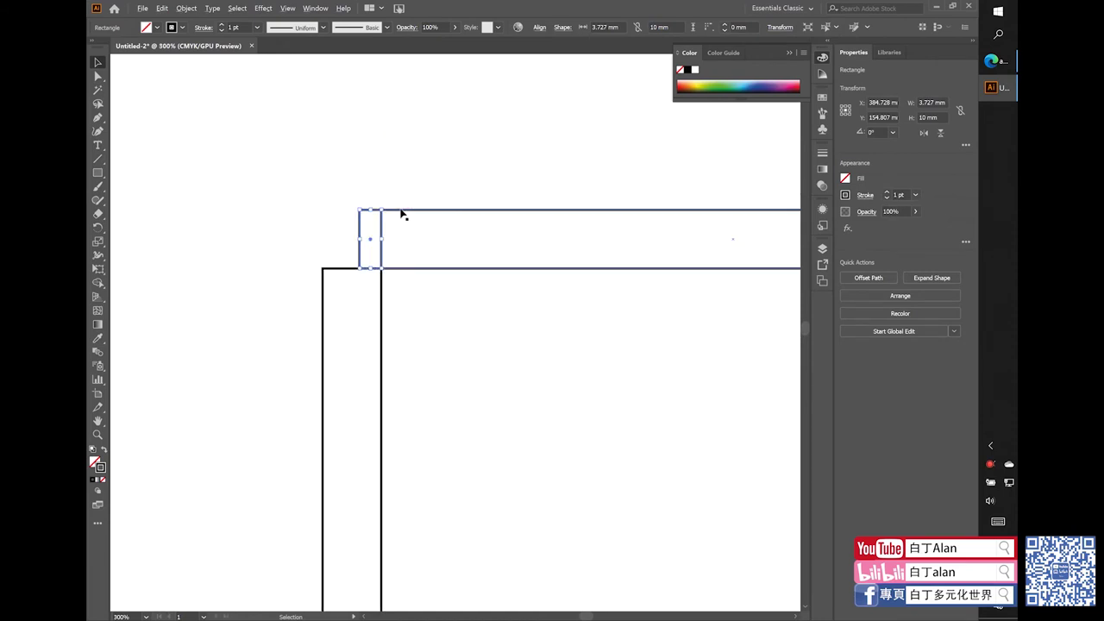
pyautogui.scroll(1, 402, 215)
# - Set the corner rectangle's width to 3 mm, making it 3 × 10 mm
pyautogui.click(623, 28)
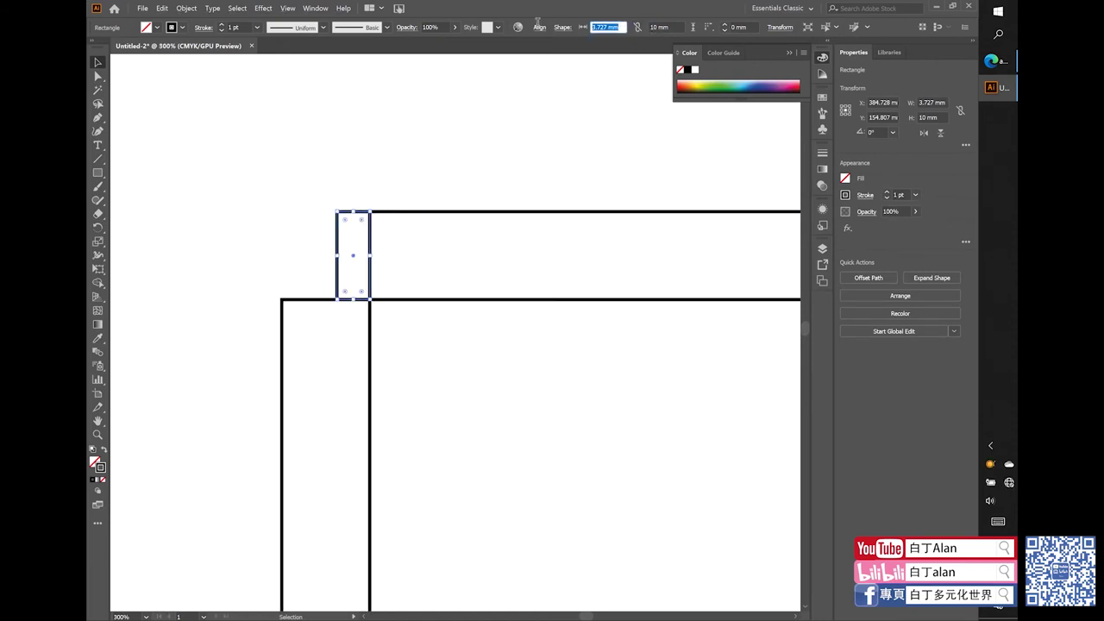
pyautogui.write('3')
pyautogui.press('Return')
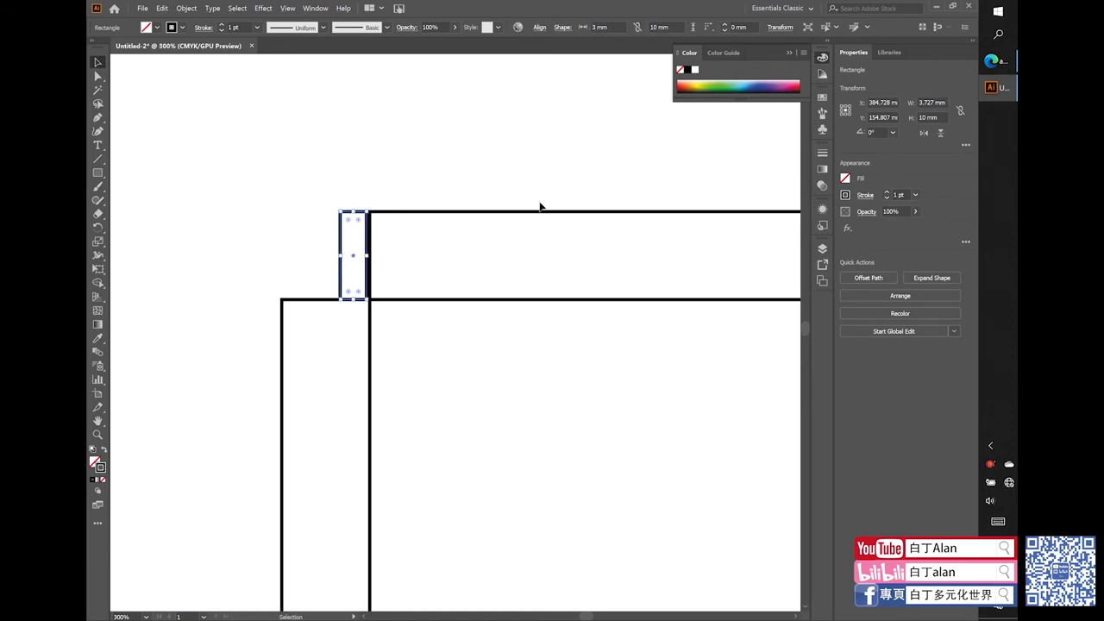
pyautogui.click(460, 159)
pyautogui.scroll(3, 369, 220)
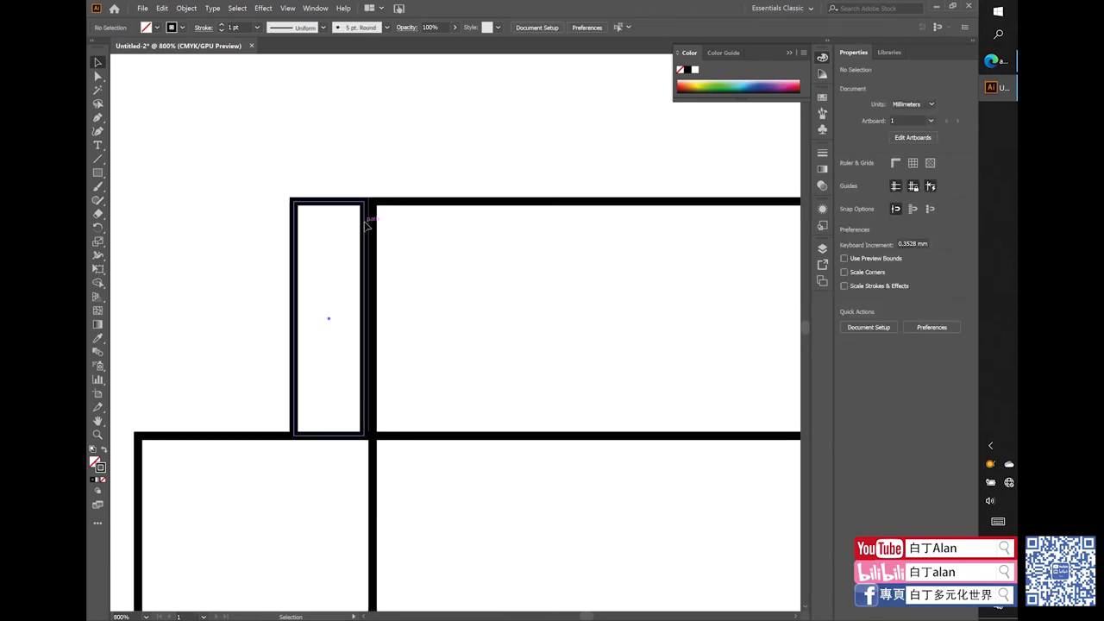
pyautogui.scroll(-2, 345, 226)
pyautogui.scroll(-2, 316, 229)
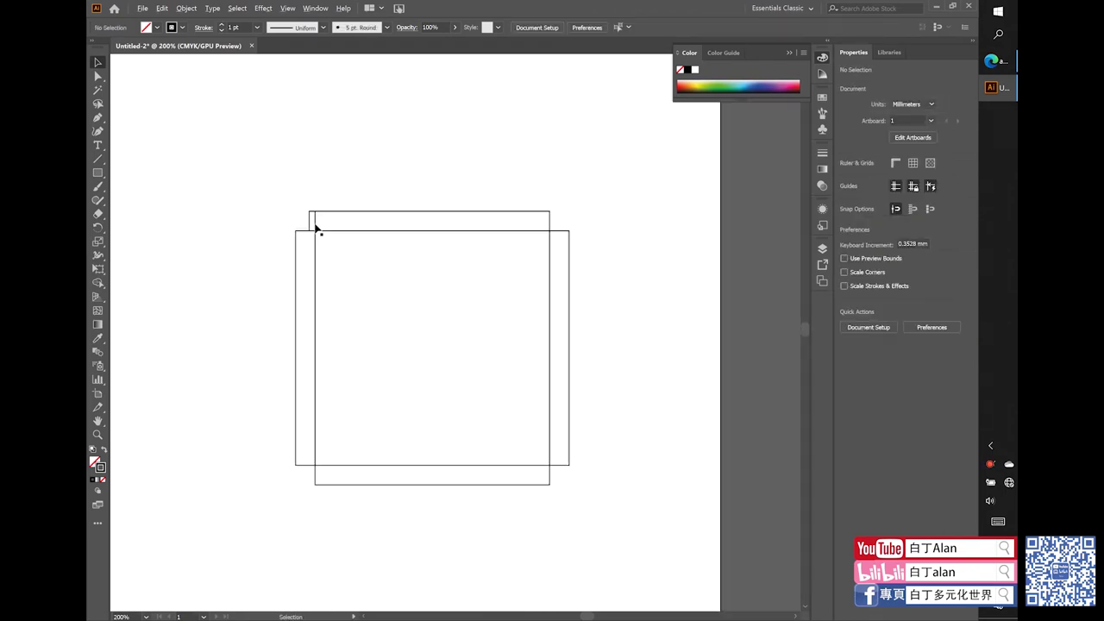
pyautogui.scroll(2, 317, 231)
pyautogui.click(301, 199)
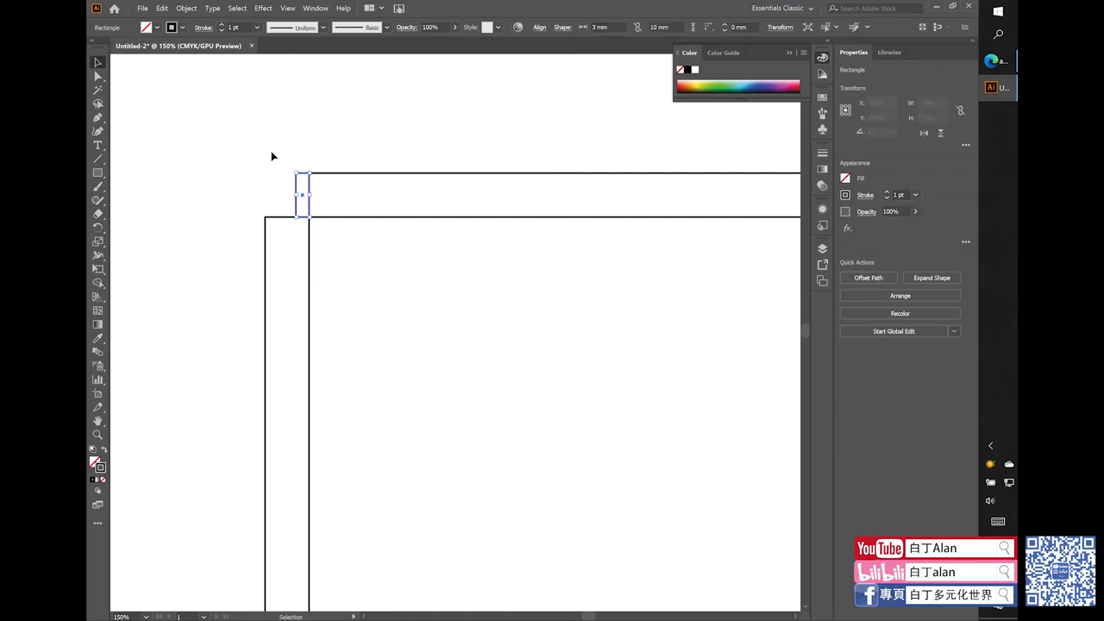
pyautogui.click(336, 180)
pyautogui.scroll(-3, 375, 181)
pyautogui.scroll(6, 374, 181)
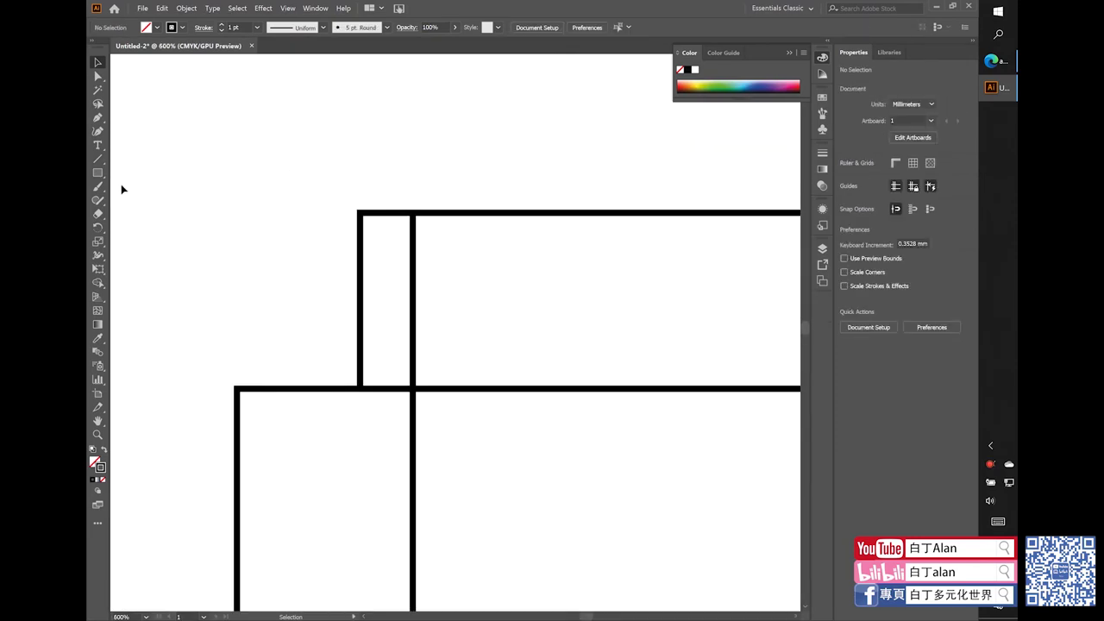
# - Draw a rectangle above the narrow strip and rotate it -5°
pyautogui.click(98, 173)
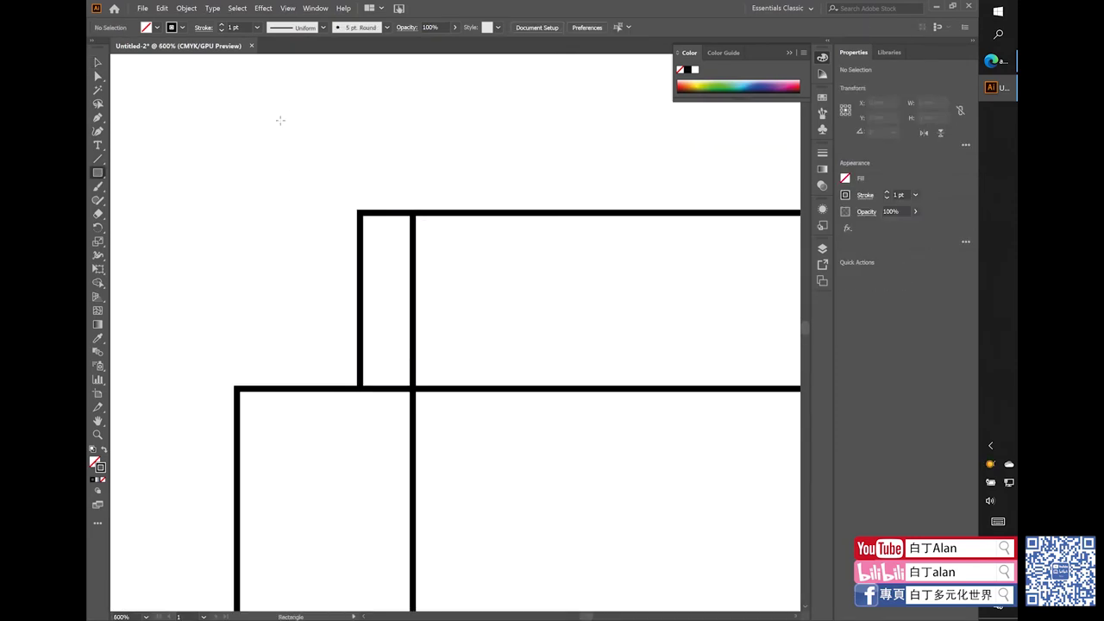
pyautogui.moveTo(279, 120)
pyautogui.mouseDown()
pyautogui.moveTo(433, 208)
pyautogui.moveTo(470, 191)
pyautogui.mouseUp()
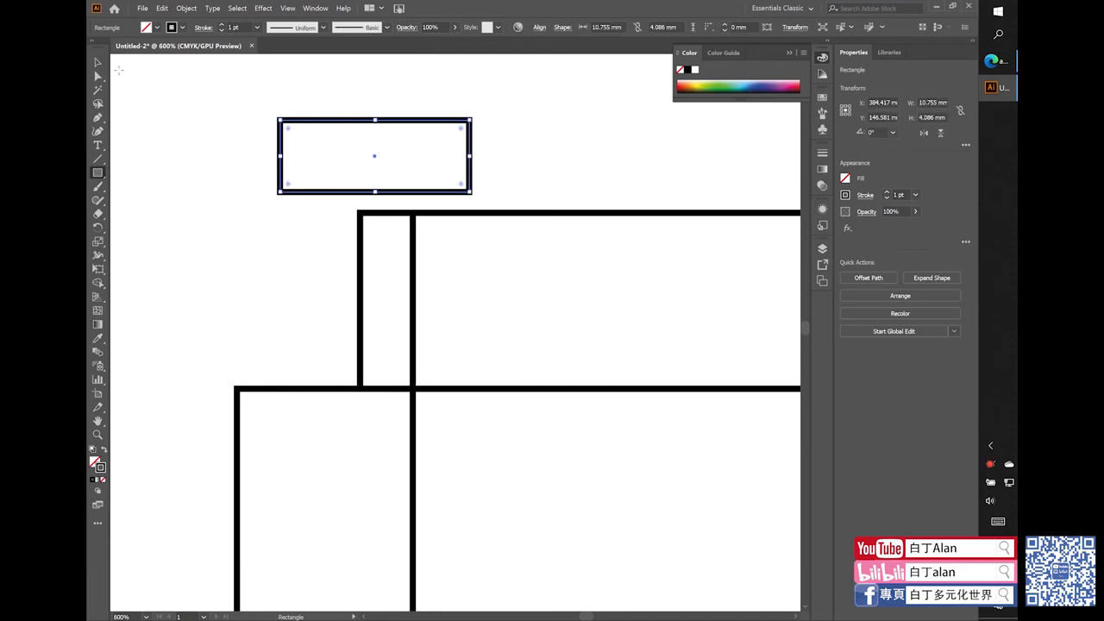
pyautogui.click(97, 62)
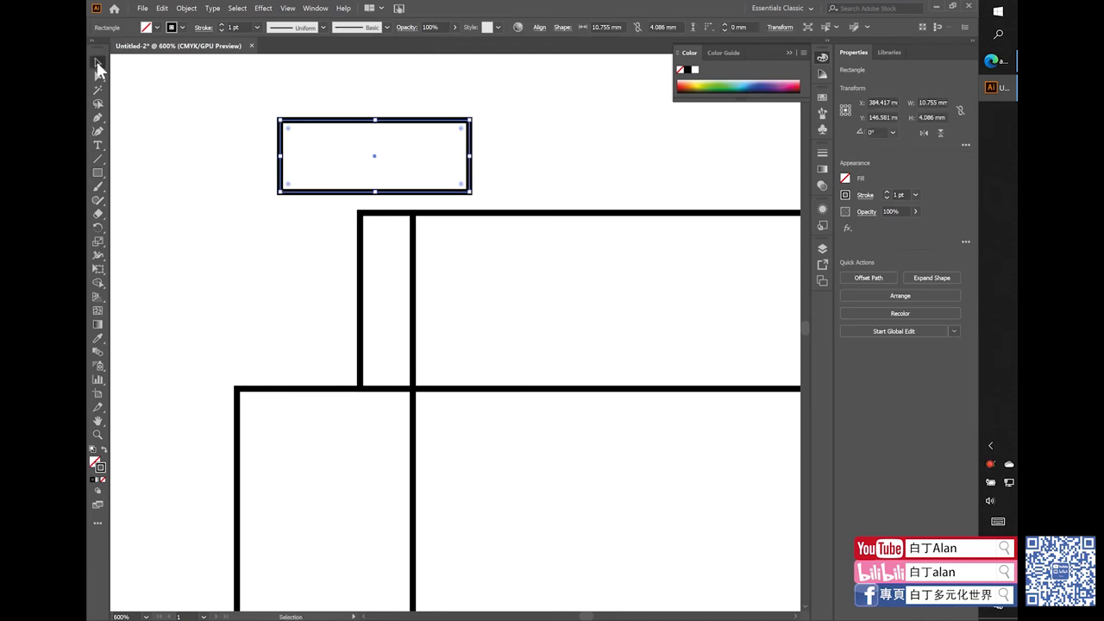
pyautogui.rightClick(415, 130)
pyautogui.moveTo(466, 273)
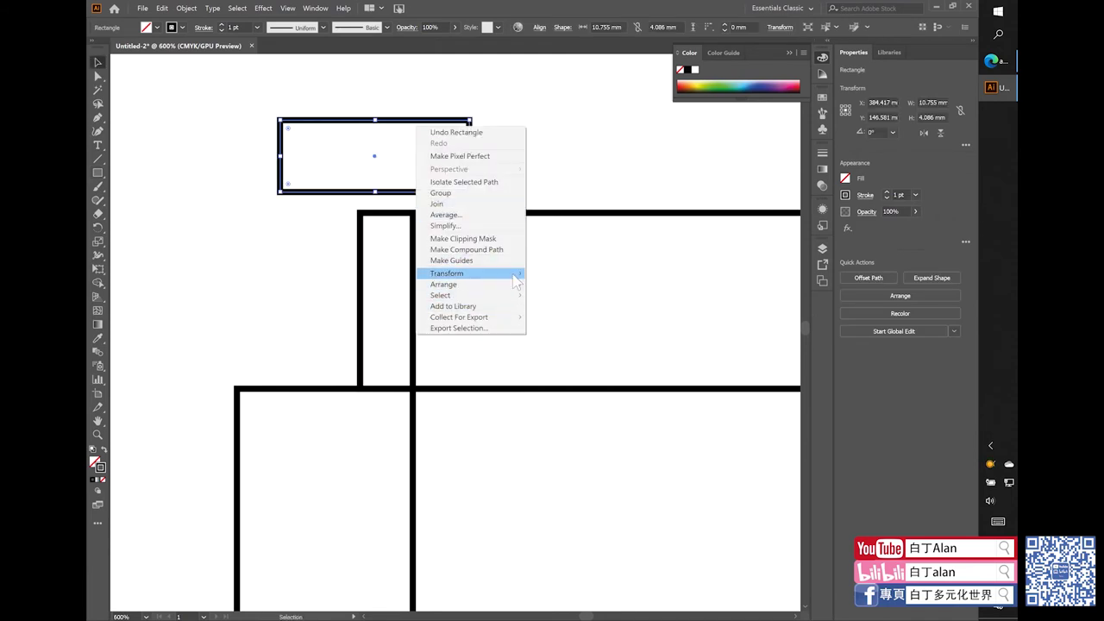
pyautogui.click(569, 296)
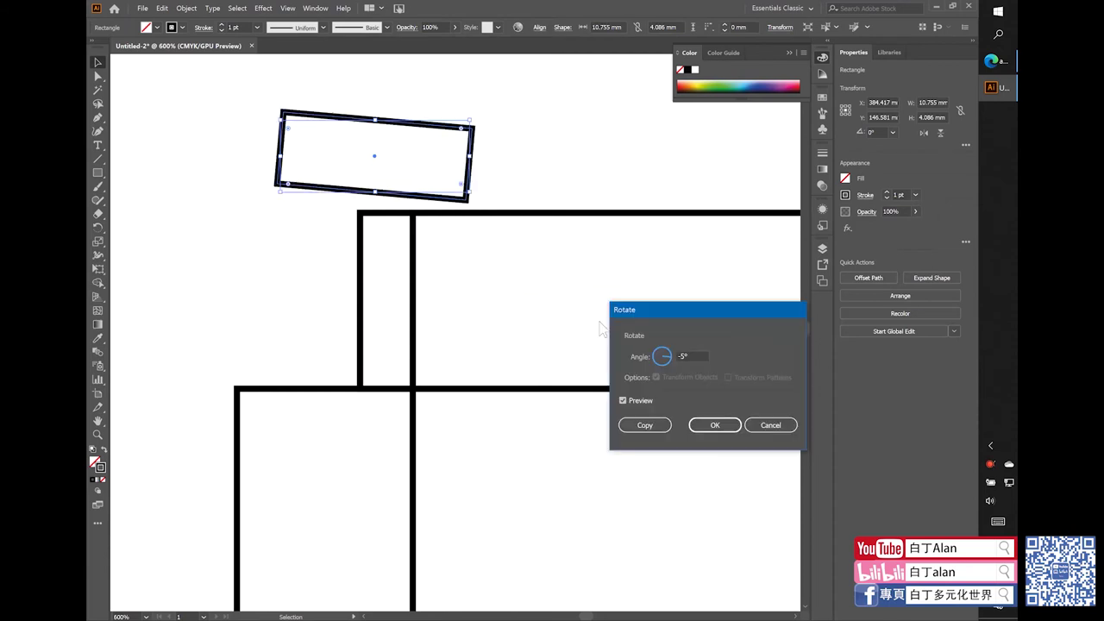
pyautogui.click(711, 427)
pyautogui.click(180, 227)
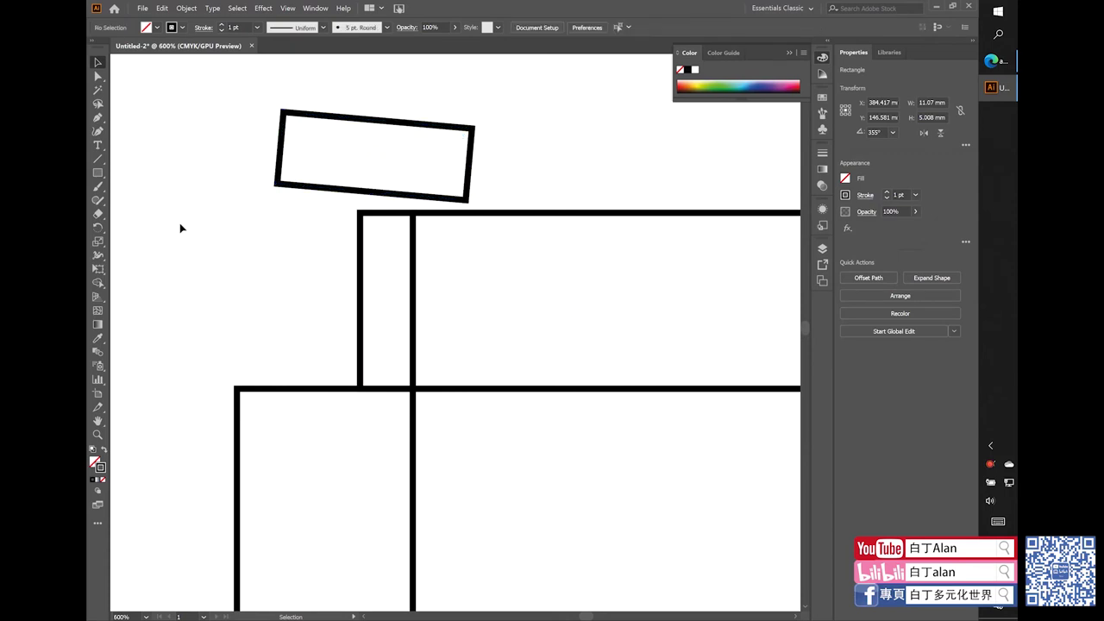
# - Draw a second rectangle left of the strip and rotate it 5°
pyautogui.press('m')
pyautogui.moveTo(189, 233); pyautogui.dragTo(394, 308)
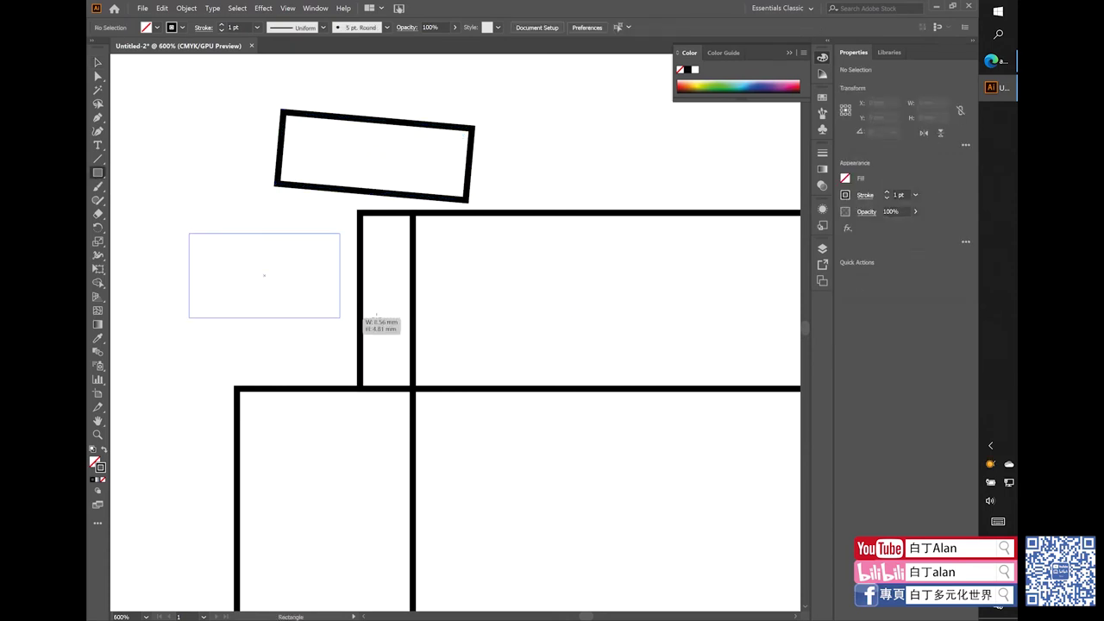
pyautogui.rightClick(368, 272)
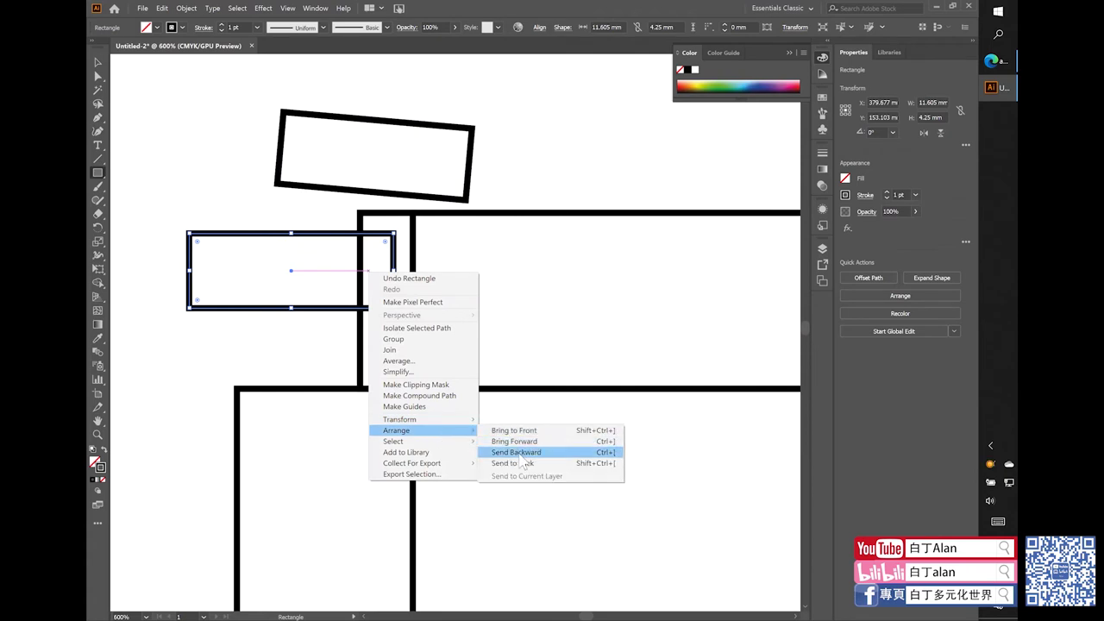
pyautogui.moveTo(423, 419)
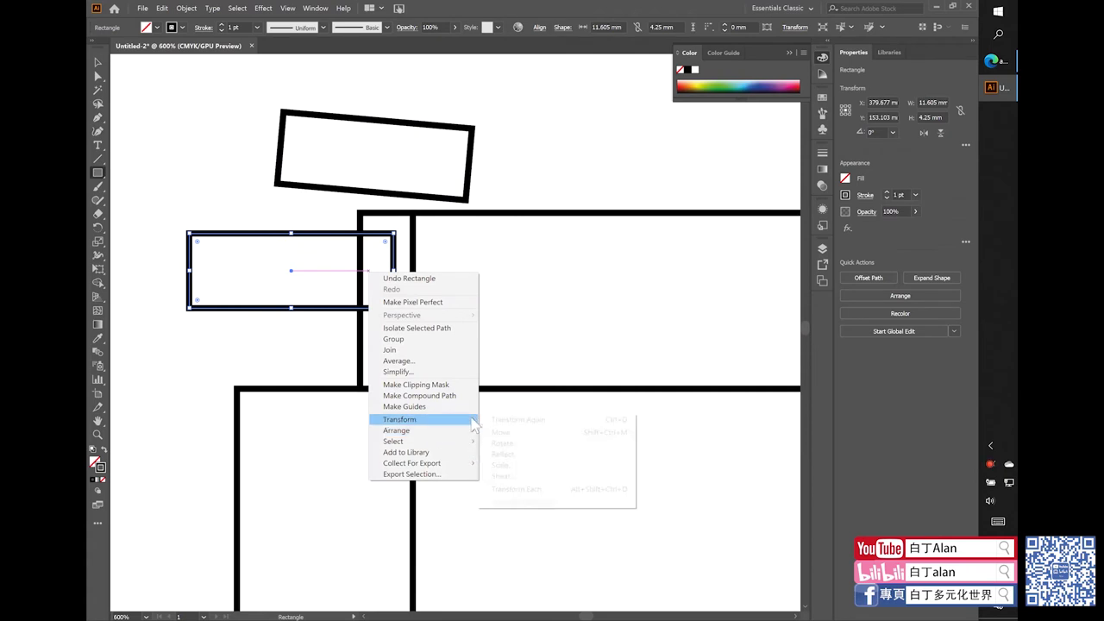
pyautogui.click(535, 443)
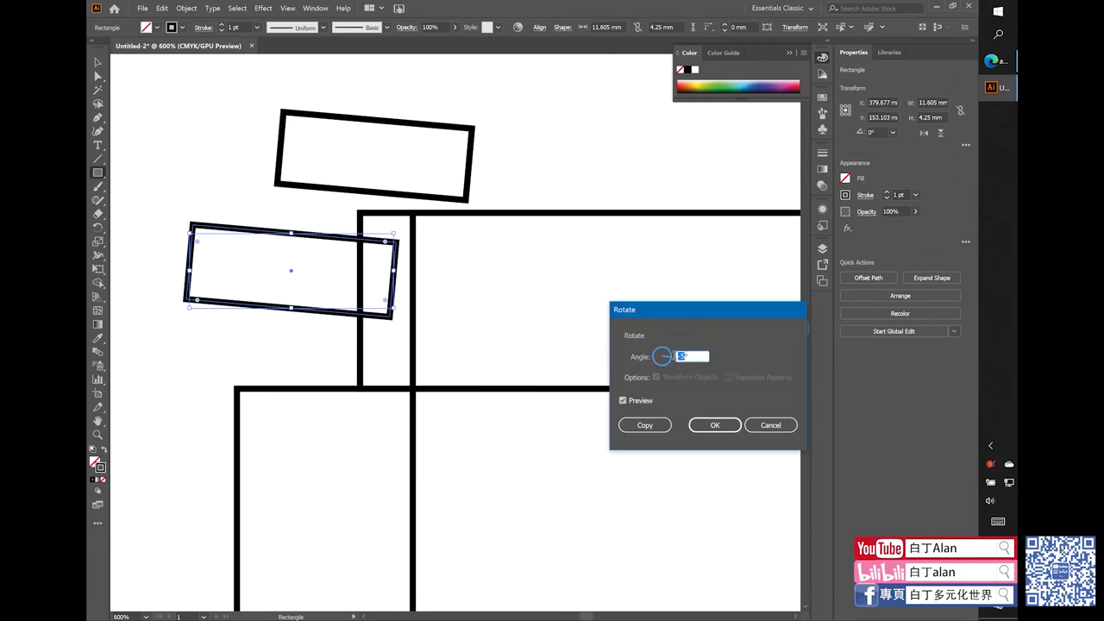
pyautogui.write('5')
pyautogui.press('Return')
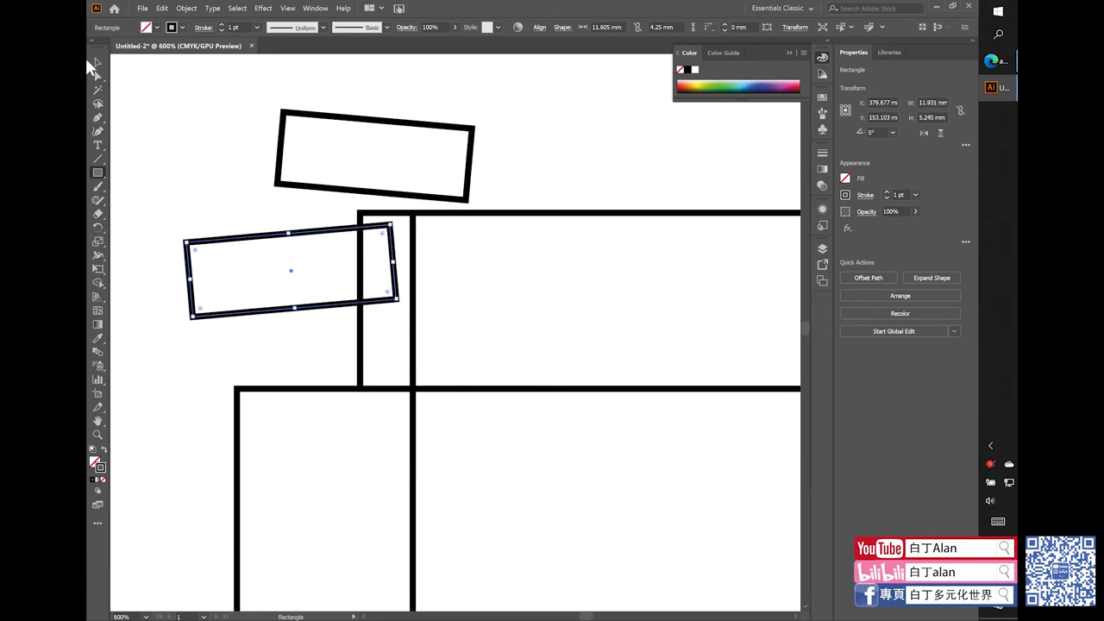
# - Place the 5° rectangle across the strip's top end and the -5° one on the side panel's top edge
pyautogui.click(96, 62)
pyautogui.moveTo(277, 313); pyautogui.dragTo(293, 229)
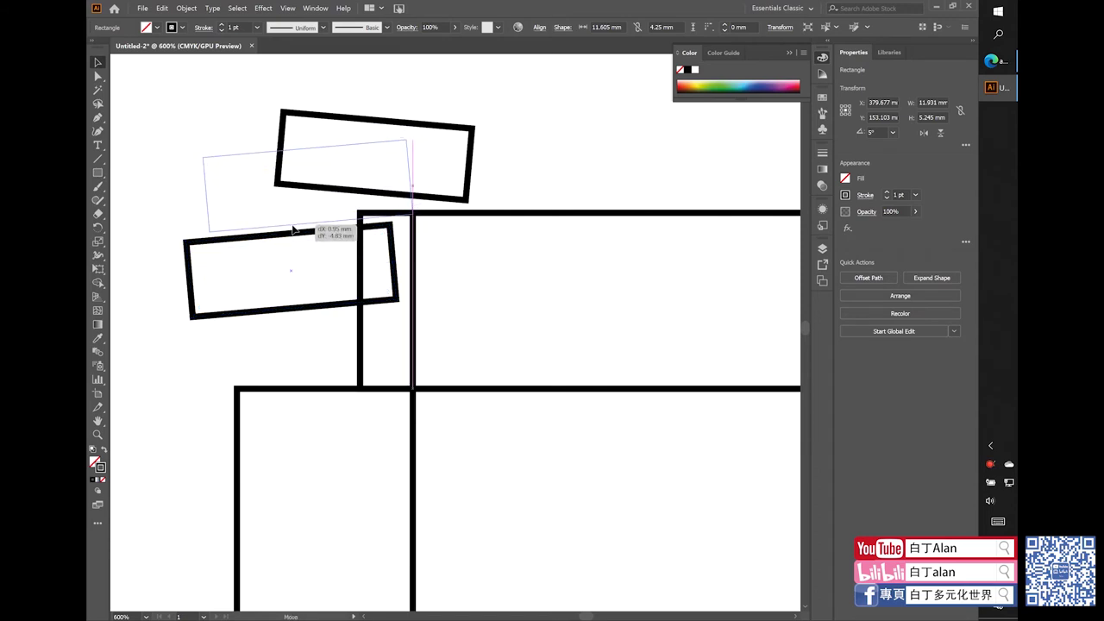
pyautogui.moveTo(293, 230); pyautogui.dragTo(293, 230)
pyautogui.moveTo(406, 126); pyautogui.dragTo(346, 386)
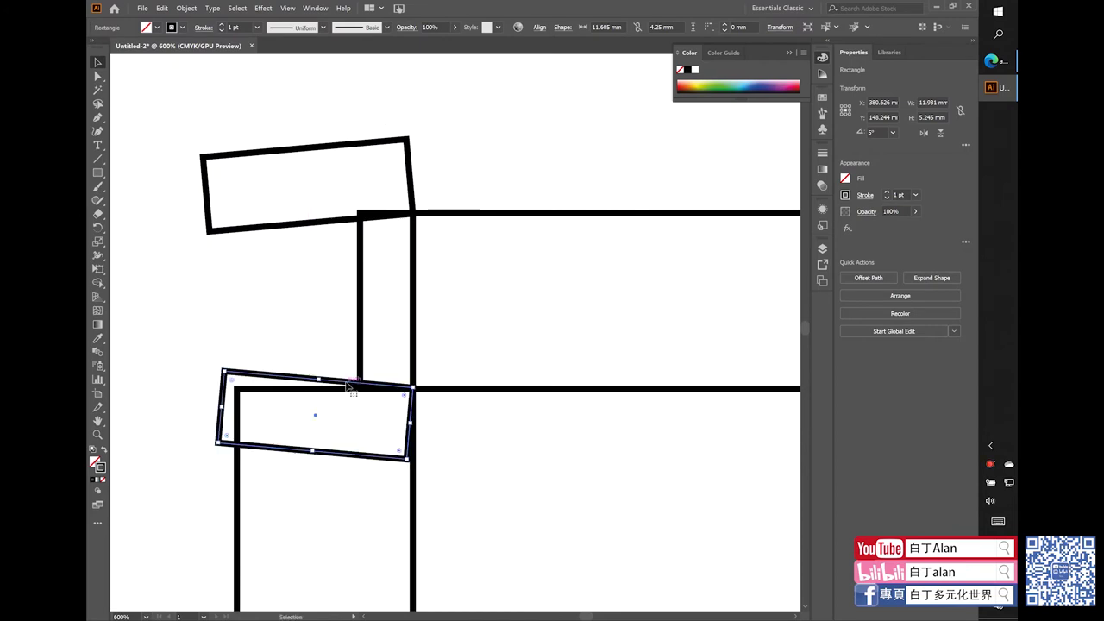
pyautogui.click(352, 357)
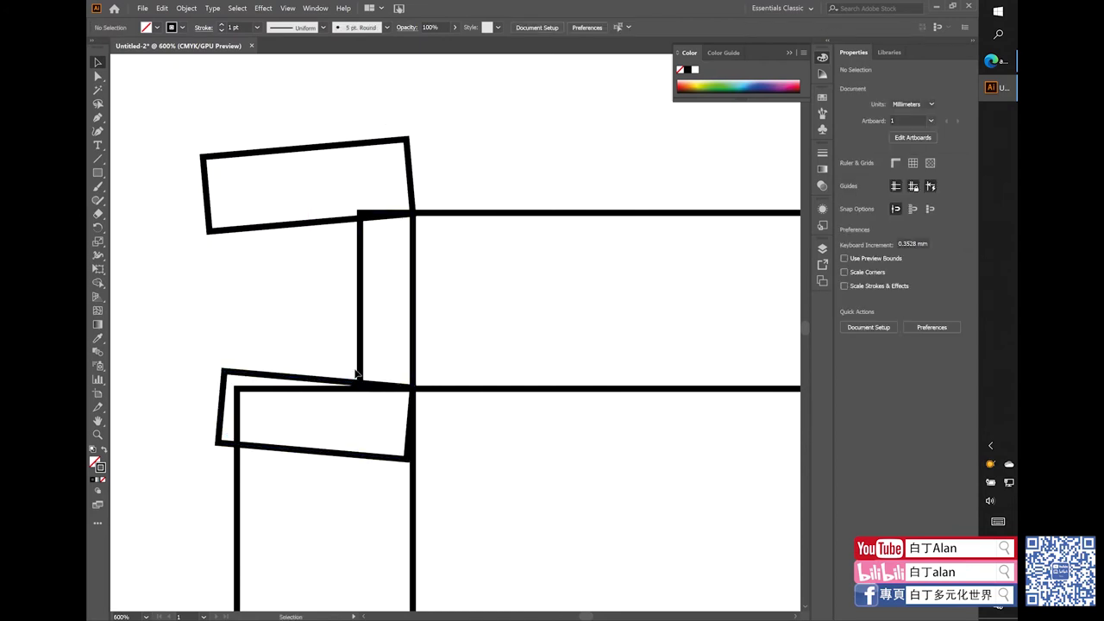
# - Subtract the top tilted rectangle from the narrow strip with Pathfinder Minus Front
pyautogui.moveTo(319, 181); pyautogui.dragTo(318, 182)
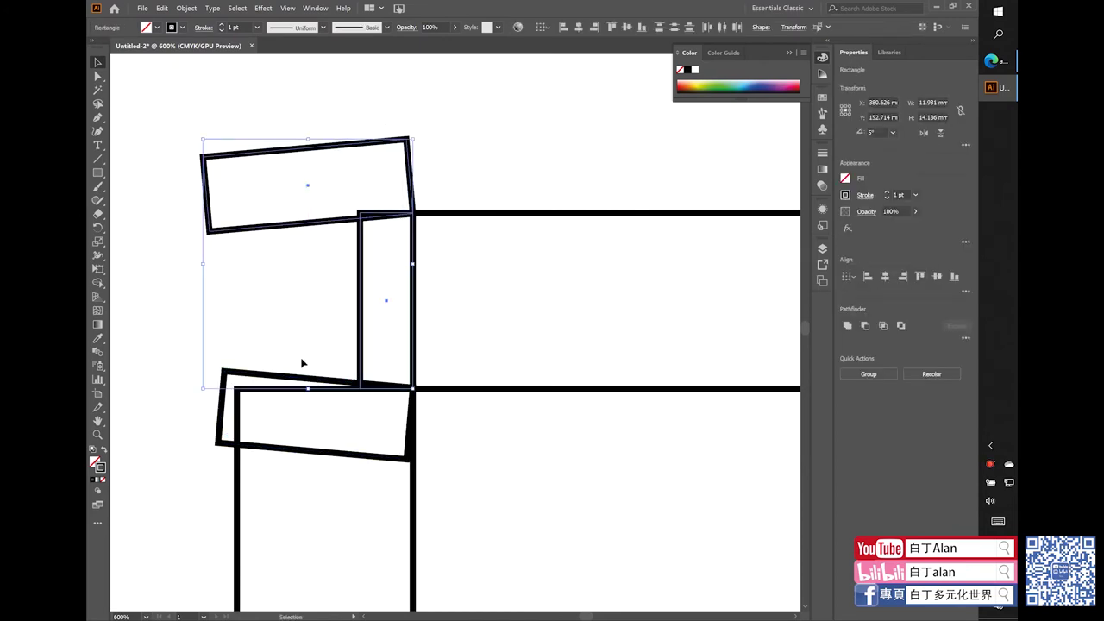
pyautogui.click(867, 325)
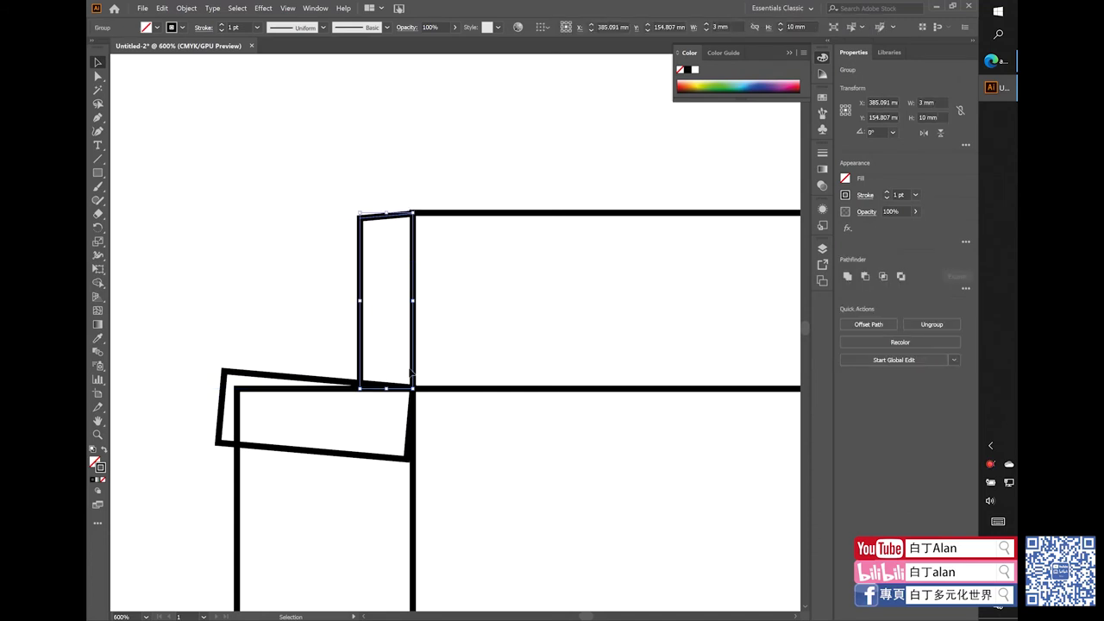
pyautogui.keyDown('shift'); pyautogui.click(331, 381); pyautogui.keyUp('shift')
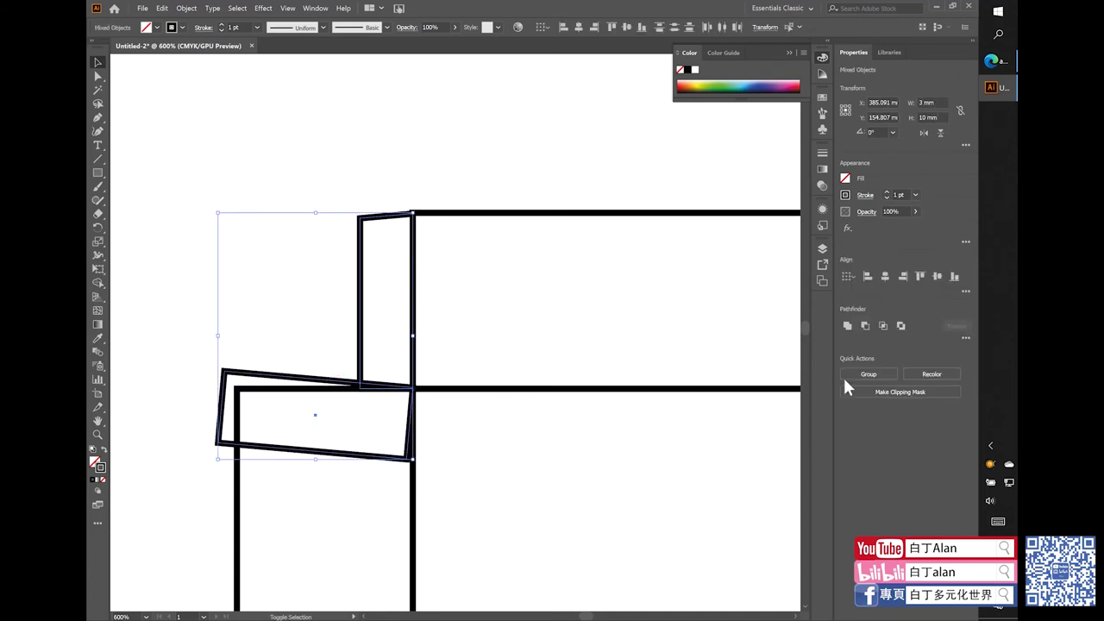
pyautogui.click(863, 327)
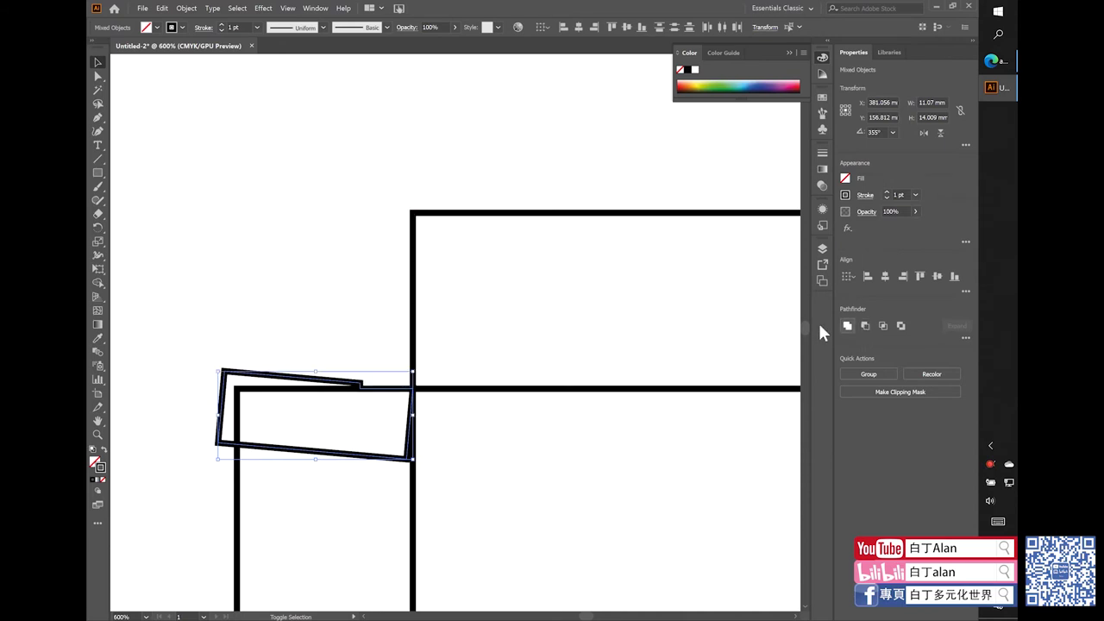
pyautogui.hotkey('ctrl', 'z')
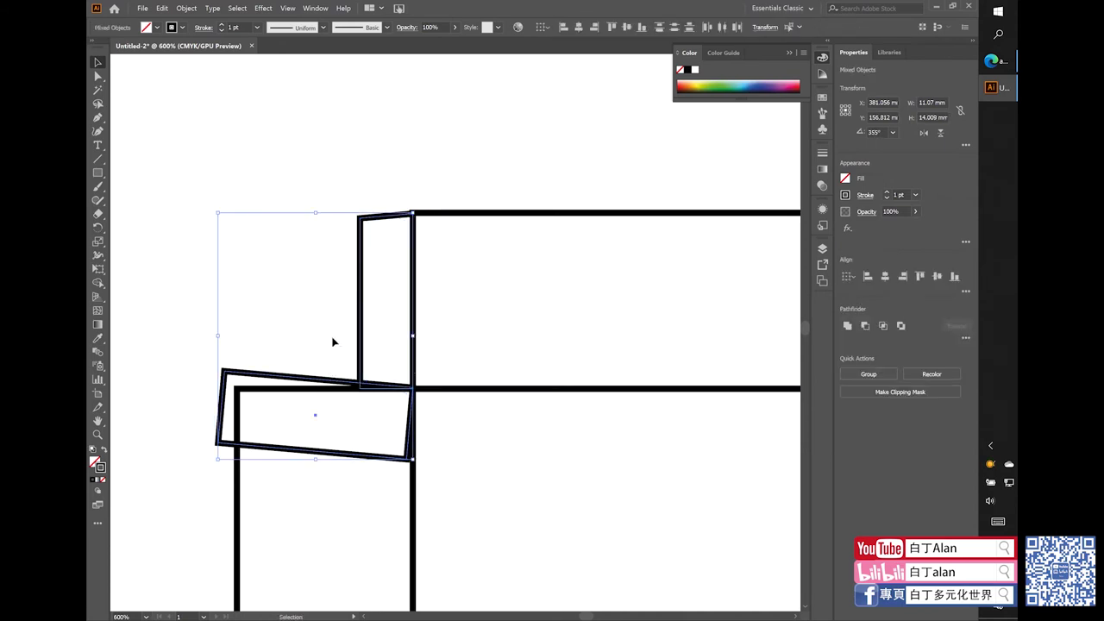
pyautogui.click(333, 341)
# - Bring the lower tilted rectangle to front and subtract it from the flap, tapering its end
pyautogui.click(324, 379)
pyautogui.rightClick(325, 378)
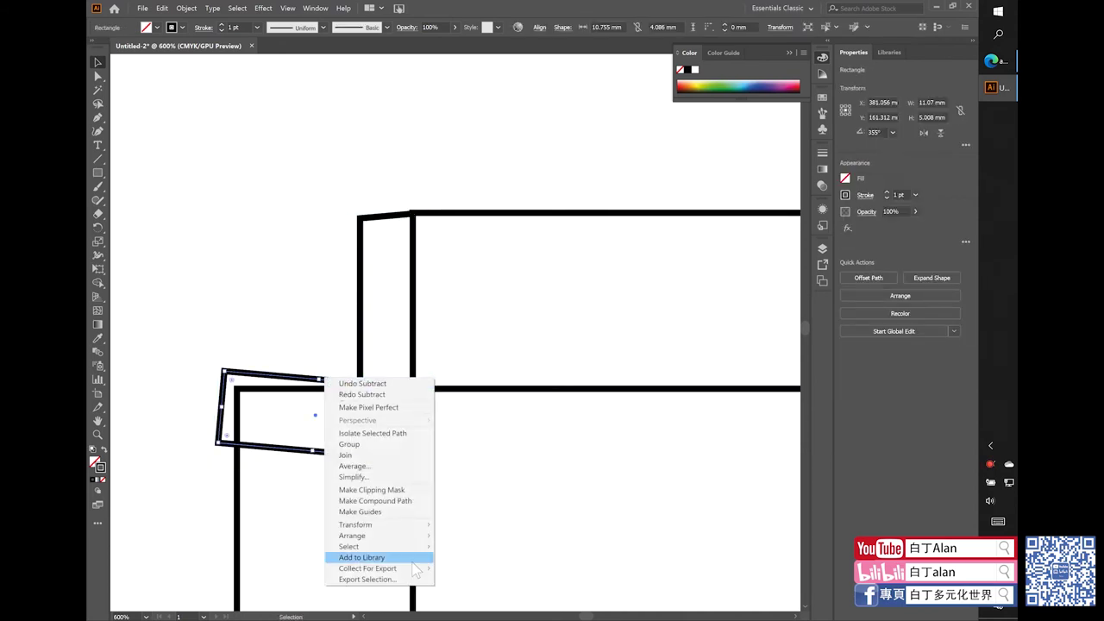
pyautogui.click(450, 535)
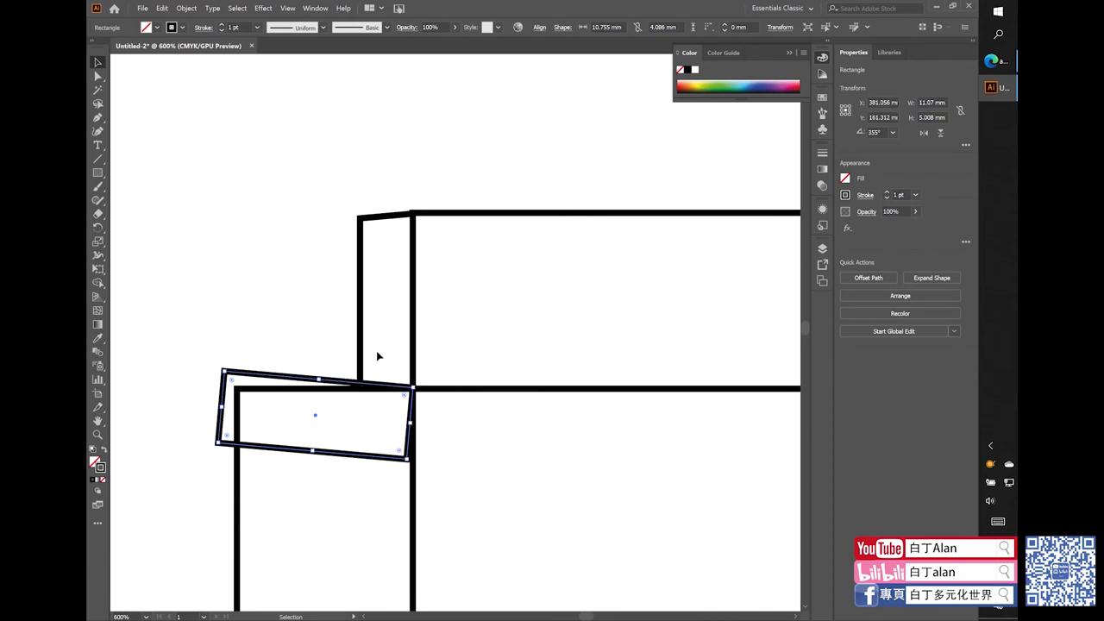
pyautogui.moveTo(331, 313); pyautogui.dragTo(331, 314)
pyautogui.click(863, 329)
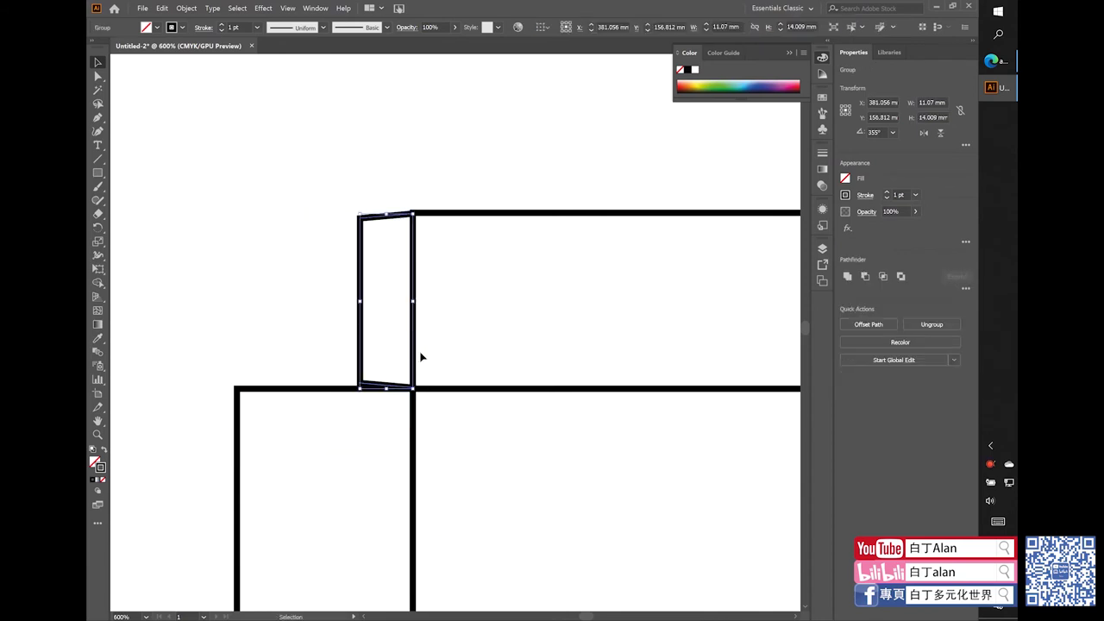
pyautogui.click(419, 357)
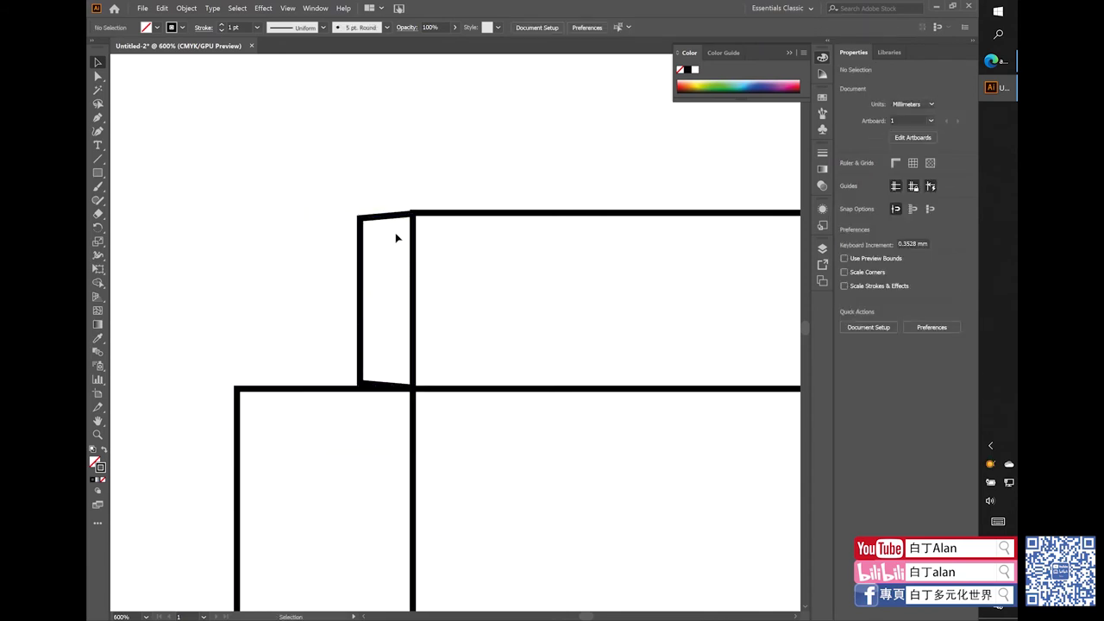
# - Copy the tapered 3 mm tab, rotate it 180° and place it at the top strip's right end
pyautogui.scroll(1, 396, 233)
pyautogui.scroll(1, 397, 231)
pyautogui.click(420, 228)
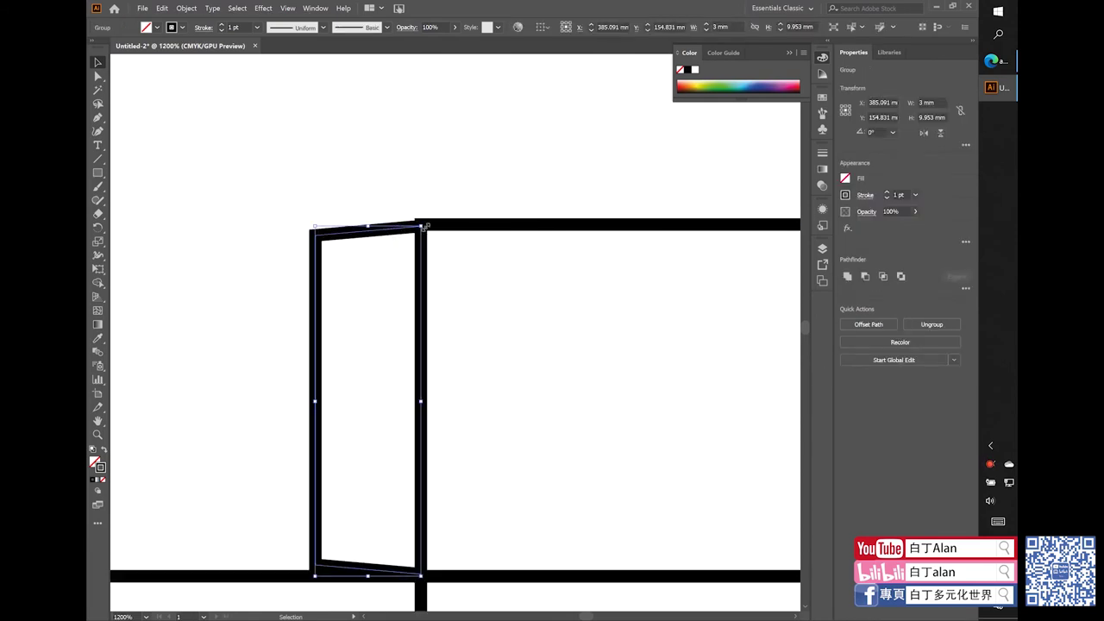
pyautogui.scroll(3, 421, 226)
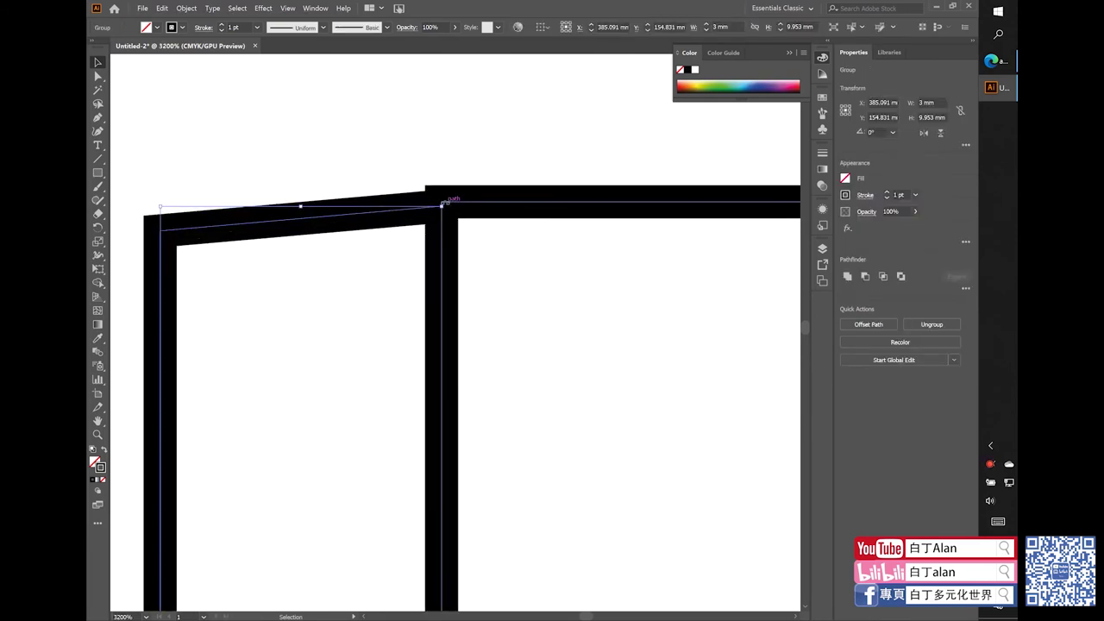
pyautogui.scroll(-3, 438, 207)
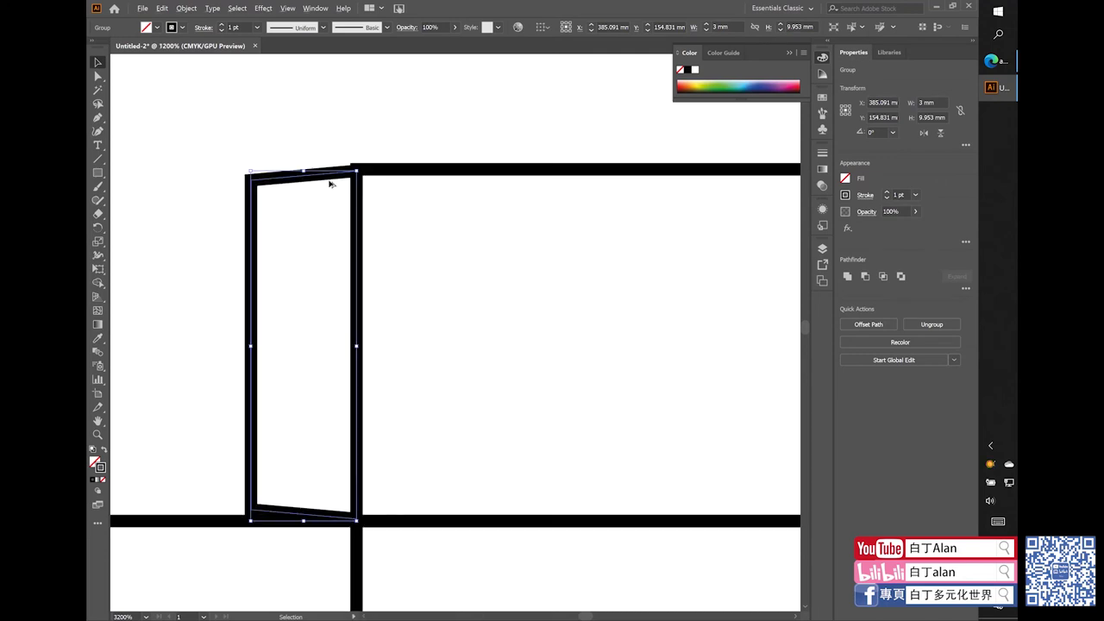
pyautogui.scroll(-3, 342, 291)
pyautogui.scroll(-1, 318, 249)
pyautogui.scroll(-1, 317, 267)
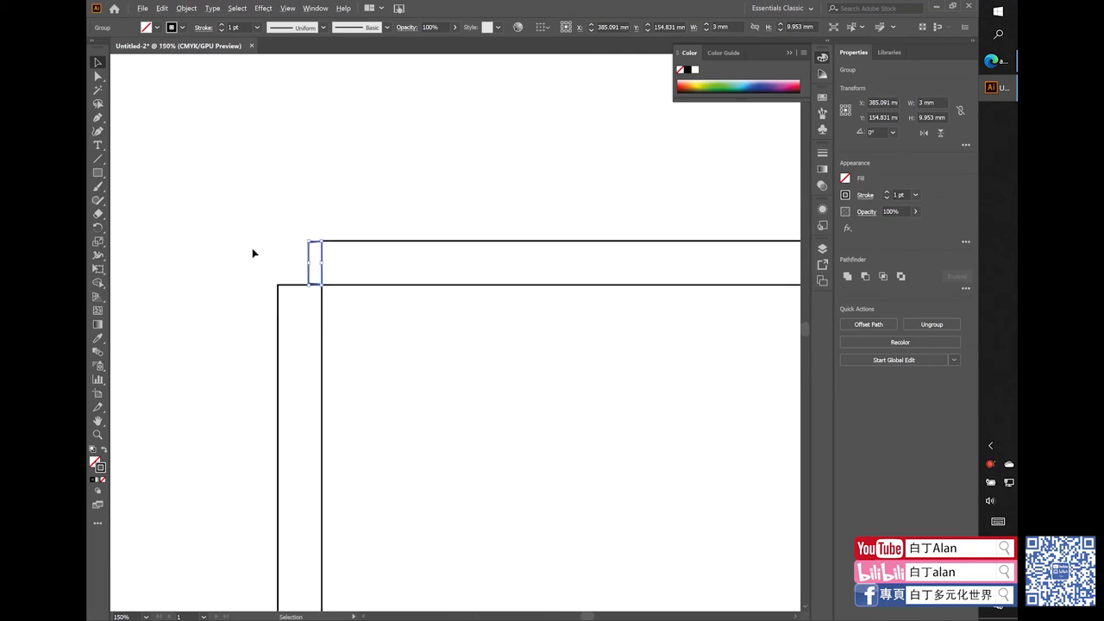
pyautogui.scroll(-2, 267, 250)
pyautogui.scroll(1, 278, 248)
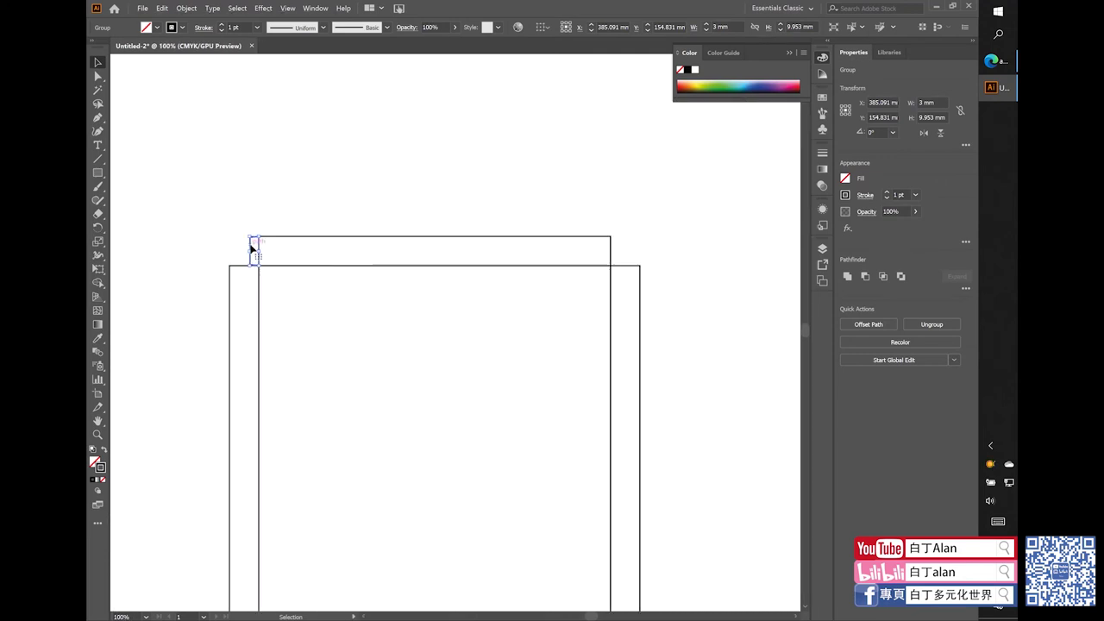
pyautogui.hotkey('ctrl', 'v')
pyautogui.moveTo(464, 314); pyautogui.dragTo(450, 404)
pyautogui.scroll(4, 472, 343)
pyautogui.scroll(-1, 363, 380)
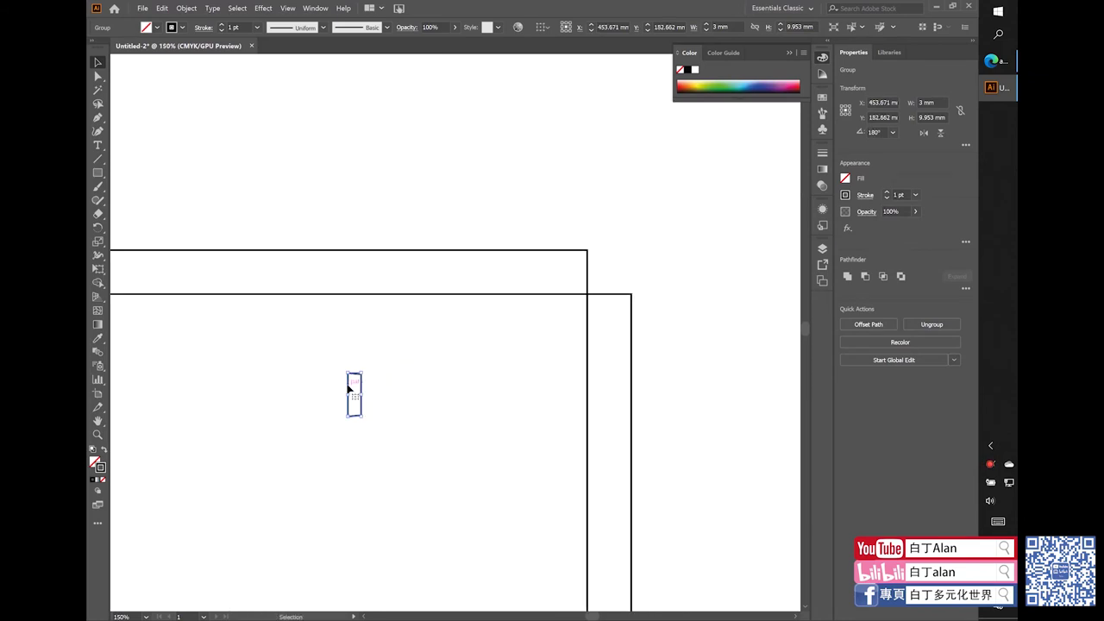
pyautogui.moveTo(349, 390); pyautogui.dragTo(589, 267)
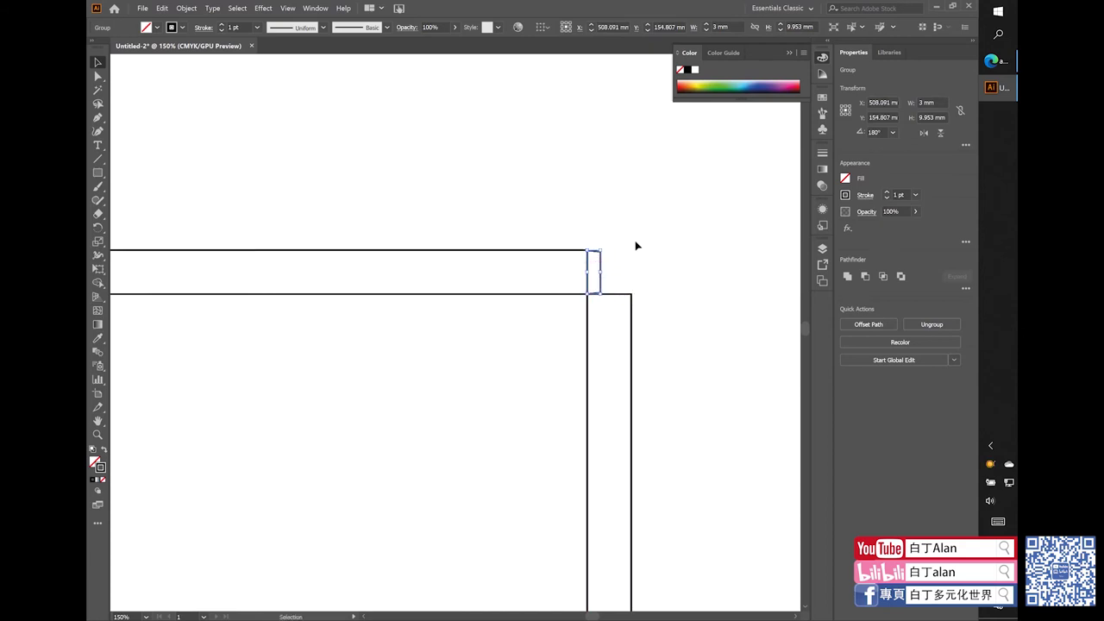
pyautogui.scroll(-3, 518, 259)
pyautogui.scroll(1, 485, 261)
pyautogui.scroll(1, 365, 239)
# - Paste a copy of the tabbed top strip along the left panel's bottom edge
pyautogui.click(398, 238)
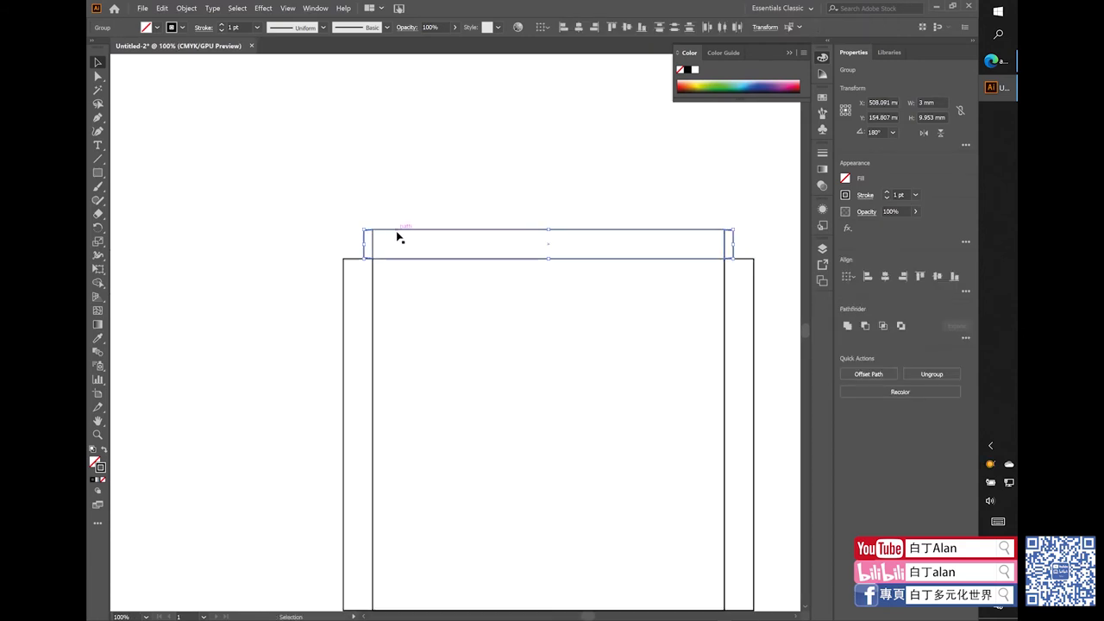
pyautogui.scroll(-1, 535, 275)
pyautogui.scroll(2, 572, 455)
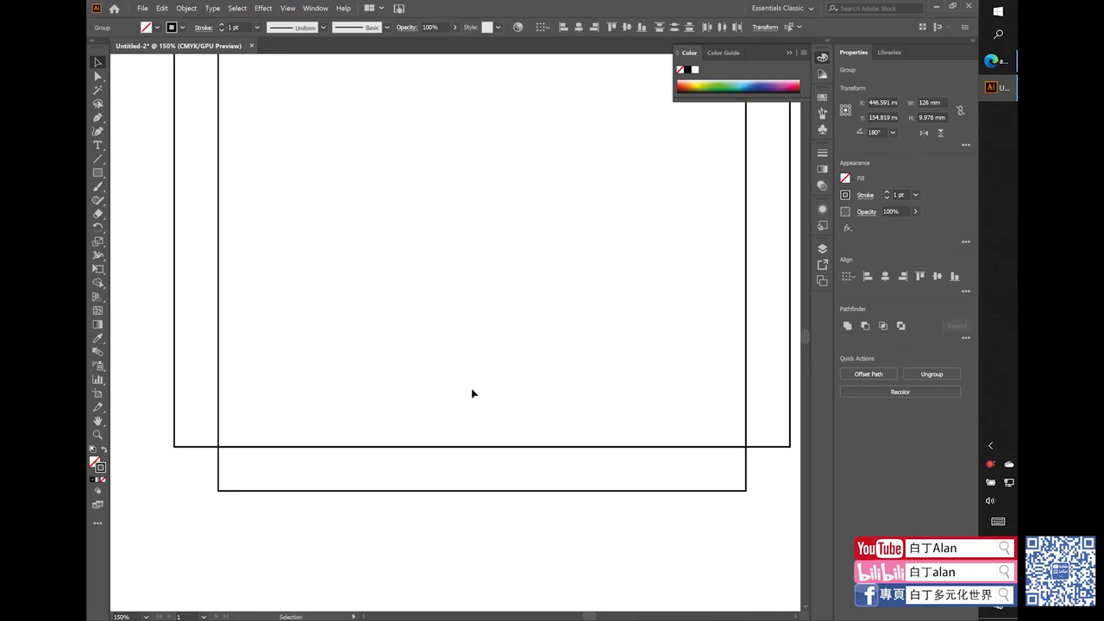
pyautogui.hotkey('ctrl', 'v')
pyautogui.moveTo(197, 320); pyautogui.dragTo(219, 459)
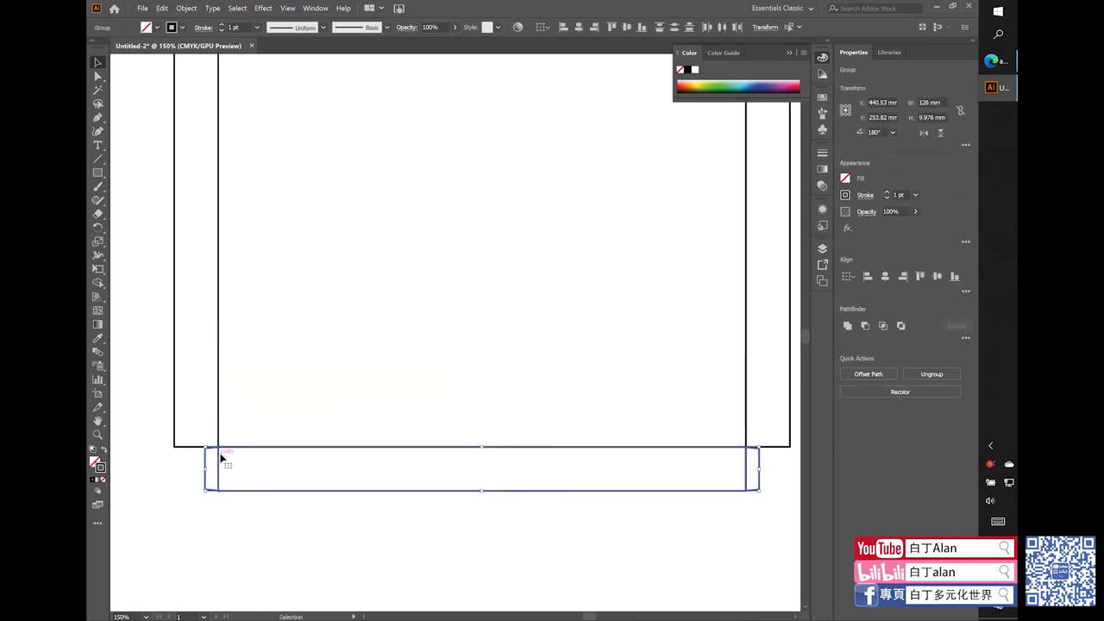
pyautogui.scroll(3, 209, 467)
pyautogui.scroll(3, 223, 527)
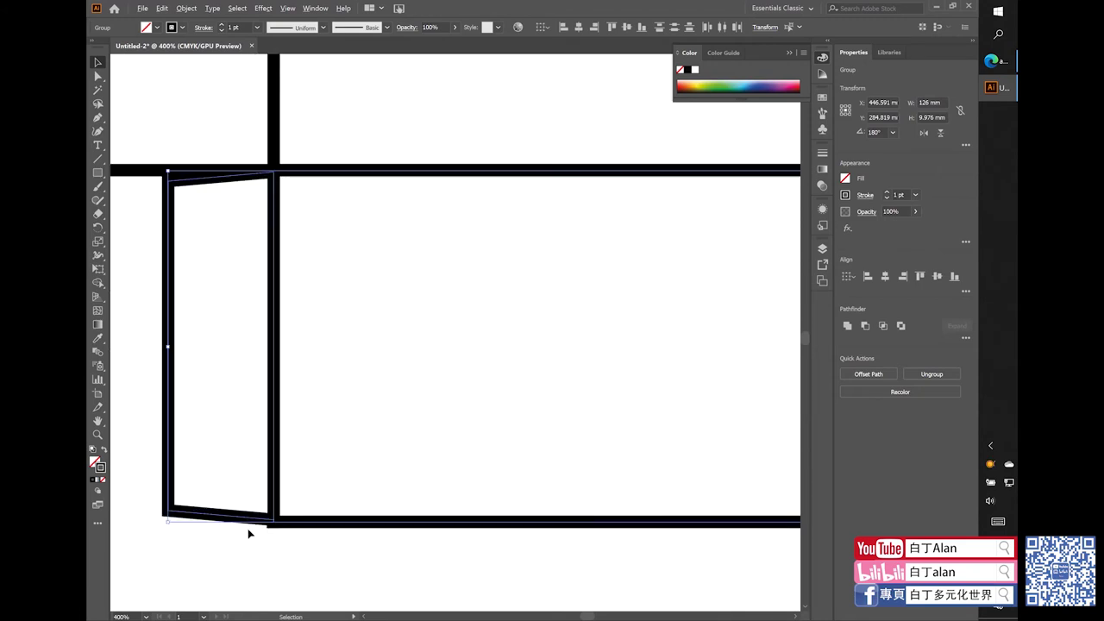
# - Copy the left panel and its flap strips 200 mm across to the middle panel's right side
pyautogui.click(268, 540)
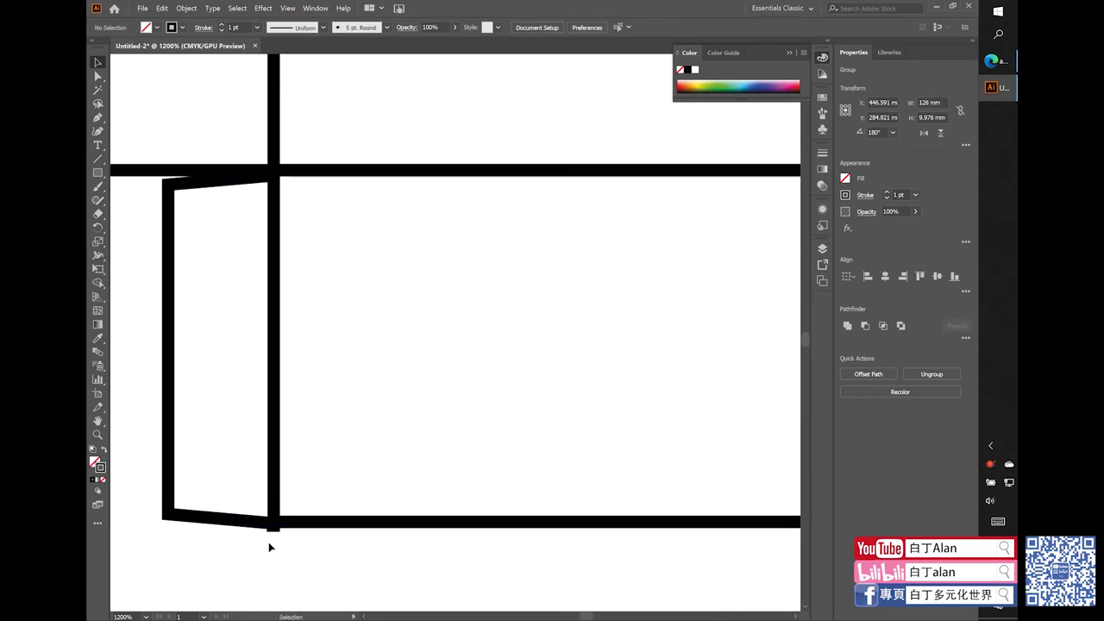
pyautogui.click(265, 458)
pyautogui.click(361, 353)
pyautogui.scroll(-4, 362, 353)
pyautogui.scroll(-7, 337, 382)
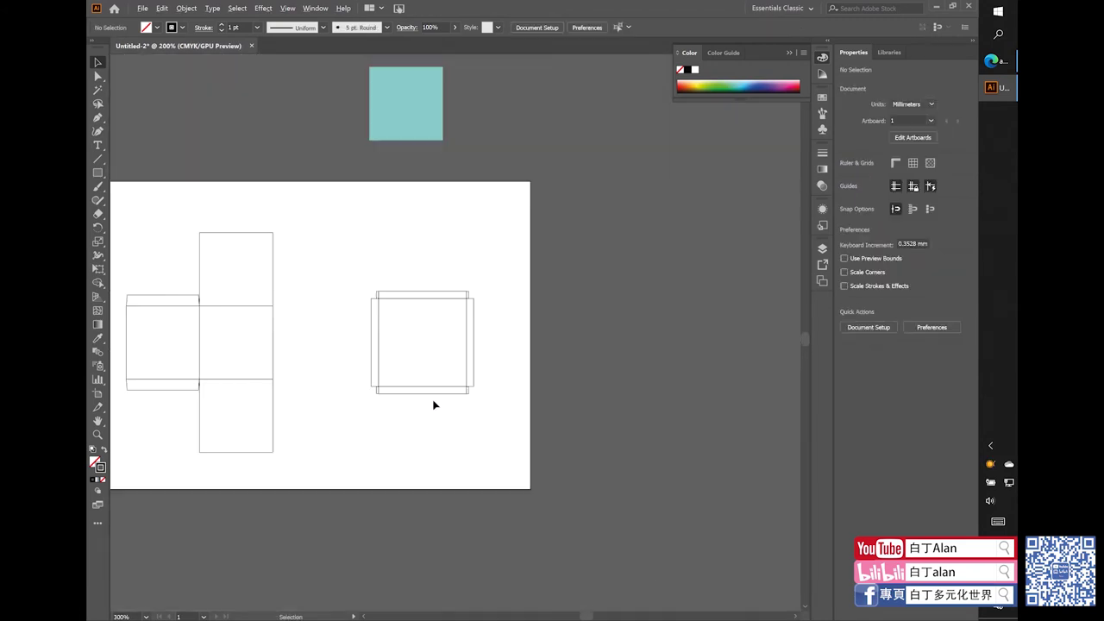
pyautogui.scroll(-1, 466, 405)
pyautogui.scroll(2, 285, 427)
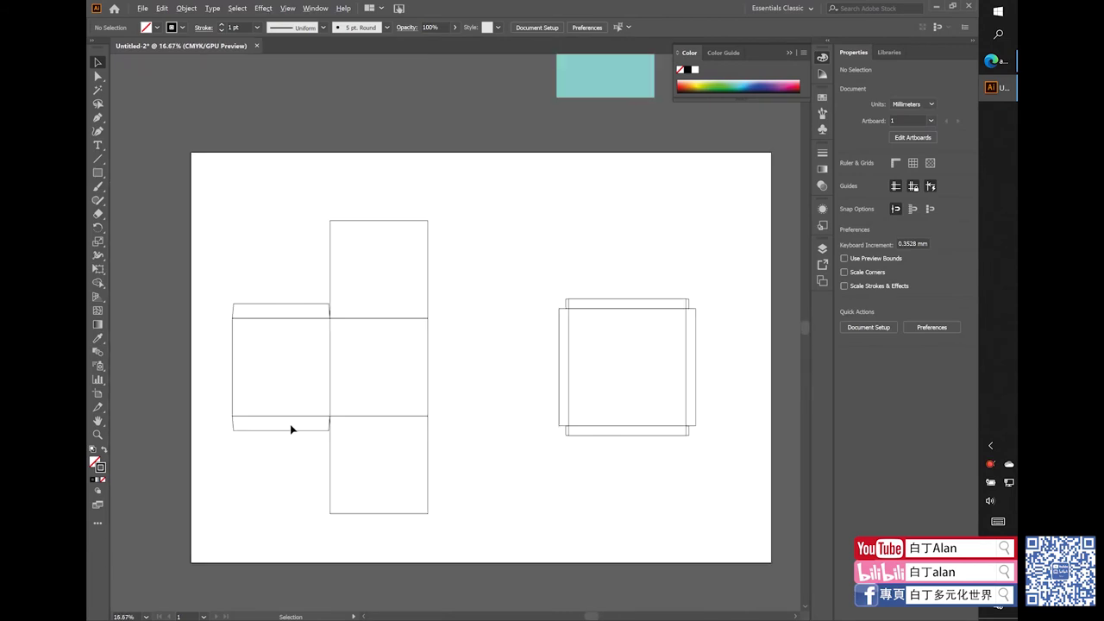
pyautogui.moveTo(272, 457); pyautogui.dragTo(259, 314)
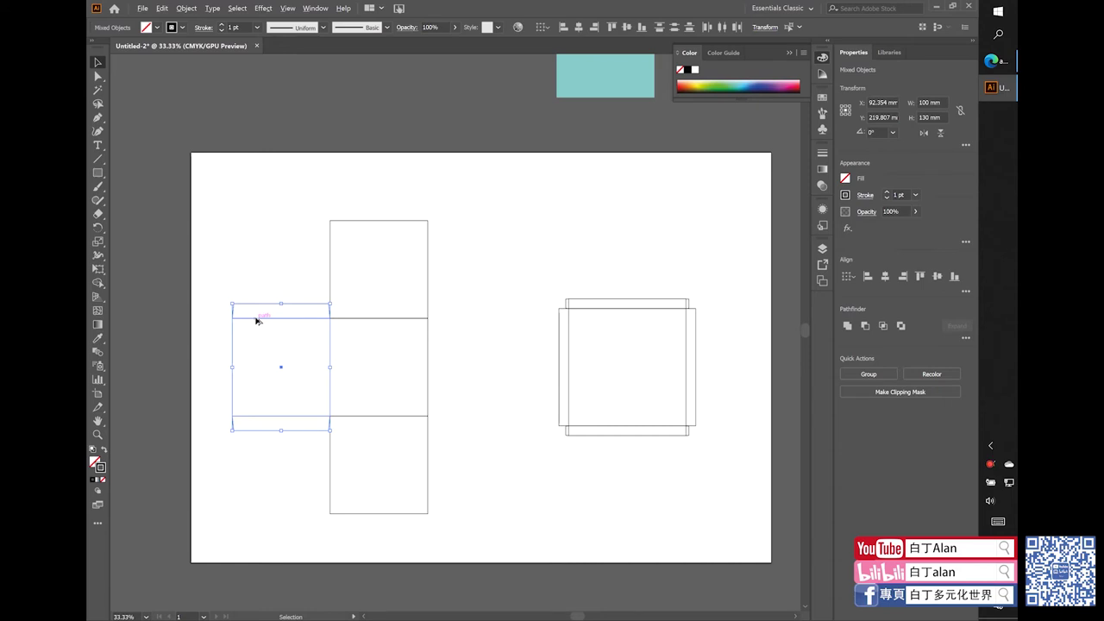
pyautogui.moveTo(256, 321); pyautogui.dragTo(455, 331)
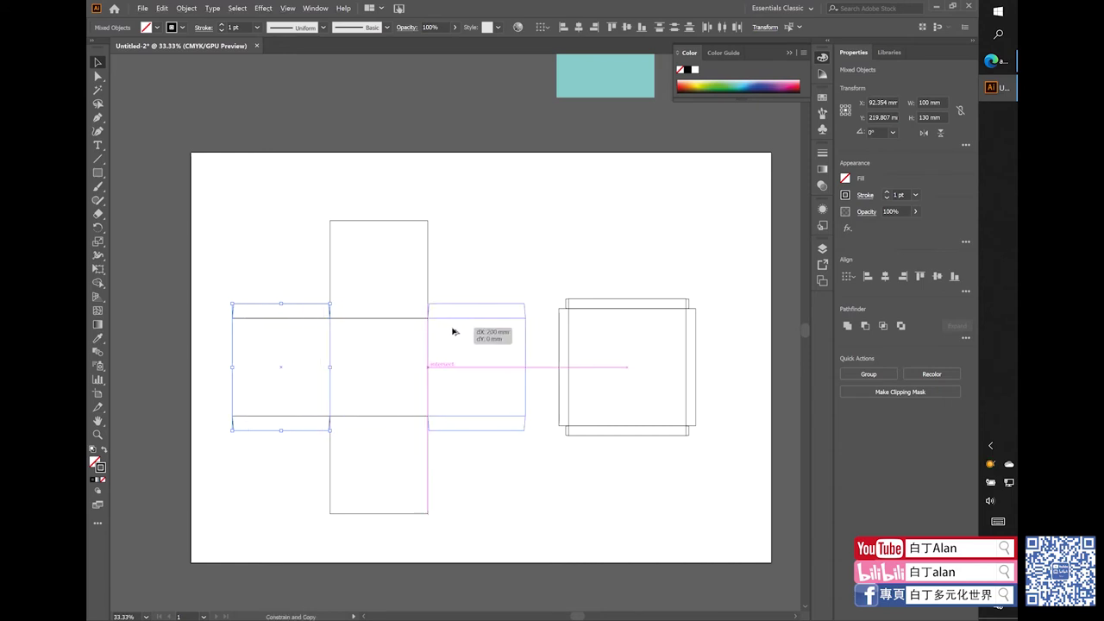
pyautogui.moveTo(455, 332); pyautogui.dragTo(451, 328)
pyautogui.click(461, 256)
# - Zoom out to the whole artboard and bring up the File menu
pyautogui.hotkey('ctrl', '-')
pyautogui.hotkey('ctrl', '-')
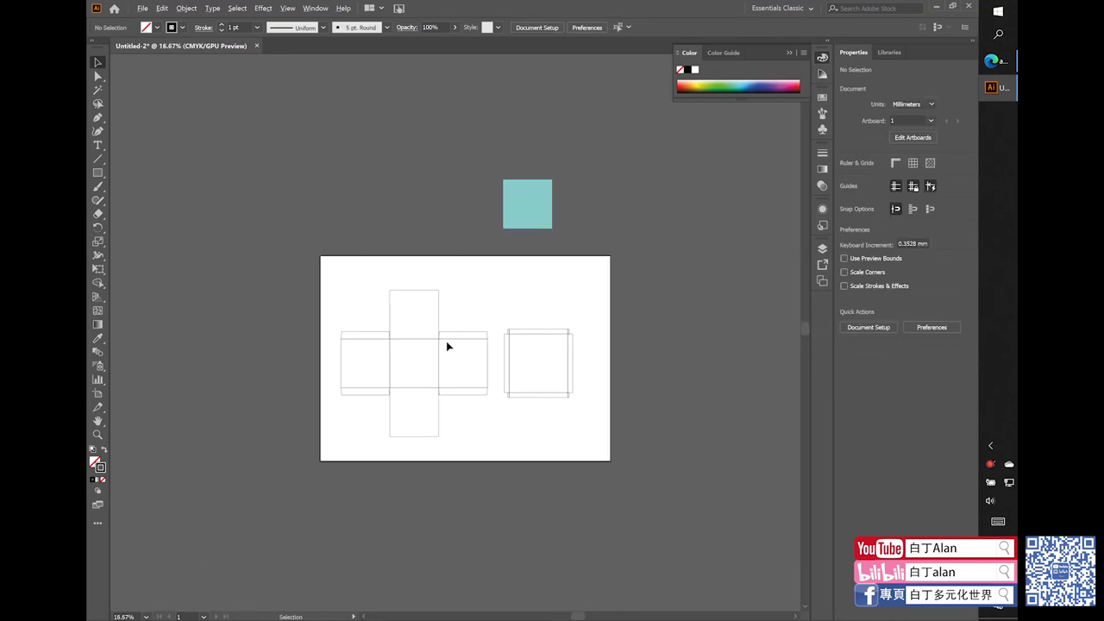
pyautogui.scroll(1, 530, 364)
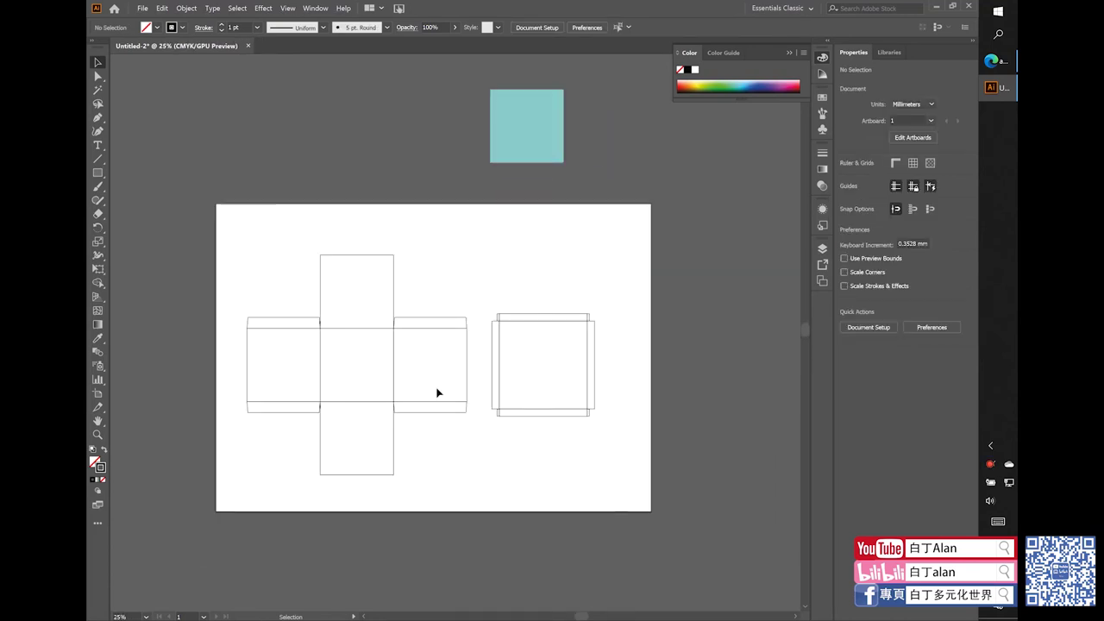
pyautogui.click(162, 10)
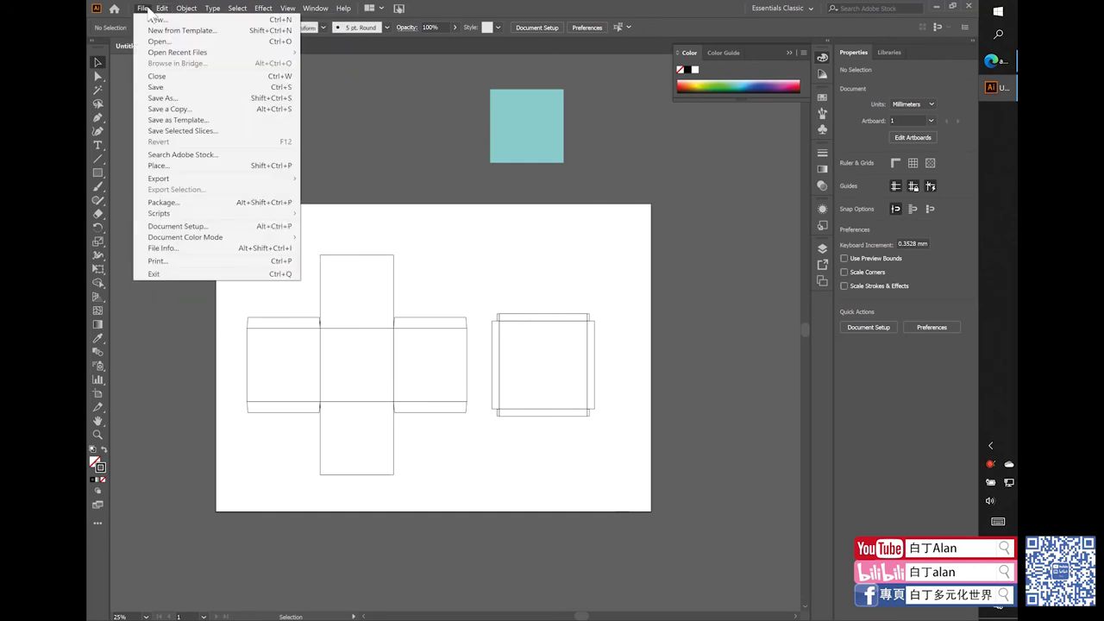
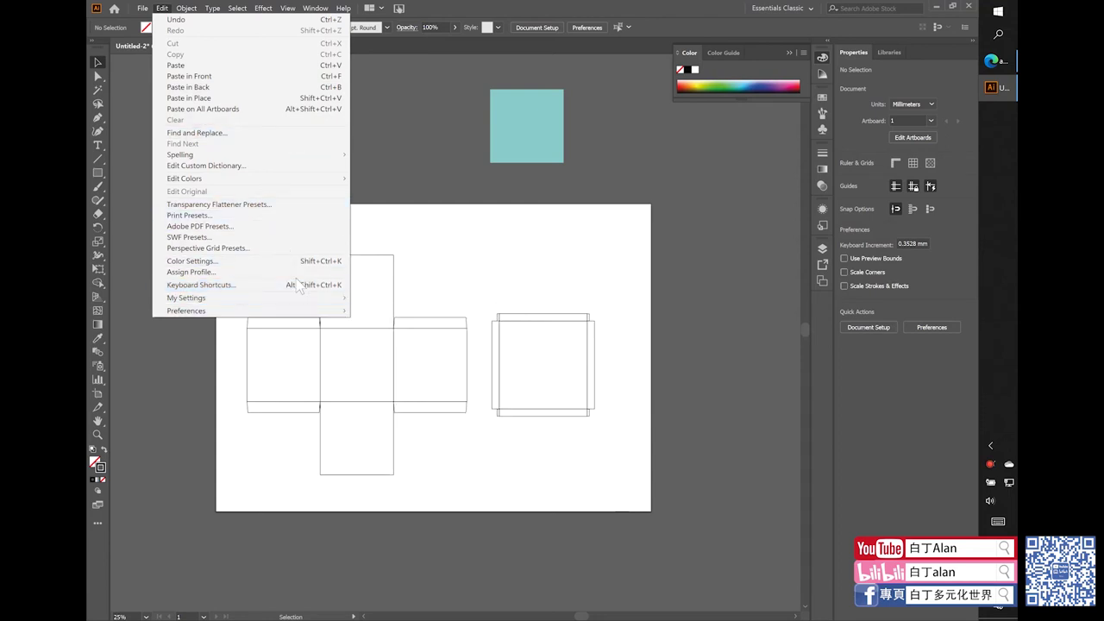
# - Add a second 594 mm-wide artboard to the right of Artboard 1
pyautogui.click(188, 8)
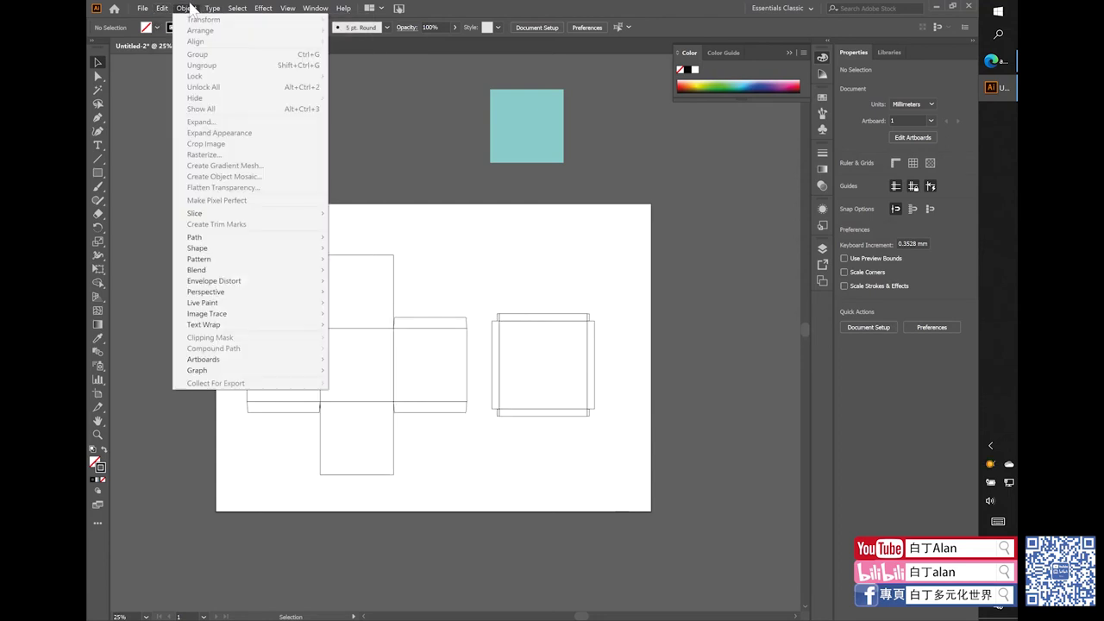
pyautogui.moveTo(204, 359)
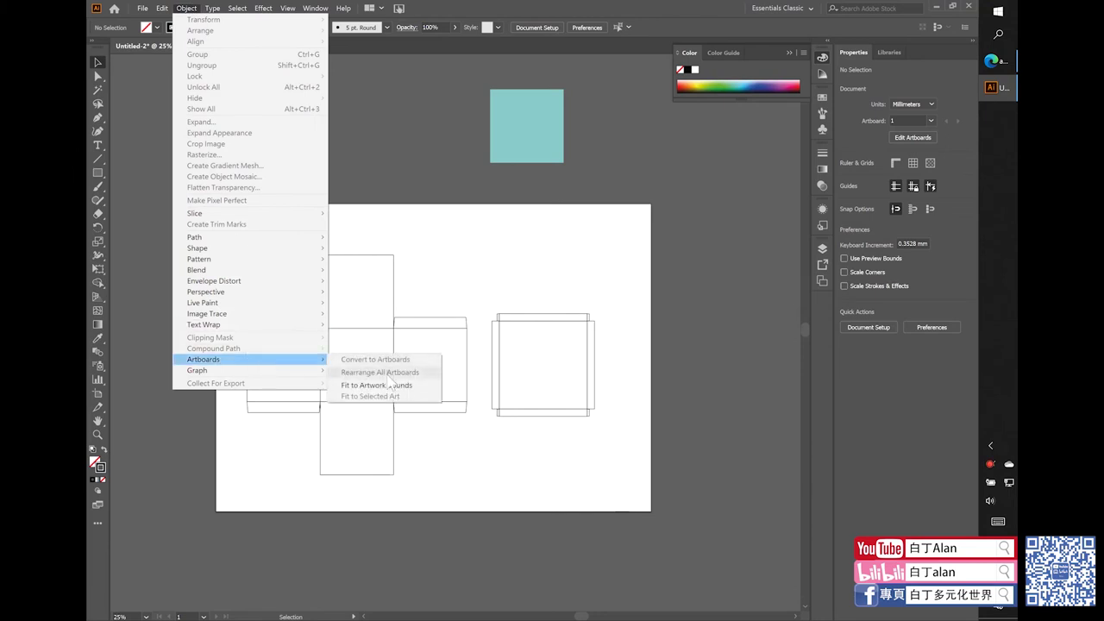
pyautogui.click(574, 261)
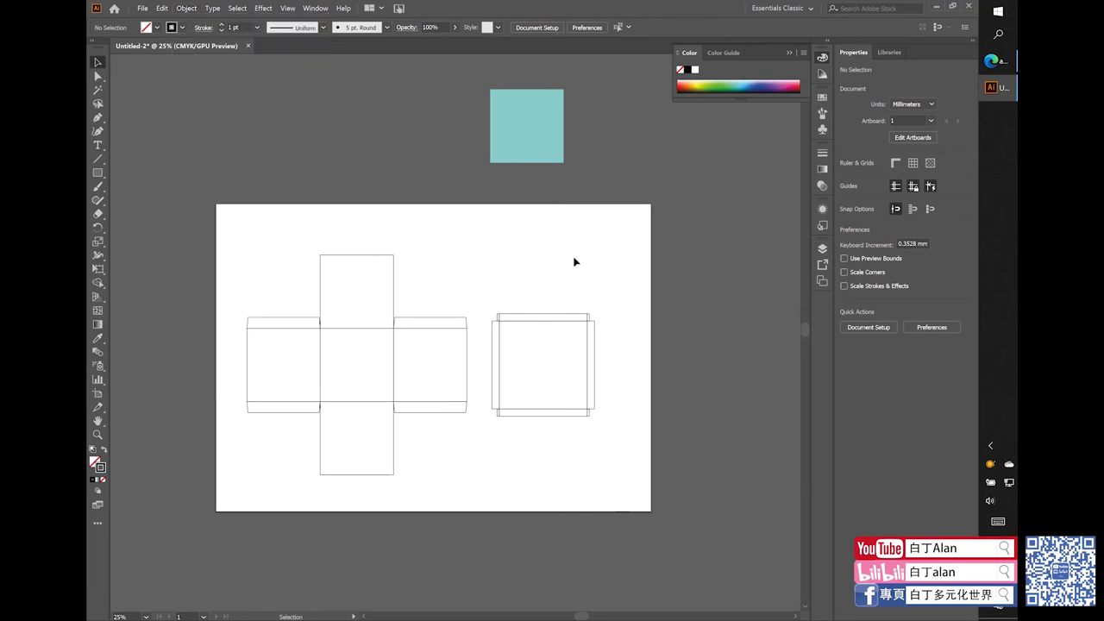
pyautogui.hotkey('shift', 'o')
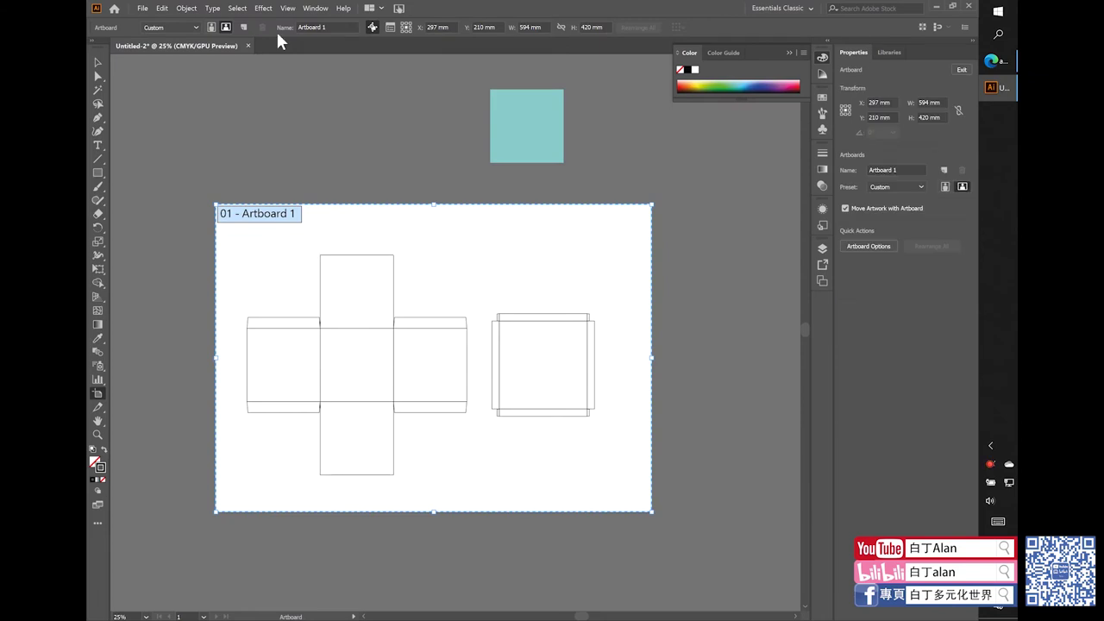
pyautogui.click(187, 8)
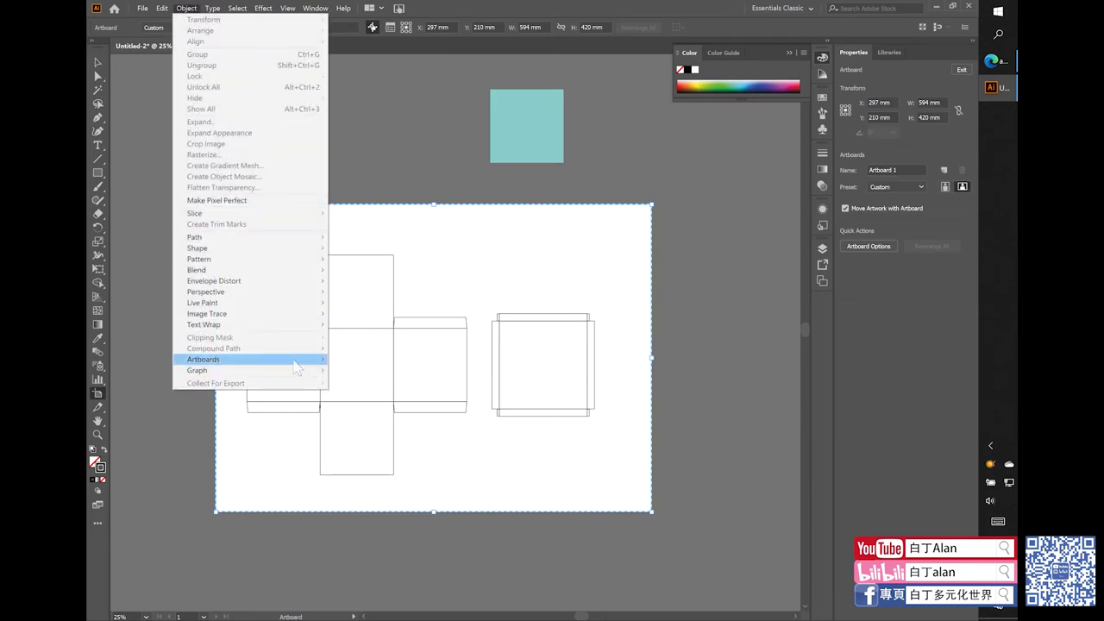
pyautogui.moveTo(204, 359)
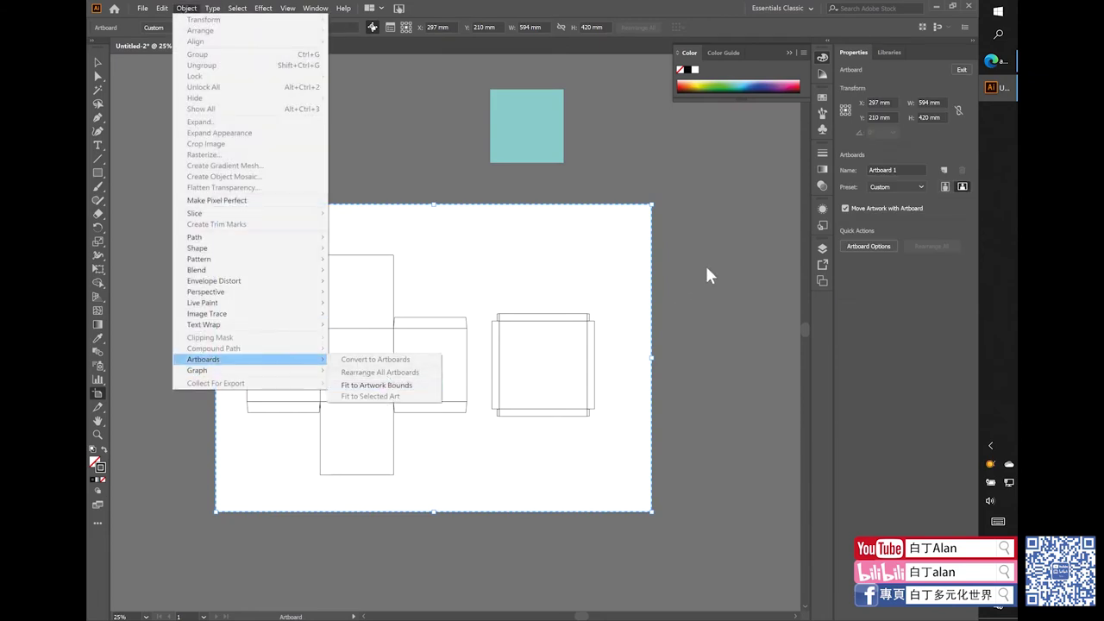
pyautogui.click(697, 239)
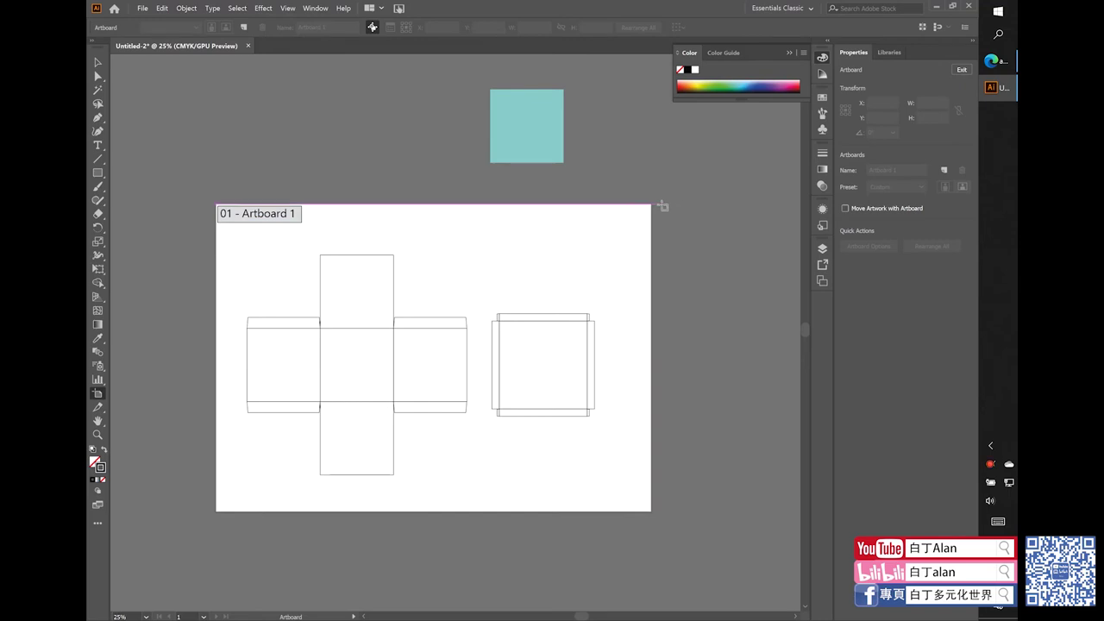
pyautogui.moveTo(663, 207); pyautogui.dragTo(733, 511)
pyautogui.keyDown('alt'); pyautogui.scroll(-1, 633, 315); pyautogui.keyUp('alt')
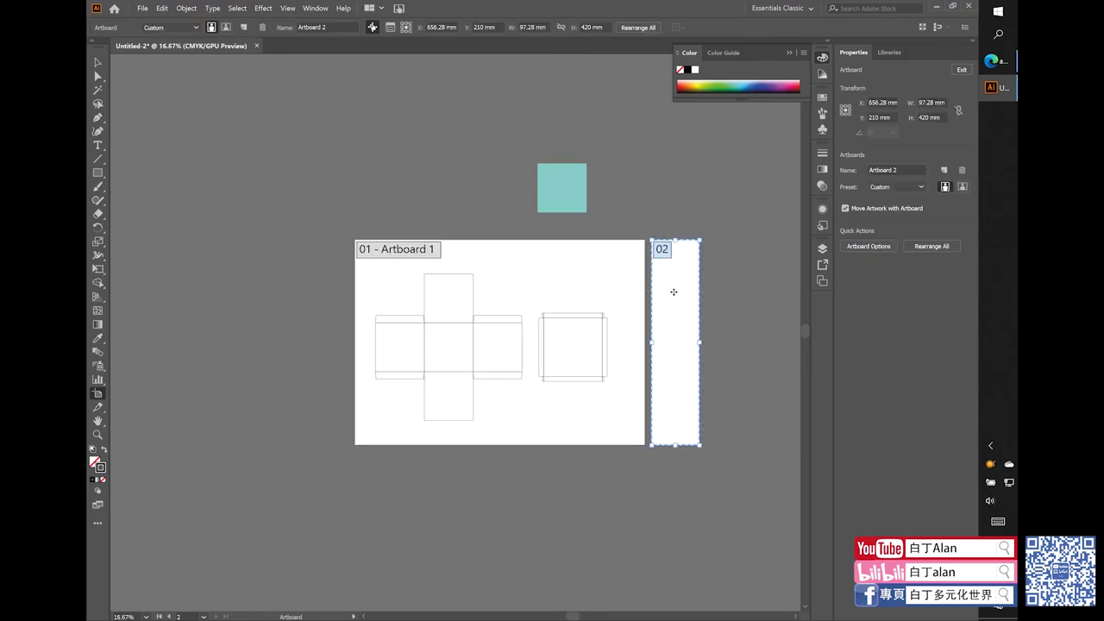
pyautogui.moveTo(674, 293); pyautogui.dragTo(376, 516)
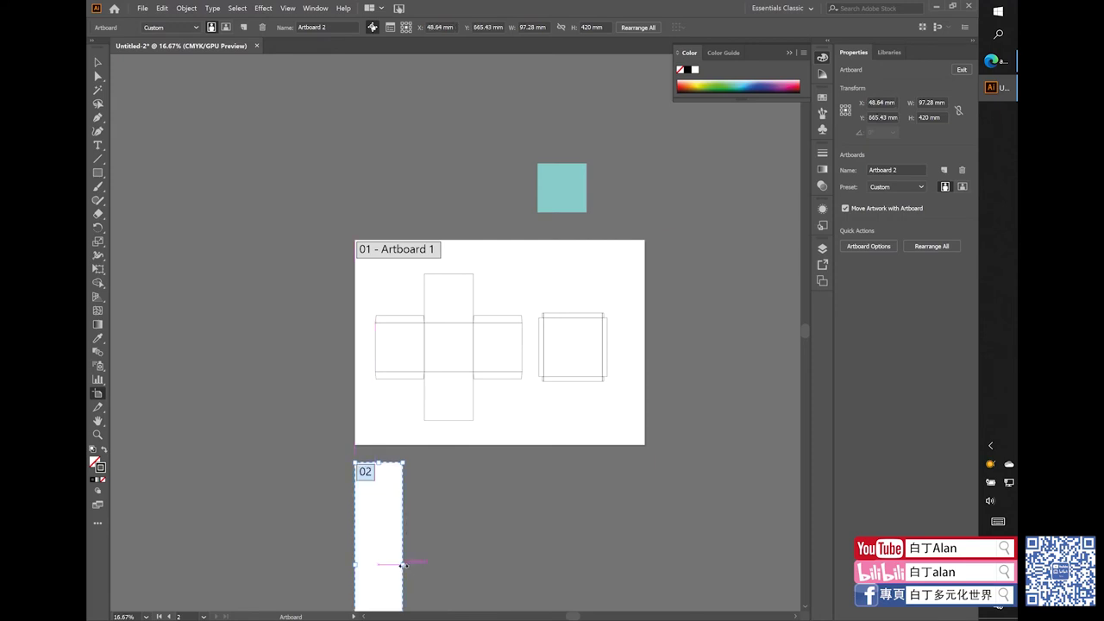
pyautogui.moveTo(404, 564); pyautogui.dragTo(645, 565)
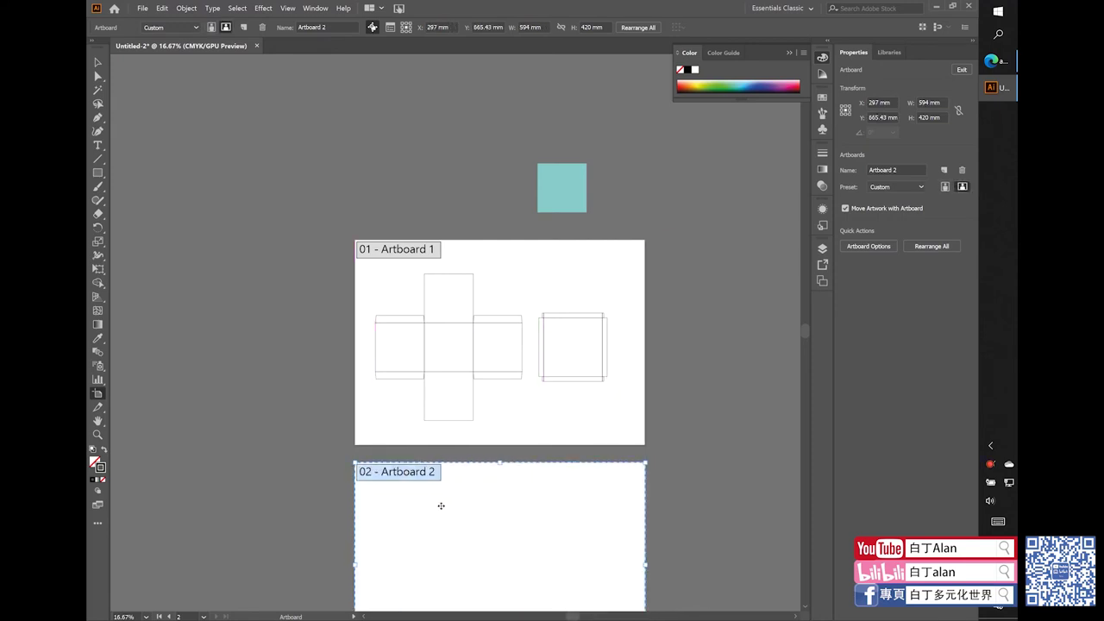
pyautogui.moveTo(441, 505); pyautogui.dragTo(736, 283)
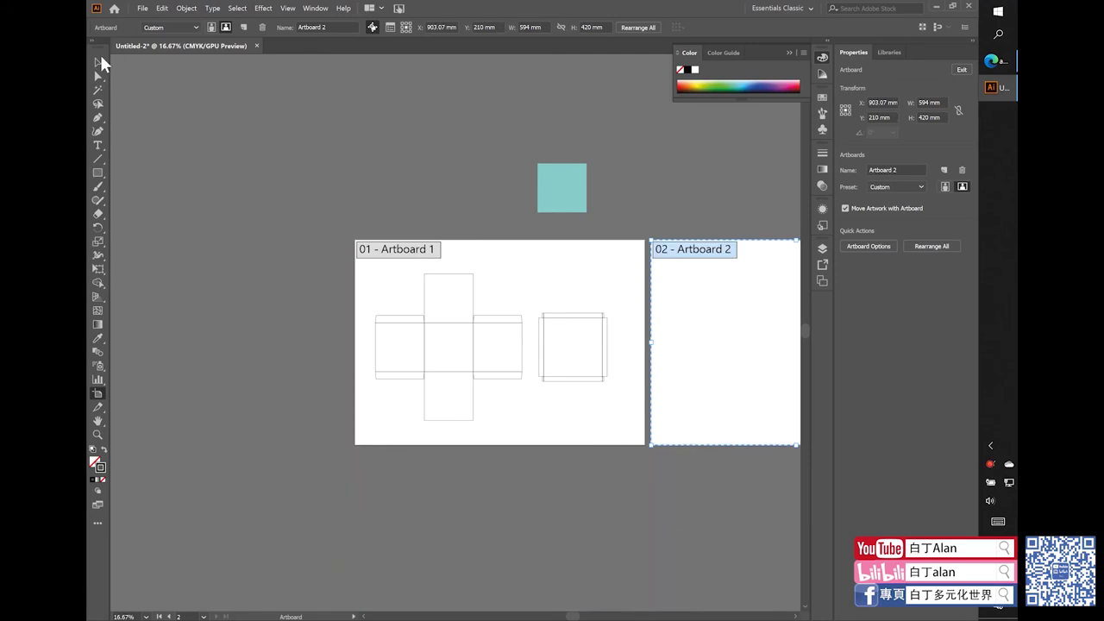
pyautogui.click(97, 62)
# - Select the whole box net and nudge it slightly to the right
pyautogui.scroll(2, 518, 345)
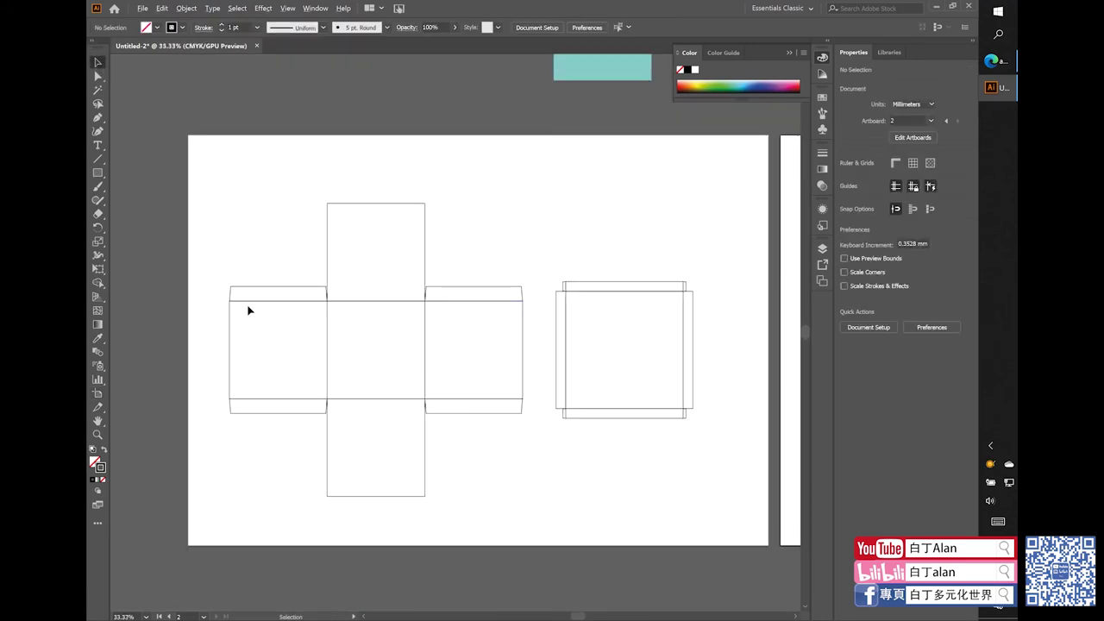
pyautogui.hscroll(2, 447, 399)
pyautogui.scroll(-1, 447, 399)
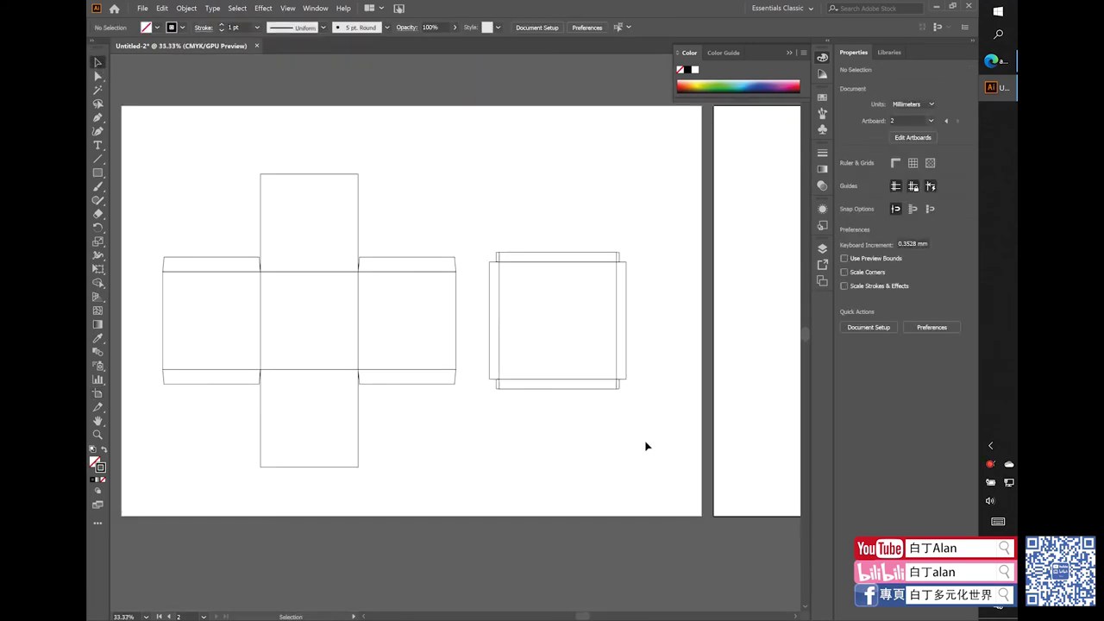
pyautogui.moveTo(647, 446); pyautogui.dragTo(175, 210)
pyautogui.moveTo(264, 289); pyautogui.dragTo(272, 294)
pyautogui.click(423, 161)
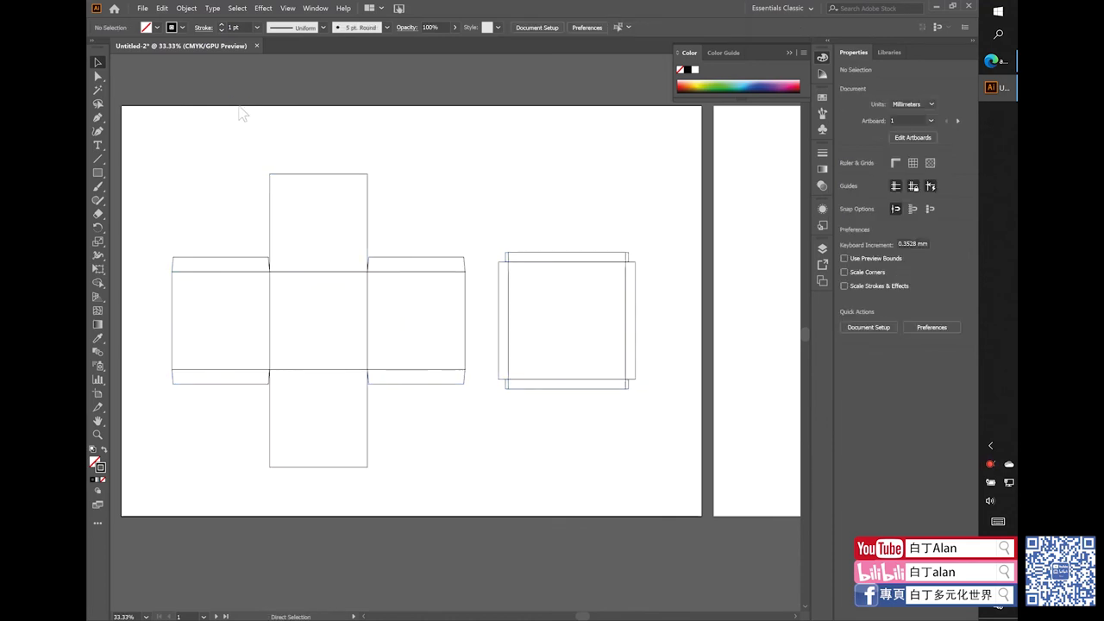
# - Save the file as Untitled-2.ai with the default Illustrator options
pyautogui.hotkey('ctrl', 's')
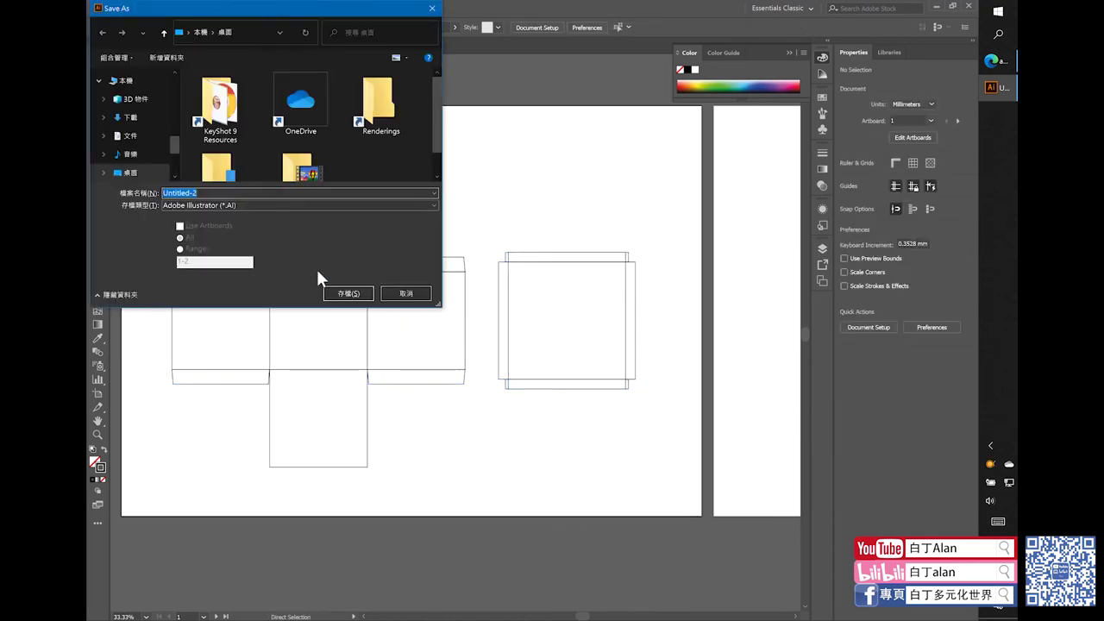
pyautogui.click(343, 294)
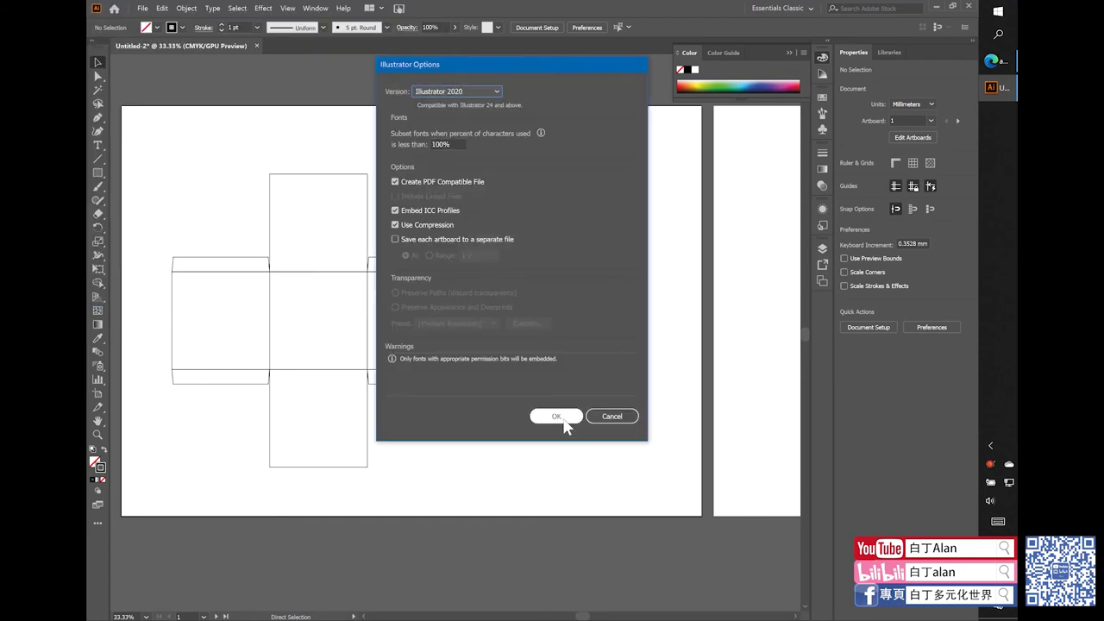
pyautogui.click(557, 417)
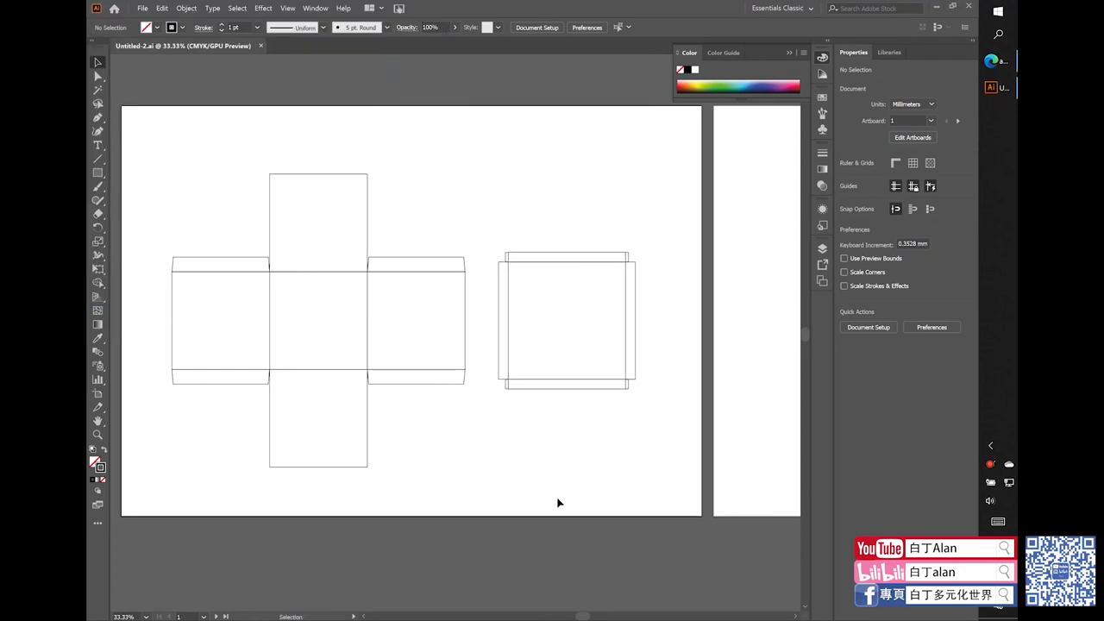
# - Draw a small black, strokeless reference square at Artboard 1's top-left corner
pyautogui.scroll(-2, 354, 407)
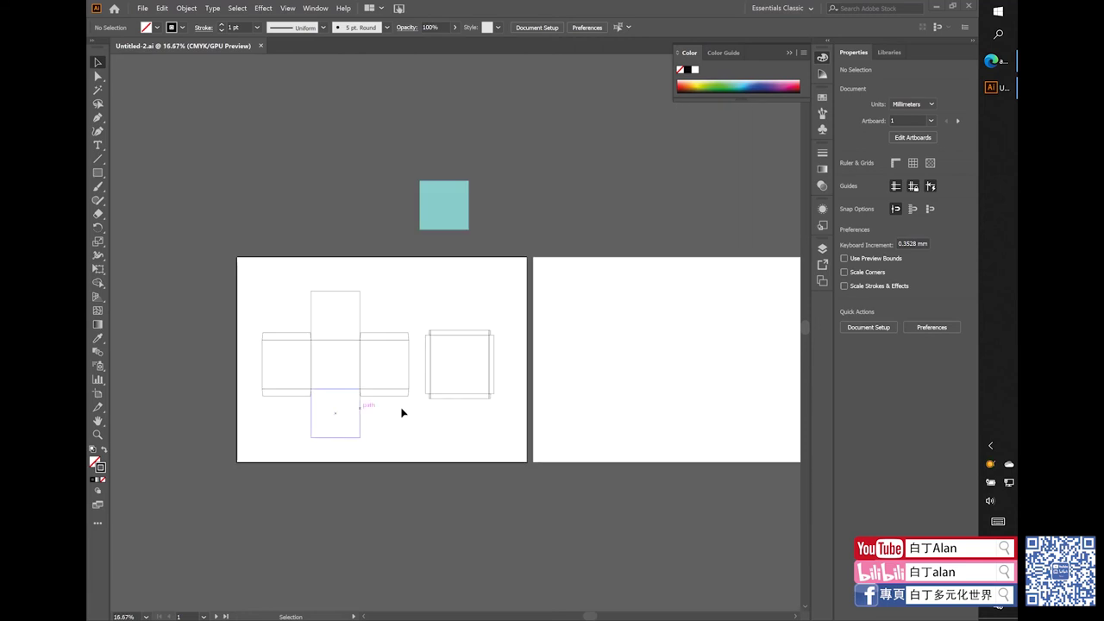
pyautogui.scroll(1, 304, 375)
pyautogui.scroll(1, 303, 374)
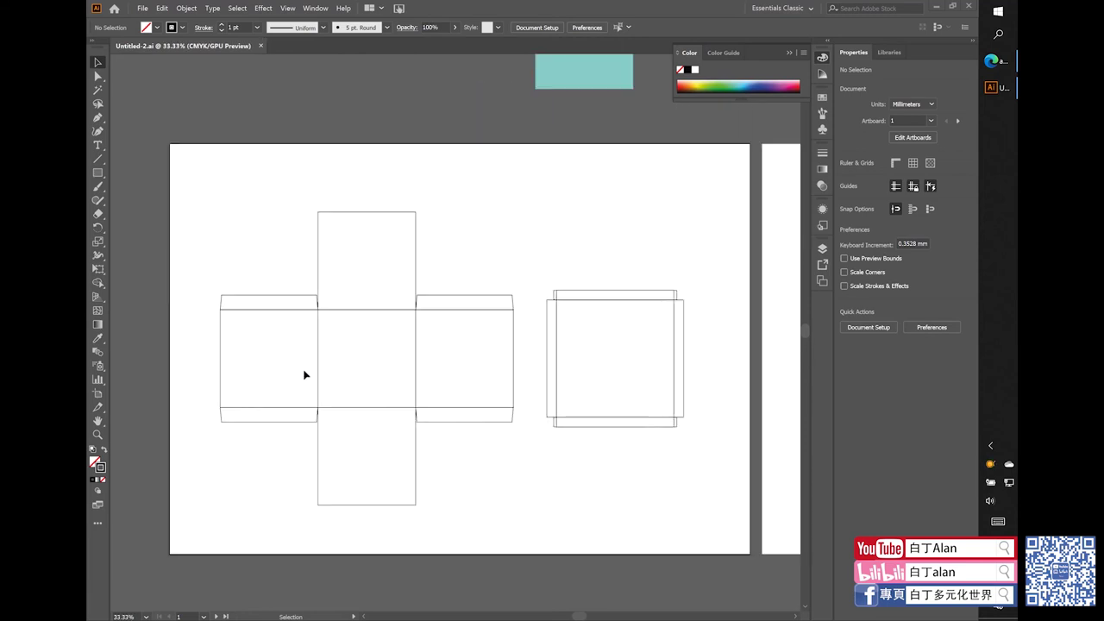
pyautogui.click(98, 173)
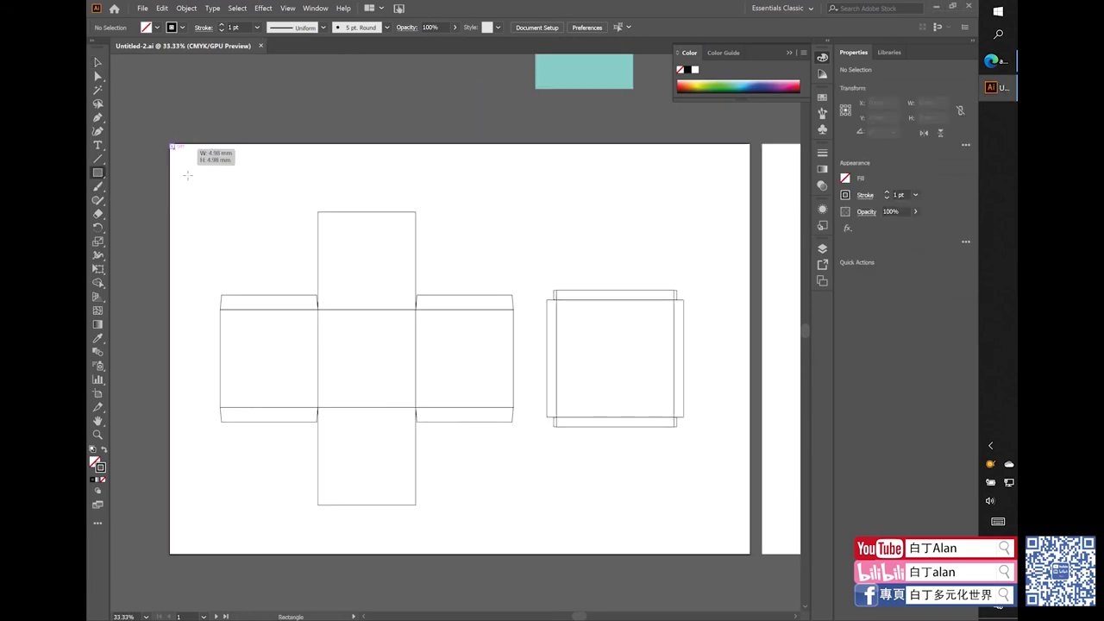
pyautogui.moveTo(170, 143); pyautogui.dragTo(221, 202)
pyautogui.click(99, 60)
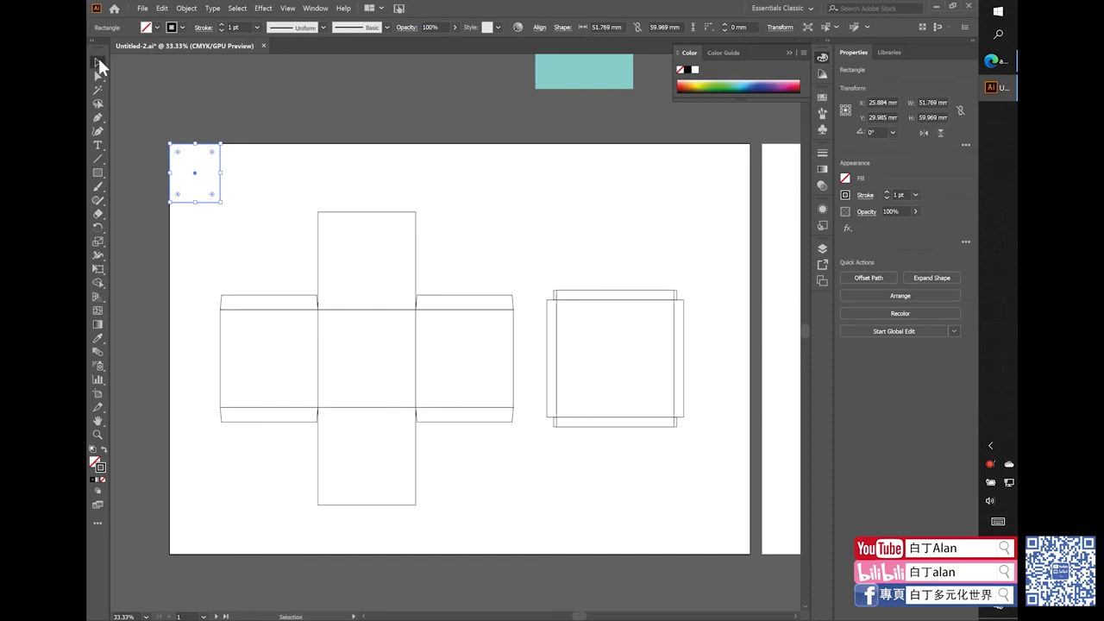
pyautogui.click(92, 479)
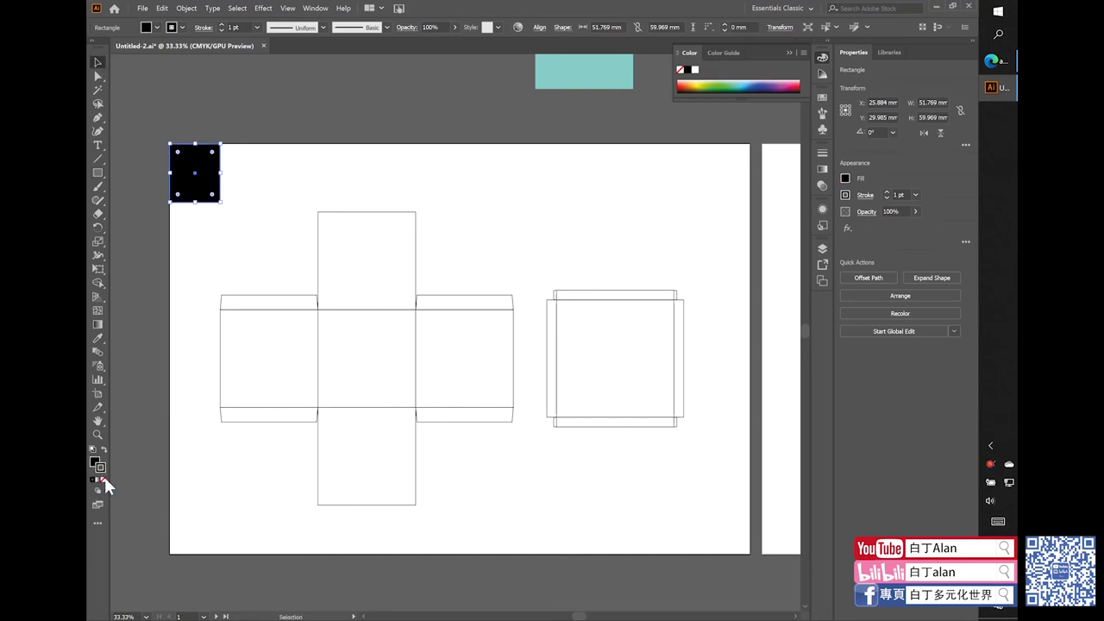
pyautogui.click(104, 479)
pyautogui.click(227, 239)
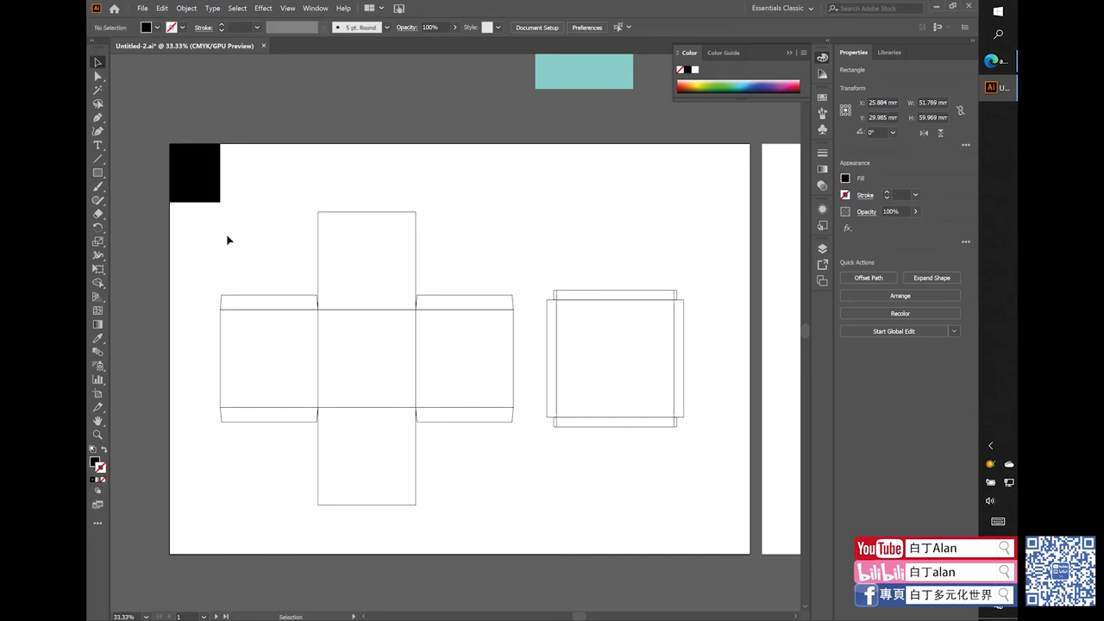
# - Copy the net with the reference square onto Artboard 2, then delete both squares
pyautogui.scroll(-2, 233, 250)
pyautogui.moveTo(470, 363); pyautogui.dragTo(222, 221)
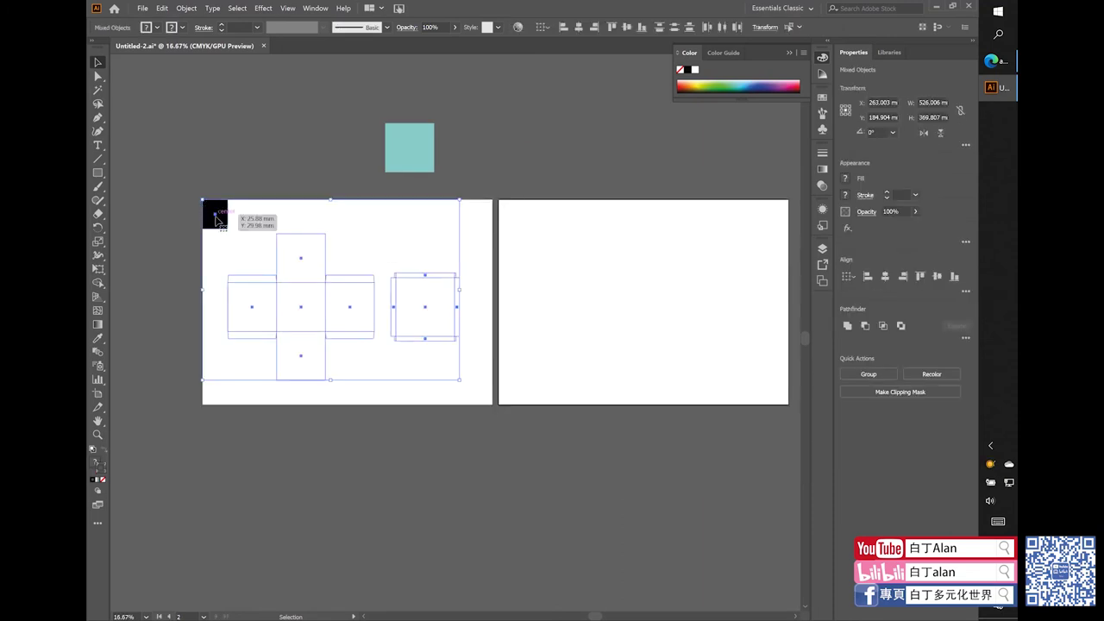
pyautogui.moveTo(231, 221)
pyautogui.mouseDown()
pyautogui.moveTo(514, 231)
pyautogui.moveTo(335, 179)
pyautogui.mouseUp()
pyautogui.click(564, 220)
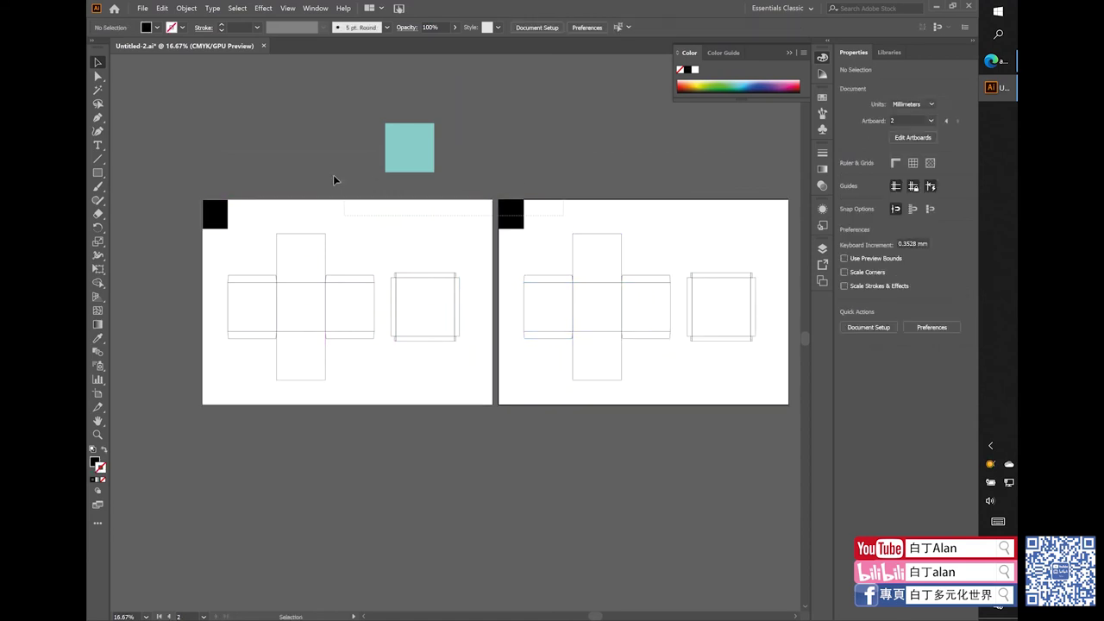
pyautogui.press('Delete')
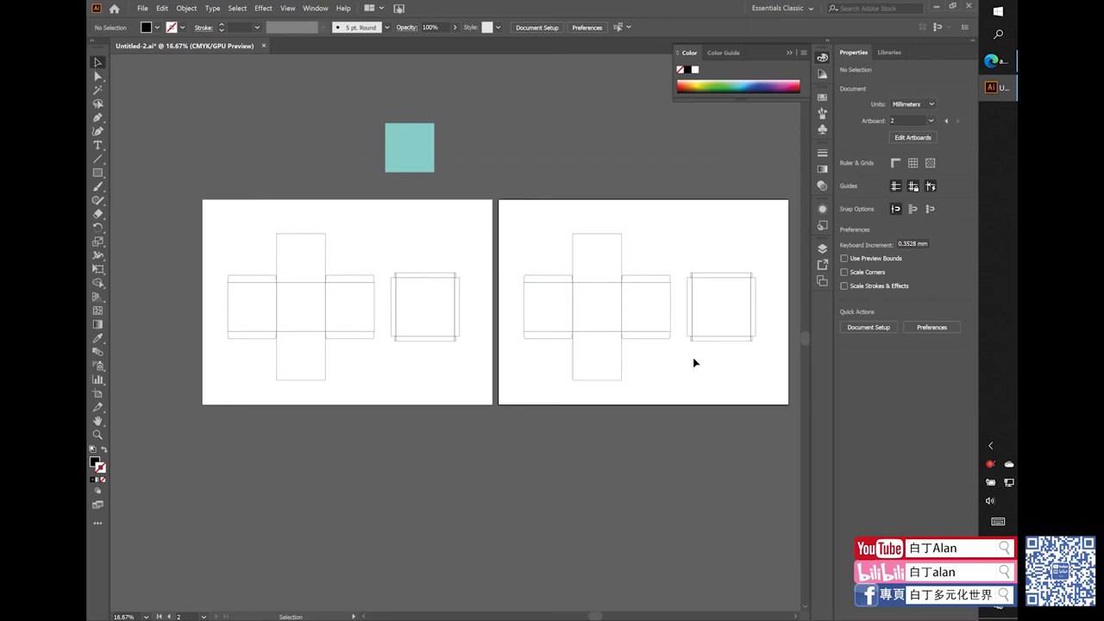
# - Select all the net squares and Pathfinder-unite them into one cross
pyautogui.keyDown('alt'); pyautogui.scroll(1, 763, 325); pyautogui.keyUp('alt')
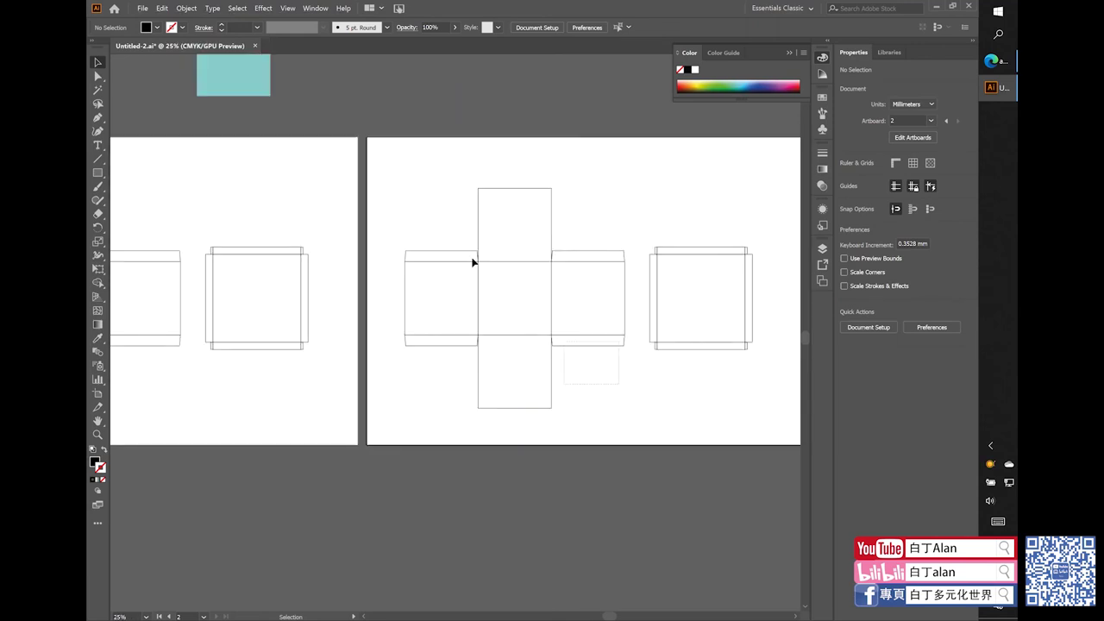
pyautogui.hotkey('ctrl', 'a')
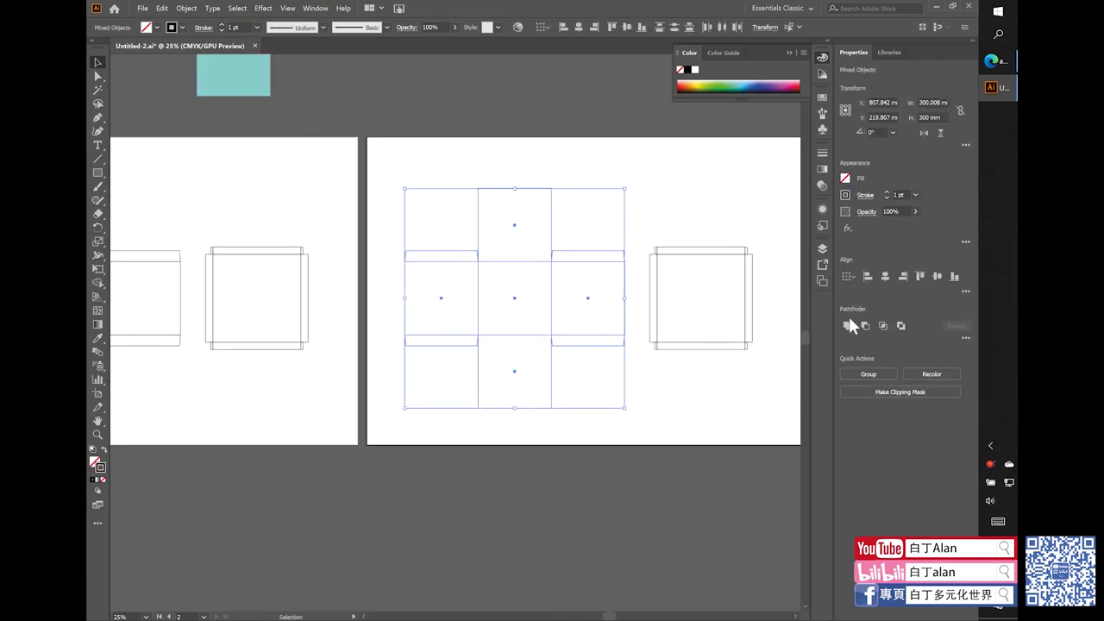
pyautogui.click(847, 327)
pyautogui.click(701, 203)
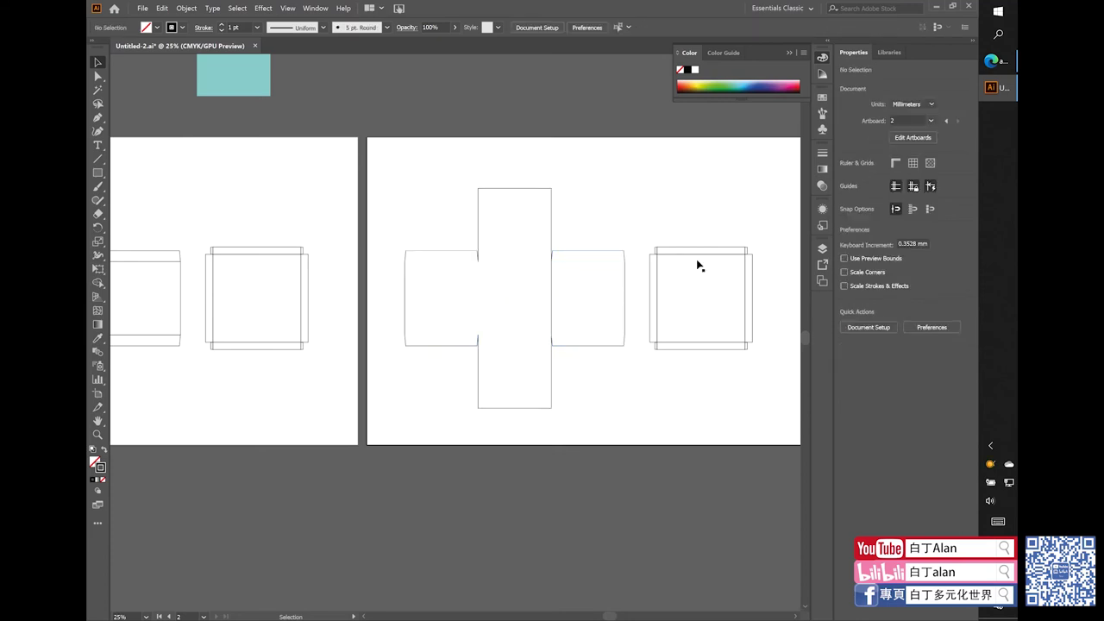
# - Realign the stray anchor at the cross's corner with Direct Selection
pyautogui.scroll(5, 568, 281)
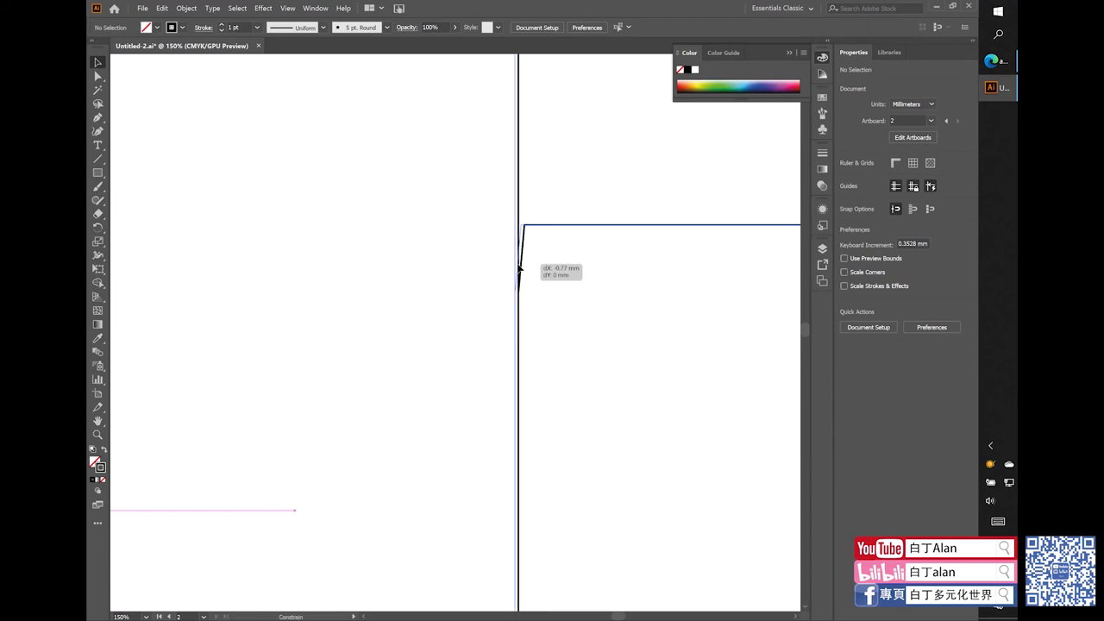
pyautogui.click(522, 272)
pyautogui.scroll(3, 522, 274)
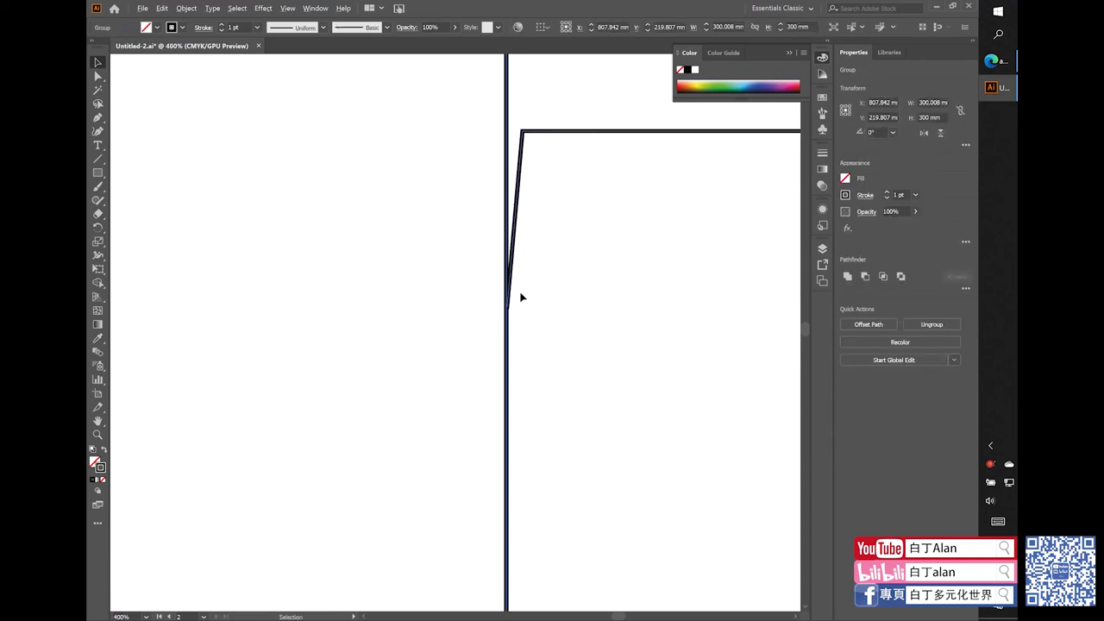
pyautogui.scroll(3, 520, 296)
pyautogui.scroll(3, 518, 294)
pyautogui.press('a')
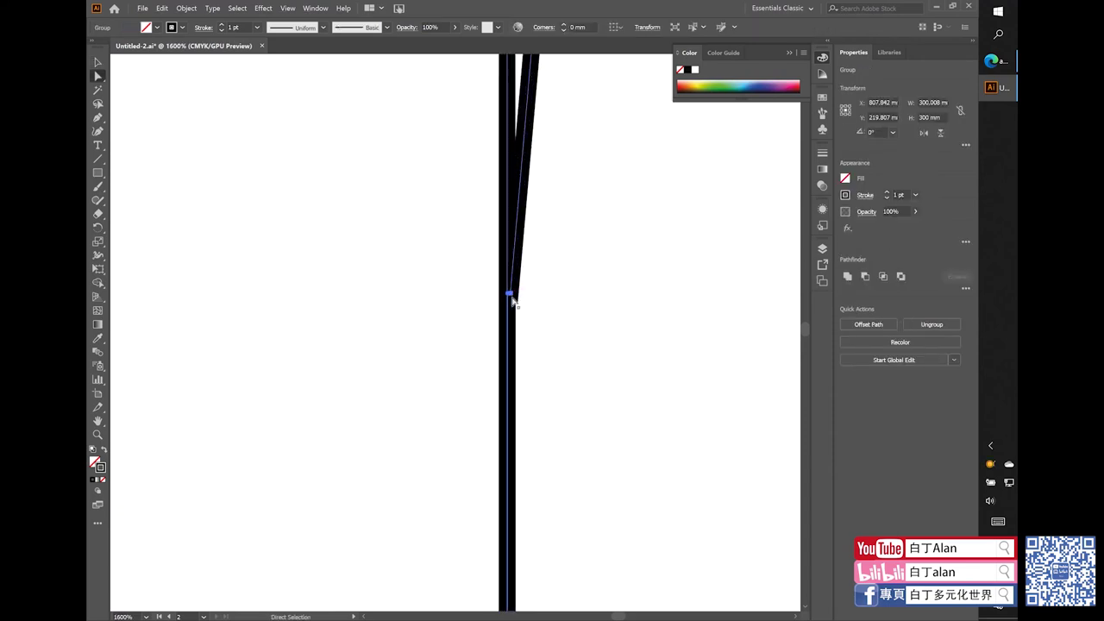
pyautogui.scroll(4, 511, 296)
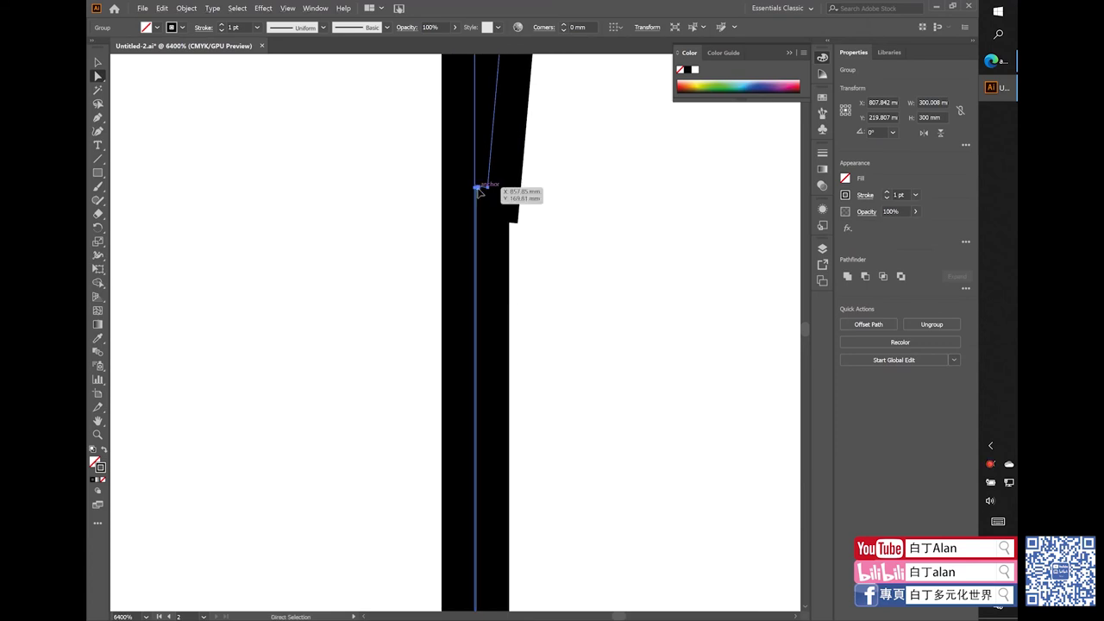
pyautogui.moveTo(480, 192); pyautogui.dragTo(470, 193)
pyautogui.scroll(-1, 471, 193)
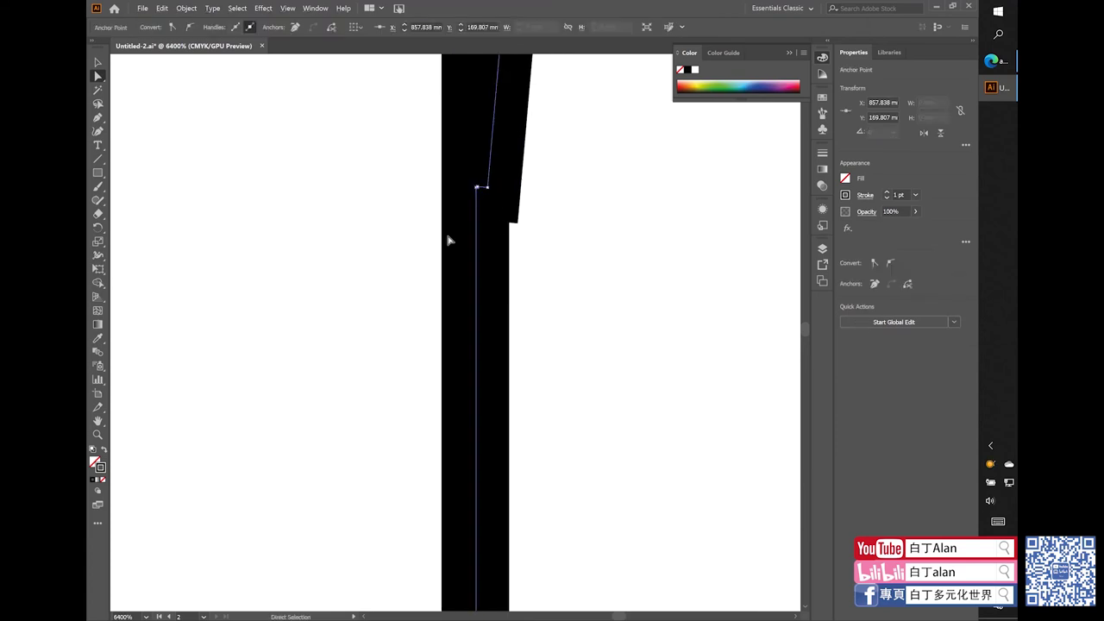
pyautogui.scroll(-2, 446, 239)
pyautogui.scroll(-3, 453, 293)
pyautogui.scroll(-4, 468, 298)
pyautogui.scroll(2, 477, 308)
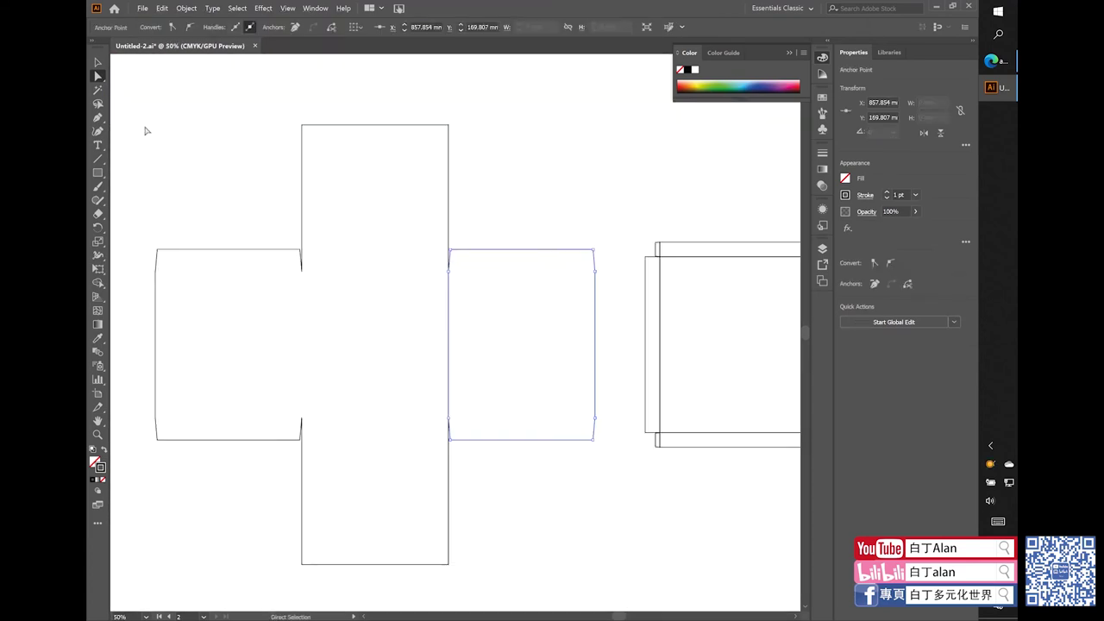
# - Add a 100 mm-tall rectangle over the centre panel and unite it into the cross outline
pyautogui.press('m')
pyautogui.moveTo(302, 272); pyautogui.dragTo(481, 398)
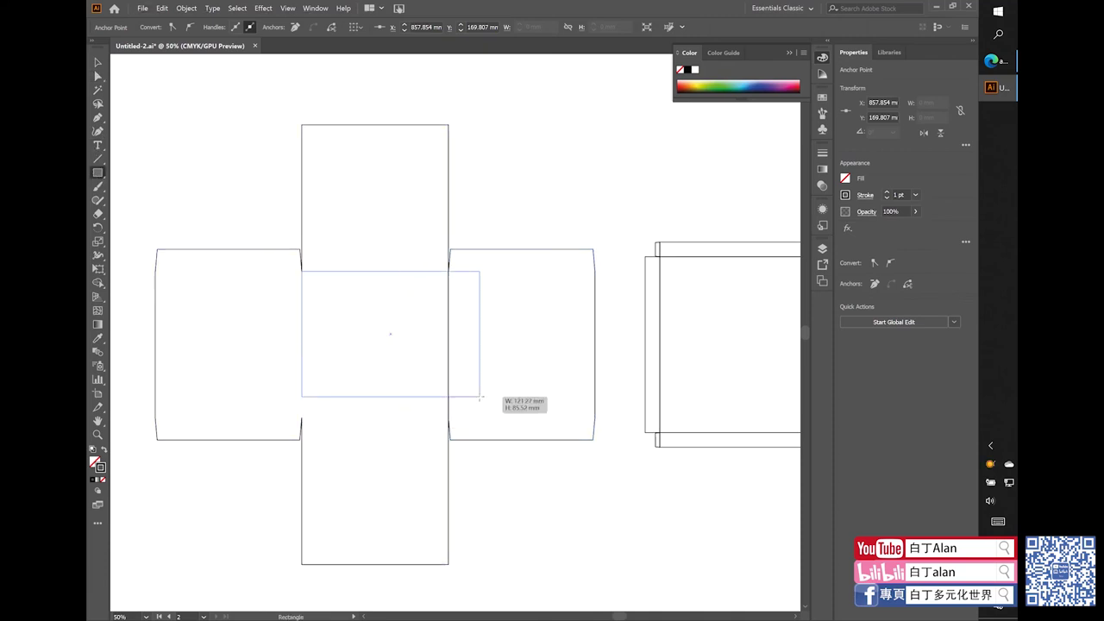
pyautogui.click(97, 62)
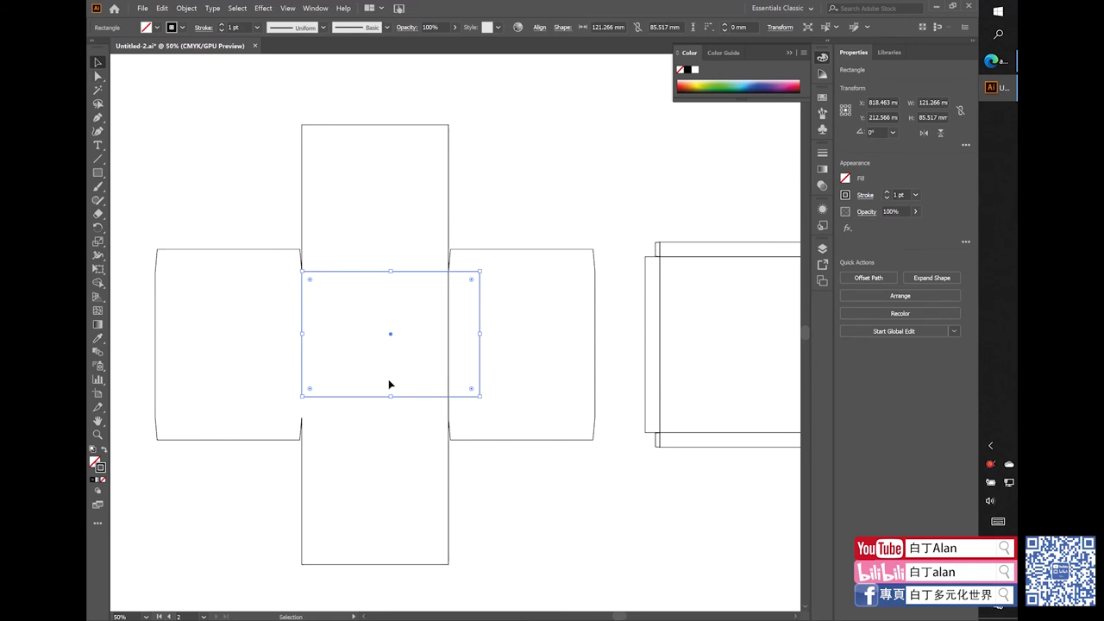
pyautogui.moveTo(392, 398); pyautogui.dragTo(303, 418)
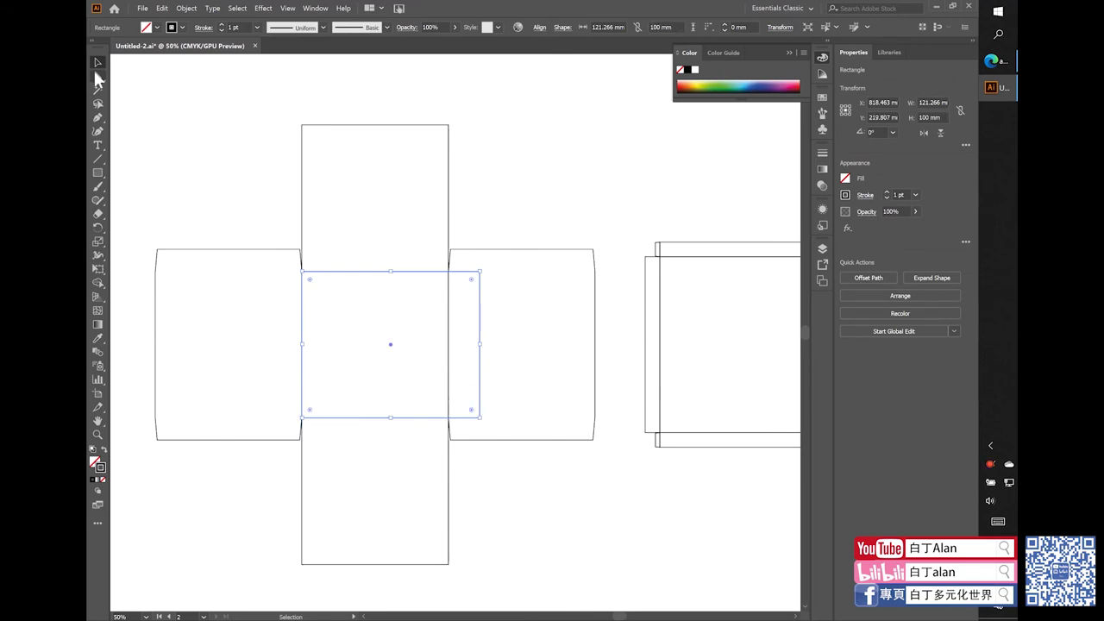
pyautogui.hotkey('ctrl', 'a')
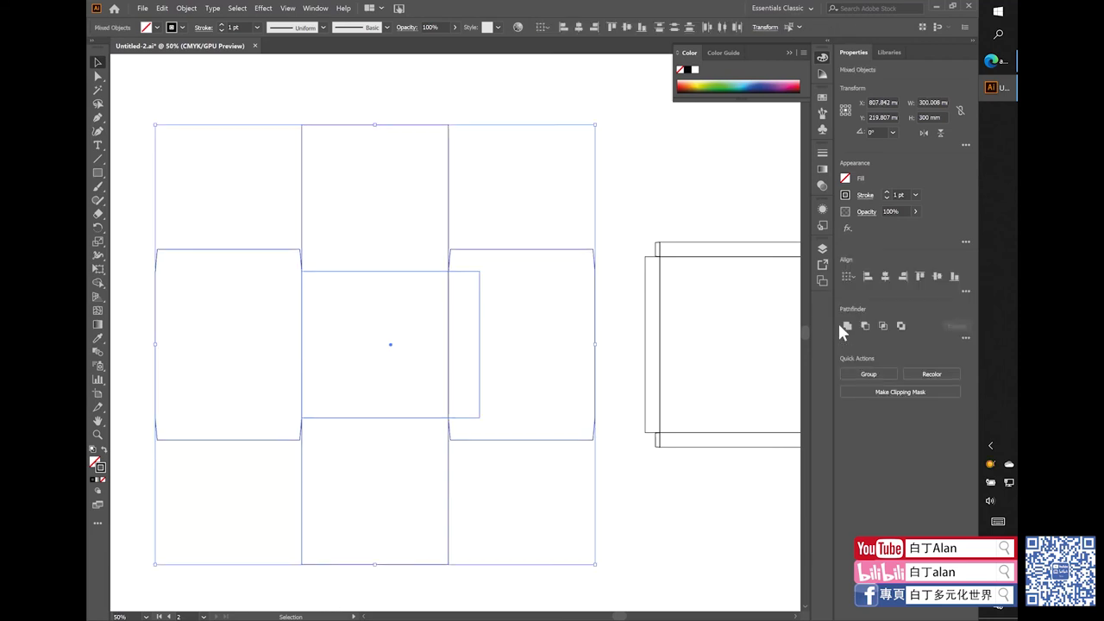
pyautogui.click(844, 326)
pyautogui.click(544, 195)
# - Unite the two overlapping lid squares into one notched lid outline
pyautogui.scroll(-1, 365, 285)
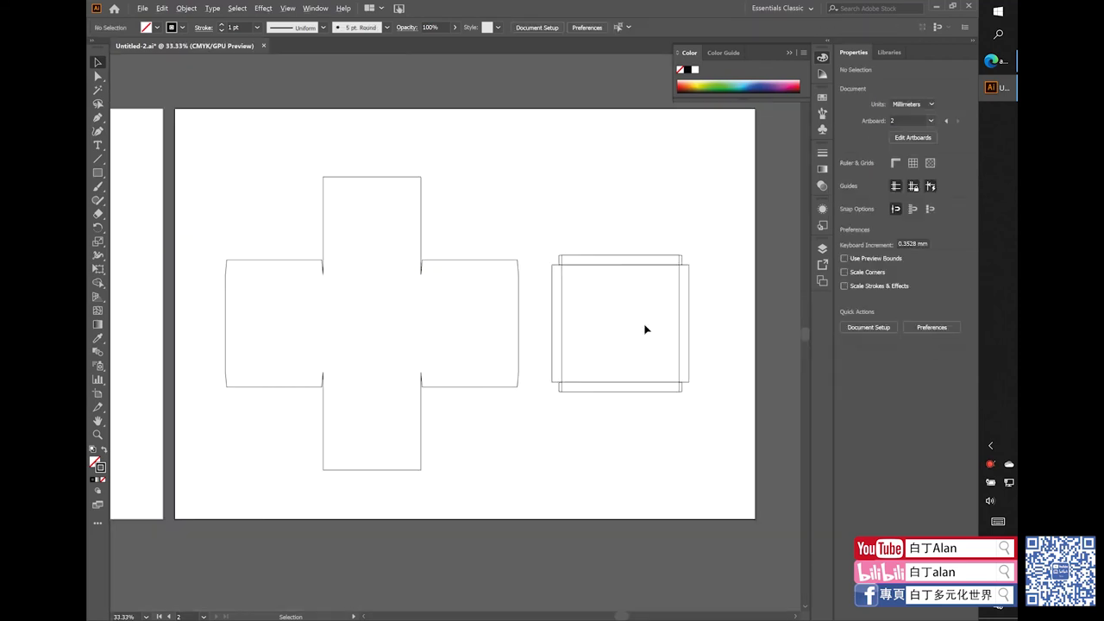
pyautogui.moveTo(718, 412); pyautogui.dragTo(534, 234)
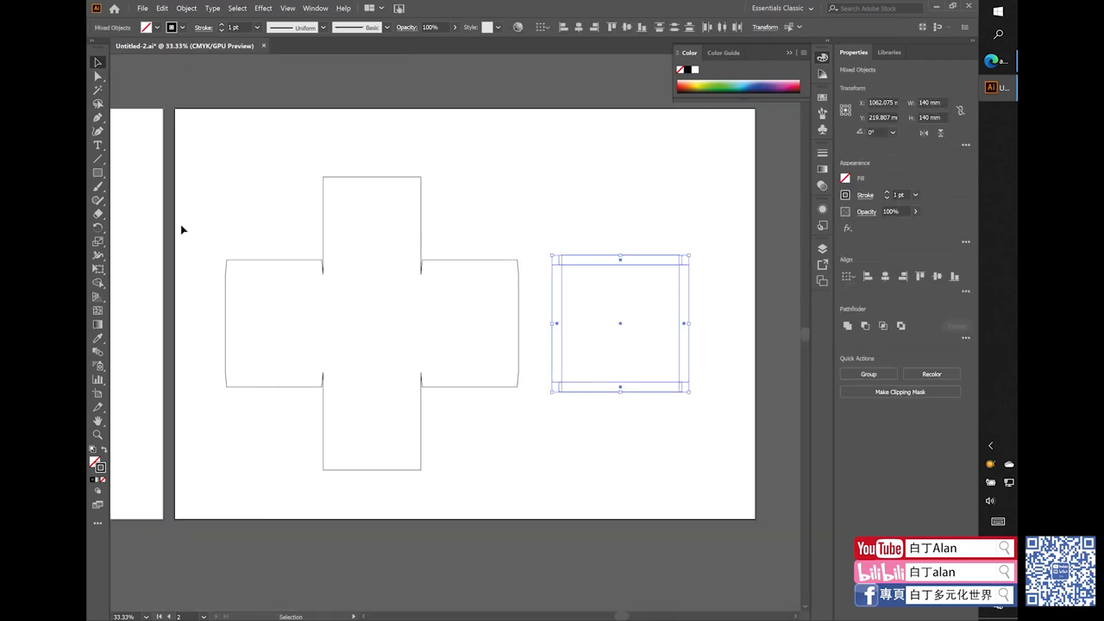
pyautogui.click(846, 327)
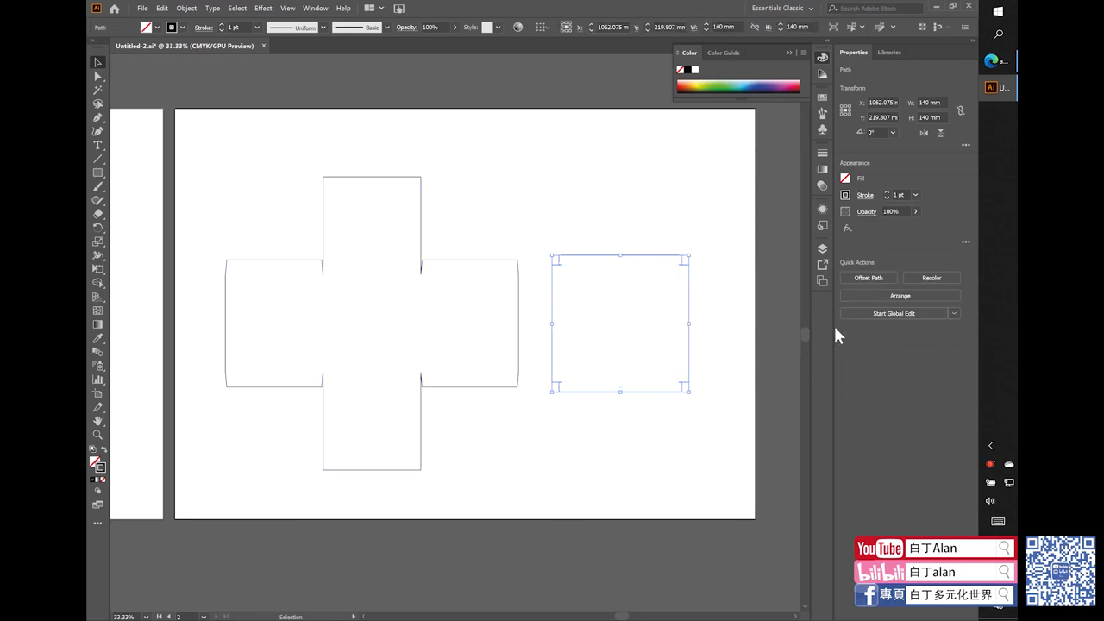
pyautogui.click(735, 326)
pyautogui.scroll(3, 623, 261)
pyautogui.scroll(2, 604, 266)
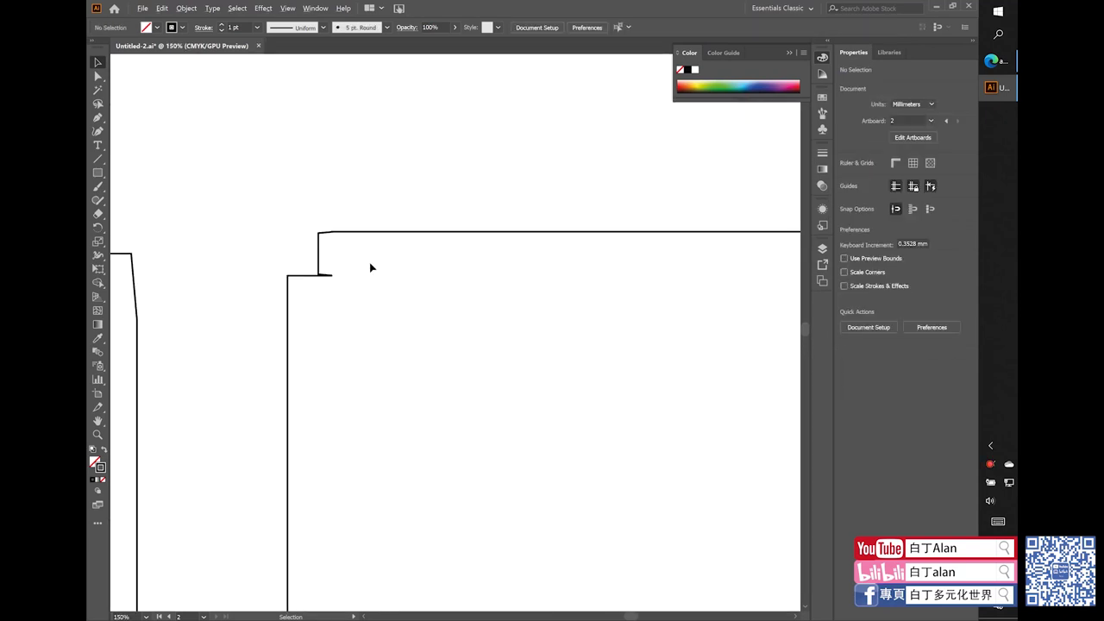
pyautogui.scroll(-5, 369, 267)
pyautogui.scroll(-1, 626, 311)
pyautogui.scroll(-2, 592, 293)
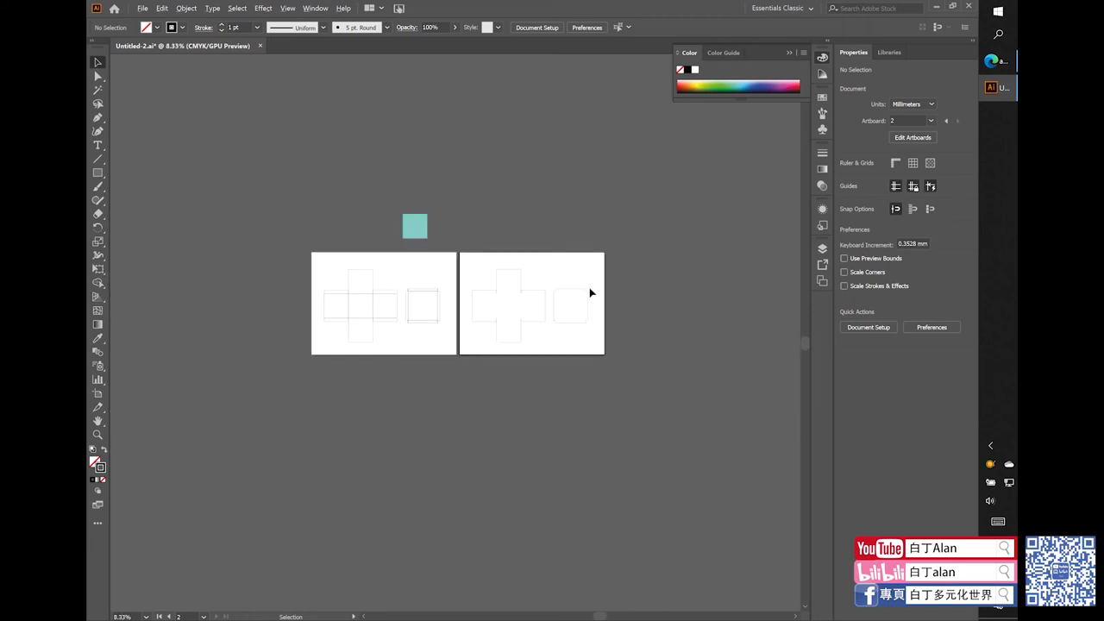
pyautogui.scroll(2, 432, 272)
pyautogui.scroll(1, 436, 292)
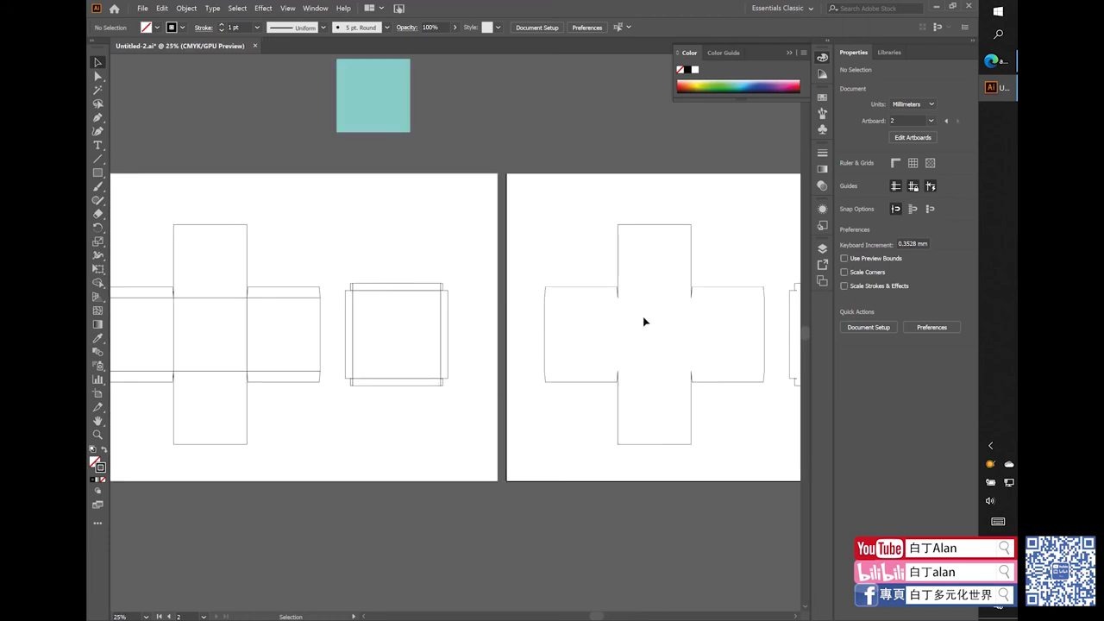
pyautogui.scroll(-1, 553, 328)
pyautogui.scroll(-1, 552, 332)
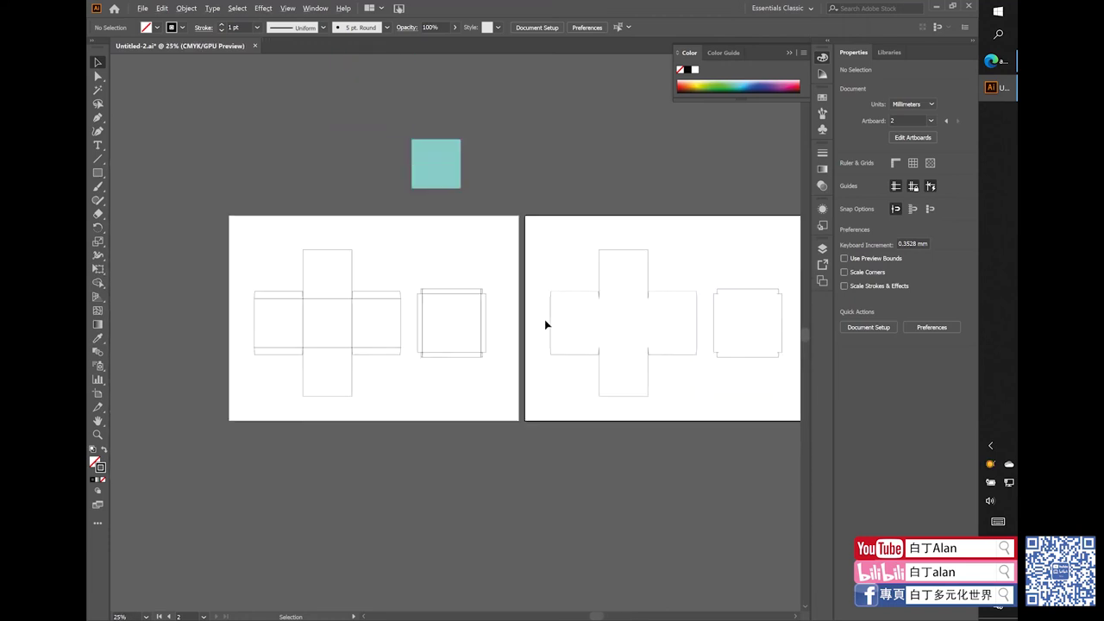
pyautogui.scroll(-1, 544, 322)
pyautogui.scroll(3, 391, 308)
pyautogui.hotkey('ctrl', '0')
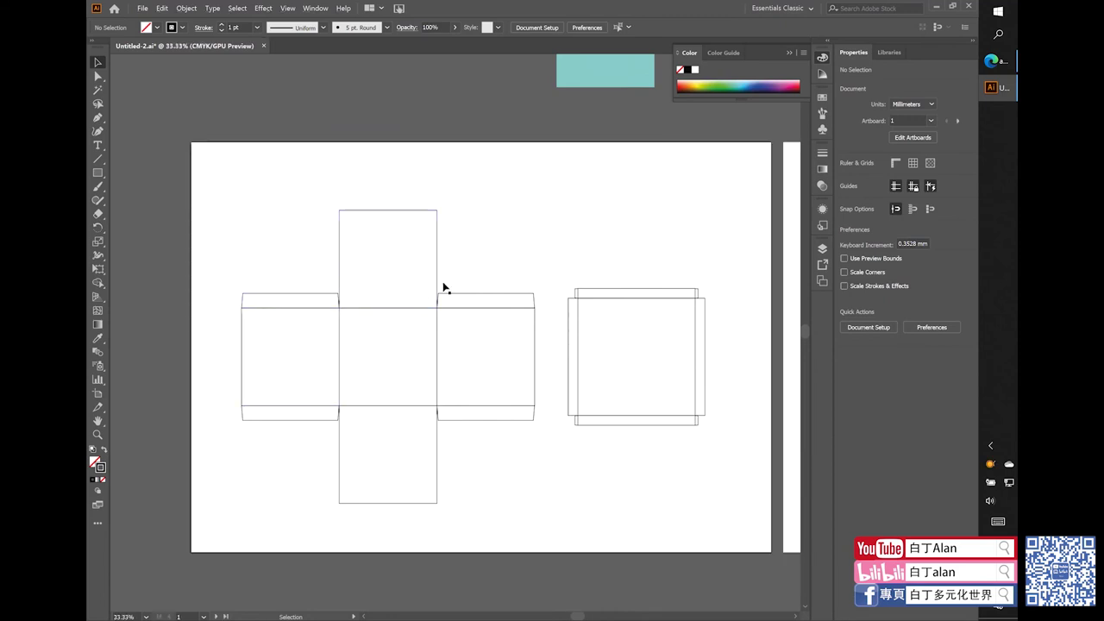
pyautogui.click(463, 308)
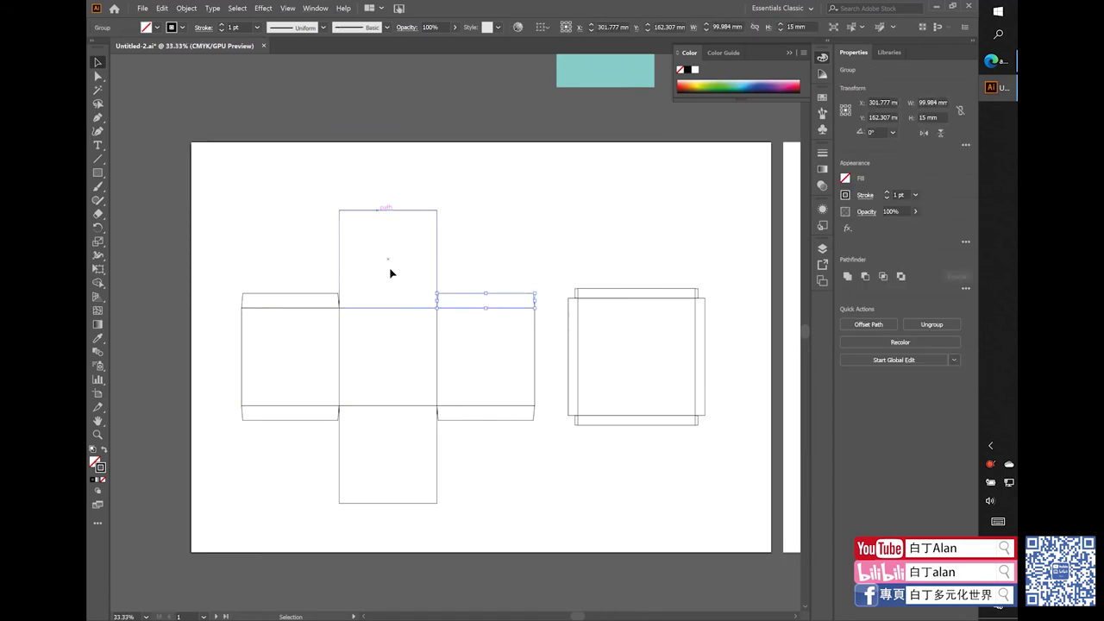
pyautogui.click(383, 308)
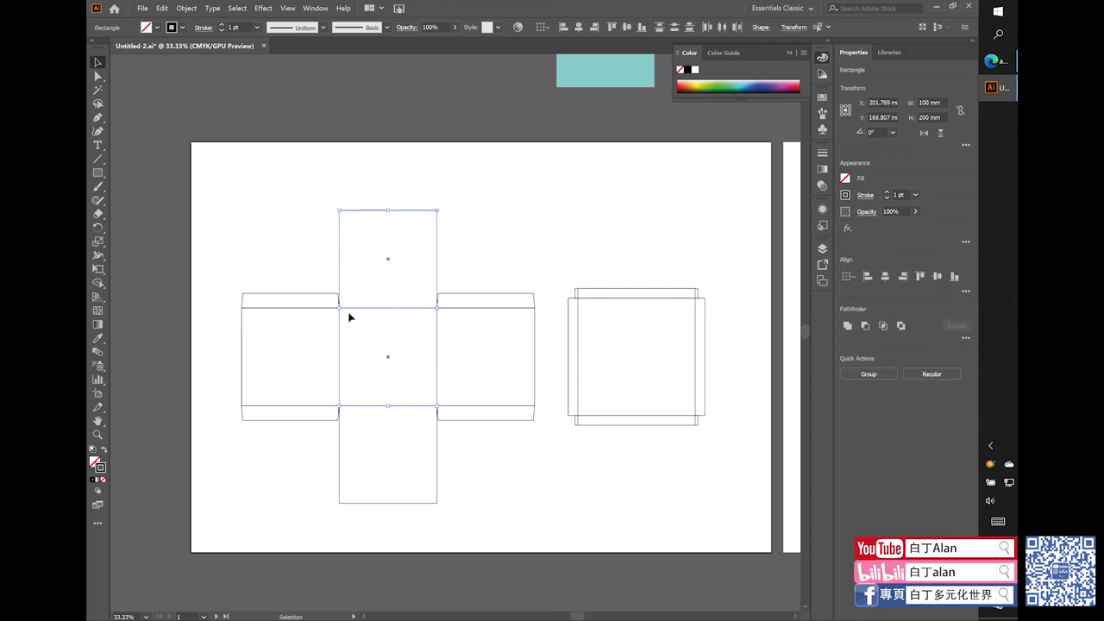
pyautogui.click(502, 259)
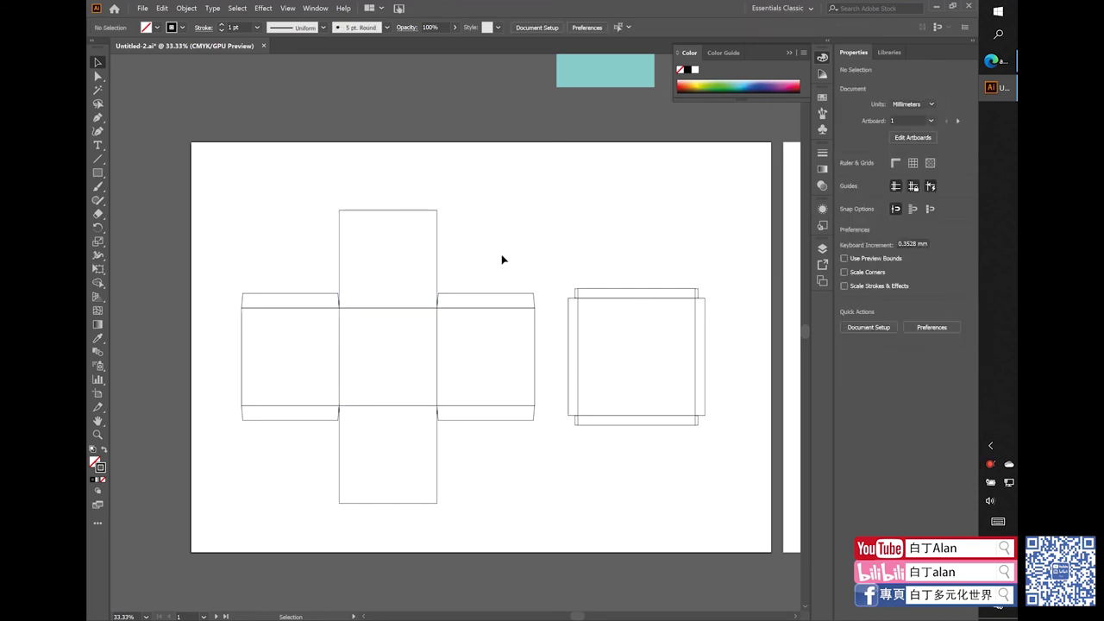
pyautogui.scroll(-1, 225, 324)
pyautogui.scroll(-1, 225, 324)
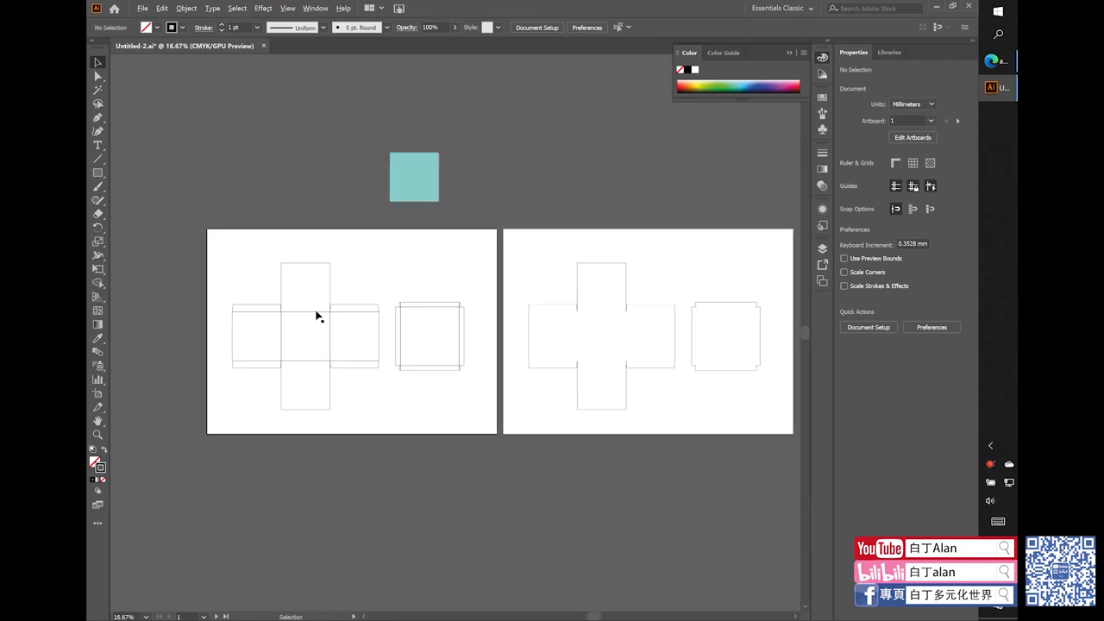
pyautogui.scroll(1, 601, 333)
pyautogui.scroll(-1, 530, 288)
pyautogui.scroll(-1, 619, 376)
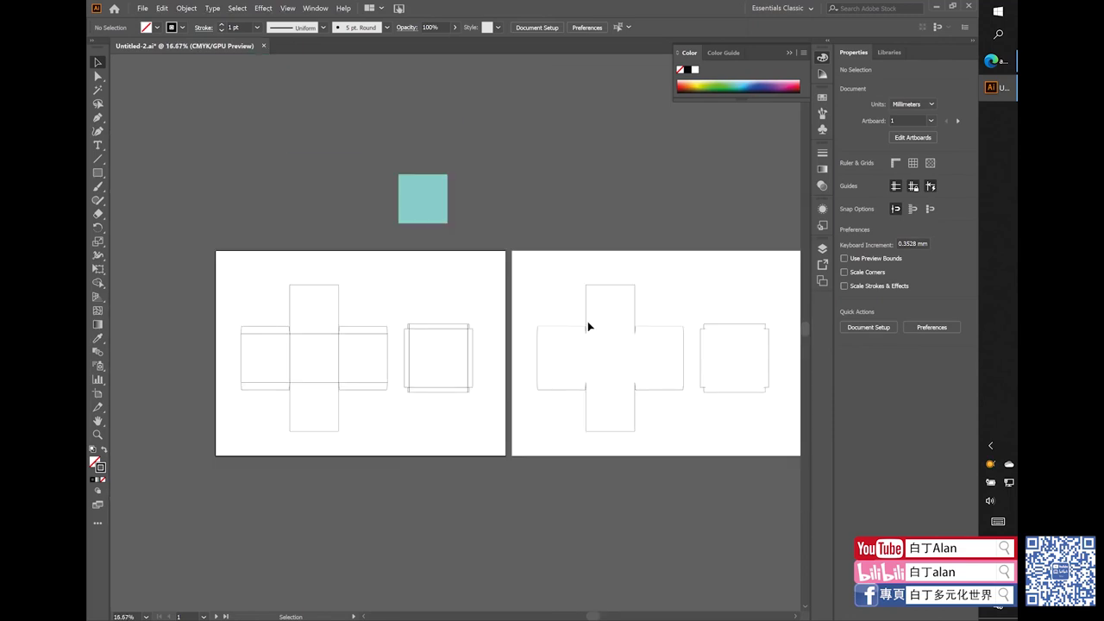
pyautogui.click(594, 329)
# - Fill the cross and lid outlines with the teal swatch colour using the Eyedropper
pyautogui.keyDown('shift'); pyautogui.click(718, 329); pyautogui.keyUp('shift')
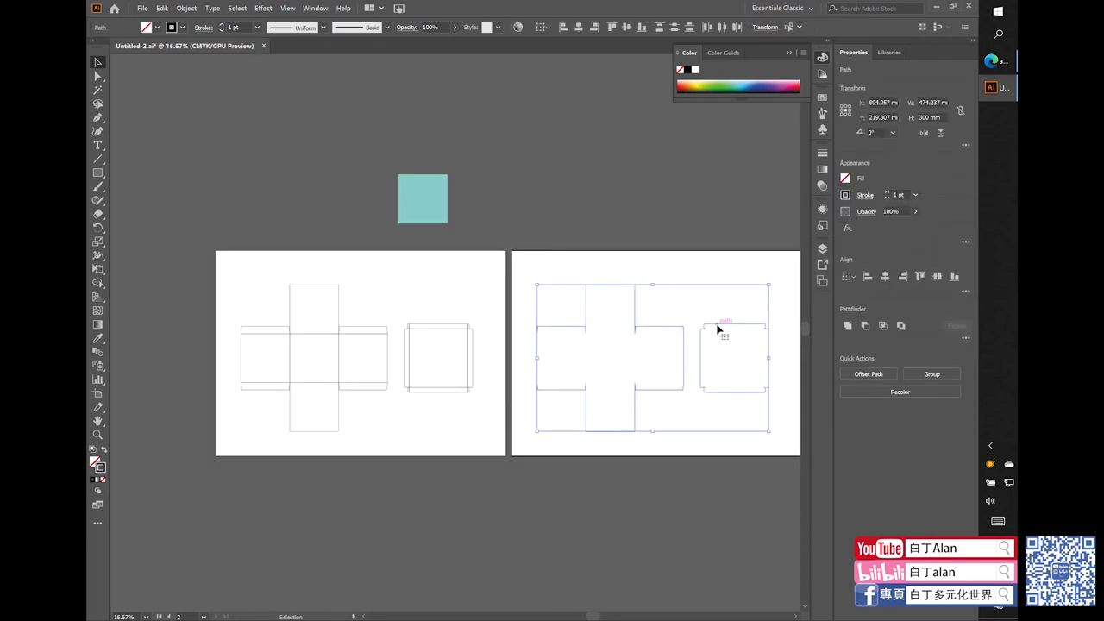
pyautogui.press('i')
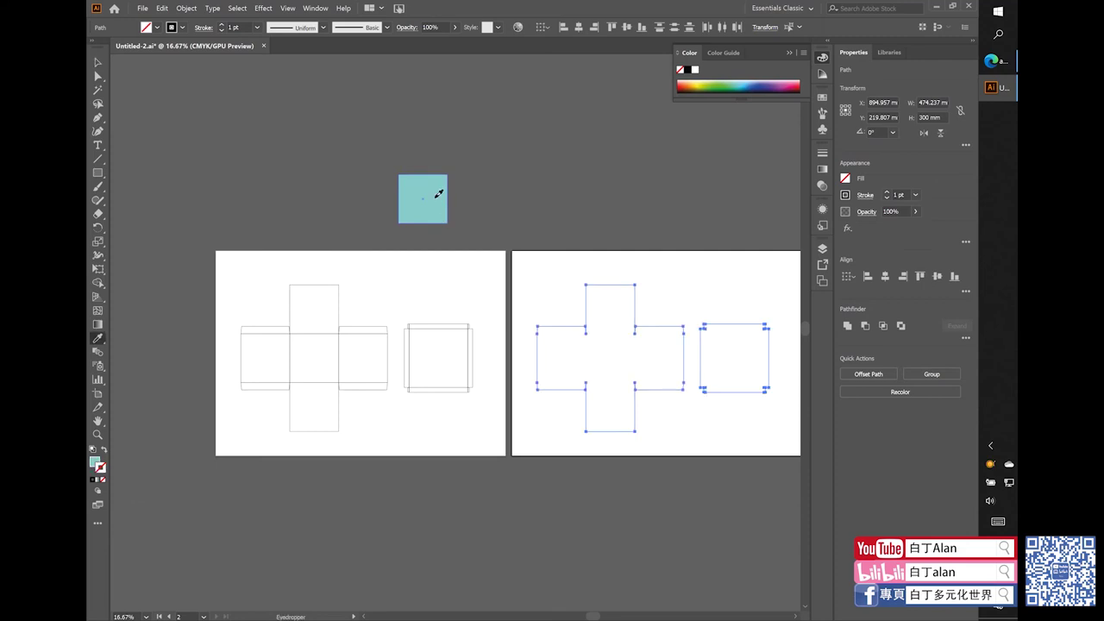
pyautogui.click(435, 196)
pyautogui.click(98, 62)
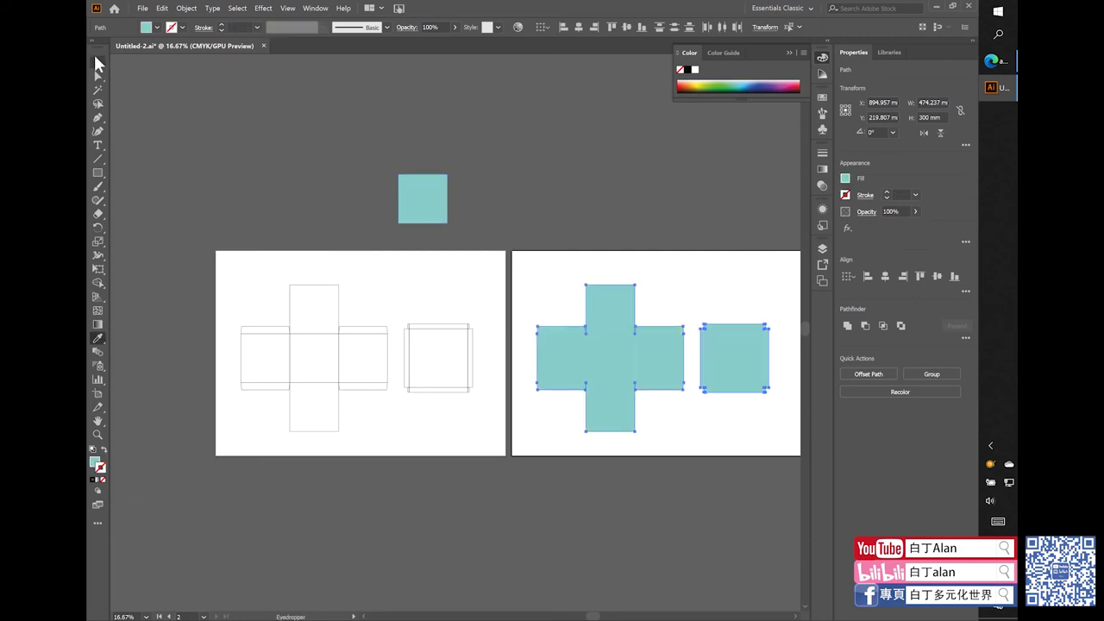
# - Delete the stray small teal swatch rectangle
pyautogui.click(431, 191)
pyautogui.press('Delete')
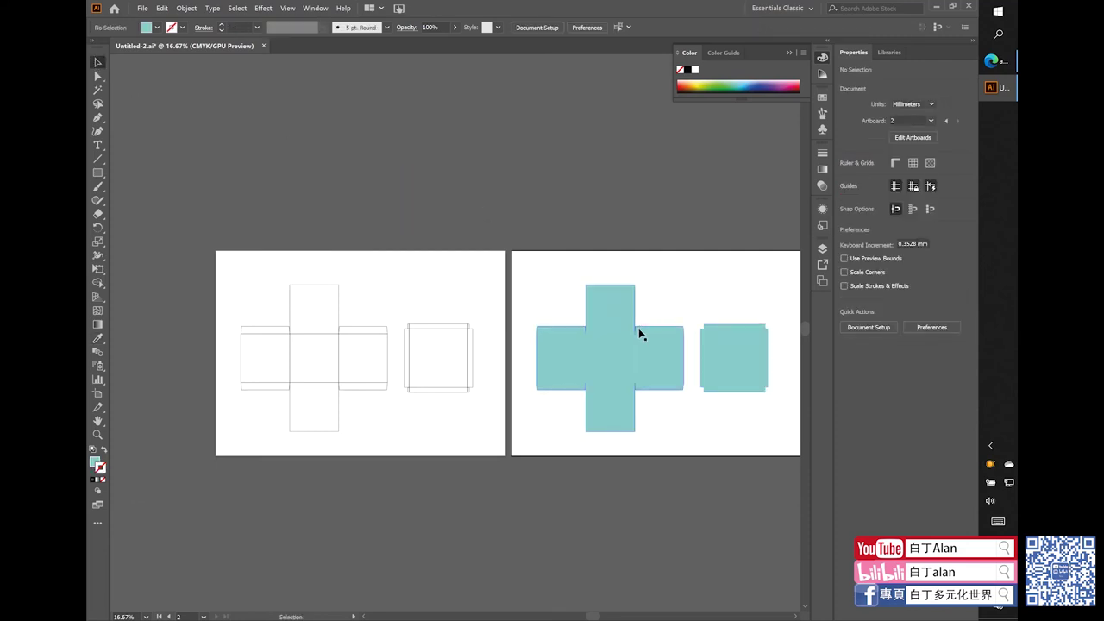
pyautogui.click(576, 340)
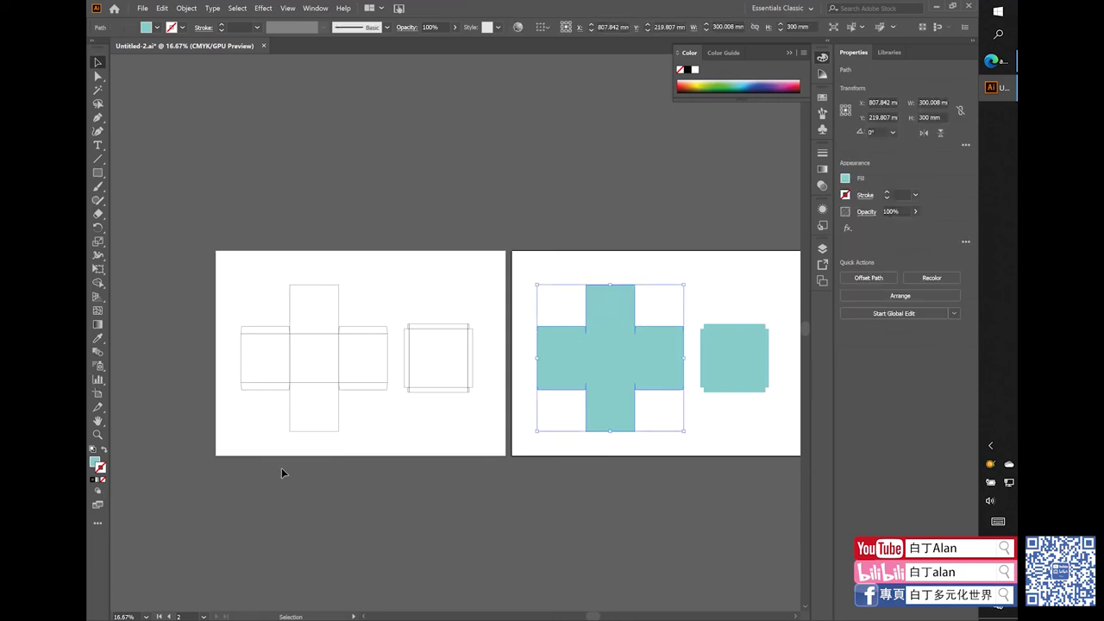
pyautogui.keyDown('shift'); pyautogui.click(703, 375); pyautogui.keyUp('shift')
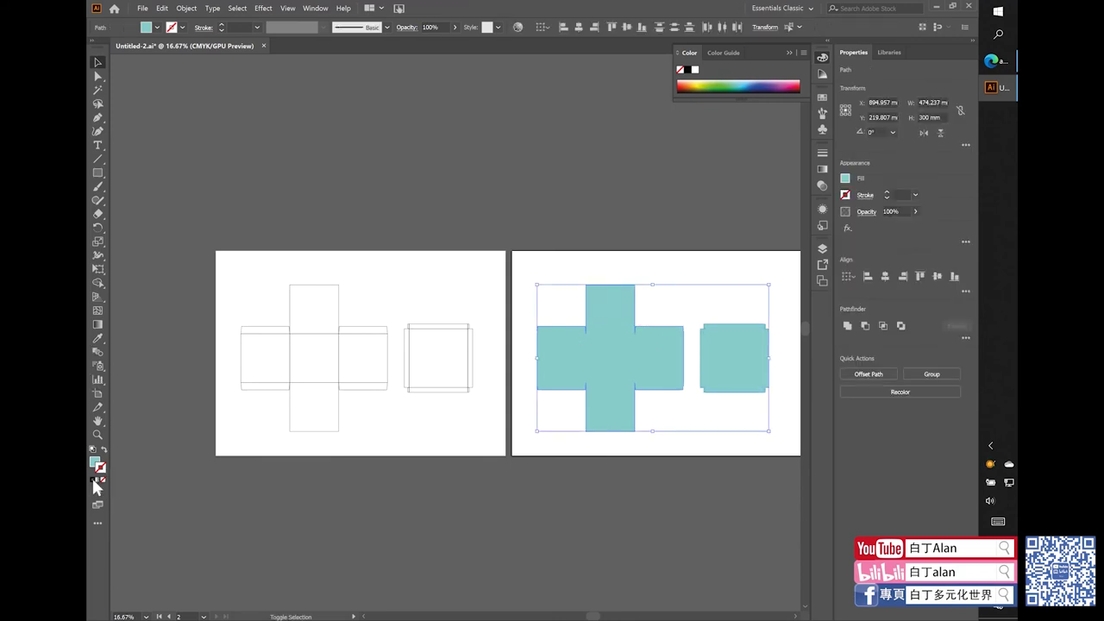
pyautogui.click(391, 172)
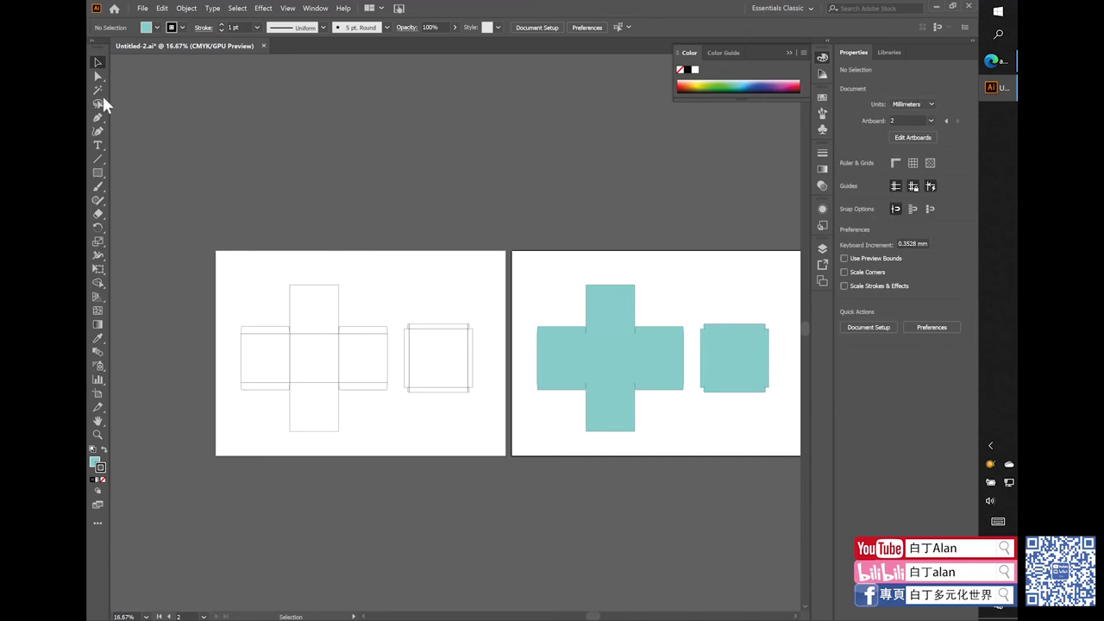
# - Set the stroke weight of all artwork on both artboards to 0.25 pt
pyautogui.hotkey('ctrl', 'a')
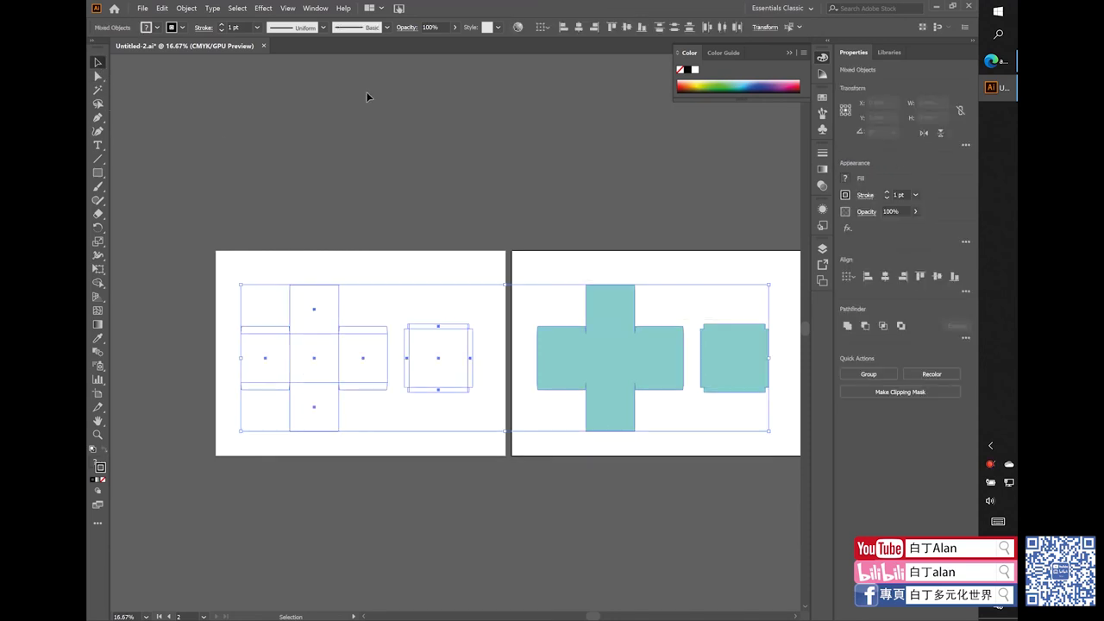
pyautogui.click(258, 28)
pyautogui.click(260, 40)
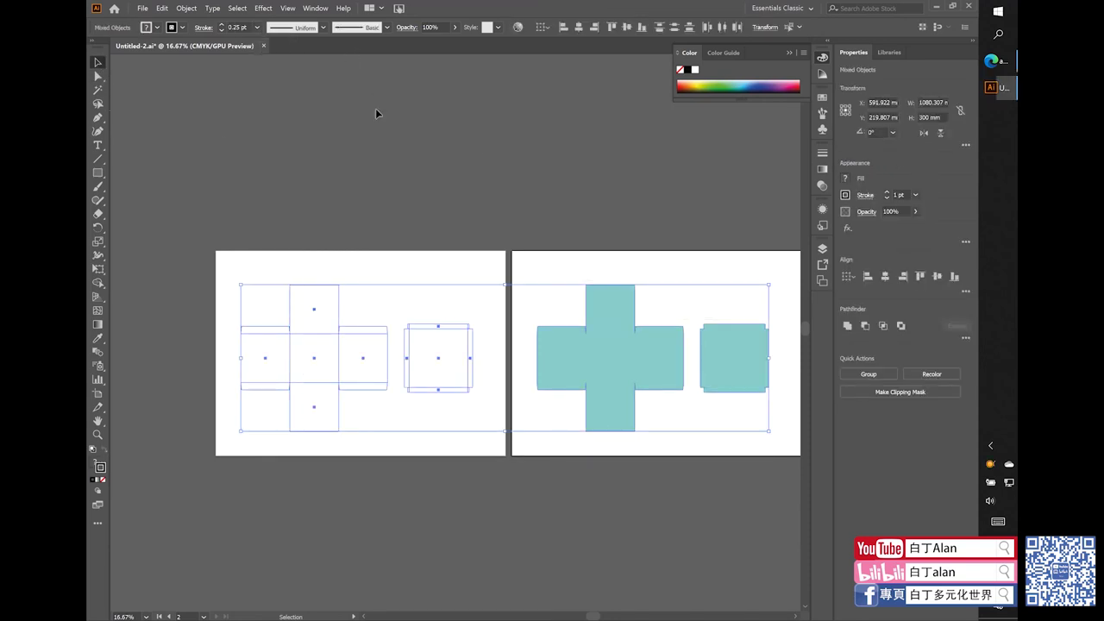
pyautogui.click(572, 321)
pyautogui.scroll(2, 552, 341)
pyautogui.scroll(-1, 715, 333)
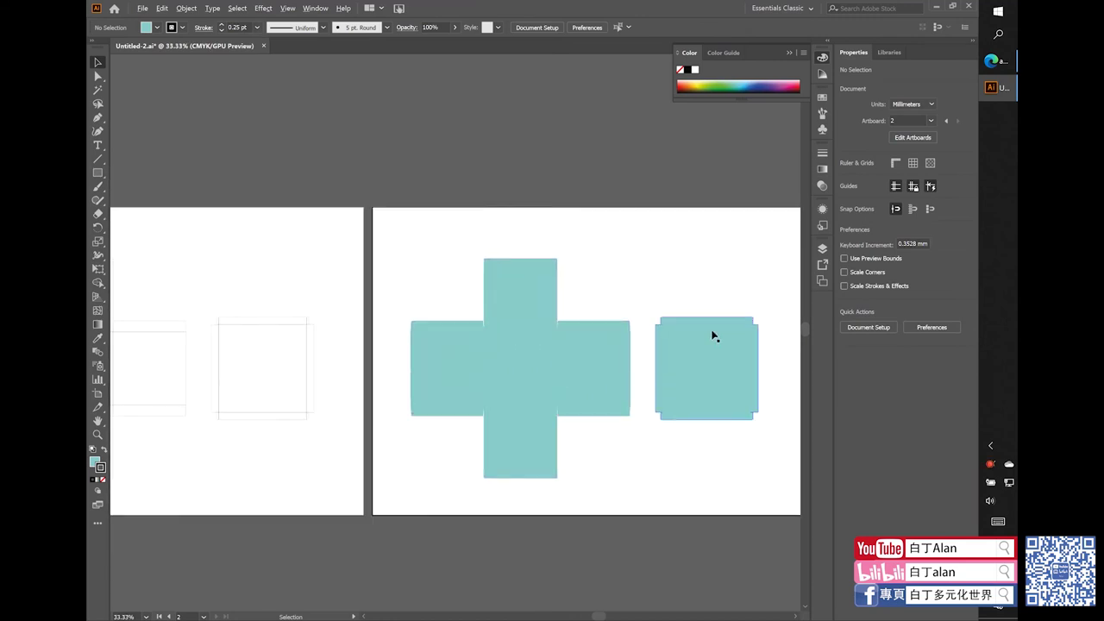
pyautogui.scroll(3, 422, 286)
pyautogui.scroll(-4, 729, 320)
pyautogui.scroll(-2, 729, 319)
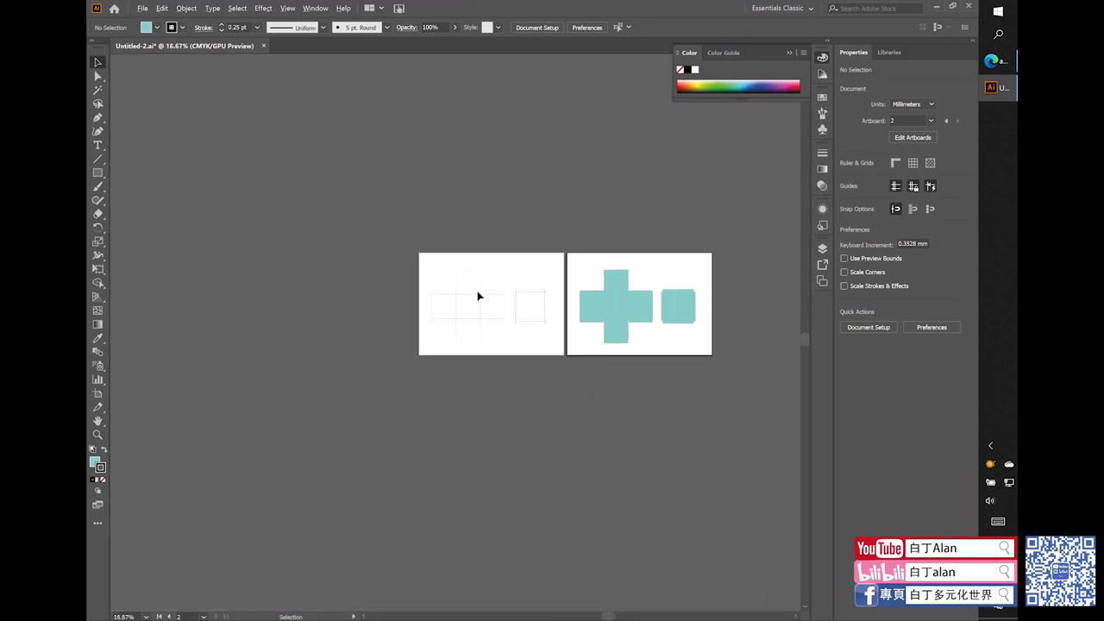
pyautogui.scroll(3, 645, 308)
pyautogui.scroll(-1, 630, 314)
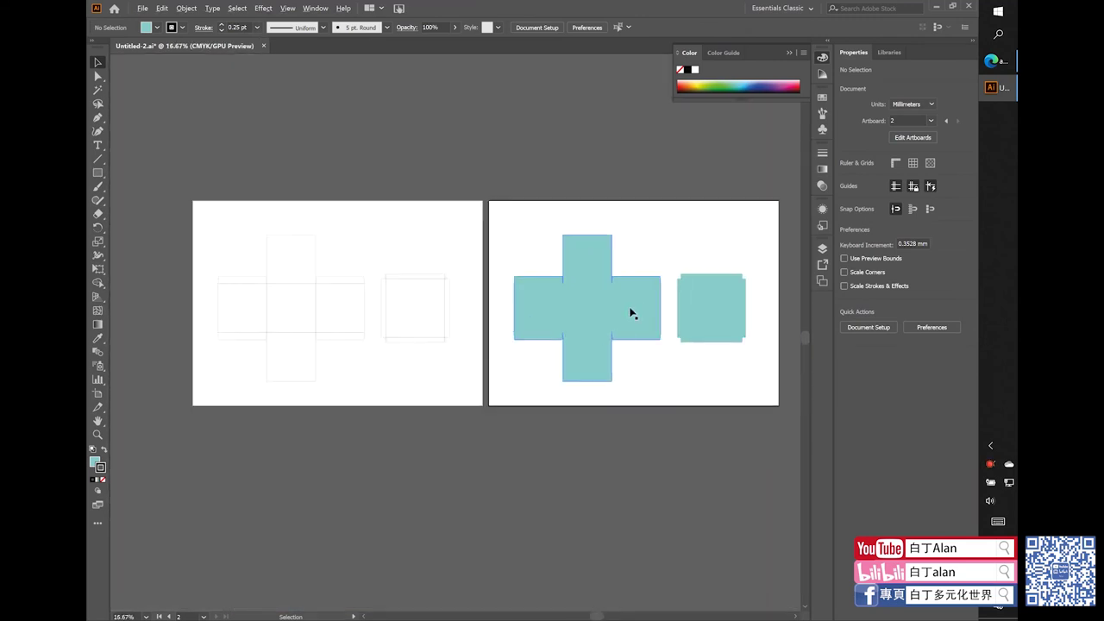
# - Search Bing Images for 'tiffany logio' and open the large Tiffany & Co. wordmark
pyautogui.click(991, 62)
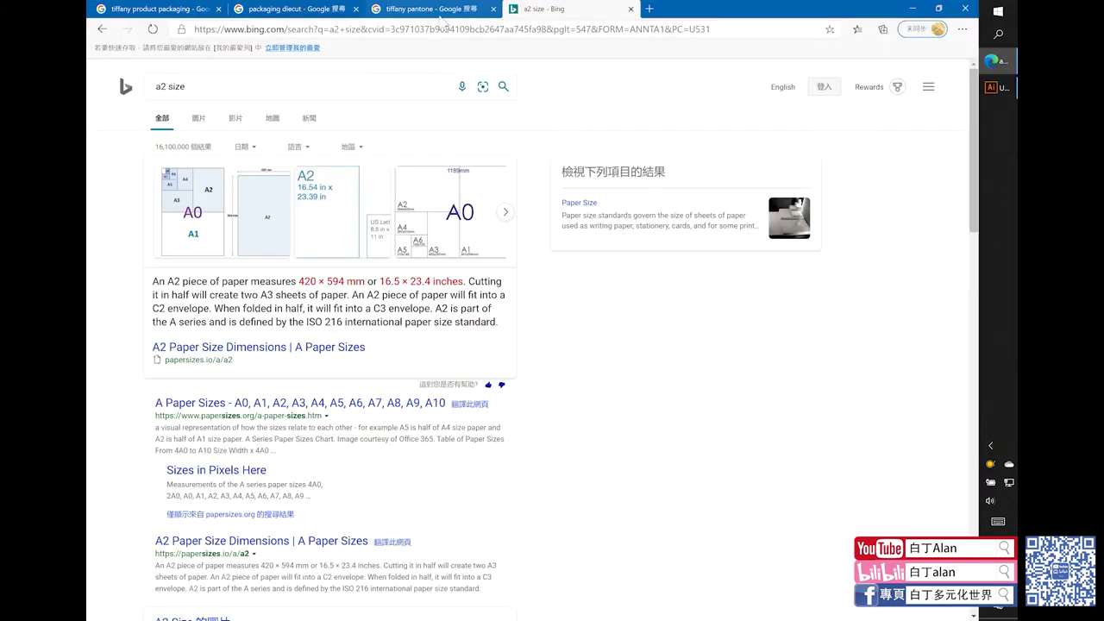
pyautogui.click(206, 91)
pyautogui.write('t')
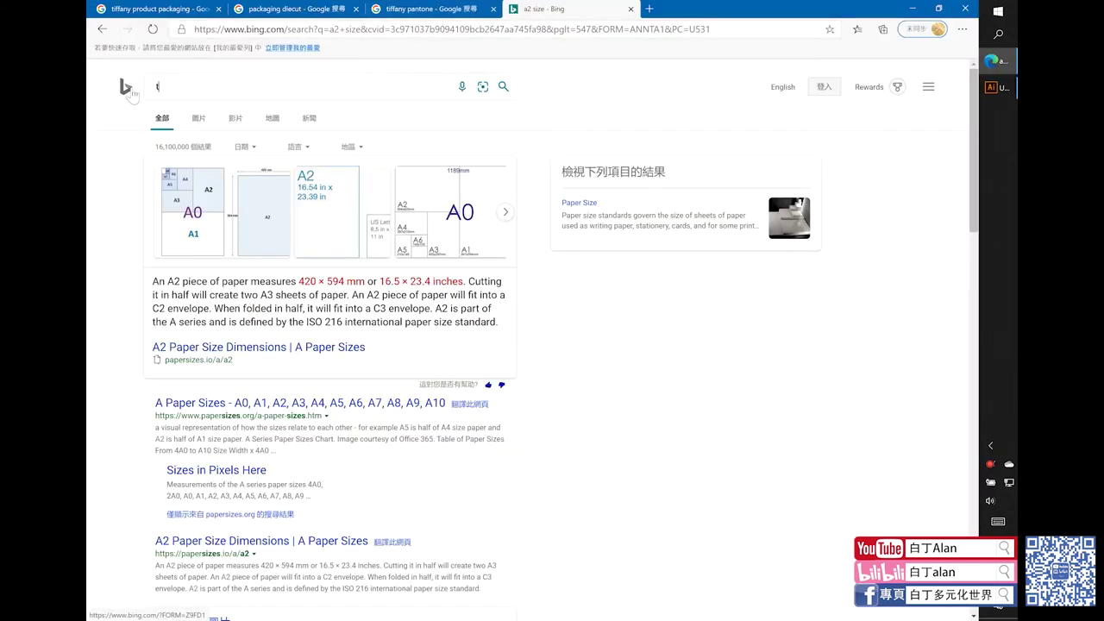
pyautogui.write('iffany logio')
pyautogui.click(201, 122)
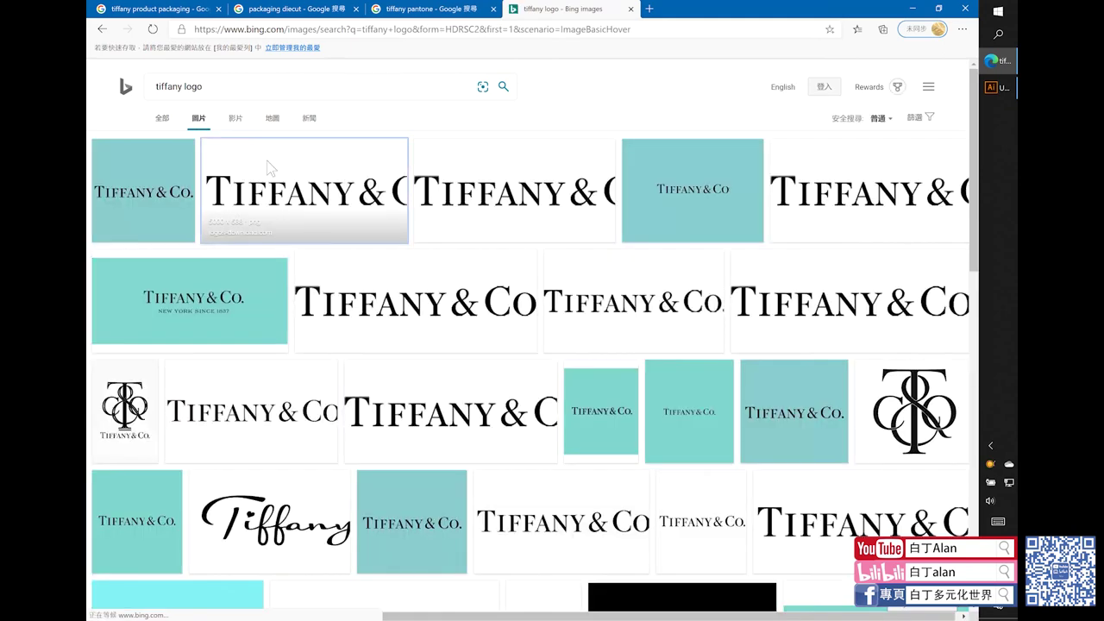
pyautogui.click(268, 167)
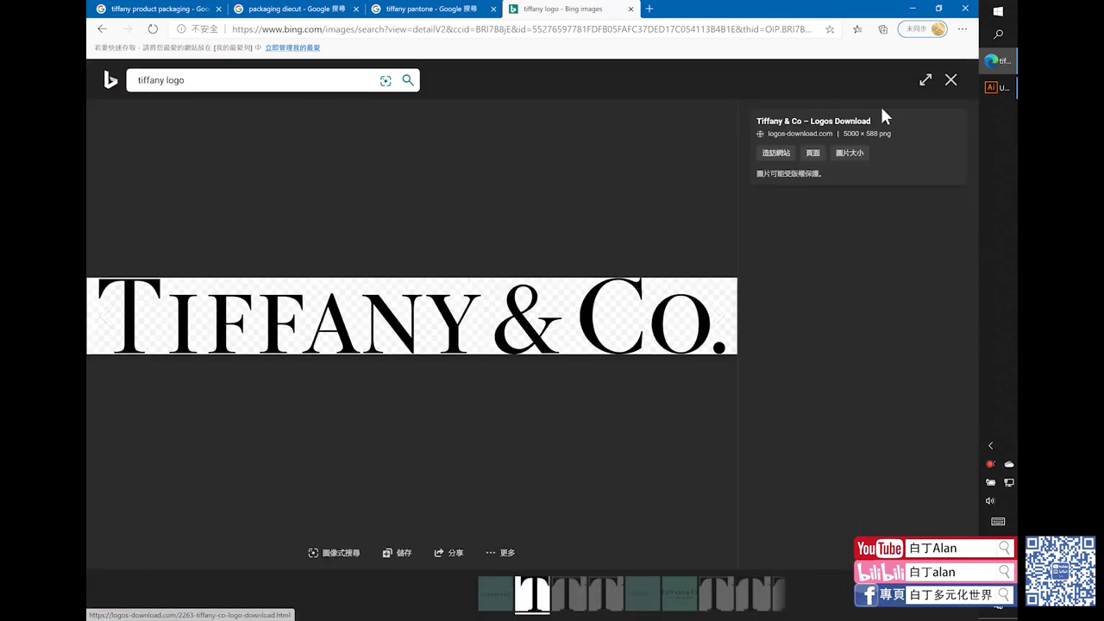
# - Save the Tiffany & Co. logo image to the Desktop
pyautogui.rightClick(539, 291)
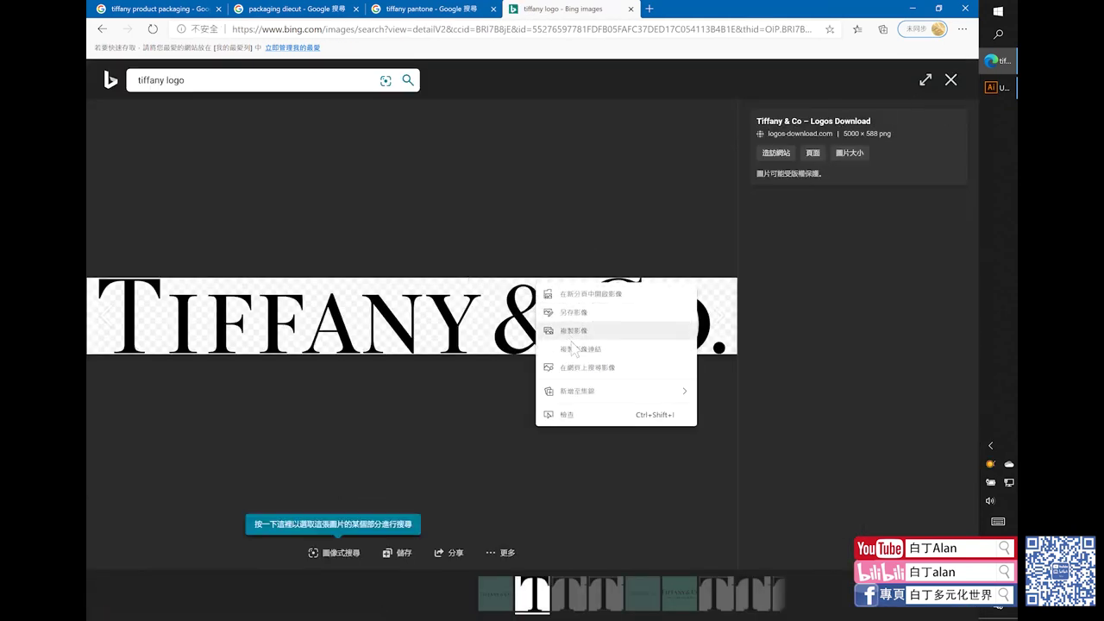
pyautogui.click(588, 315)
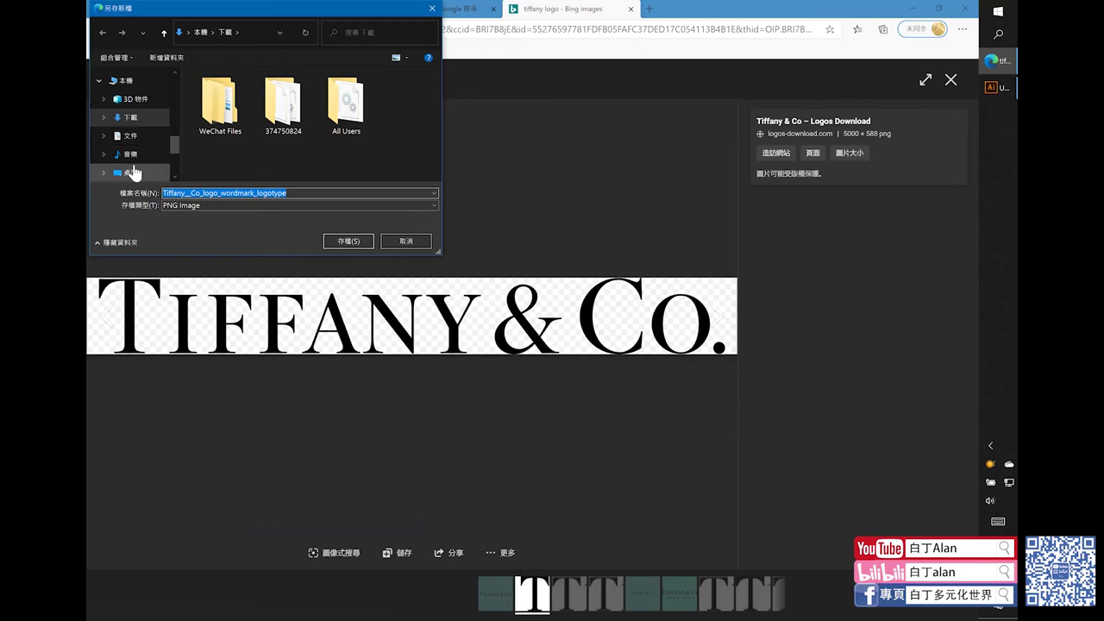
pyautogui.click(129, 173)
pyautogui.click(343, 237)
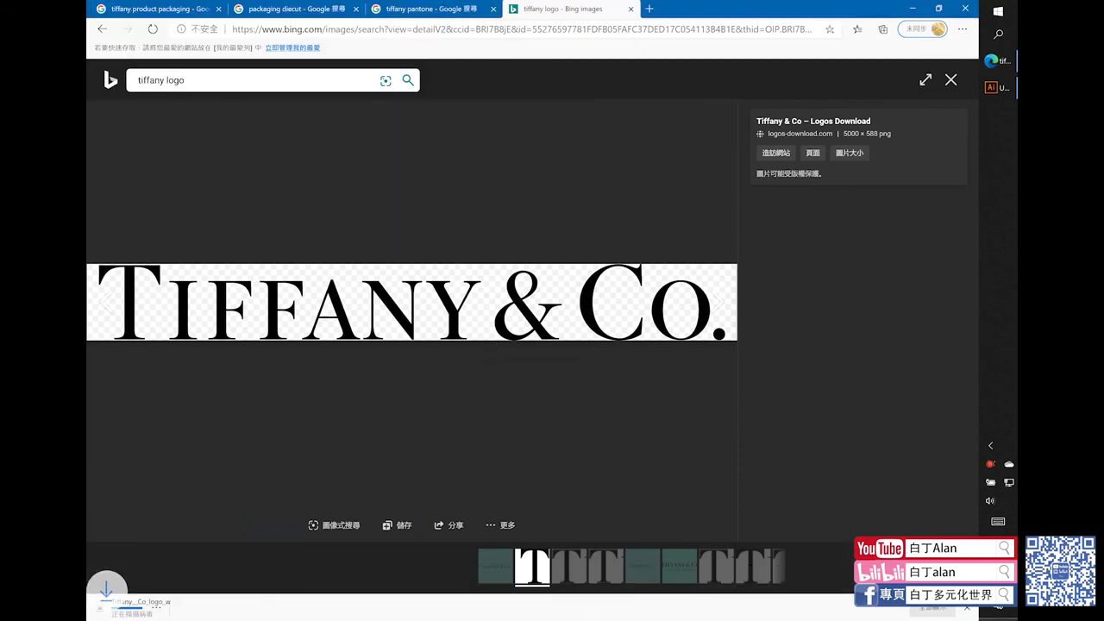
pyautogui.press('super+d')
pyautogui.moveTo(377, 414); pyautogui.dragTo(483, 304)
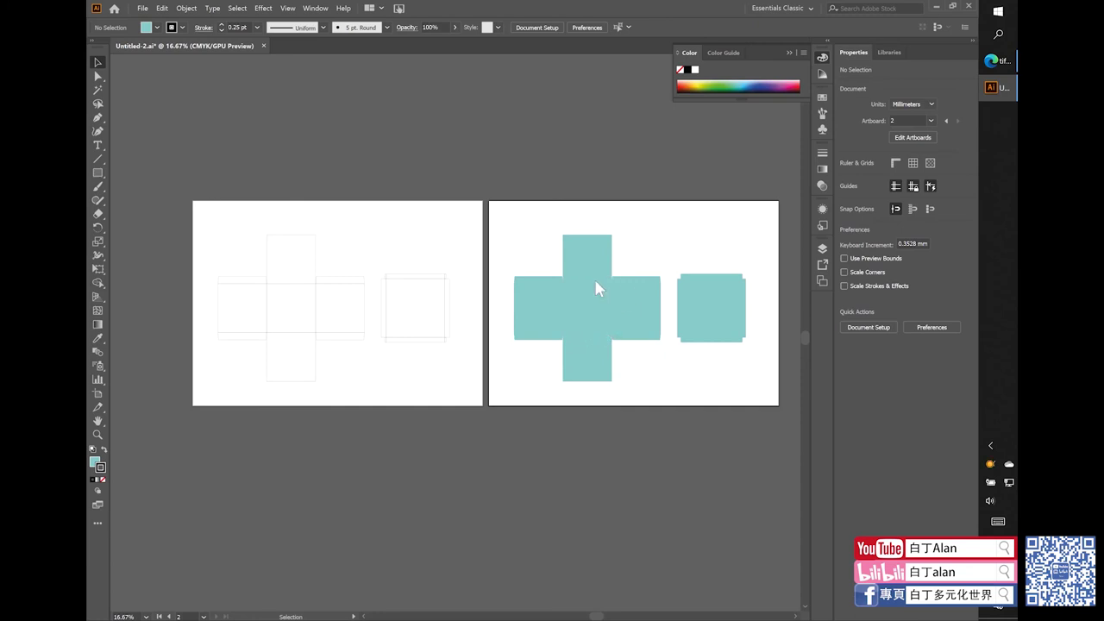
# - Place the logo file into the document, shrink it and move it toward the cross centre
pyautogui.moveTo(483, 304); pyautogui.dragTo(594, 277)
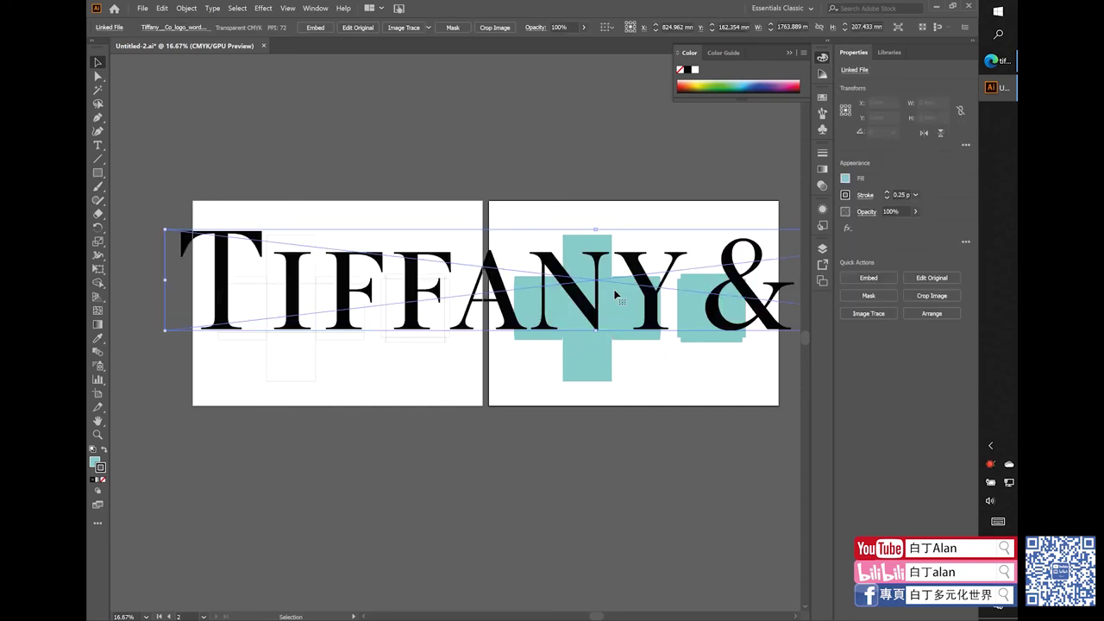
pyautogui.moveTo(164, 233); pyautogui.dragTo(777, 320)
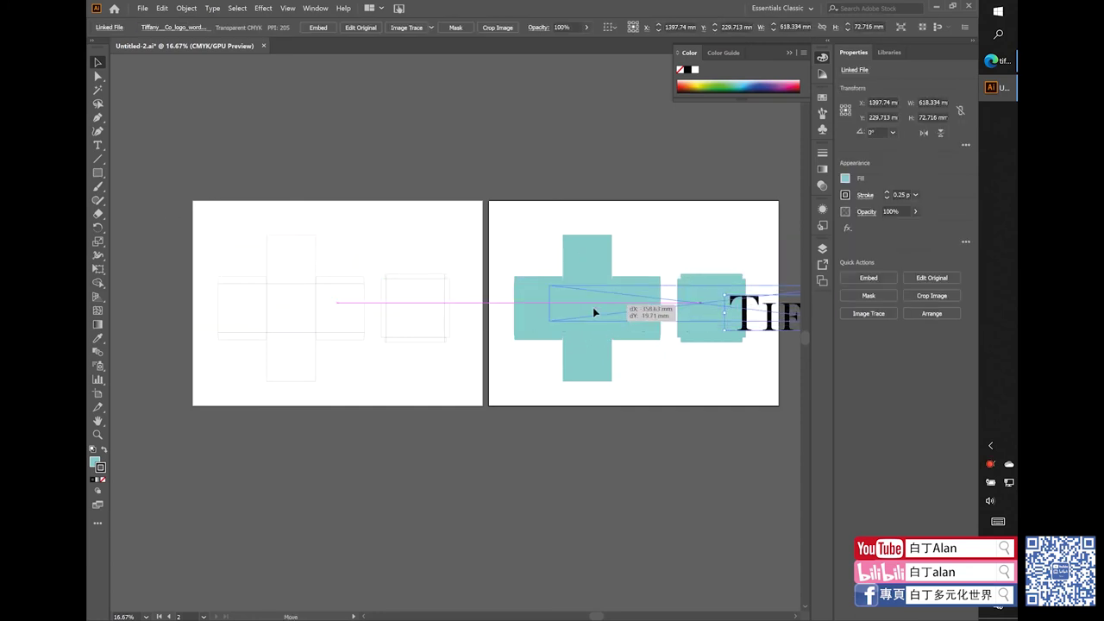
pyautogui.moveTo(777, 320)
pyautogui.mouseDown()
pyautogui.moveTo(524, 291)
pyautogui.moveTo(783, 326)
pyautogui.mouseUp()
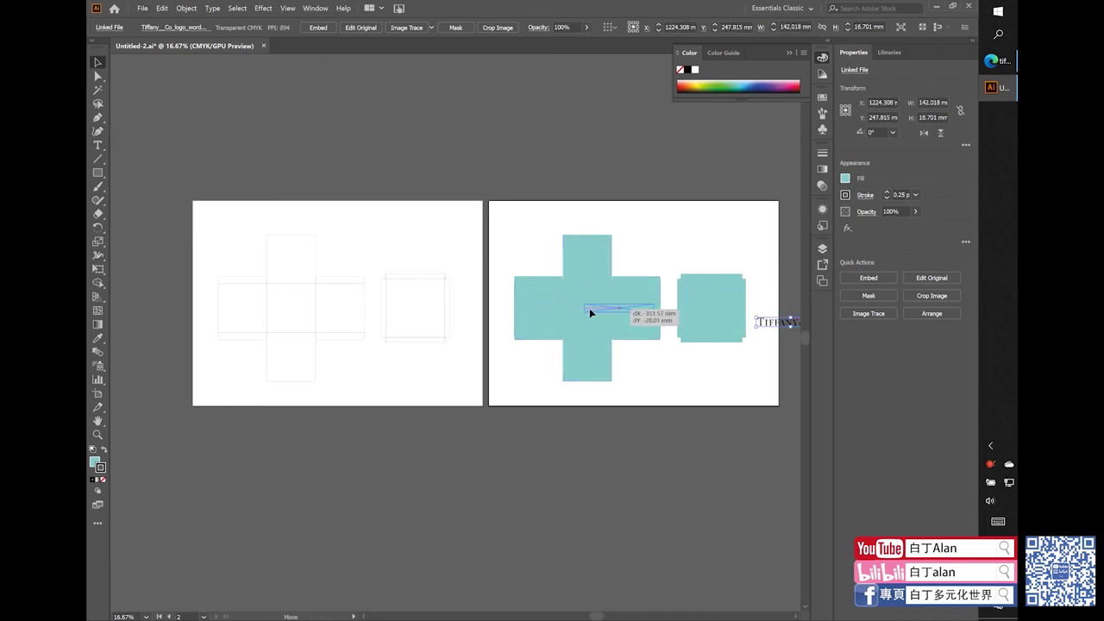
pyautogui.moveTo(782, 326); pyautogui.dragTo(573, 311)
pyautogui.keyDown('alt'); pyautogui.scroll(4, 577, 306); pyautogui.keyUp('alt')
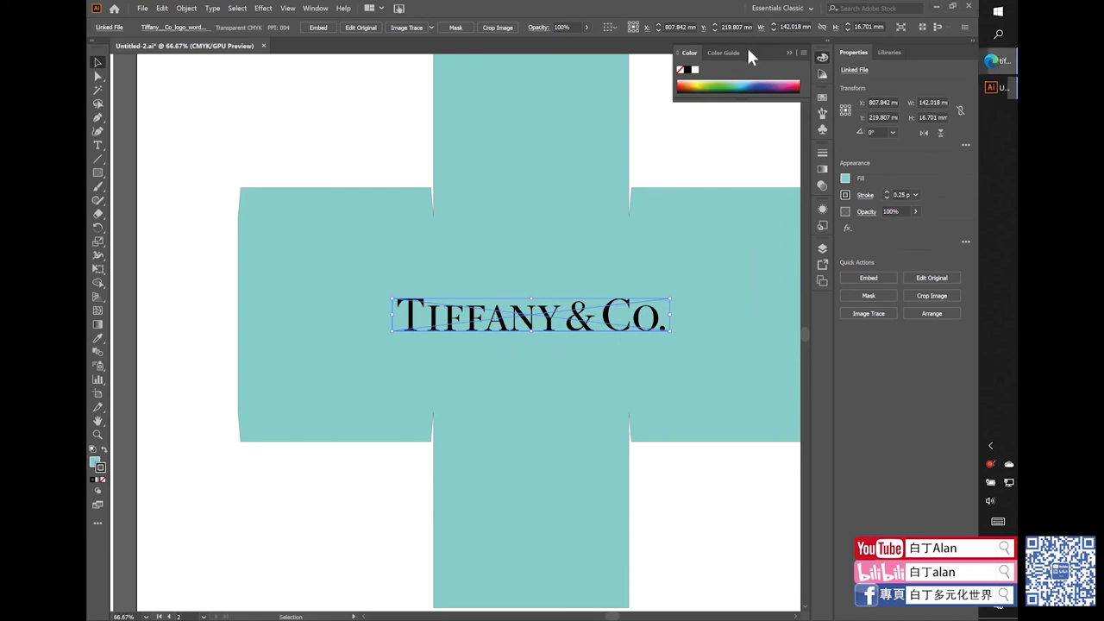
# - Check the packaging references, then size the logo to 71 mm wide, centred on the middle panel
pyautogui.click(992, 60)
pyautogui.click(183, 11)
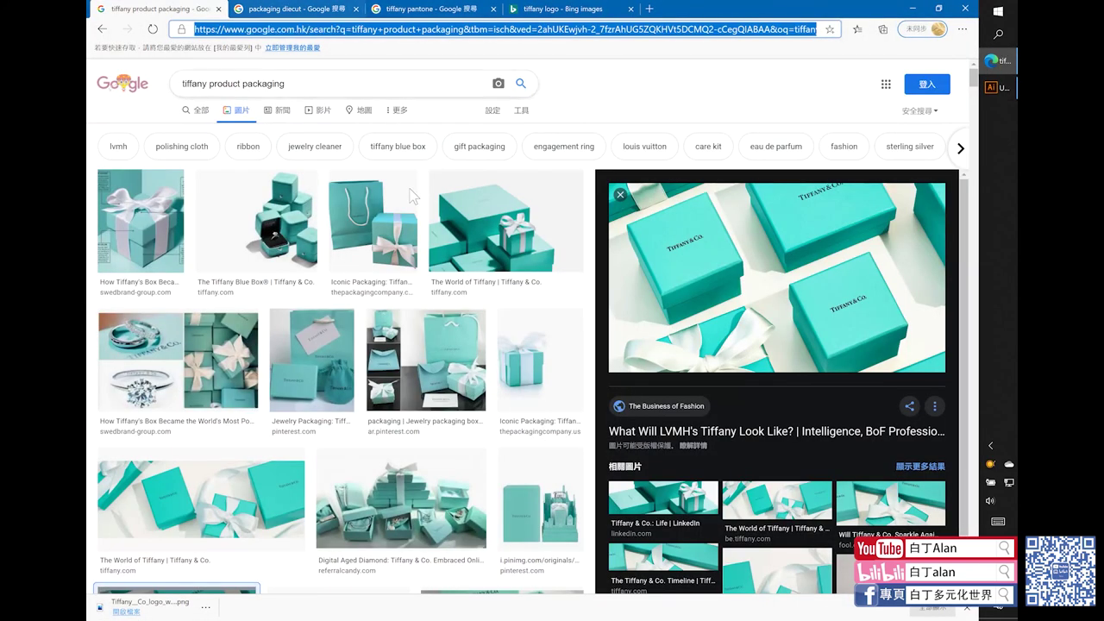
pyautogui.hotkey('alt', 'Tab')
pyautogui.moveTo(671, 297); pyautogui.dragTo(533, 314)
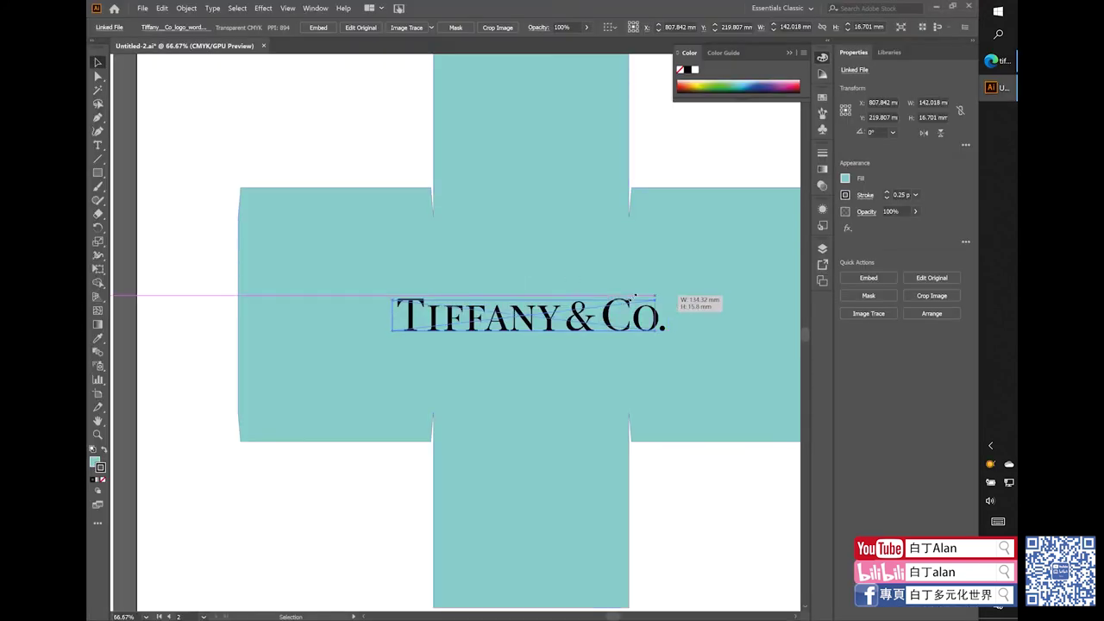
pyautogui.moveTo(459, 326); pyautogui.dragTo(534, 317)
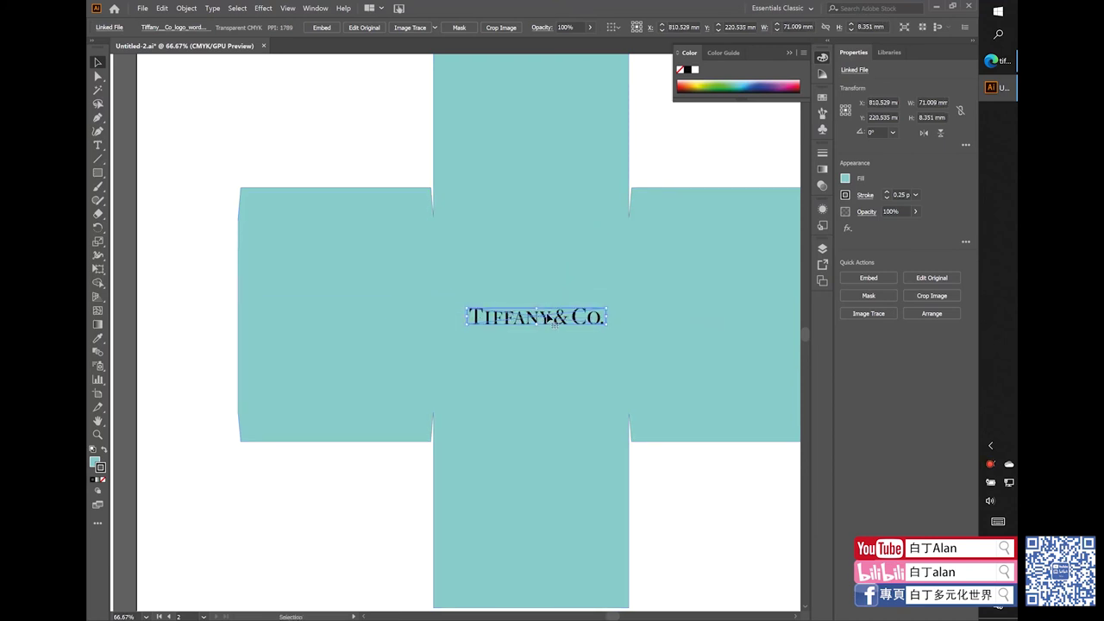
pyautogui.moveTo(545, 319); pyautogui.dragTo(539, 319)
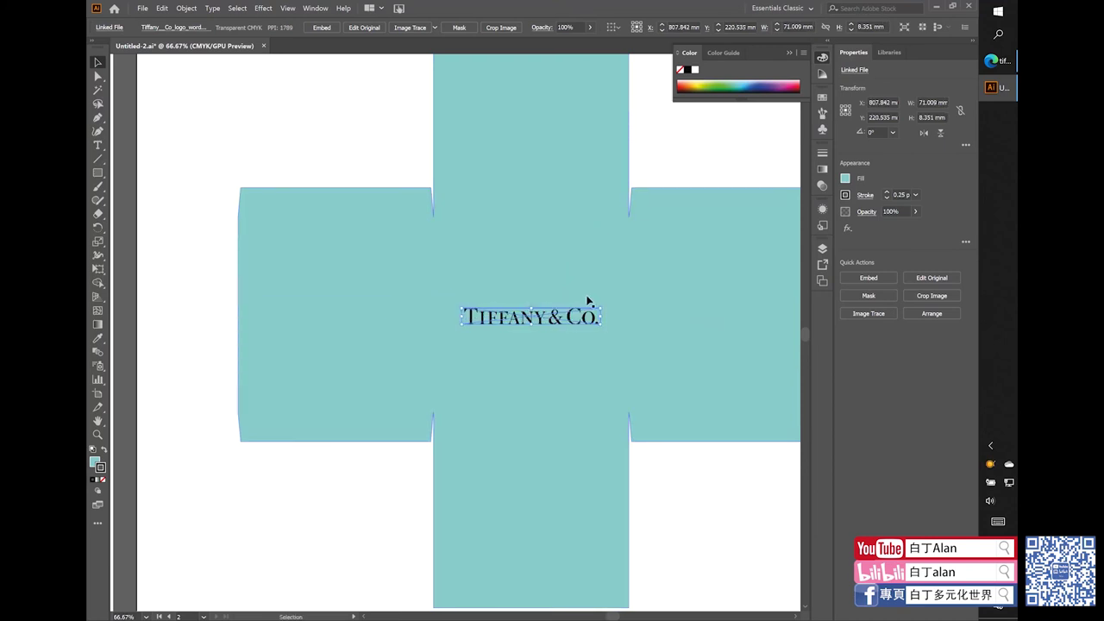
pyautogui.click(704, 171)
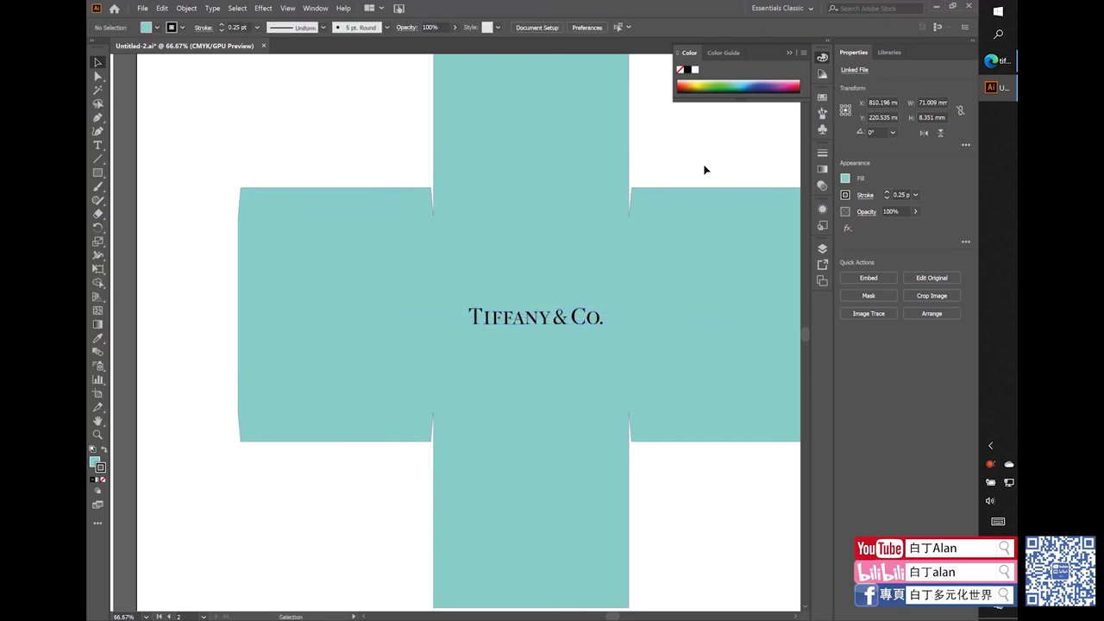
# - Move the Tiffany & Co. logo from the cross onto the teal lid square
pyautogui.hotkey('ctrl', '0')
pyautogui.scroll(-5, 587, 313)
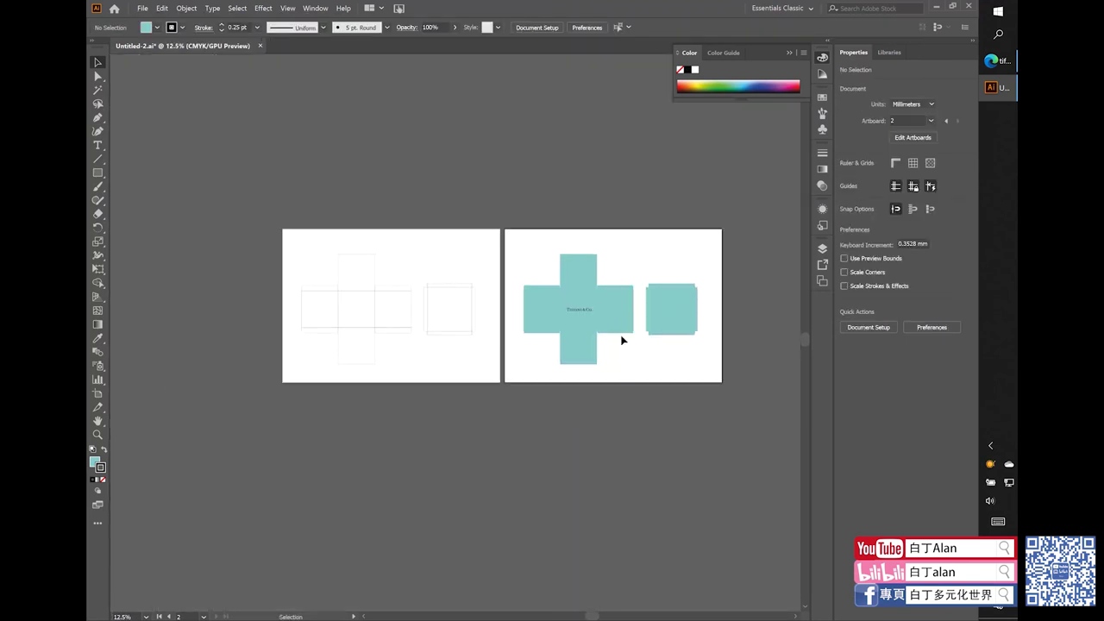
pyautogui.scroll(2, 682, 303)
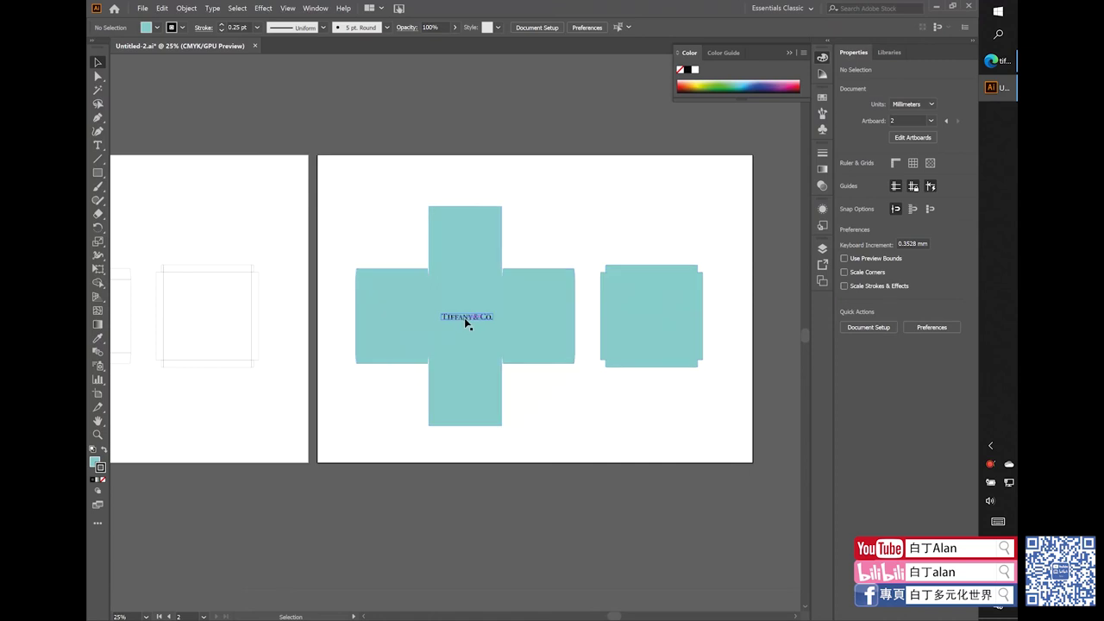
pyautogui.moveTo(464, 317); pyautogui.dragTo(662, 324)
pyautogui.scroll(2, 681, 316)
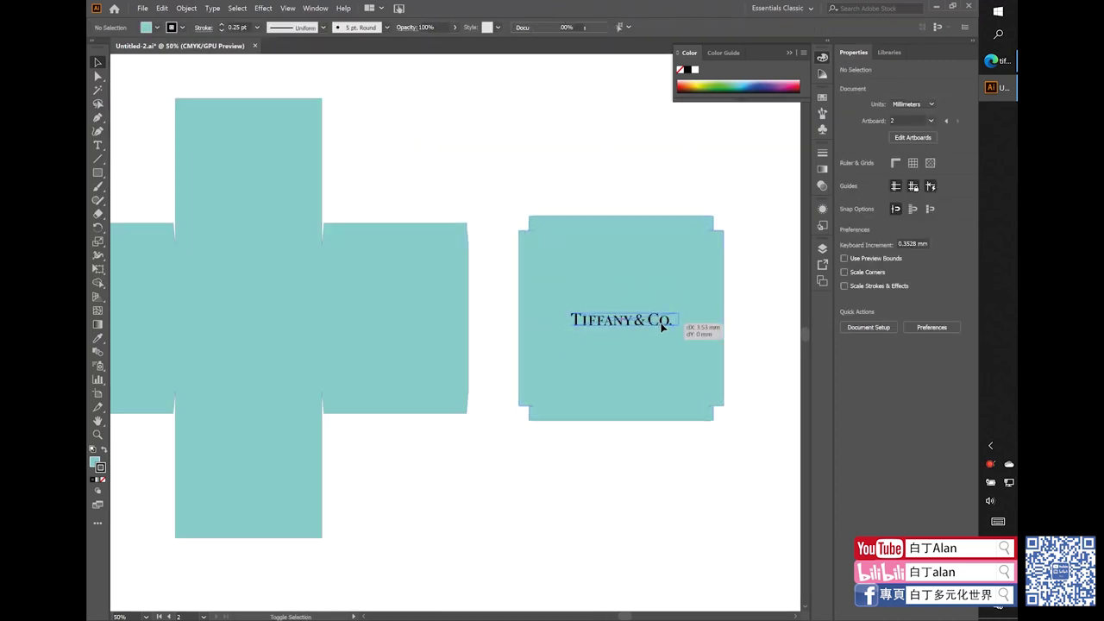
pyautogui.click(766, 315)
# - Re-save the document as Untitled-2.ai
pyautogui.scroll(-4, 759, 315)
pyautogui.scroll(1, 716, 332)
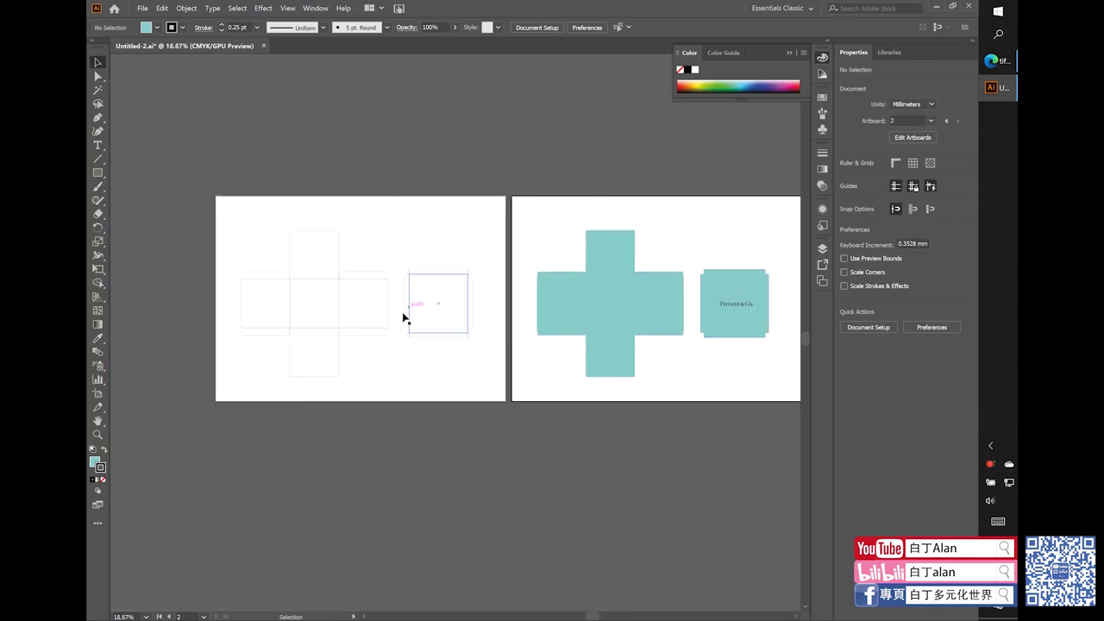
pyautogui.scroll(2, 317, 304)
pyautogui.scroll(-2, 317, 302)
pyautogui.scroll(-1, 316, 283)
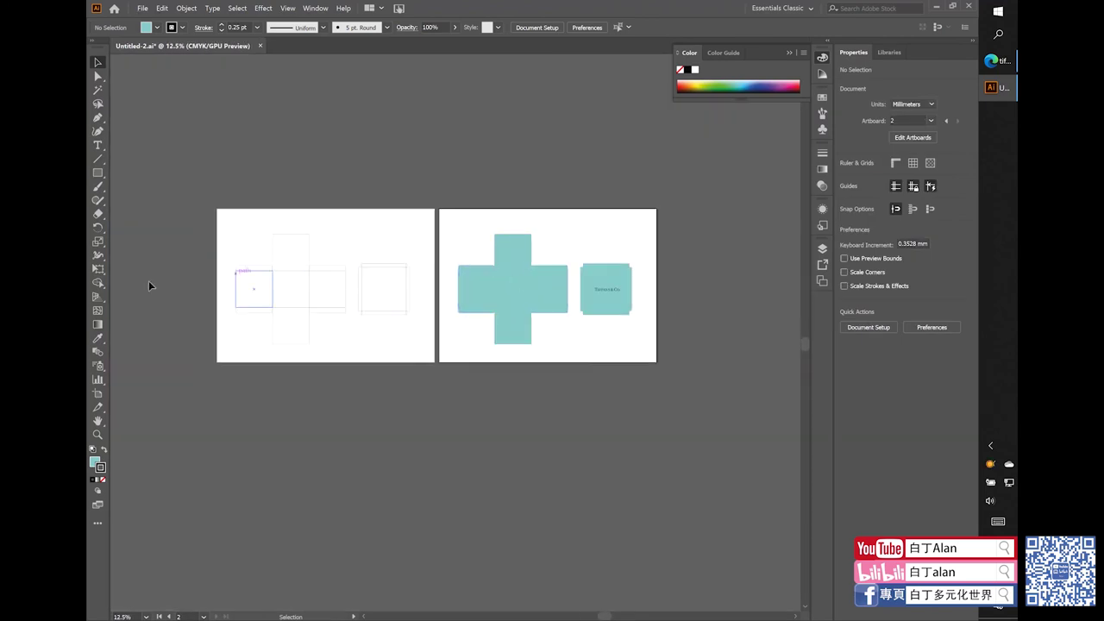
pyautogui.press('a')
pyautogui.hotkey('ctrl', 's')
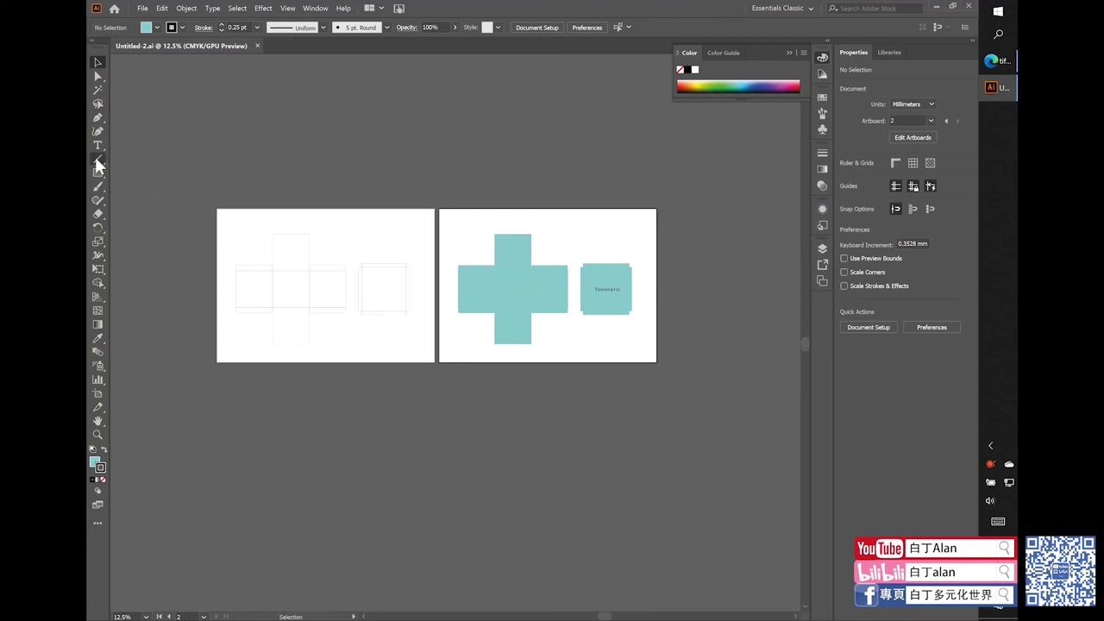
# - Draw two short vertical ticks at the top panel's corners and a horizontal line joining them
pyautogui.click(96, 160)
pyautogui.scroll(3, 259, 224)
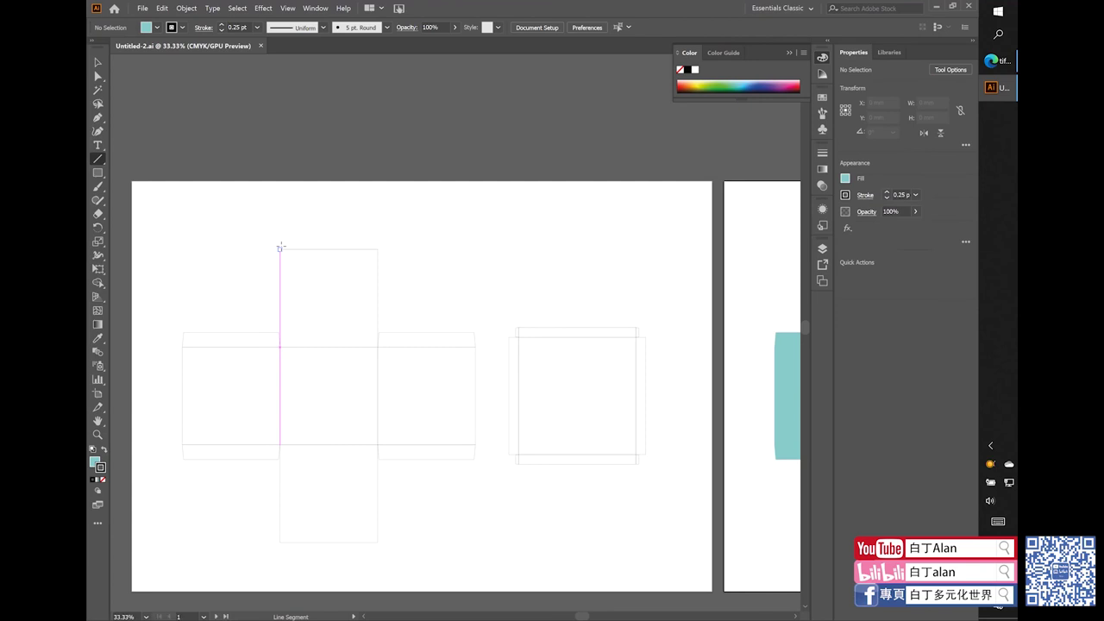
pyautogui.moveTo(279, 248); pyautogui.dragTo(279, 231)
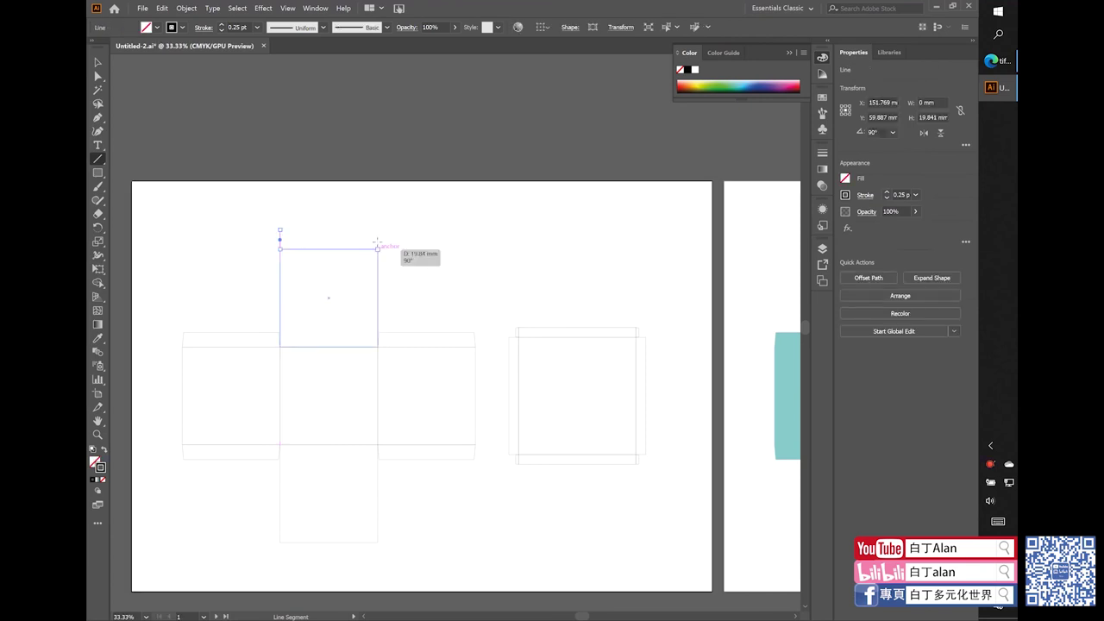
pyautogui.moveTo(377, 250); pyautogui.dragTo(377, 231)
pyautogui.scroll(2, 278, 240)
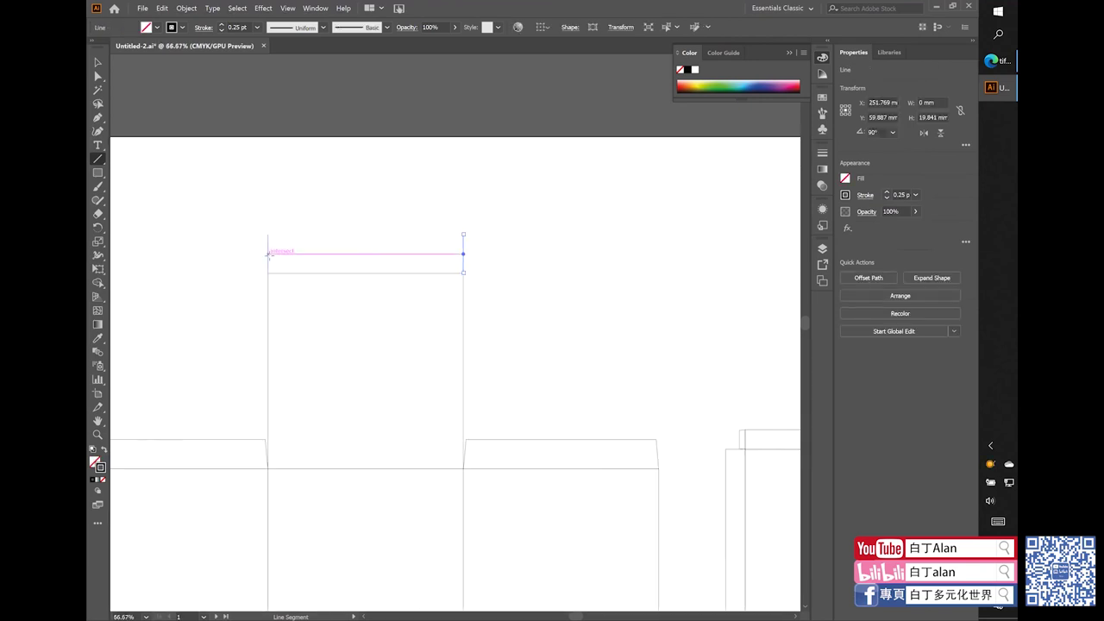
pyautogui.moveTo(268, 254); pyautogui.dragTo(463, 254)
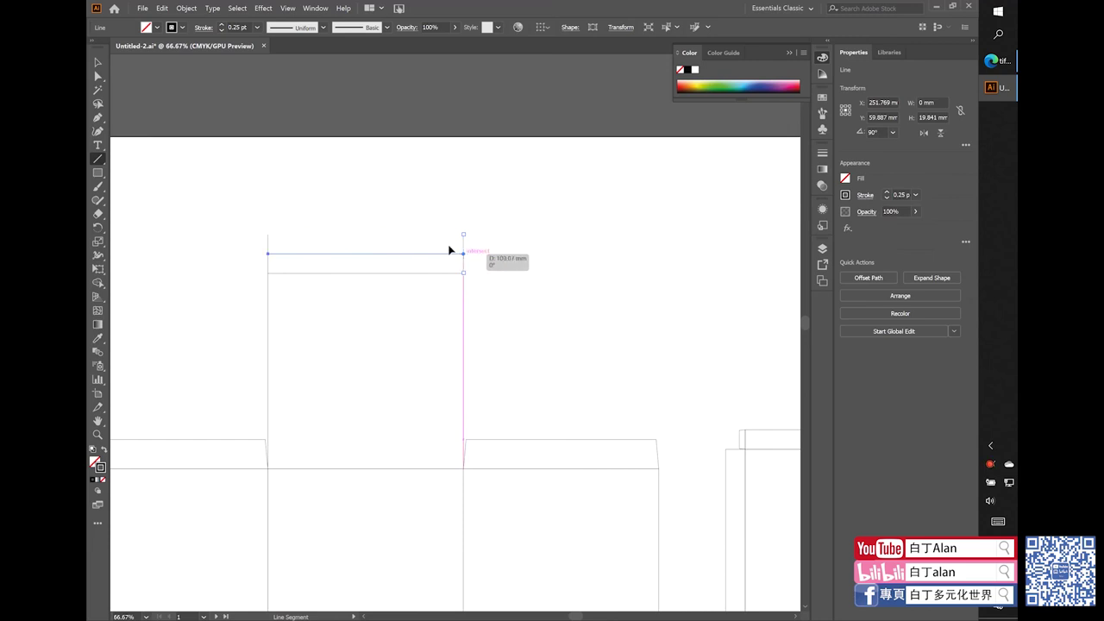
# - Give the two ticks and the joining line a red 0.5 pt stroke
pyautogui.click(95, 64)
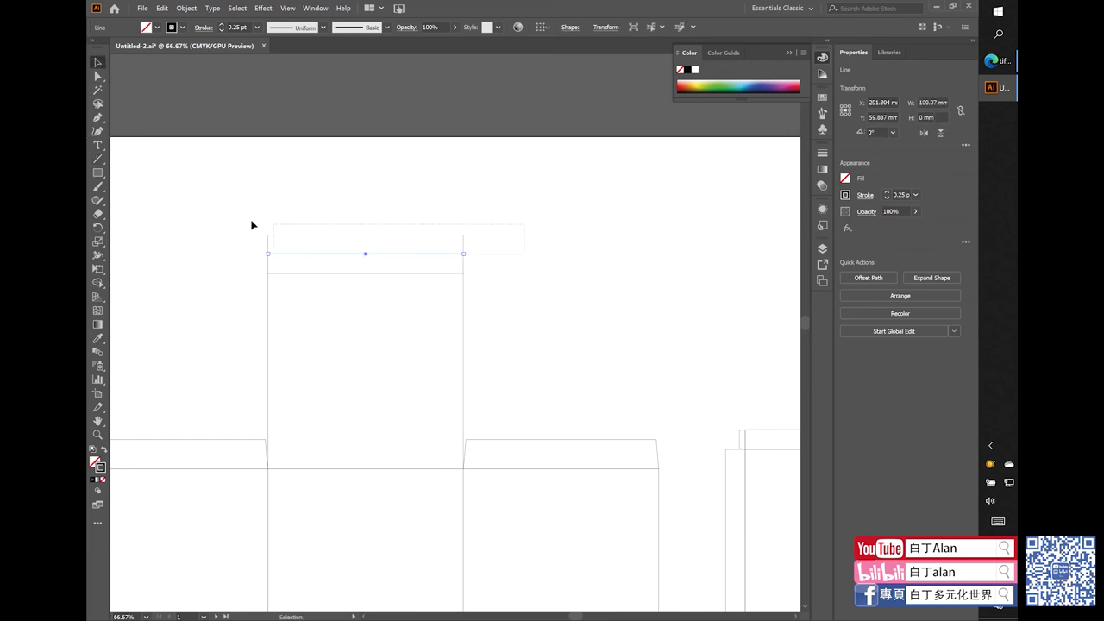
pyautogui.moveTo(252, 224); pyautogui.dragTo(249, 221)
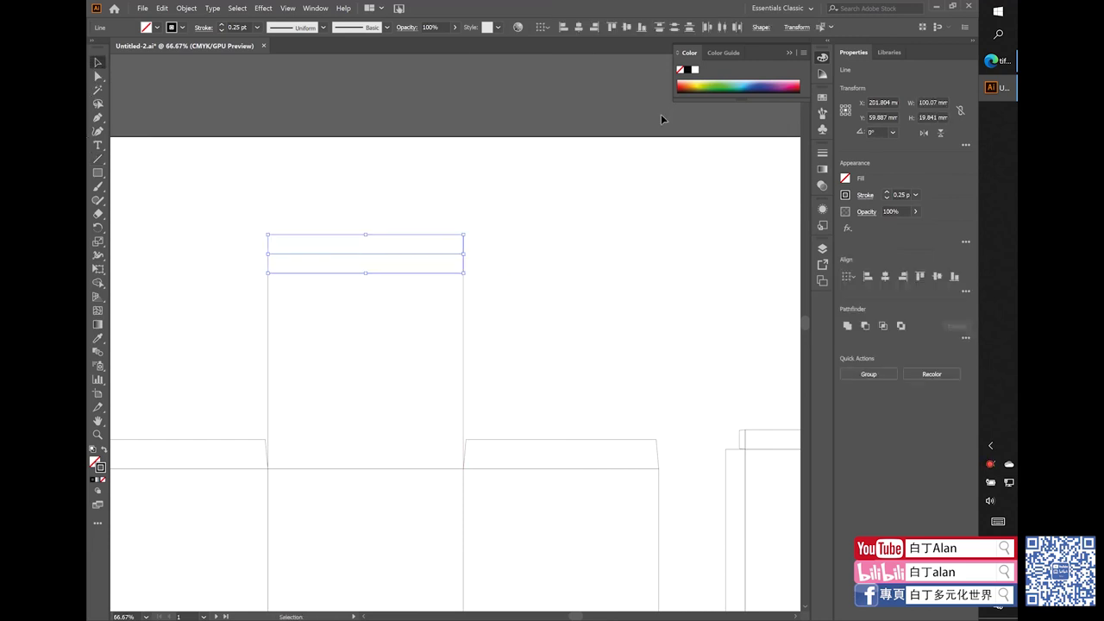
pyautogui.click(799, 82)
pyautogui.click(349, 151)
pyautogui.moveTo(520, 257); pyautogui.dragTo(190, 216)
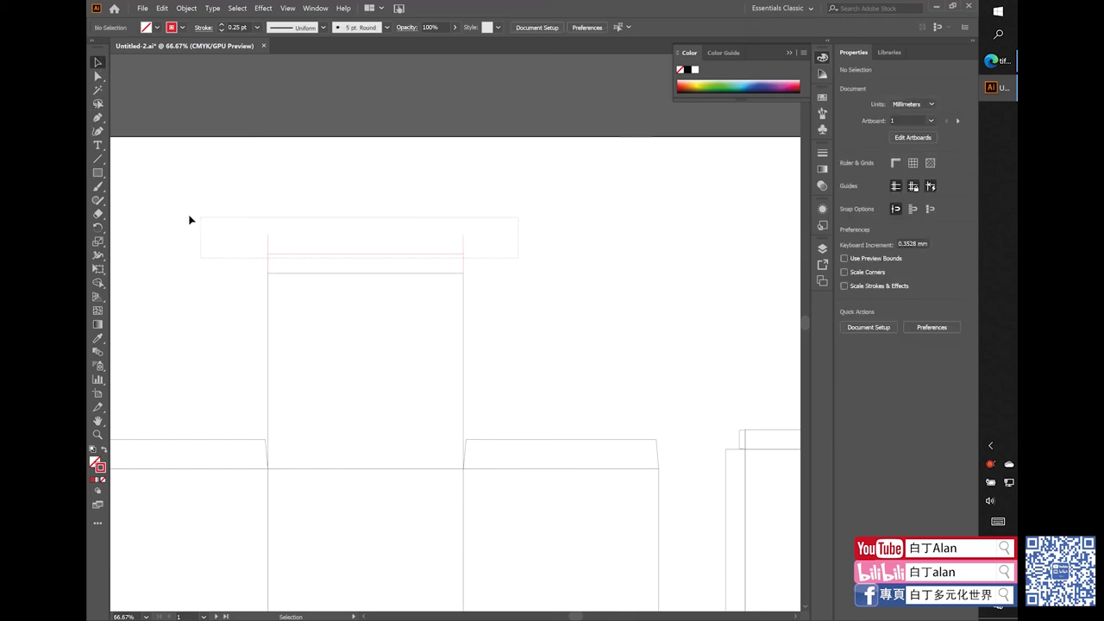
pyautogui.click(257, 27)
pyautogui.click(277, 55)
pyautogui.click(409, 191)
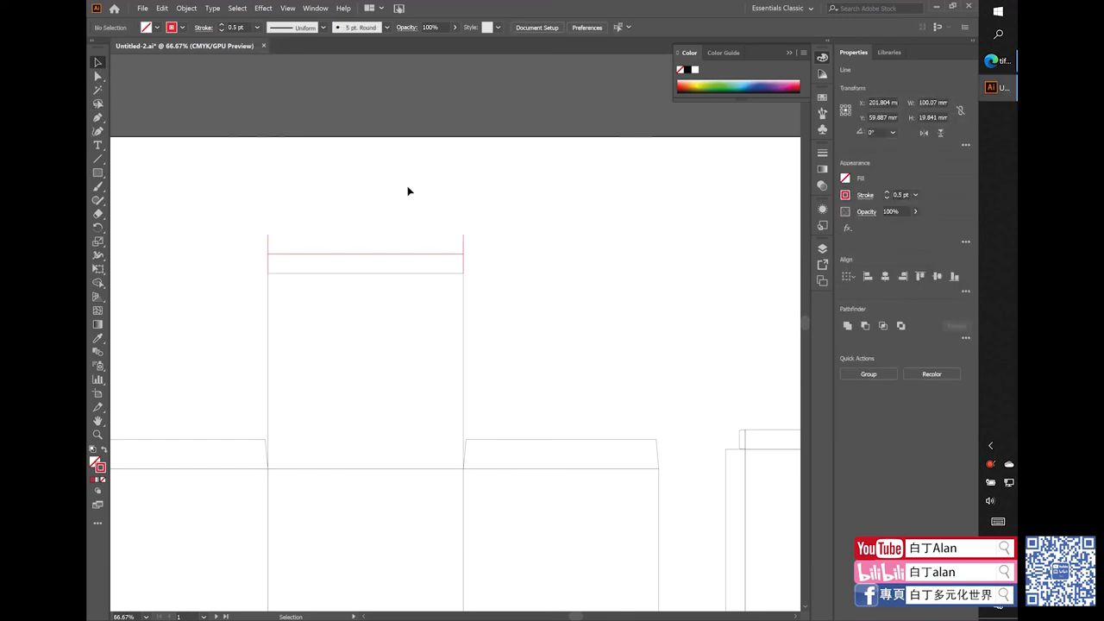
# - Add a '100mm' text label and position it centred just above the red dimension line
pyautogui.click(97, 146)
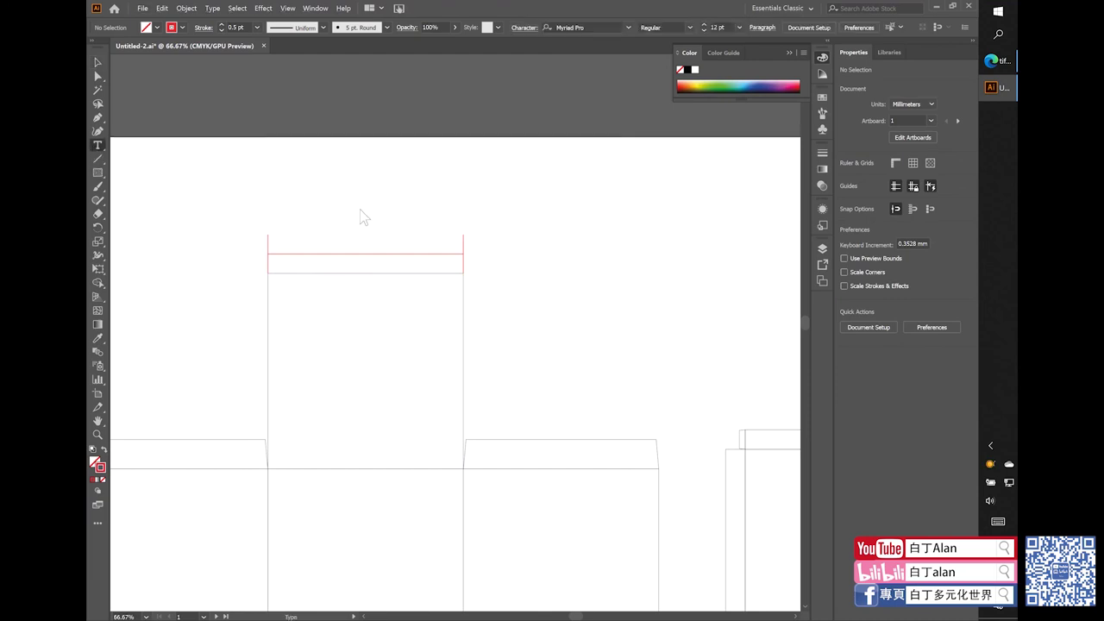
pyautogui.click(355, 213)
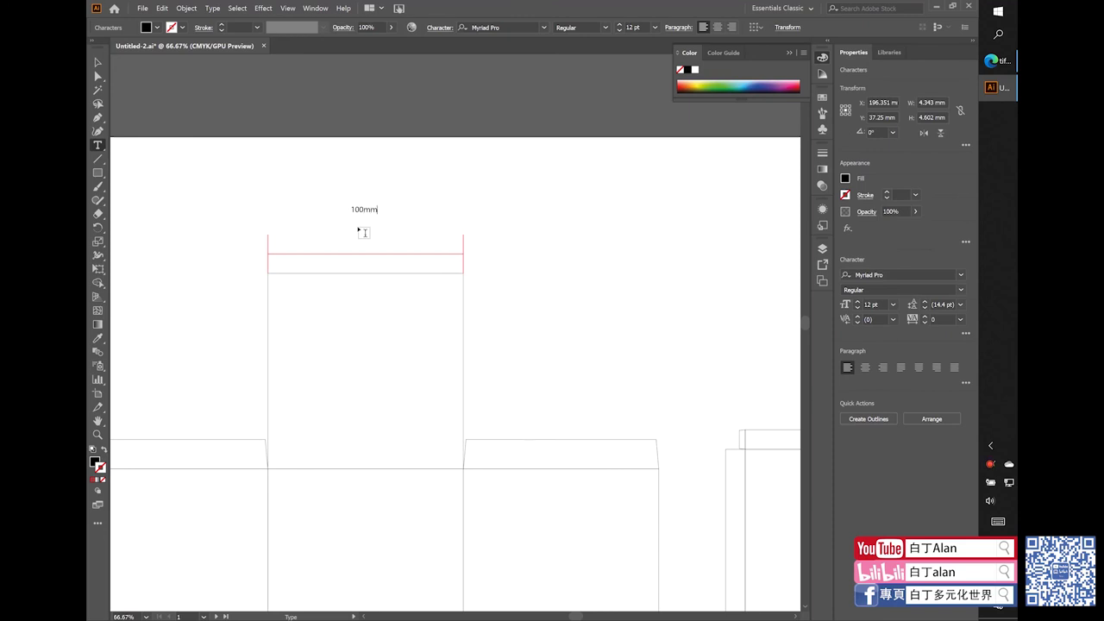
pyautogui.click(98, 62)
pyautogui.click(389, 222)
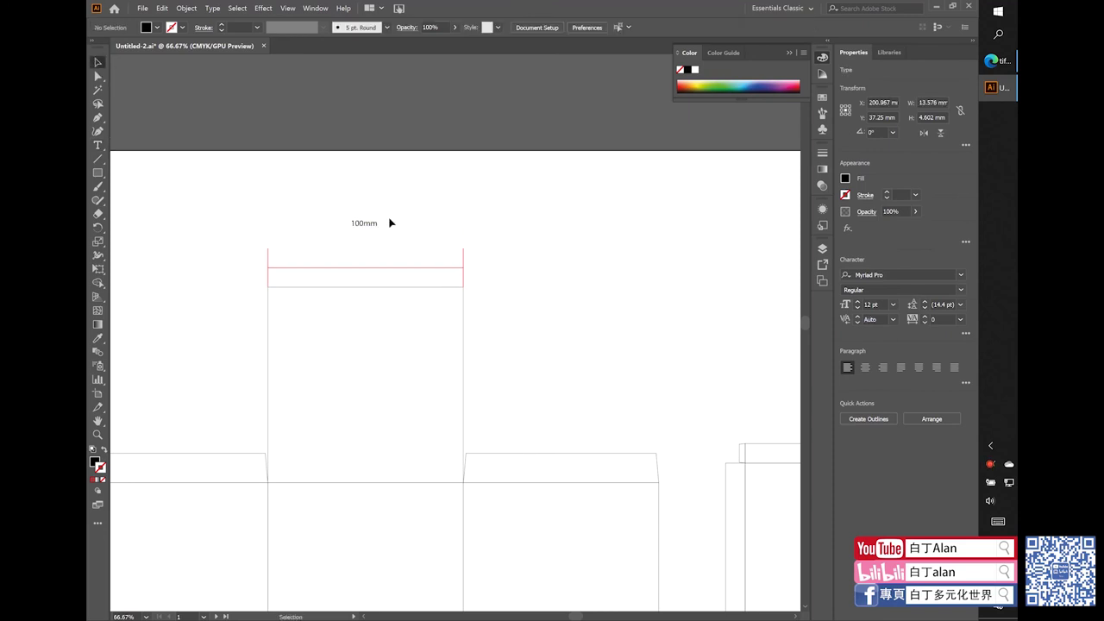
pyautogui.scroll(1, 389, 222)
pyautogui.moveTo(359, 225); pyautogui.dragTo(370, 283)
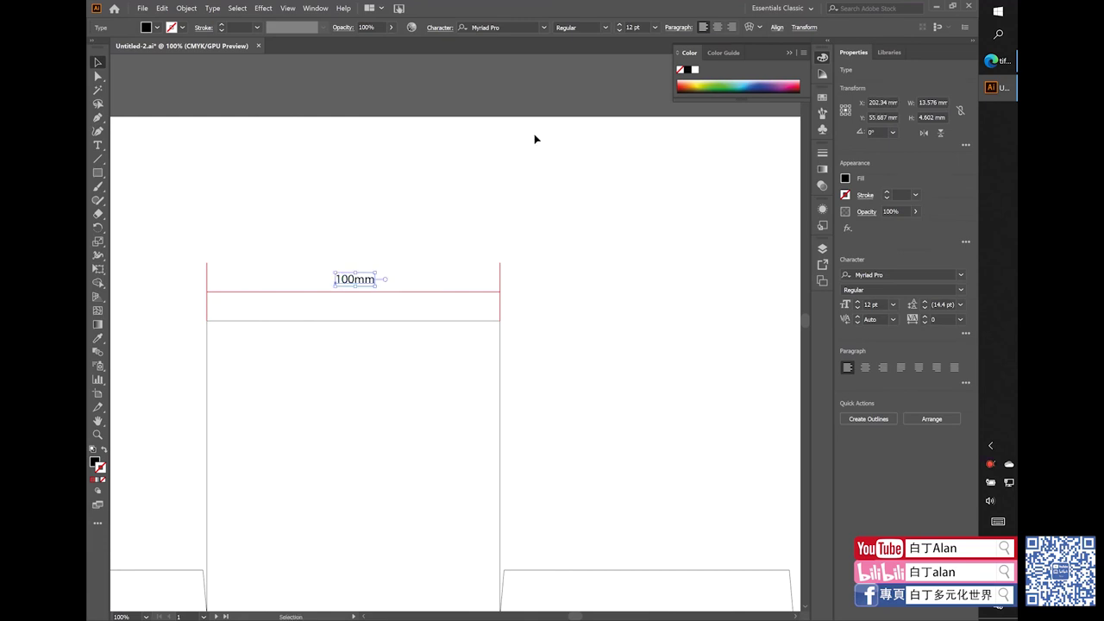
pyautogui.click(451, 240)
pyautogui.scroll(-2, 490, 251)
pyautogui.scroll(-1, 397, 221)
pyautogui.scroll(1, 389, 229)
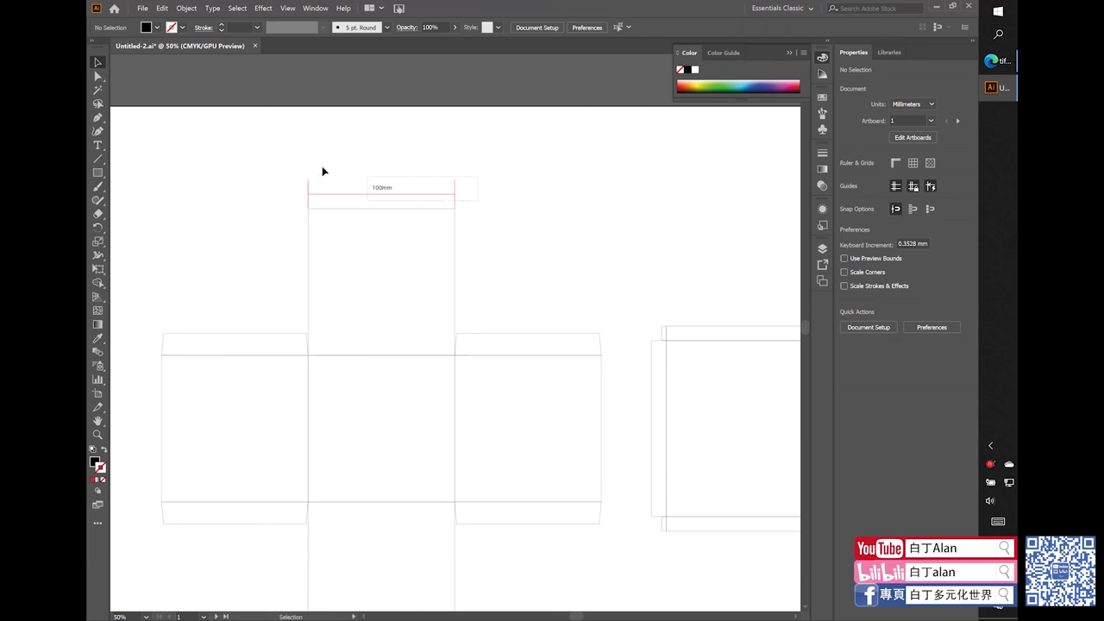
# - Alt-drag a copy of the 100mm dimension mark onto the left flap's top edge
pyautogui.moveTo(324, 171)
pyautogui.mouseDown()
pyautogui.moveTo(363, 201)
pyautogui.moveTo(218, 325)
pyautogui.moveTo(227, 317)
pyautogui.mouseUp()
pyautogui.click(194, 328)
pyautogui.click(157, 321)
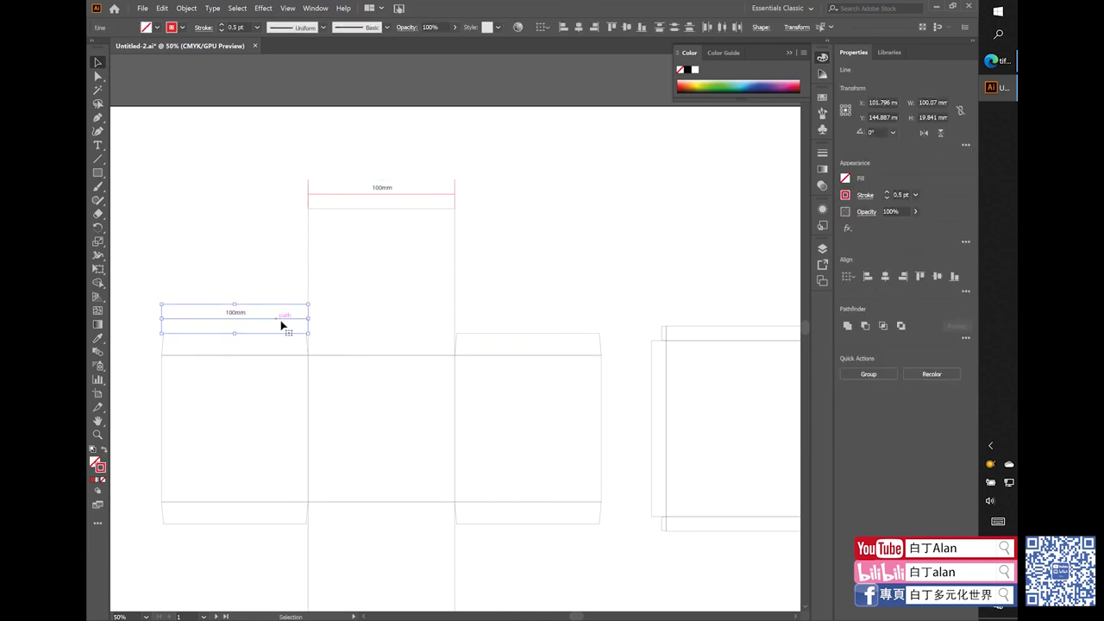
pyautogui.scroll(1, 291, 326)
pyautogui.scroll(2, 290, 328)
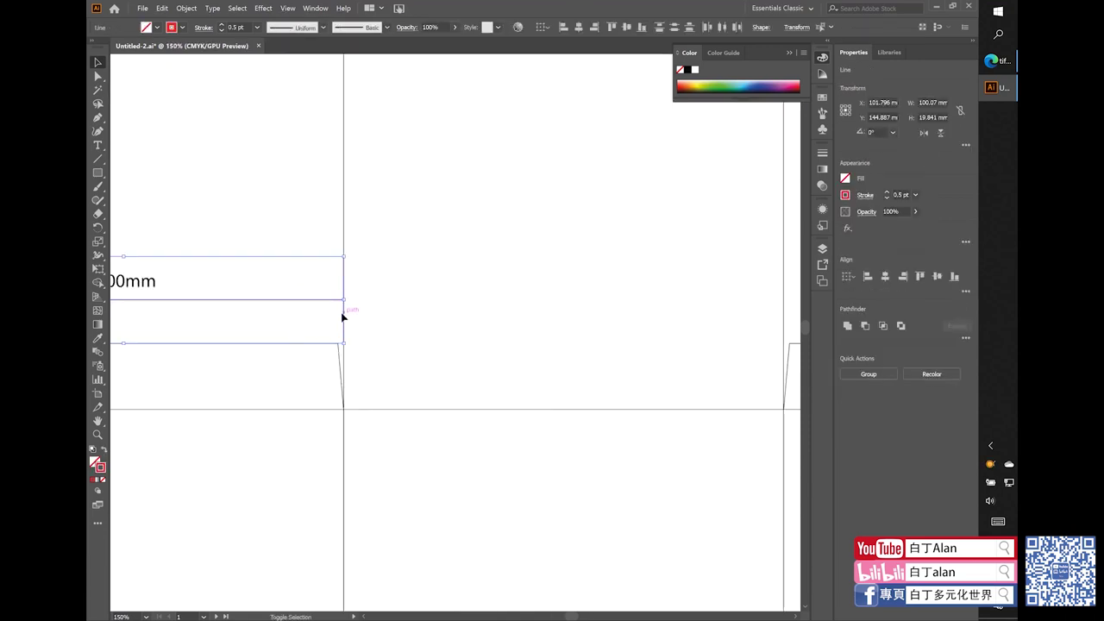
pyautogui.scroll(-2, 341, 318)
pyautogui.scroll(-1, 377, 288)
# - Extend the copy's ticks down to the flap edge and move its label closer to the line
pyautogui.moveTo(292, 299); pyautogui.dragTo(294, 325)
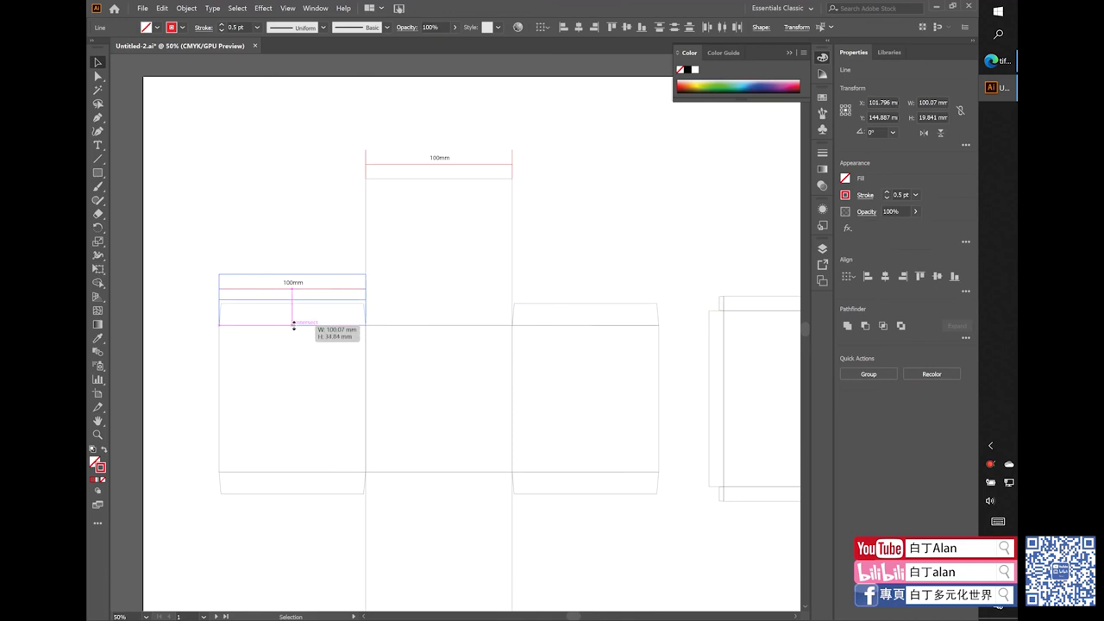
pyautogui.click(307, 233)
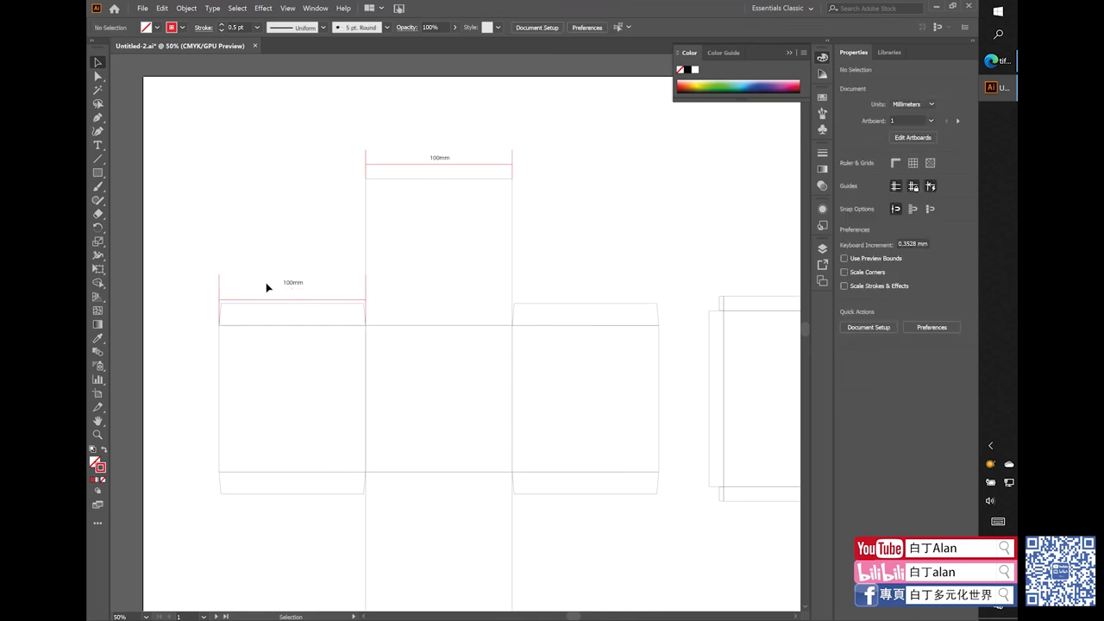
pyautogui.moveTo(302, 286); pyautogui.dragTo(303, 299)
pyautogui.click(266, 287)
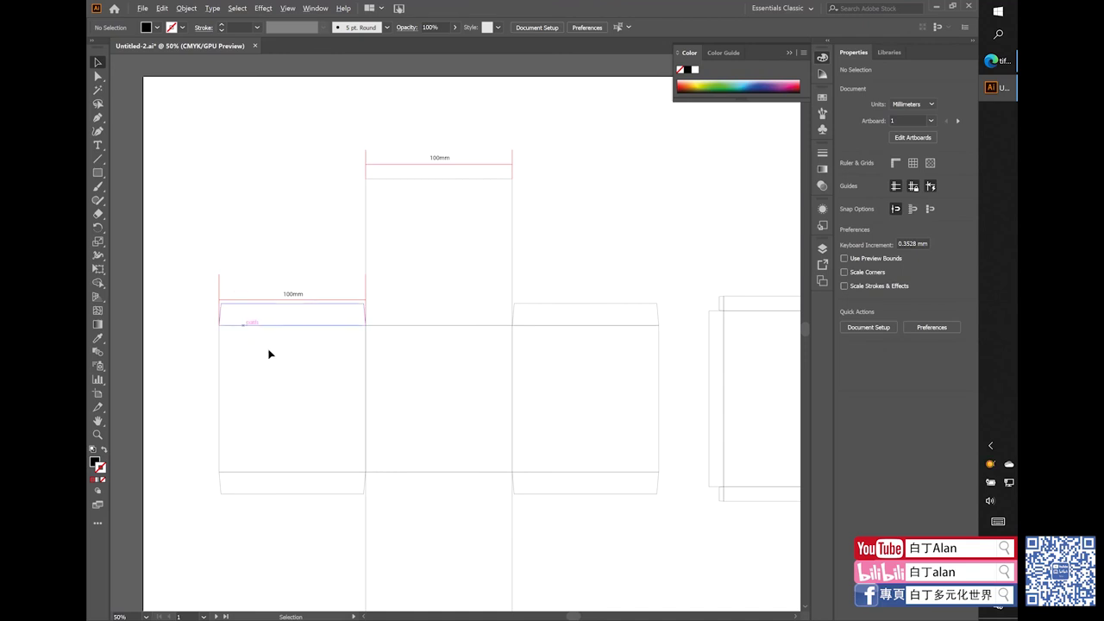
pyautogui.scroll(1, 269, 353)
pyautogui.scroll(1, 268, 354)
pyautogui.scroll(-2, 313, 233)
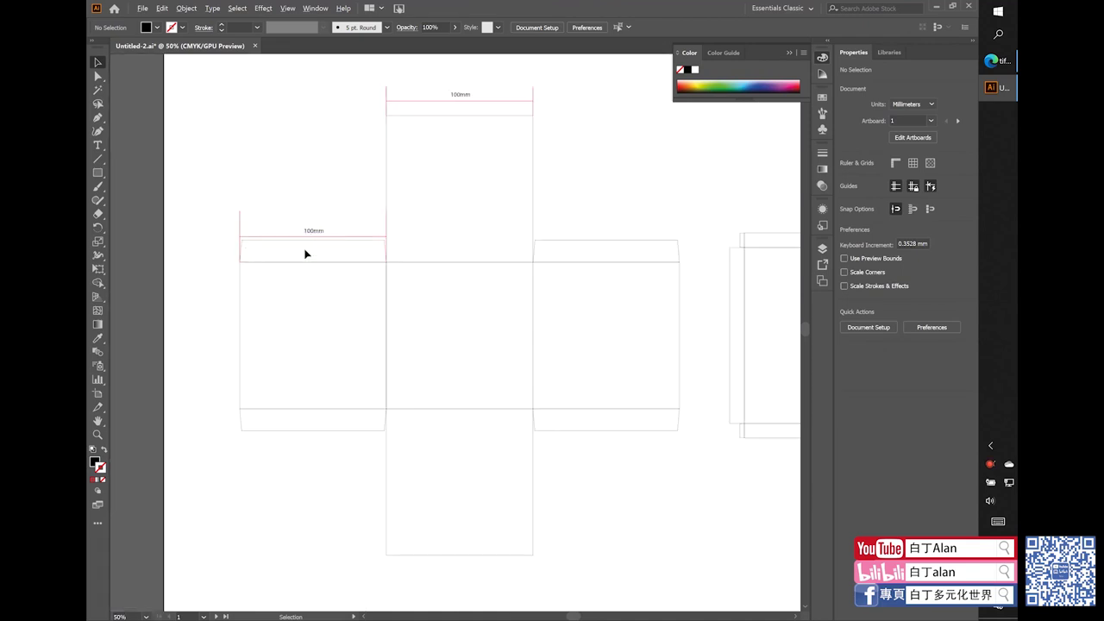
pyautogui.scroll(-1, 297, 295)
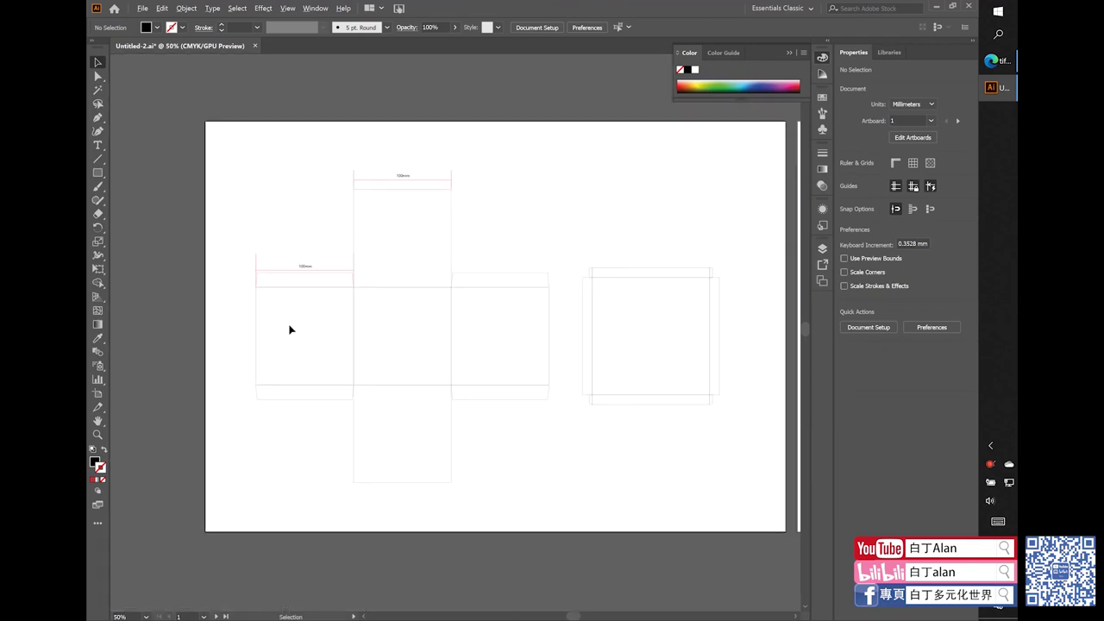
# - Draw a rectangle over the net's centre column, set its height to 300 mm, then delete it
pyautogui.click(98, 171)
pyautogui.moveTo(370, 189); pyautogui.dragTo(435, 481)
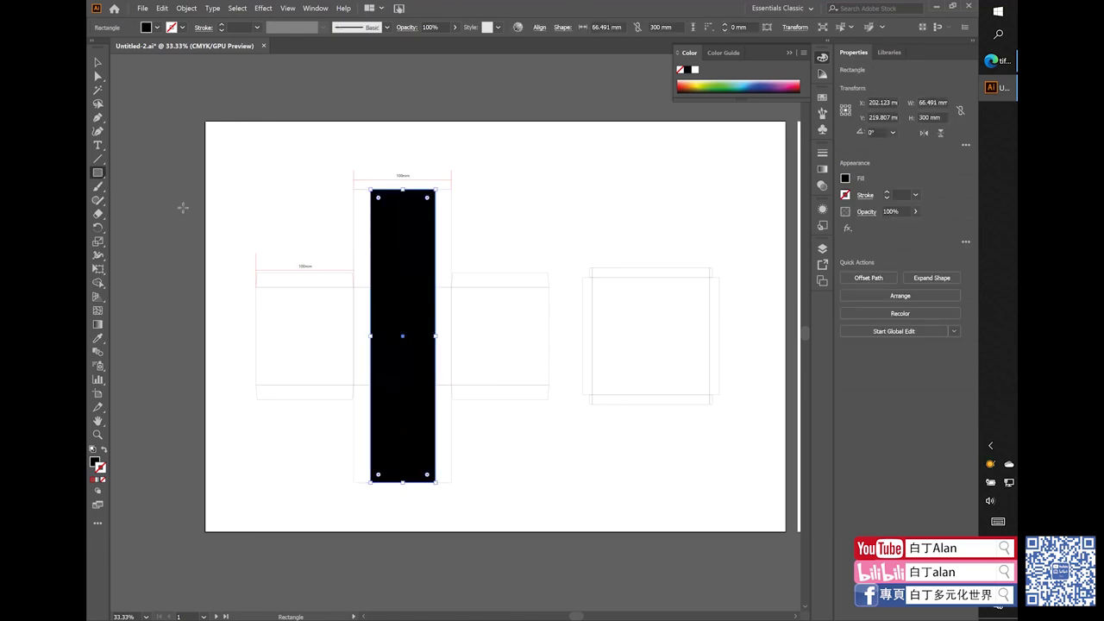
pyautogui.click(99, 62)
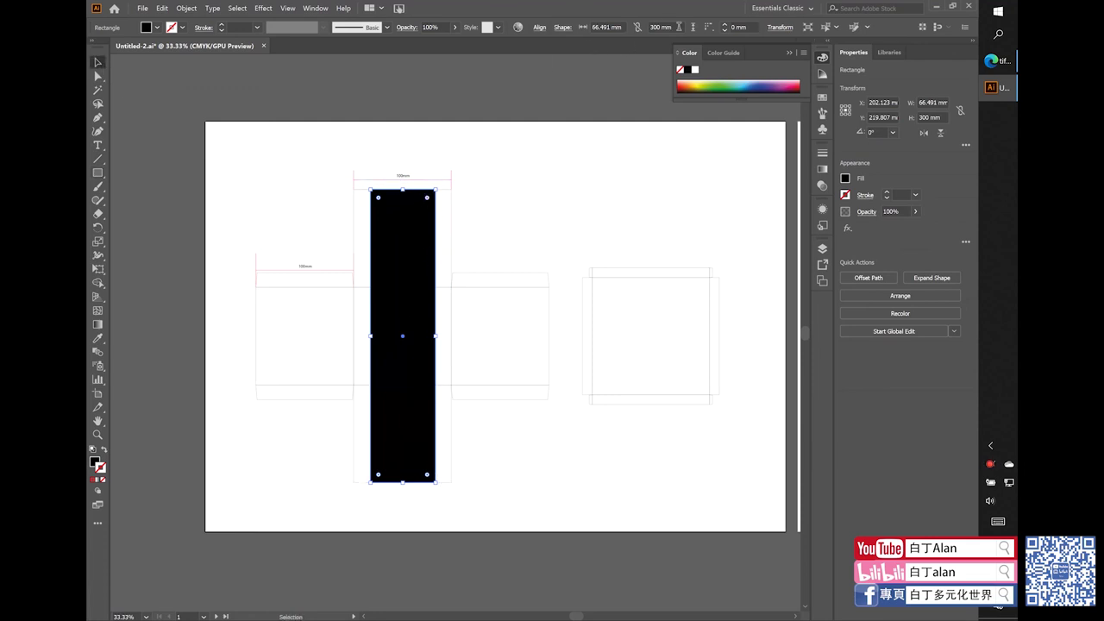
pyautogui.click(661, 27)
pyautogui.press('Return')
pyautogui.click(240, 95)
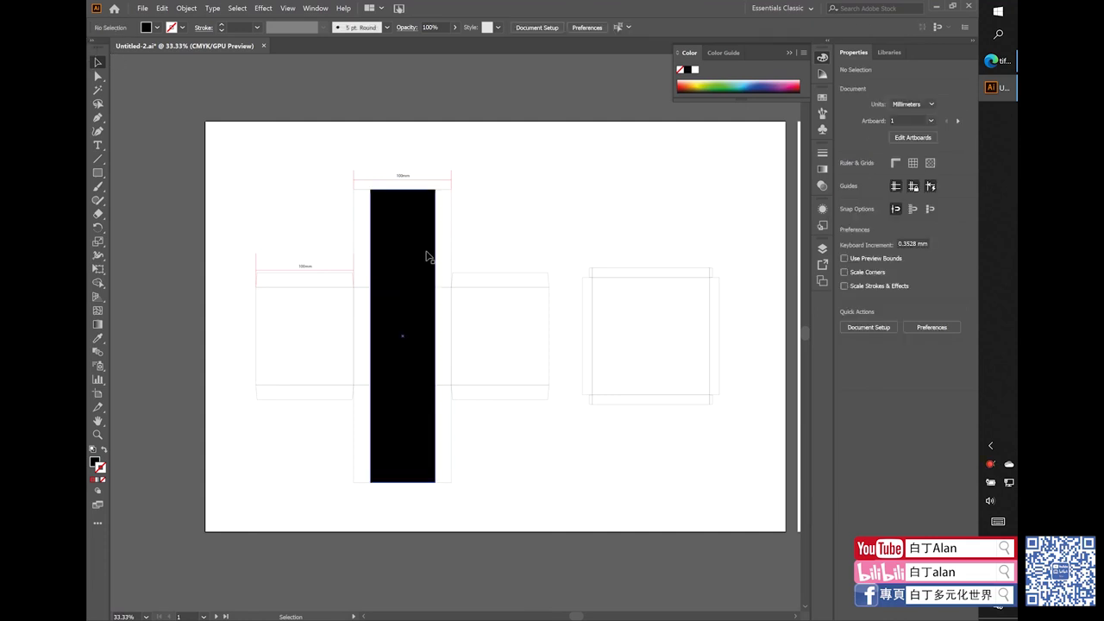
pyautogui.click(427, 256)
pyautogui.press('Delete')
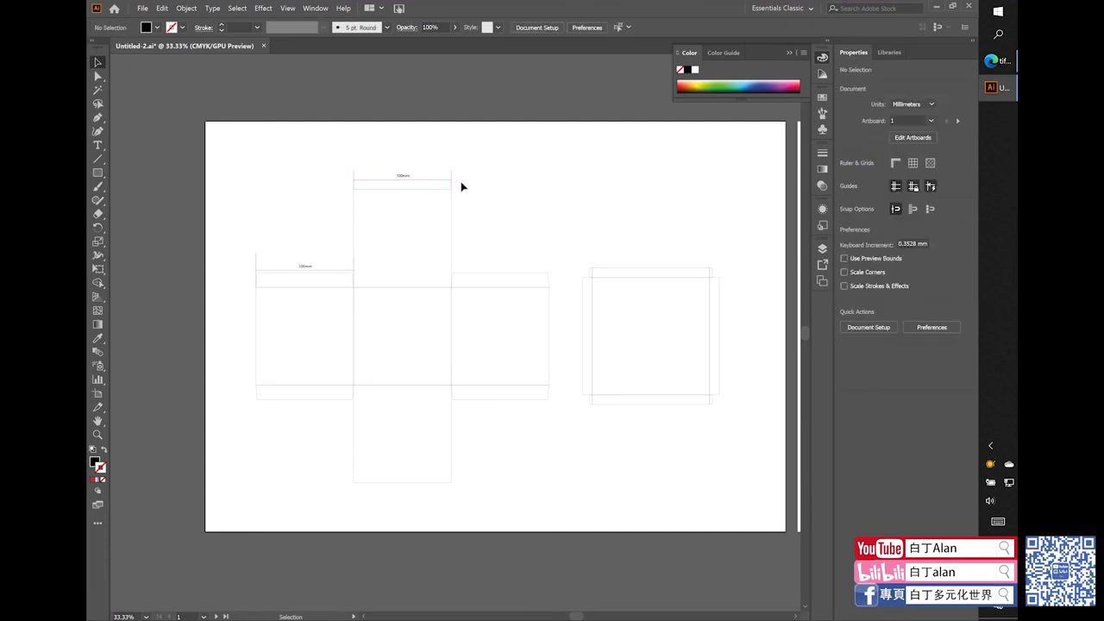
# - Duplicate the 100mm mark, rotate it vertical and stretch it to the net's full 300 mm height
pyautogui.moveTo(461, 186)
pyautogui.mouseDown()
pyautogui.moveTo(343, 165)
pyautogui.moveTo(162, 169)
pyautogui.mouseUp()
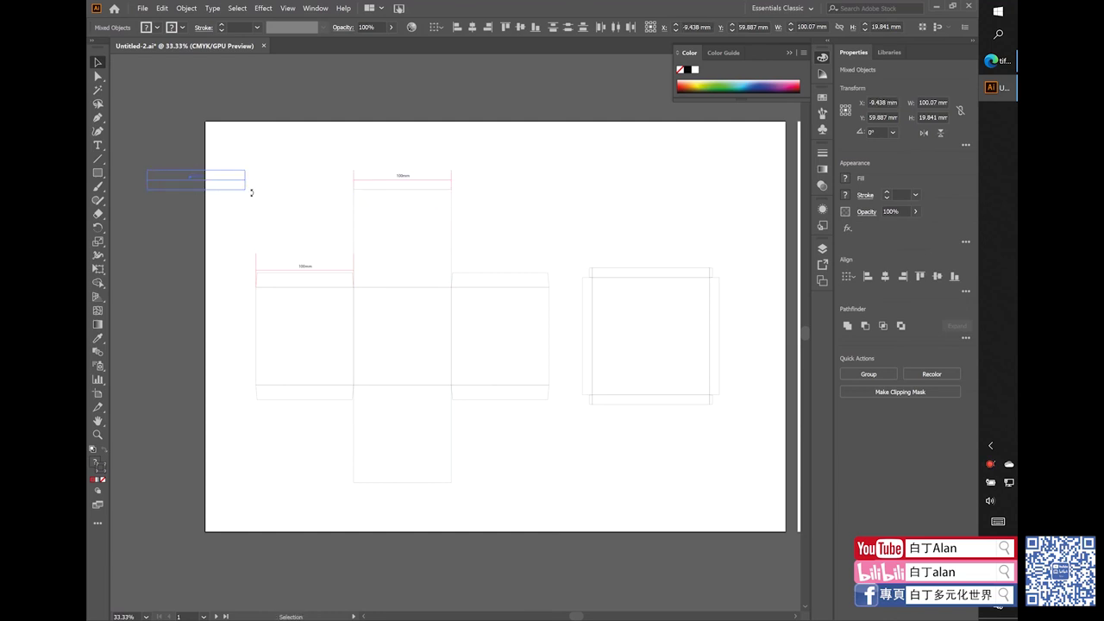
pyautogui.moveTo(251, 192); pyautogui.dragTo(208, 110)
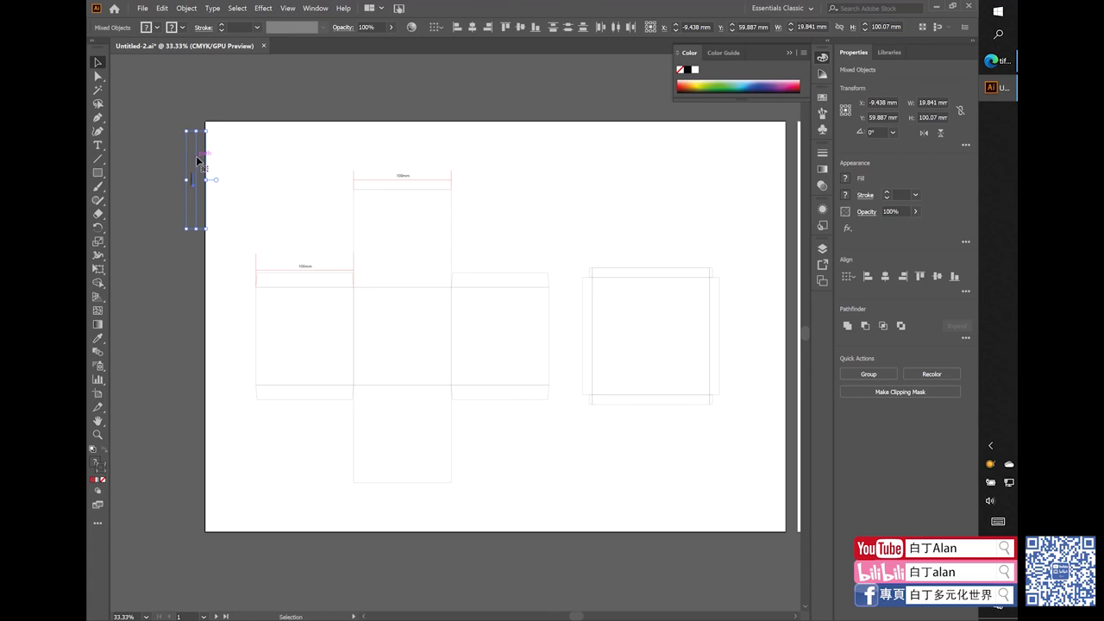
pyautogui.moveTo(197, 159)
pyautogui.mouseDown()
pyautogui.moveTo(236, 273)
pyautogui.moveTo(357, 192)
pyautogui.mouseUp()
pyautogui.keyDown('shift'); pyautogui.click(231, 297); pyautogui.keyUp('shift')
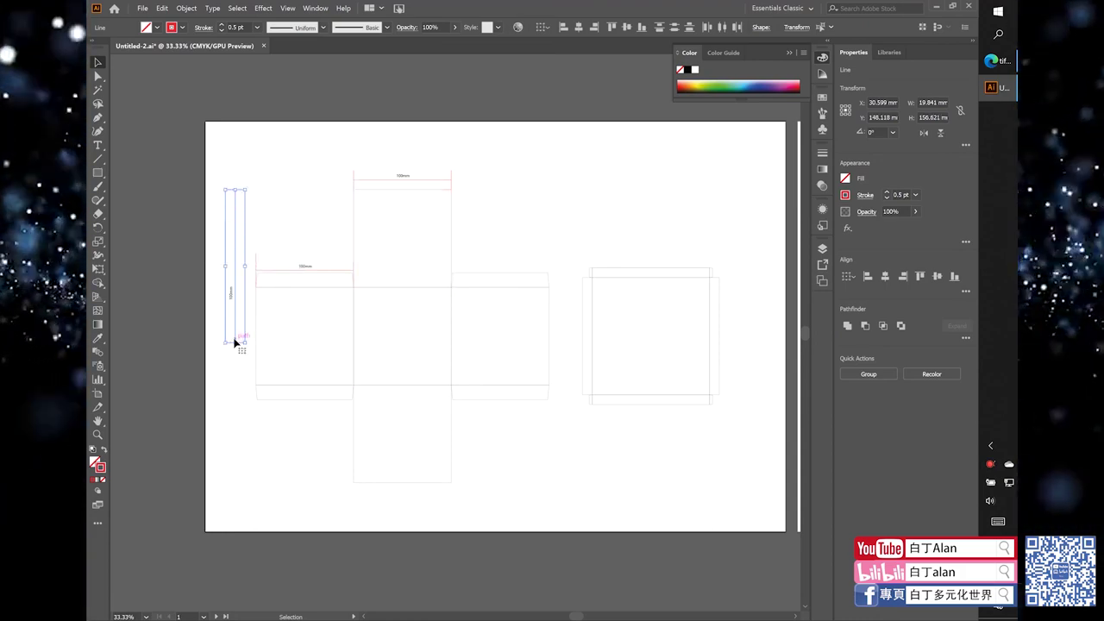
pyautogui.moveTo(235, 343); pyautogui.dragTo(382, 484)
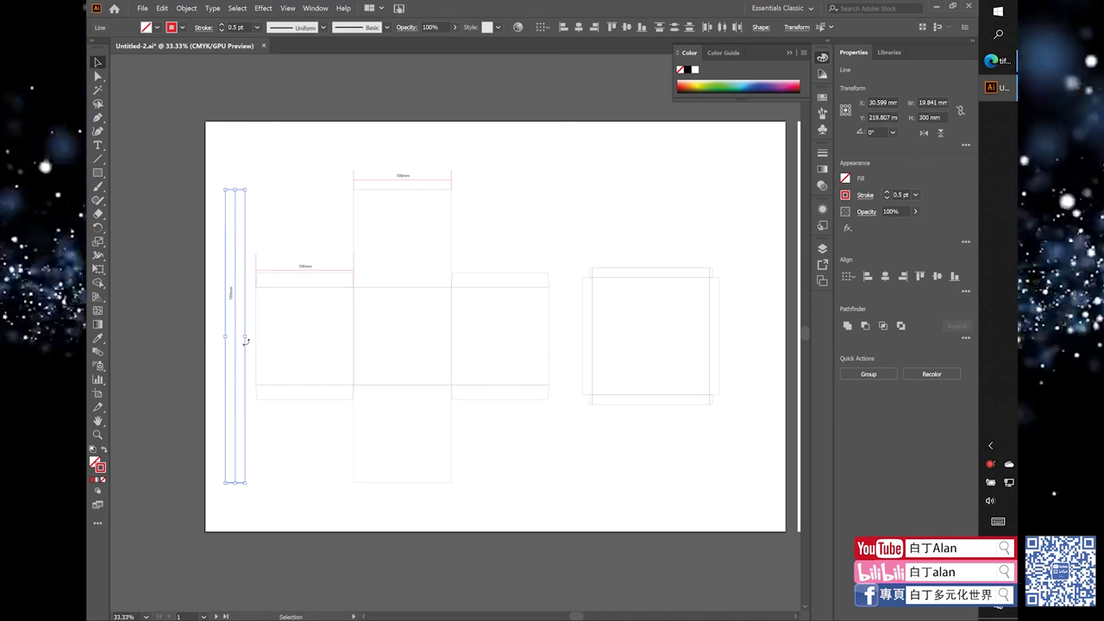
pyautogui.moveTo(246, 342); pyautogui.dragTo(353, 340)
pyautogui.click(311, 244)
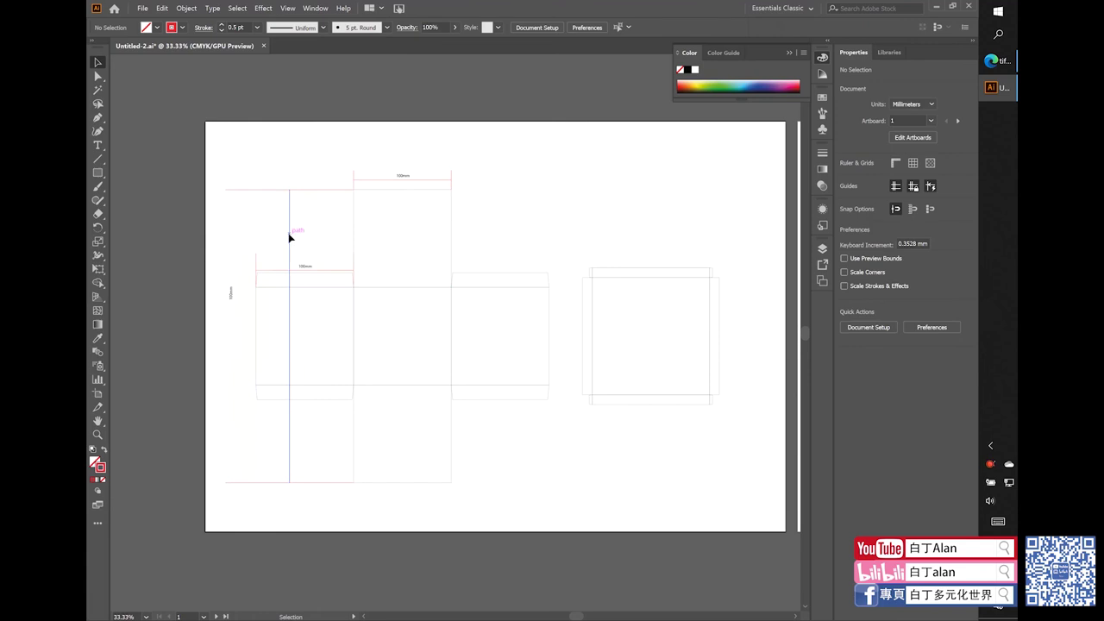
# - Shift the vertical line left, trim the extension lines, and place the rotated 100mm label
pyautogui.moveTo(290, 237); pyautogui.dragTo(248, 236)
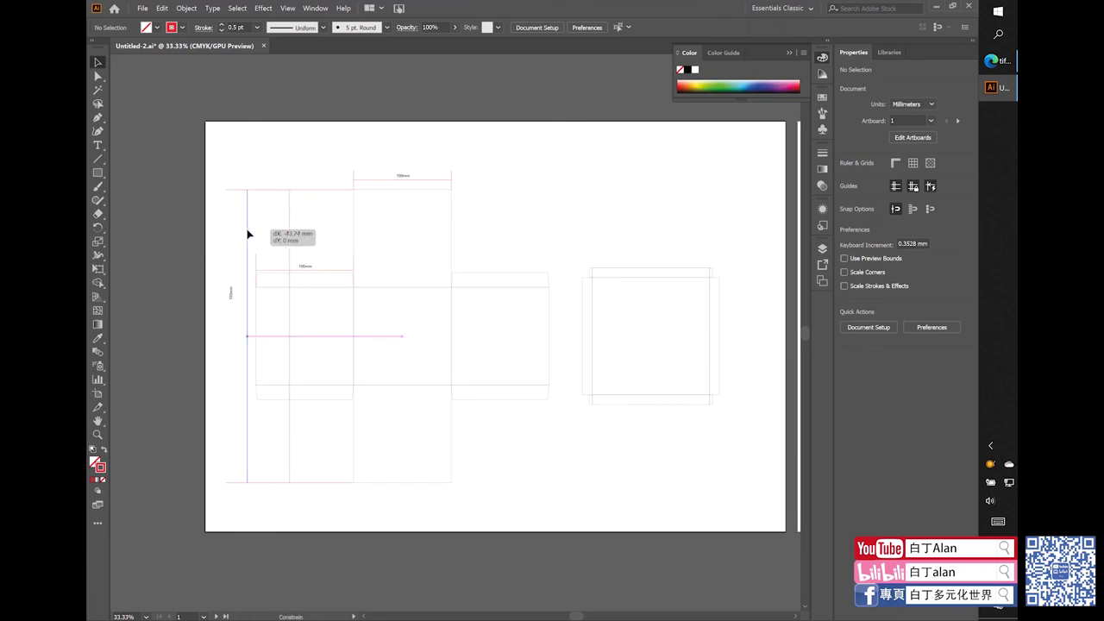
pyautogui.click(276, 190)
pyautogui.keyDown('shift'); pyautogui.click(279, 483); pyautogui.keyUp('shift')
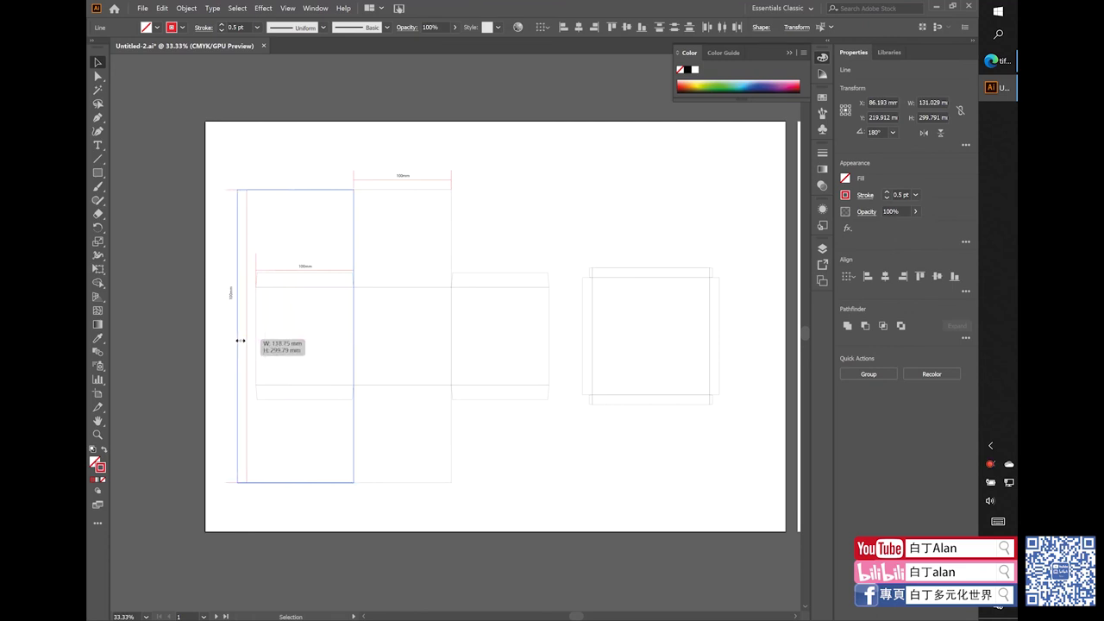
pyautogui.moveTo(225, 339); pyautogui.dragTo(244, 339)
pyautogui.click(229, 311)
pyautogui.hotkey('ctrl', 'alt', '0')
pyautogui.scroll(1, 226, 322)
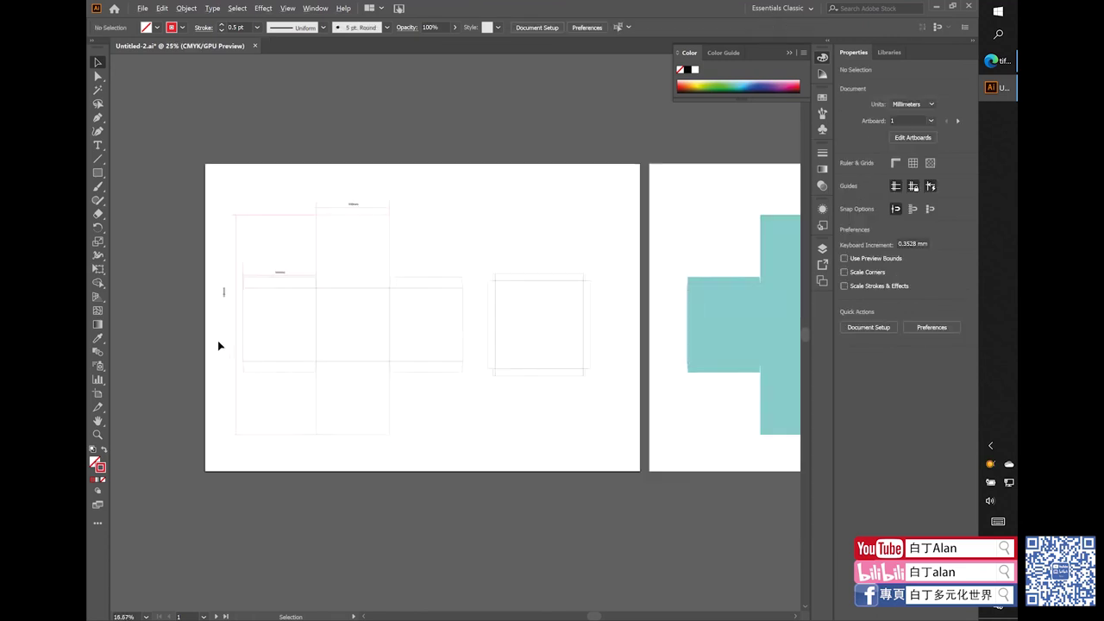
pyautogui.scroll(2, 219, 345)
pyautogui.moveTo(242, 257); pyautogui.dragTo(248, 311)
# - Alt-drag a copy of the teal cross from artboard 2 onto artboard 1's dieline
pyautogui.click(222, 349)
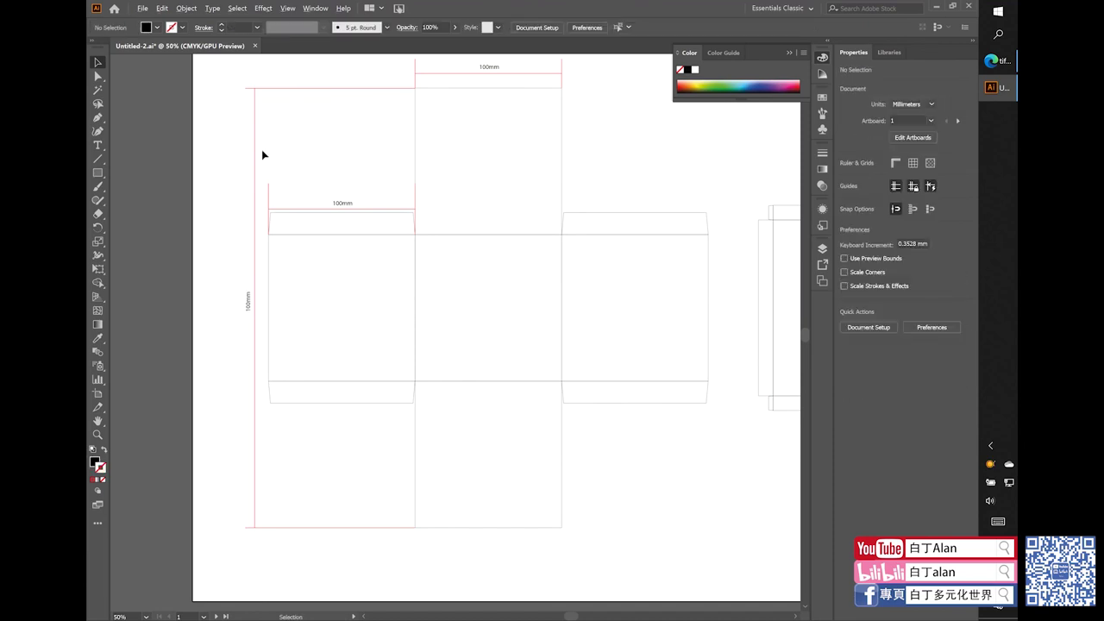
pyautogui.scroll(-2, 246, 306)
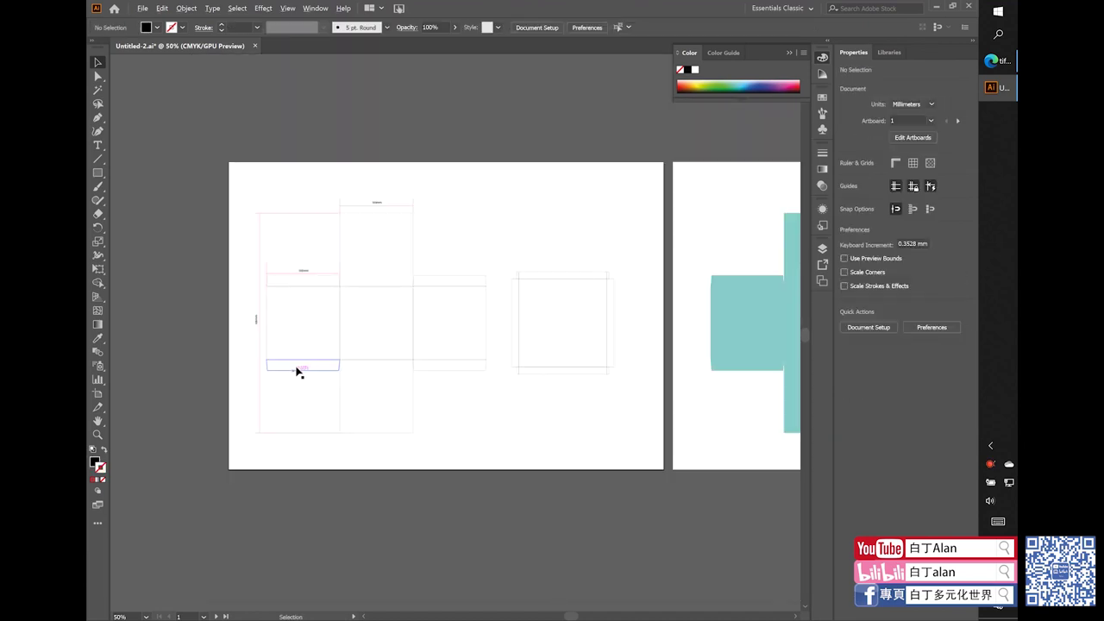
pyautogui.scroll(-1, 397, 365)
pyautogui.scroll(2, 375, 365)
pyautogui.scroll(1, 250, 313)
pyautogui.scroll(-2, 251, 315)
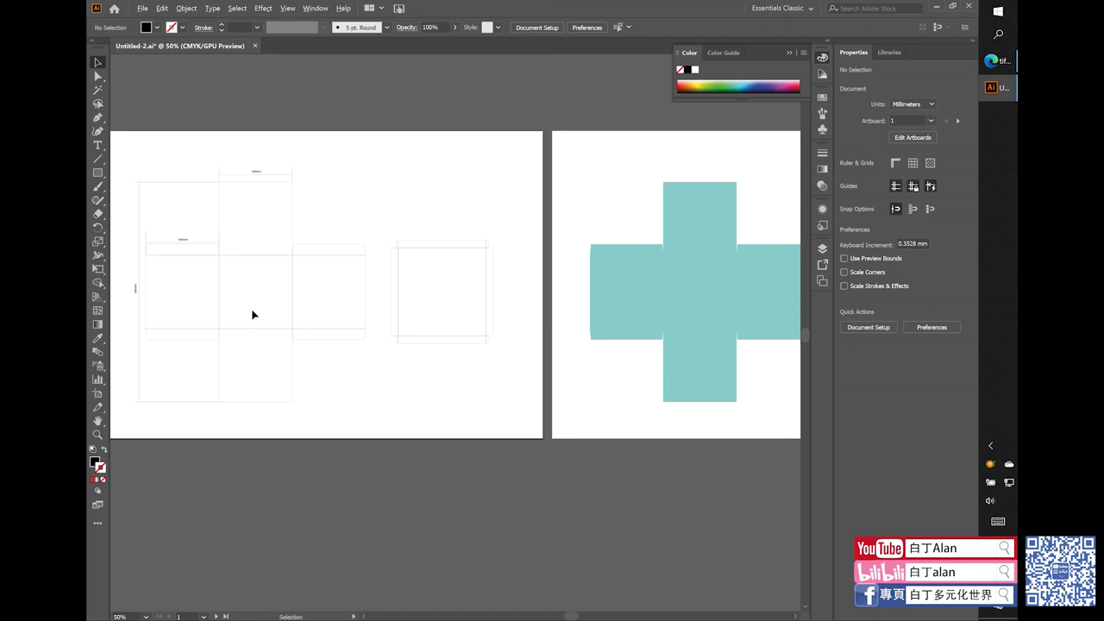
pyautogui.scroll(-1, 253, 315)
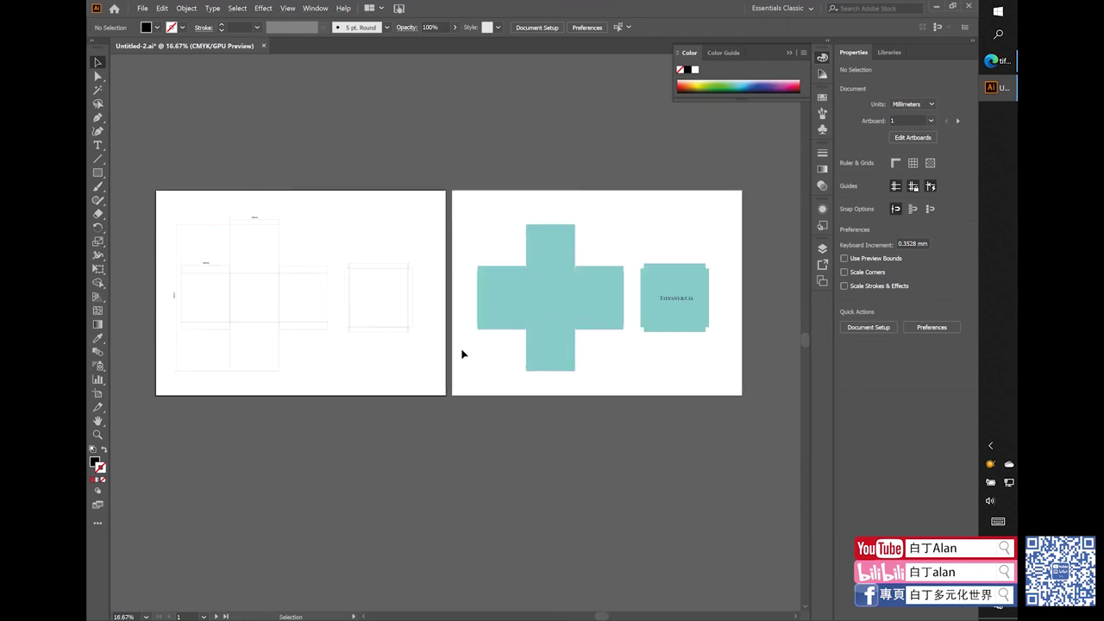
pyautogui.click(525, 314)
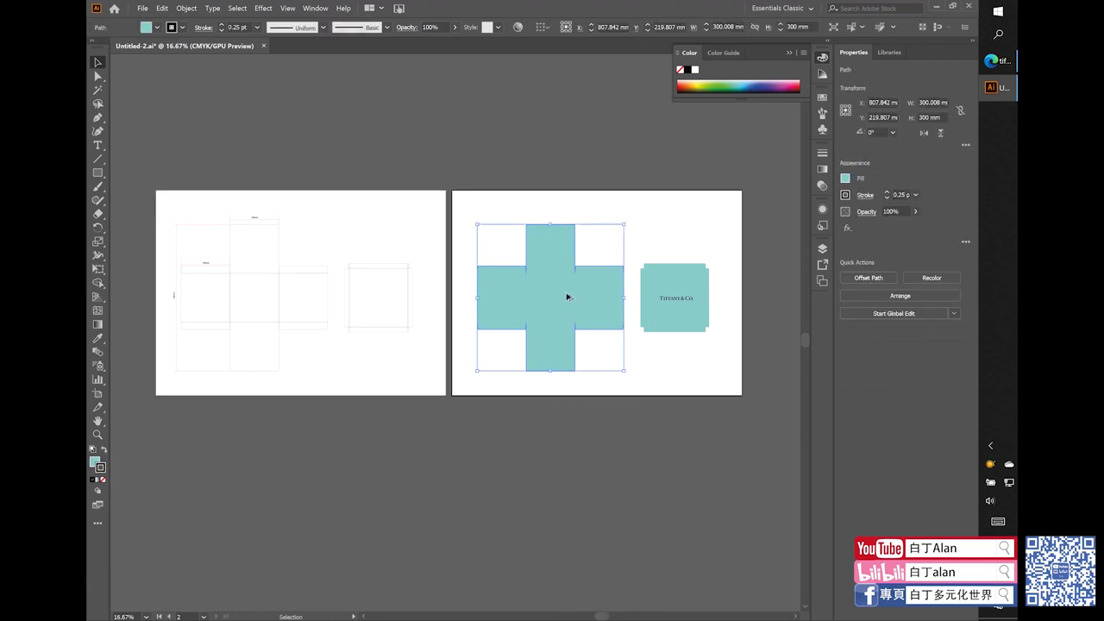
pyautogui.moveTo(567, 299); pyautogui.dragTo(276, 279)
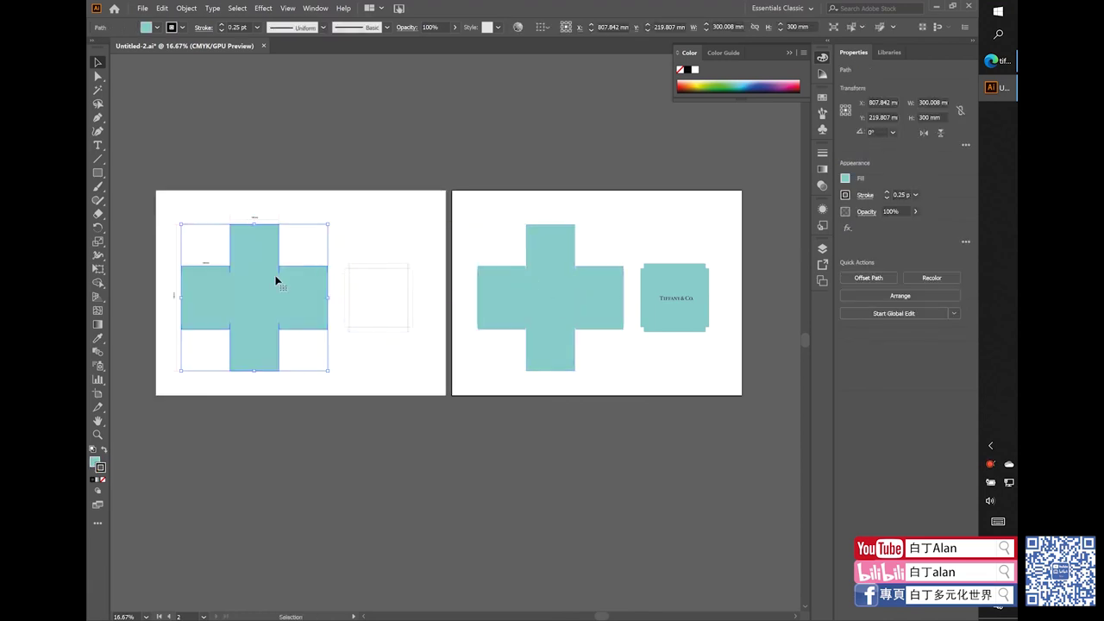
# - Send the copied teal cross to the back, behind the dieline outlines
pyautogui.hotkey('ctrl', 'shift', 'a')
pyautogui.scroll(1, 255, 300)
pyautogui.rightClick(256, 300)
pyautogui.moveTo(283, 453)
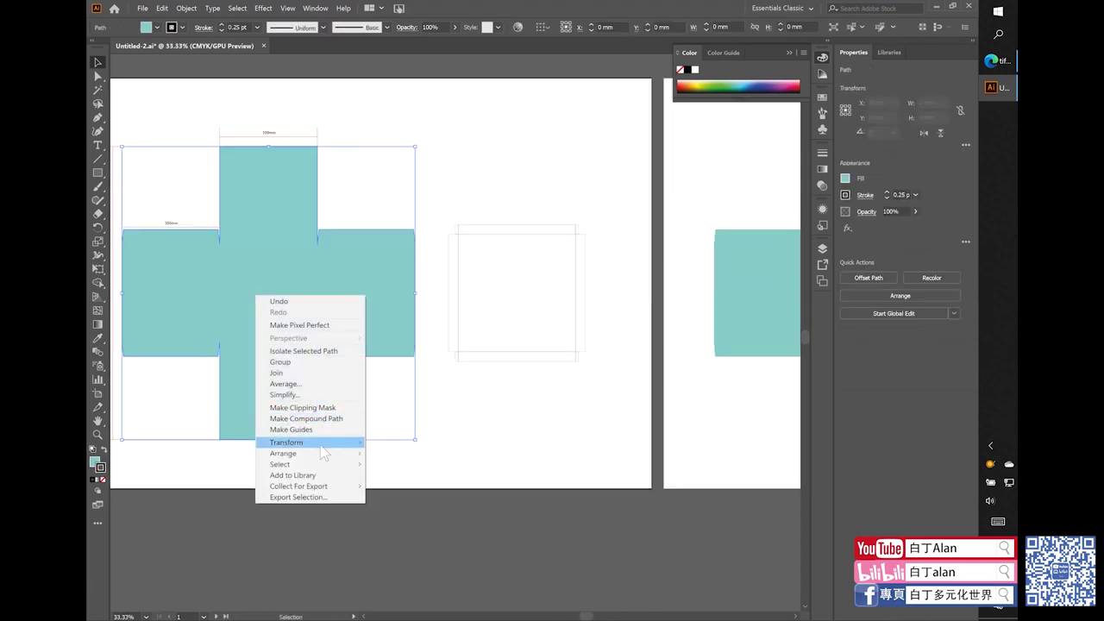
pyautogui.click(424, 486)
pyautogui.click(508, 412)
pyautogui.scroll(-1, 508, 411)
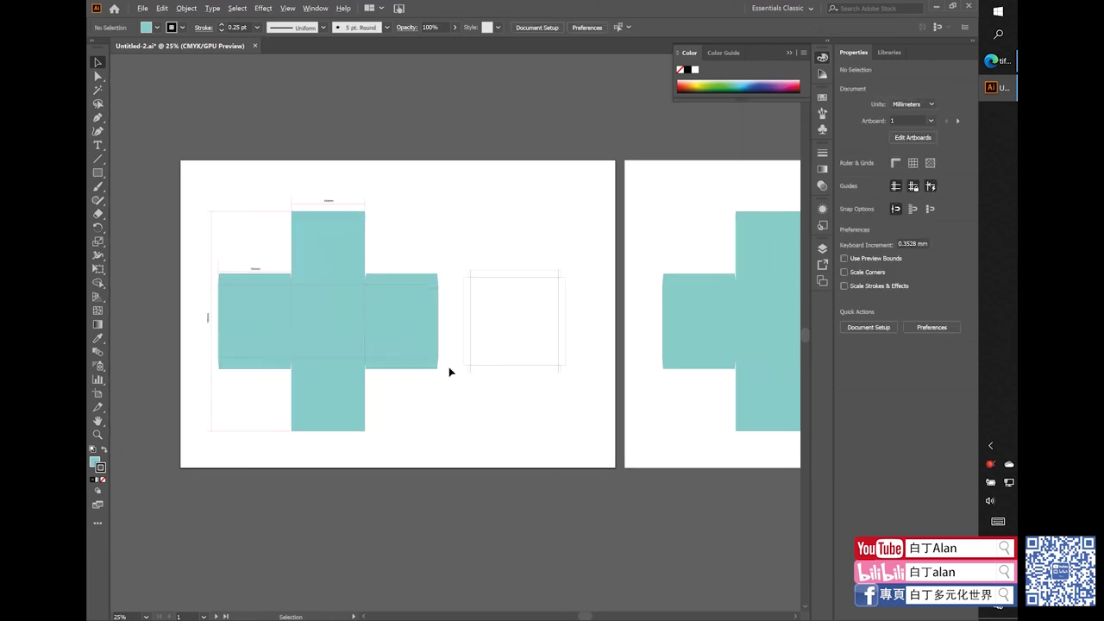
pyautogui.scroll(-1, 285, 314)
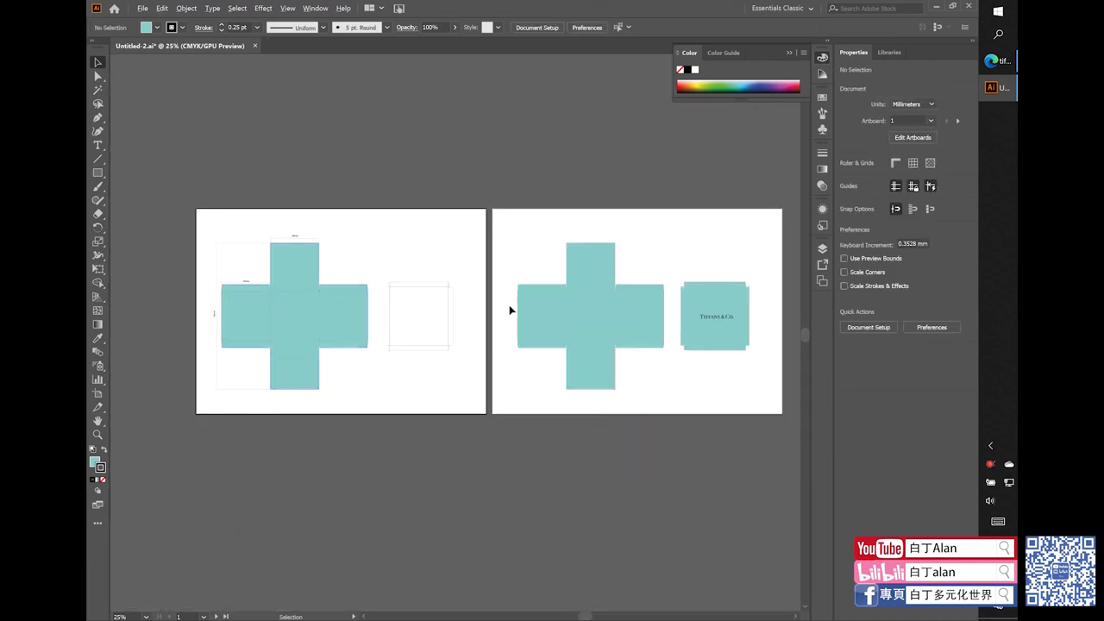
# - Copy the Tiffany & Co. lid square from artboard 2 onto artboard 1's lid outline
pyautogui.click(713, 306)
pyautogui.moveTo(708, 307); pyautogui.dragTo(423, 304)
pyautogui.scroll(2, 424, 305)
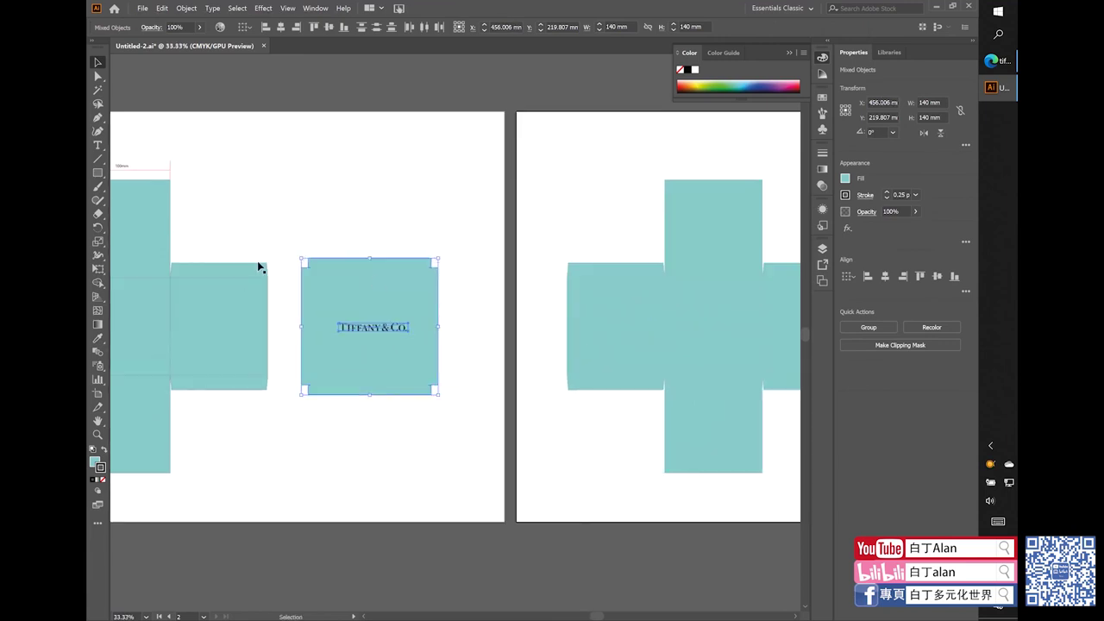
pyautogui.scroll(3, 381, 306)
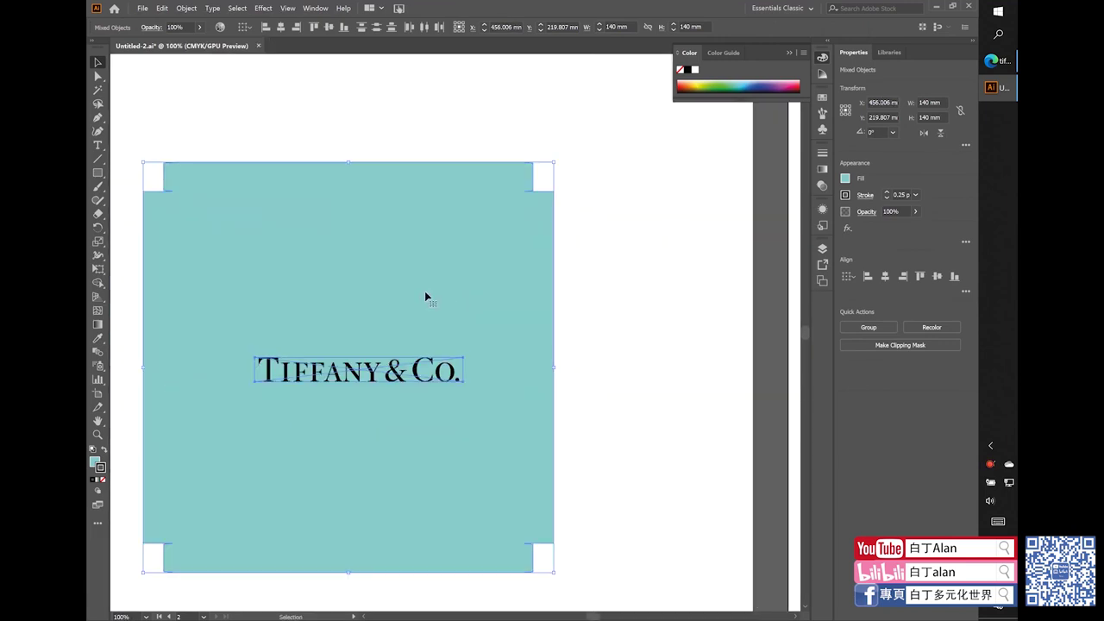
# - Send the lid artwork behind the outlines and zoom in to review the finished layout
pyautogui.rightClick(425, 291)
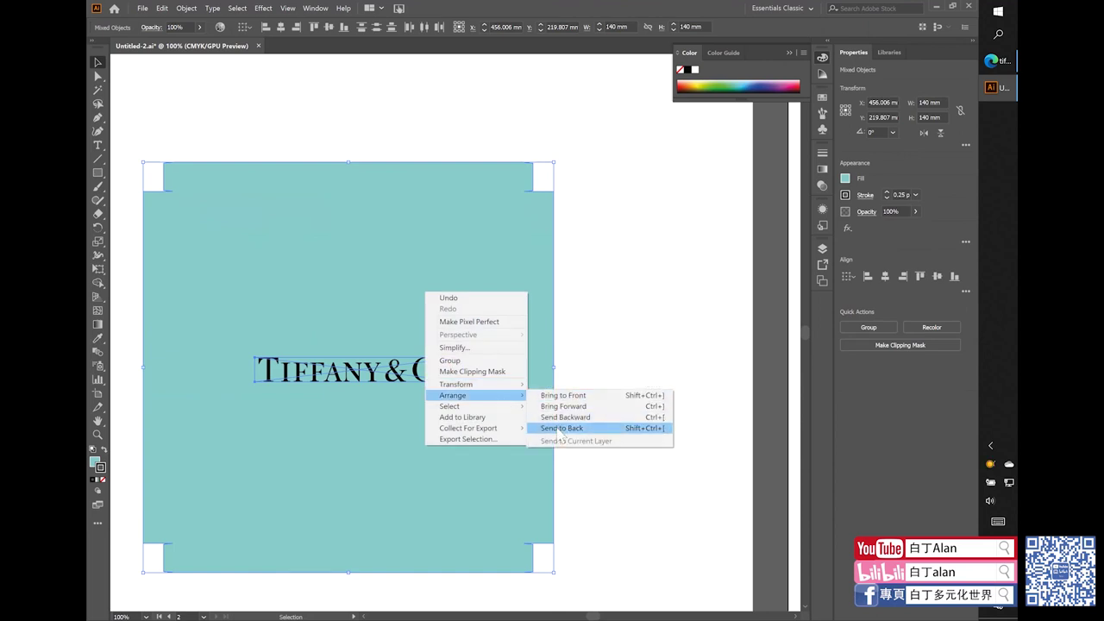
pyautogui.click(604, 424)
pyautogui.click(662, 371)
pyautogui.scroll(-3, 607, 303)
pyautogui.scroll(-1, 390, 302)
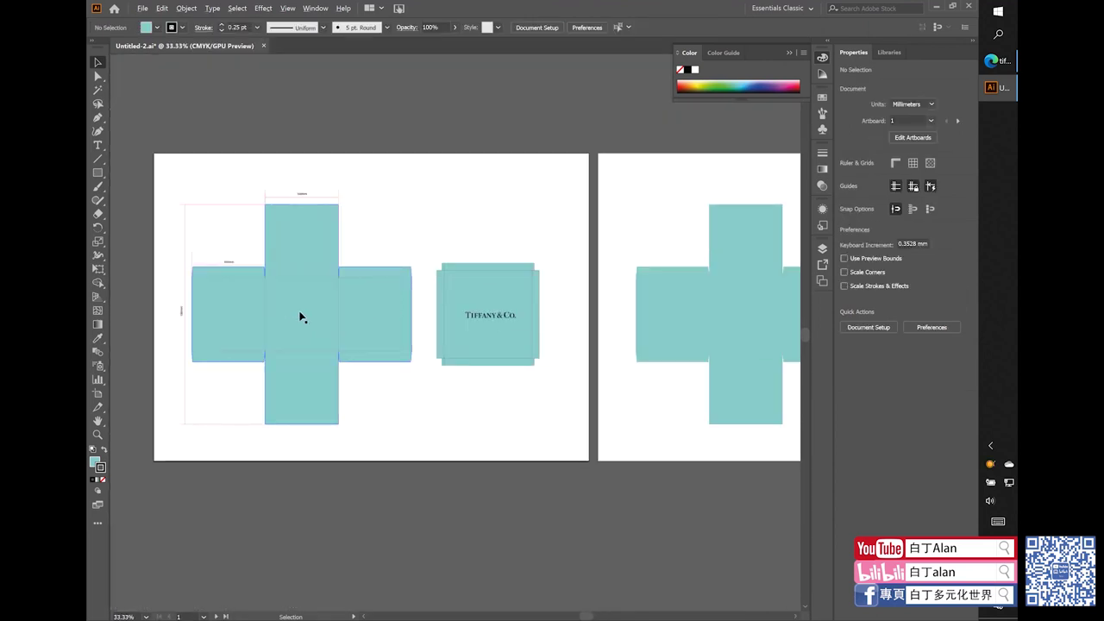
pyautogui.scroll(1, 300, 312)
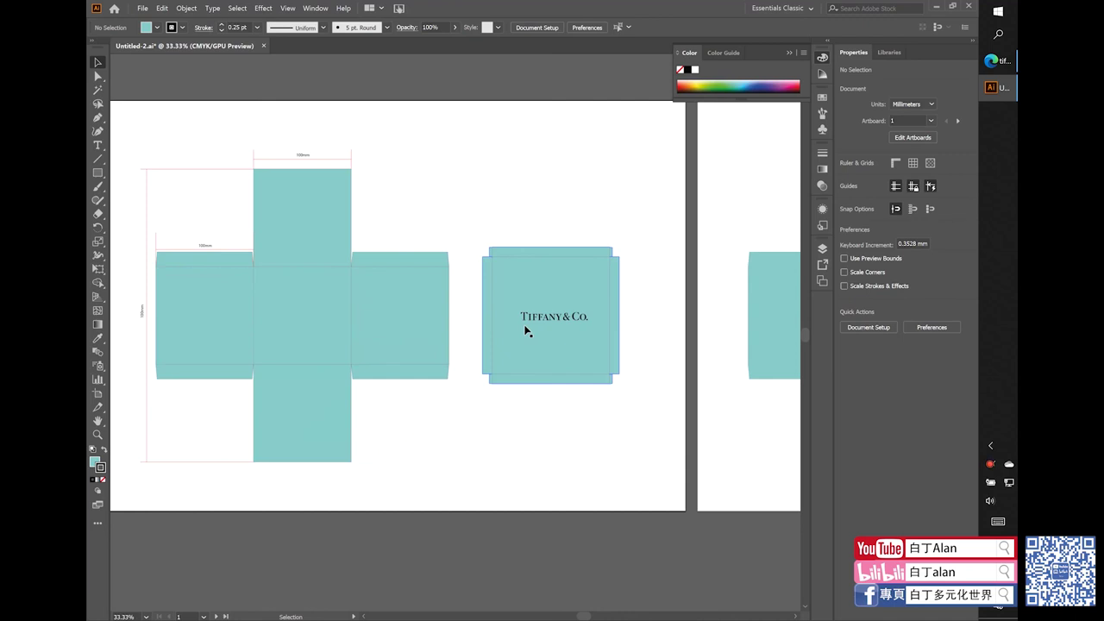
pyautogui.scroll(-1, 630, 397)
pyautogui.scroll(1, 463, 322)
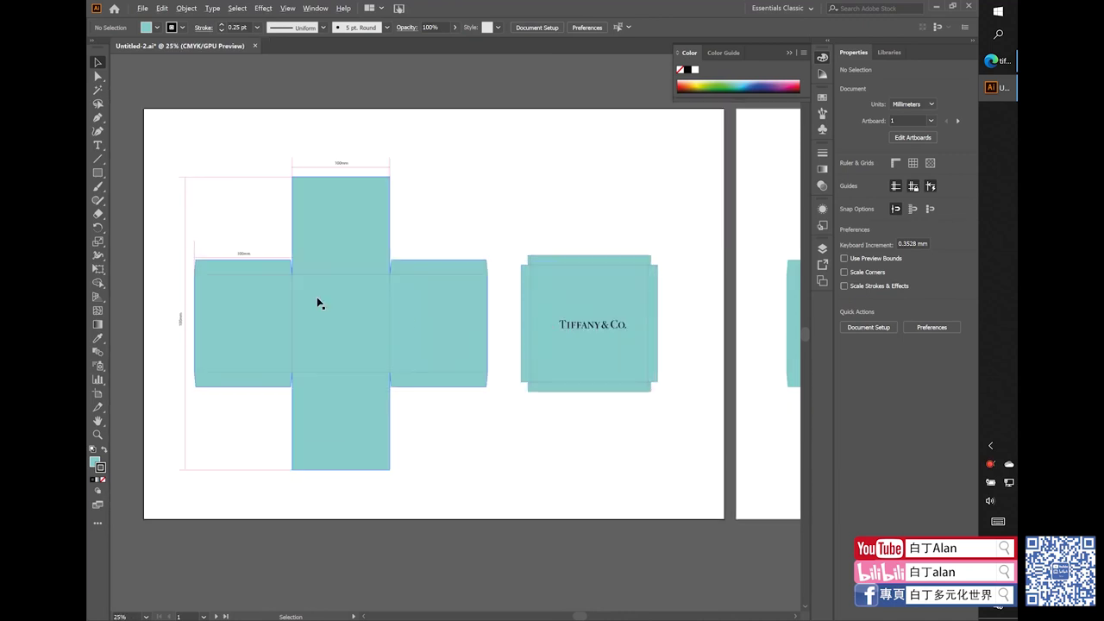
pyautogui.scroll(1, 316, 297)
pyautogui.scroll(-1, 469, 343)
pyautogui.scroll(-1, 549, 340)
pyautogui.hotkey('ctrl', '+')
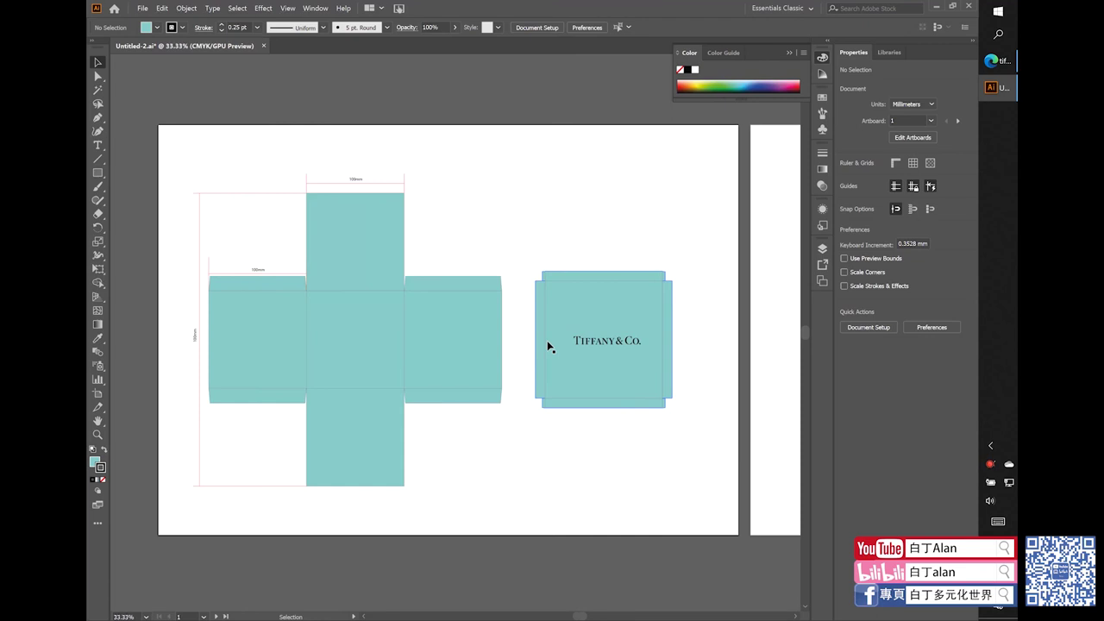